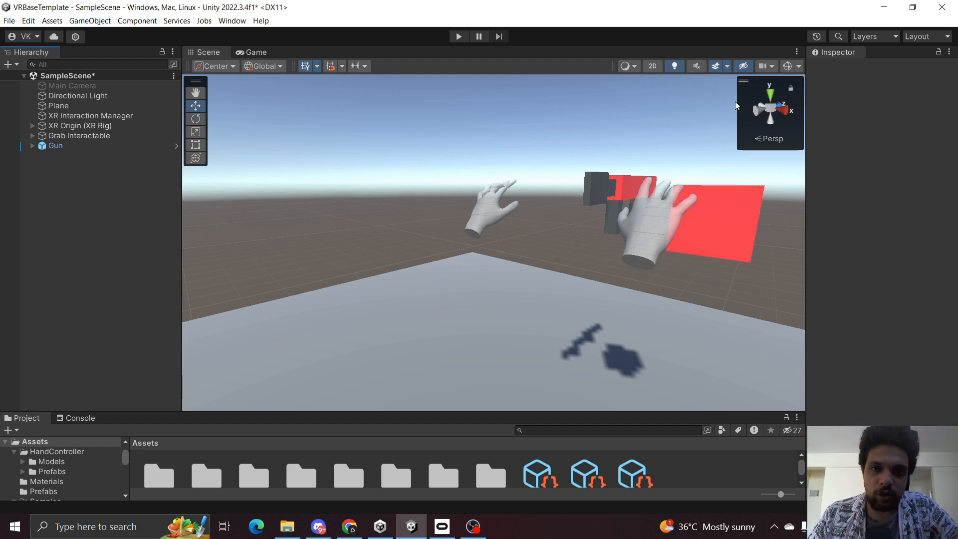
{"action": "right_click_drag", "start_coordinate": [460, 197], "coordinate": [603, 212]}
{"action": "key", "text": "s"}
{"action": "key", "text": "a"}
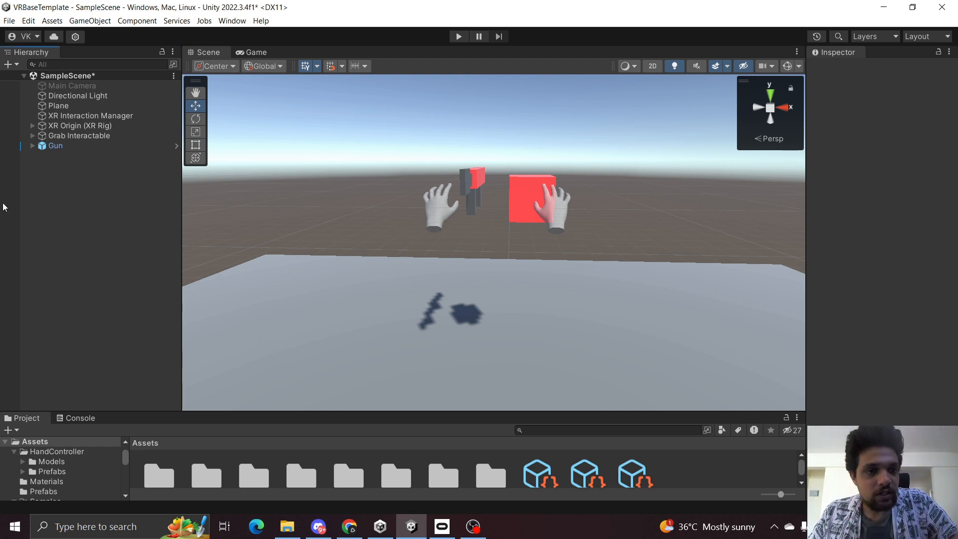
{"action": "right_click_drag", "start_coordinate": [293, 200], "coordinate": [348, 179]}
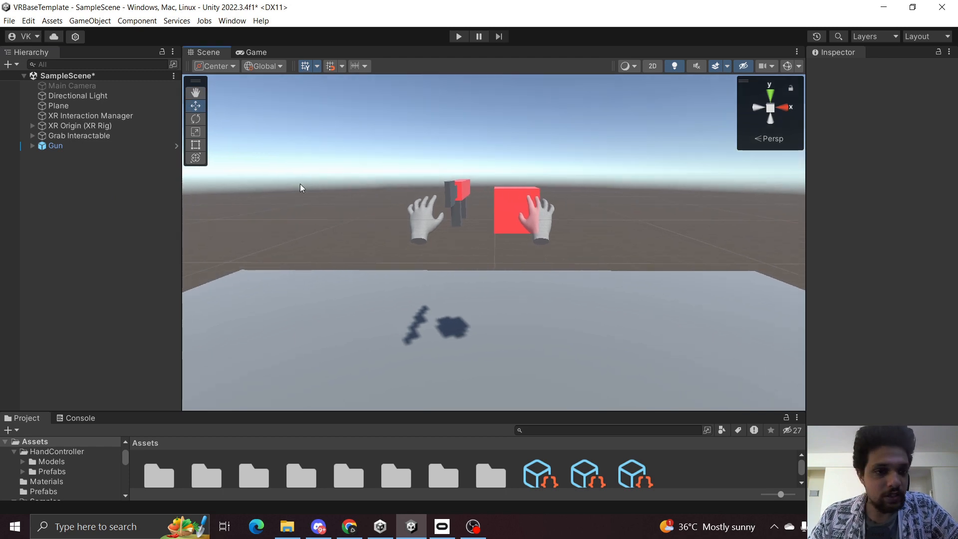
Add a UI Canvas to the scene hierarchy.
{"action": "left_click", "coordinate": [89, 186]}
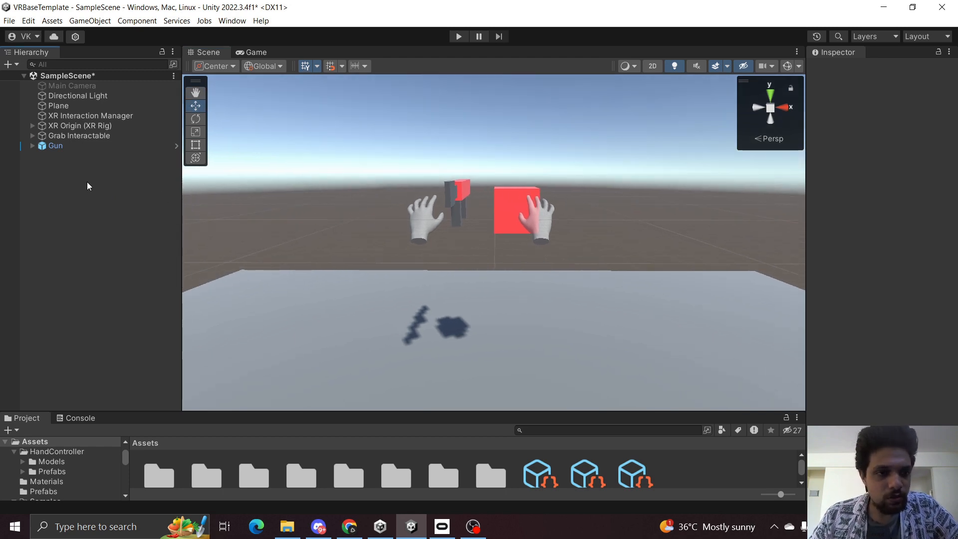
{"action": "right_click", "coordinate": [89, 187]}
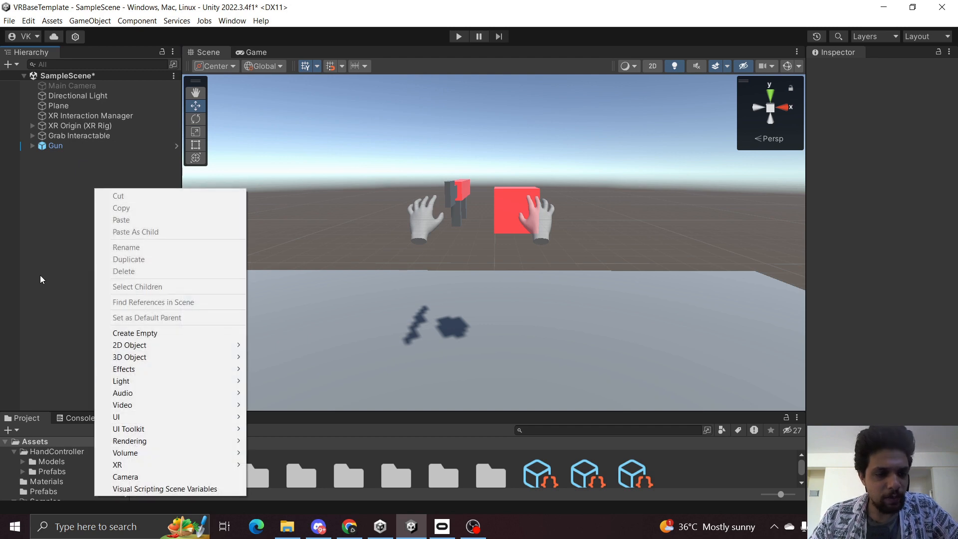
{"action": "mouse_move", "coordinate": [183, 417]}
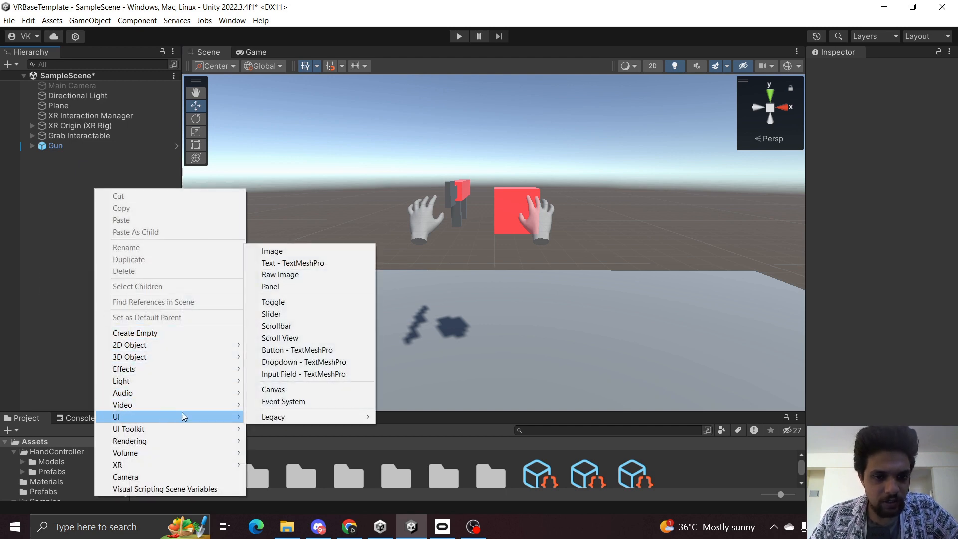
{"action": "left_click", "coordinate": [294, 390]}
{"action": "left_click", "coordinate": [126, 268]}
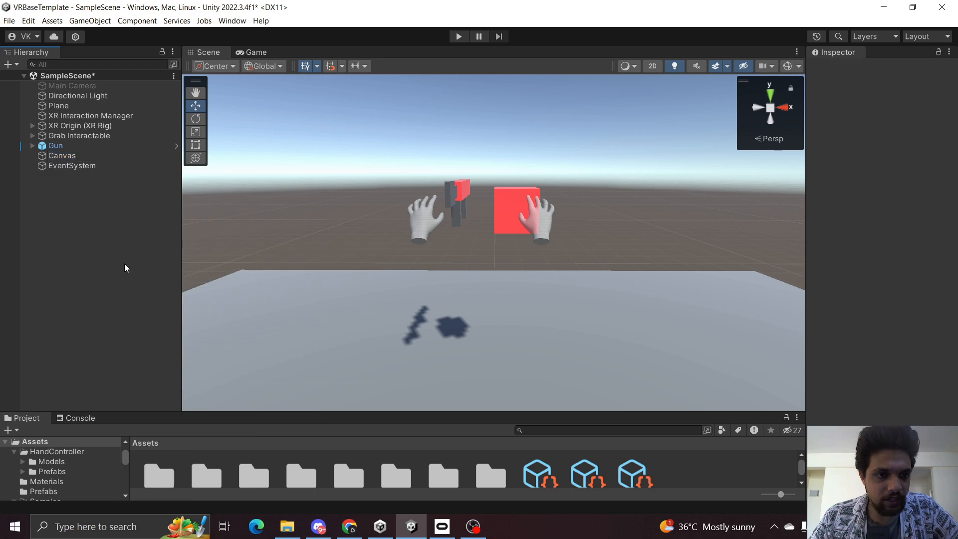
Rename the Canvas as VRCanvas.
{"action": "left_click", "coordinate": [82, 158]}
{"action": "left_click", "coordinate": [83, 158]}
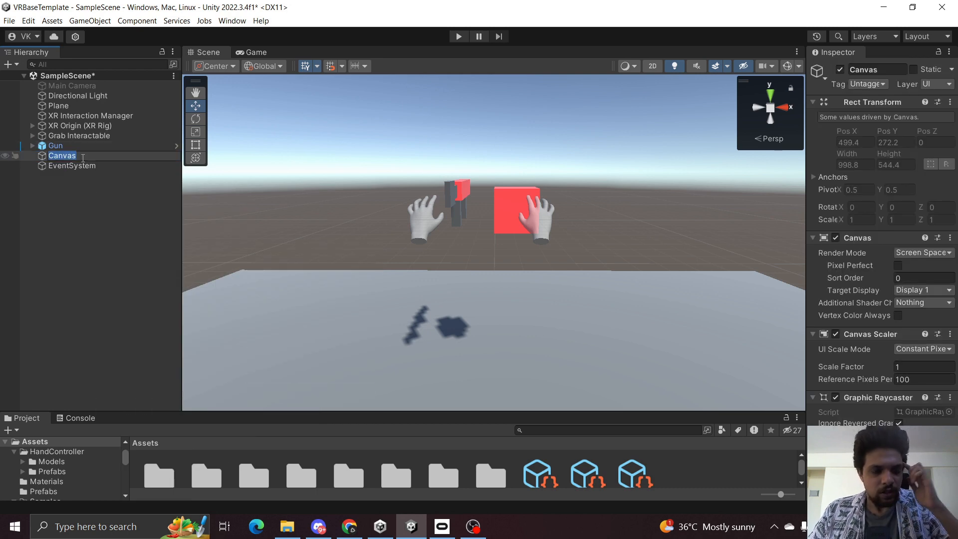
{"action": "type", "text": "VRC"}
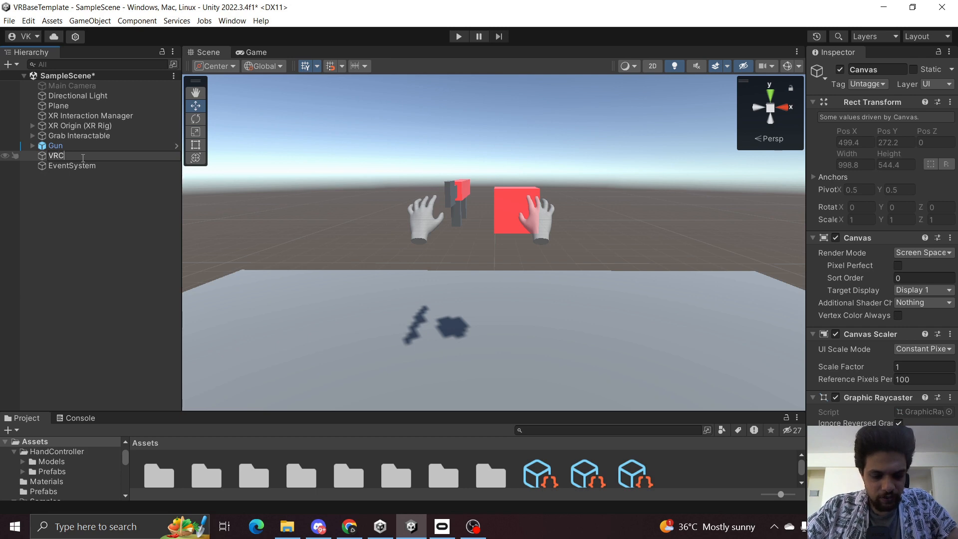
{"action": "type", "text": "anvas"}
{"action": "key", "text": "Return"}
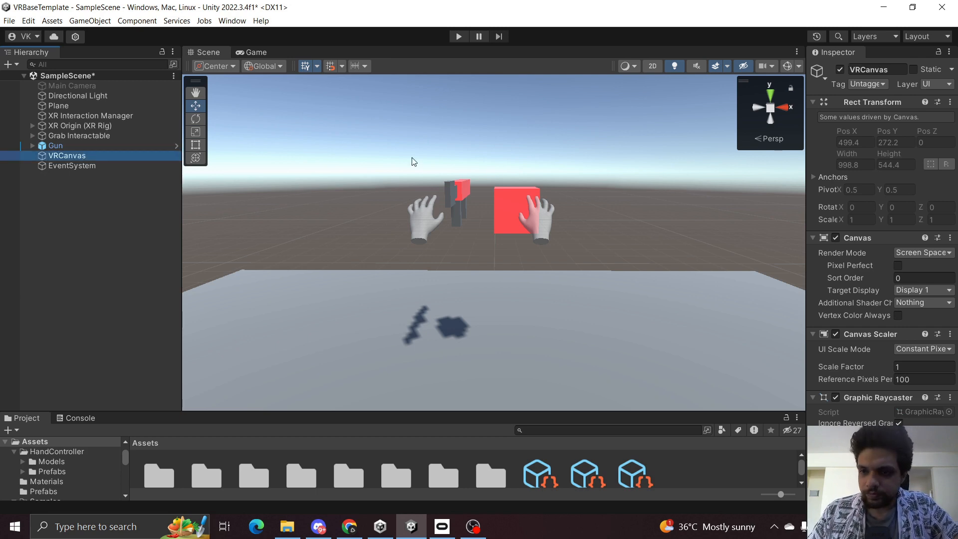
Replace the EventSystem's Standalone Input Module with the InputSystemUIInputModule.
{"action": "left_click_drag", "start_coordinate": [805, 245], "coordinate": [736, 244]}
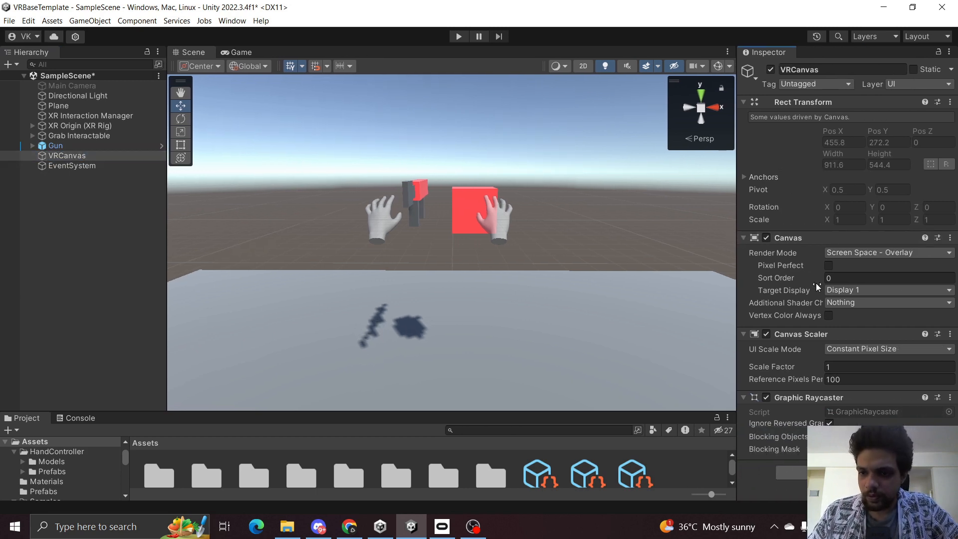
{"action": "left_click", "coordinate": [70, 156]}
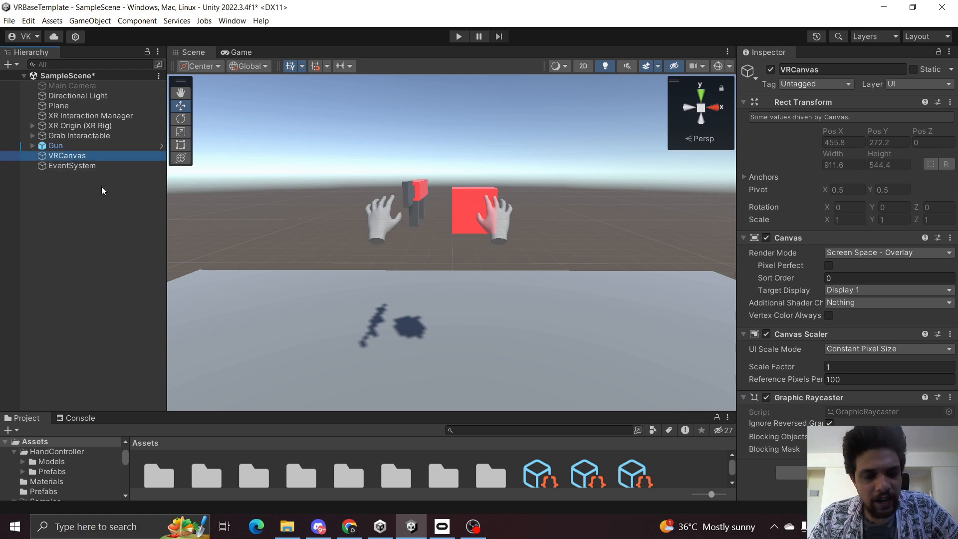
{"action": "left_click", "coordinate": [64, 167]}
{"action": "left_click", "coordinate": [733, 236]}
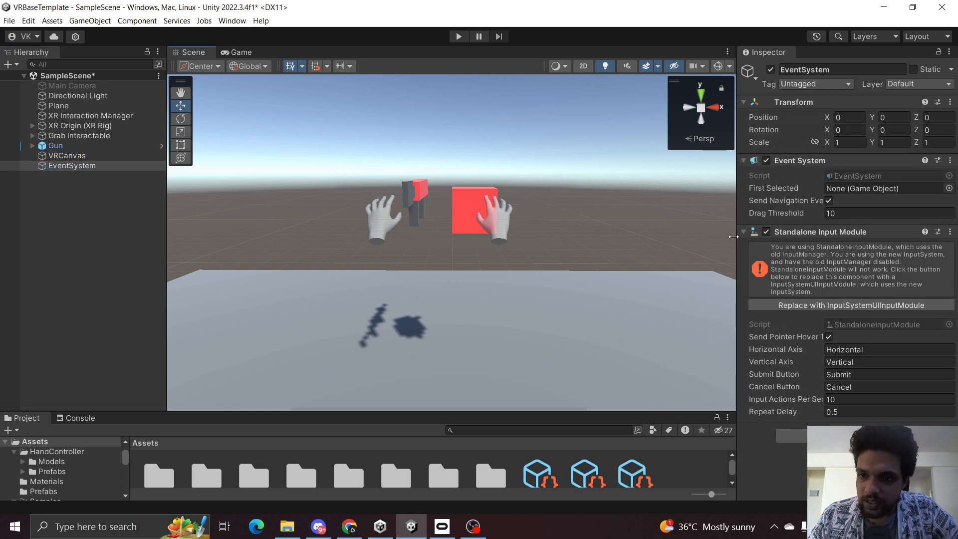
{"action": "left_click_drag", "start_coordinate": [733, 237], "coordinate": [715, 236]}
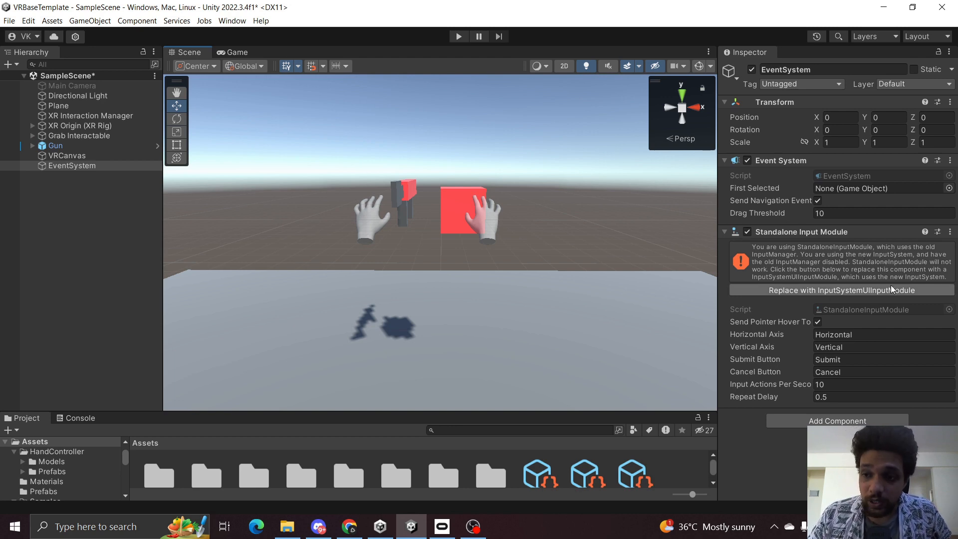
{"action": "left_click", "coordinate": [808, 291]}
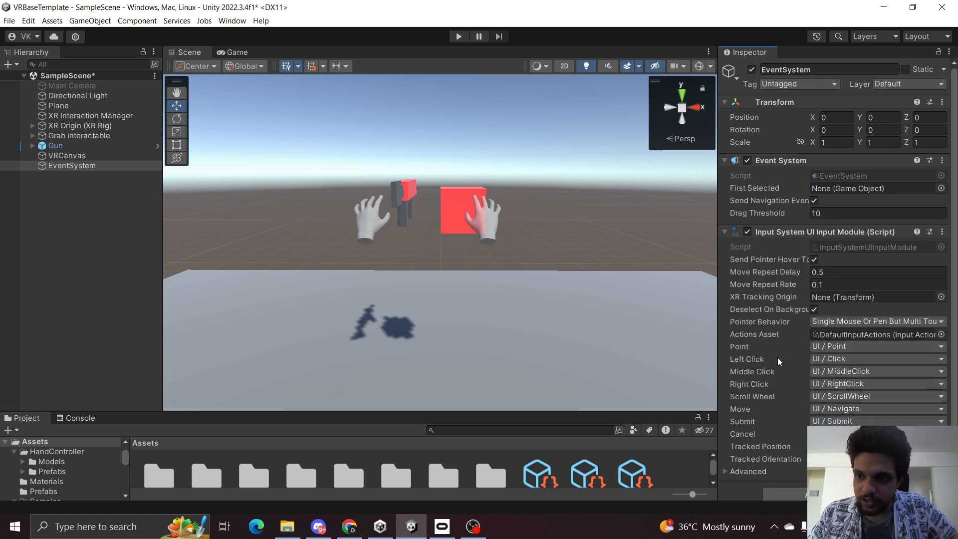
Save the scene.
{"action": "left_click", "coordinate": [85, 267]}
{"action": "key", "text": "ctrl+s"}
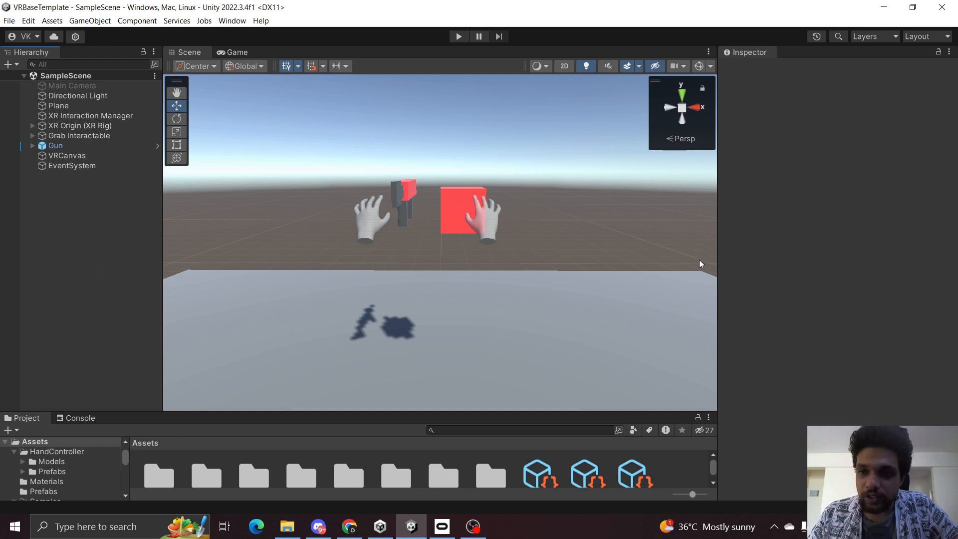
{"action": "left_click_drag", "start_coordinate": [717, 256], "coordinate": [756, 255]}
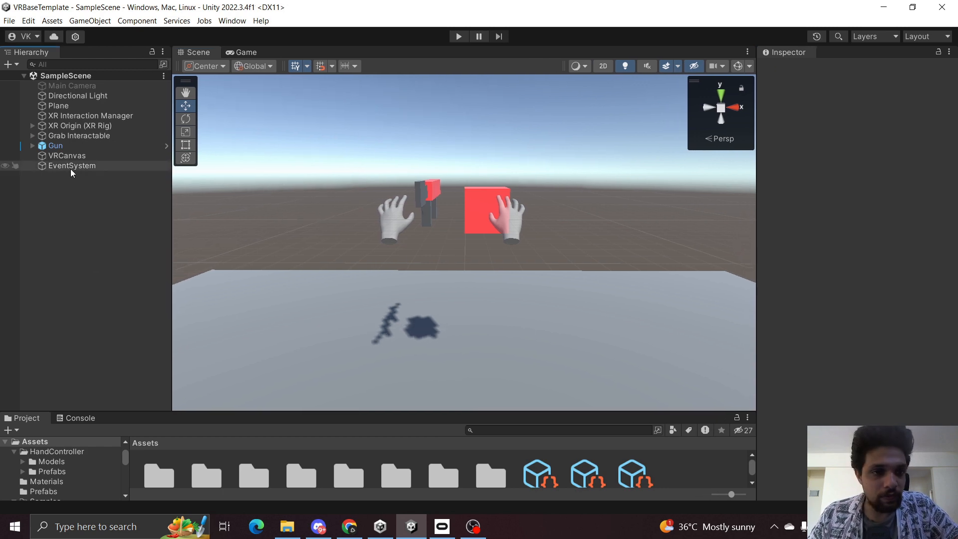
Select VRCanvas and frame it in the Scene view to examine where it sits.
{"action": "left_click", "coordinate": [77, 157]}
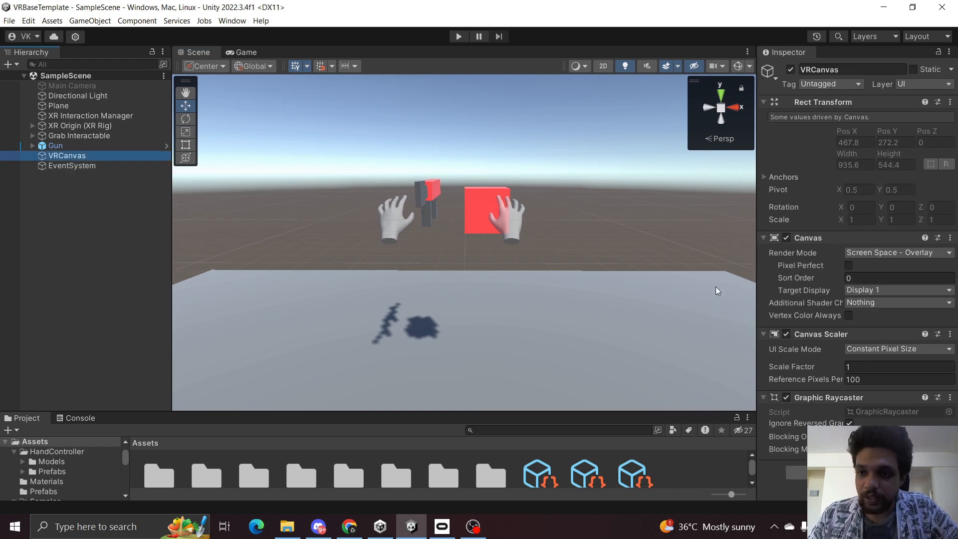
{"action": "left_click", "coordinate": [105, 261]}
{"action": "left_click", "coordinate": [86, 157]}
{"action": "left_click", "coordinate": [105, 225]}
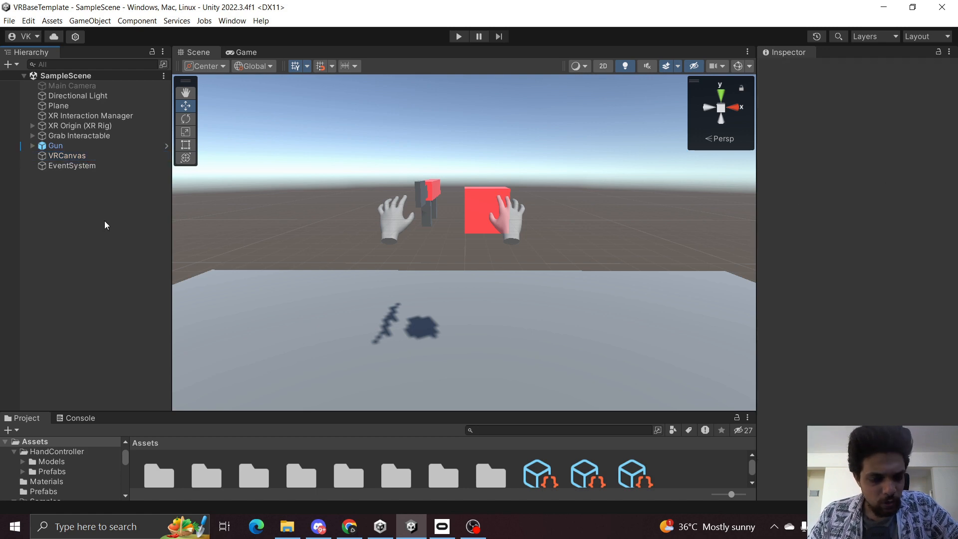
{"action": "left_click", "coordinate": [66, 157]}
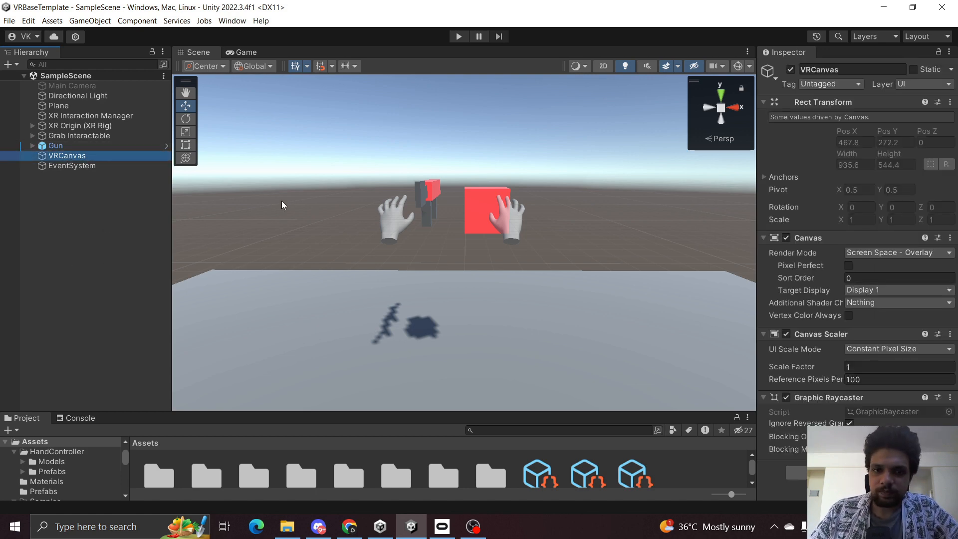
{"action": "scroll", "coordinate": [305, 160], "scroll_direction": "down", "scroll_amount": 6}
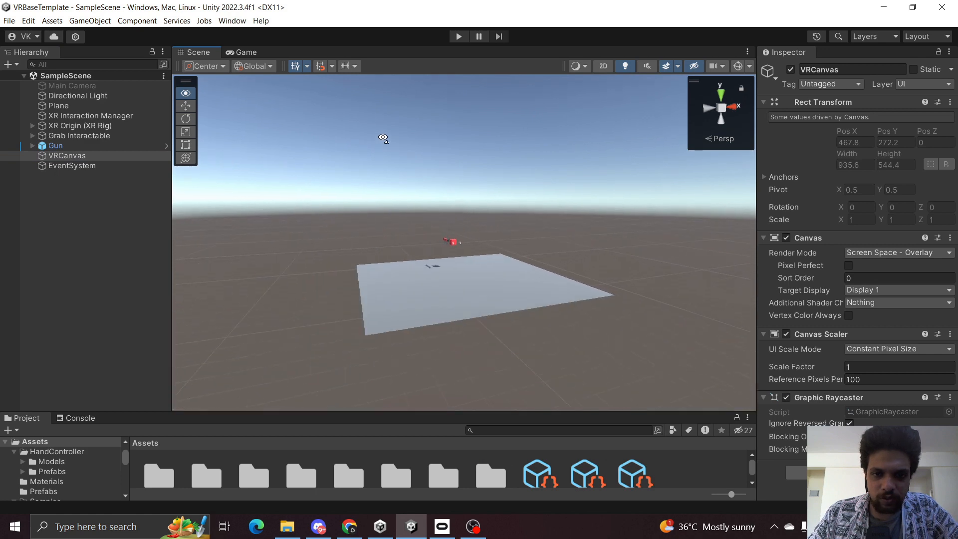
{"action": "double_click", "coordinate": [91, 156]}
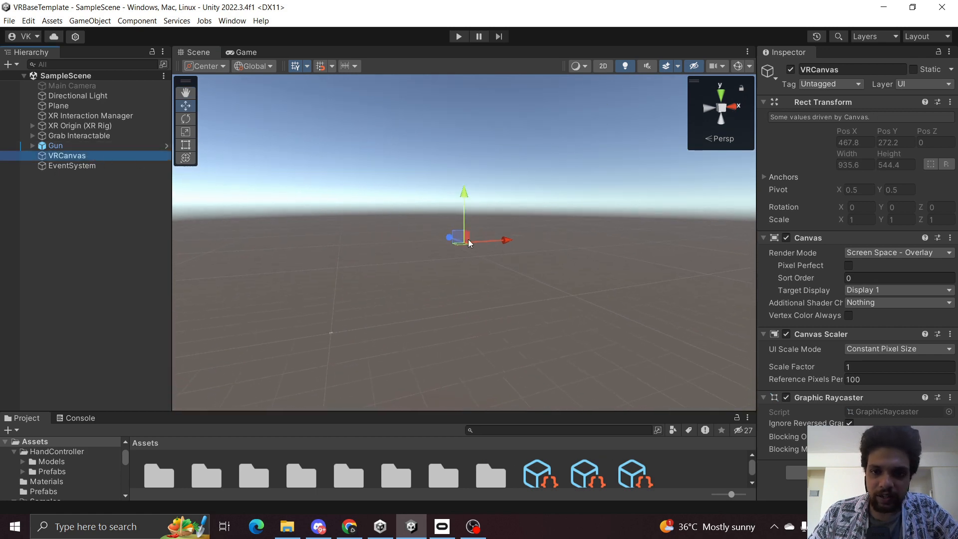
{"action": "right_click_drag", "start_coordinate": [462, 257], "coordinate": [480, 230]}
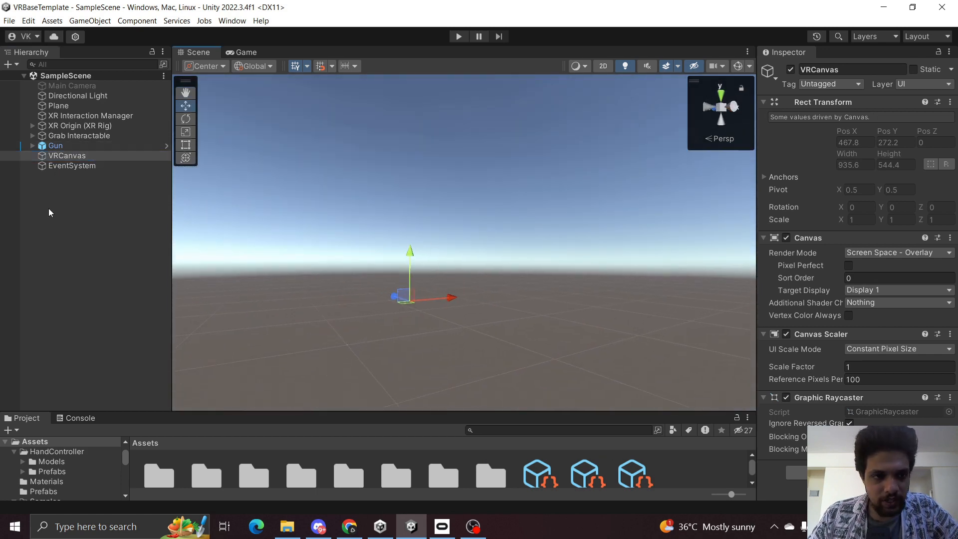
{"action": "left_click_drag", "start_coordinate": [759, 241], "coordinate": [574, 241]}
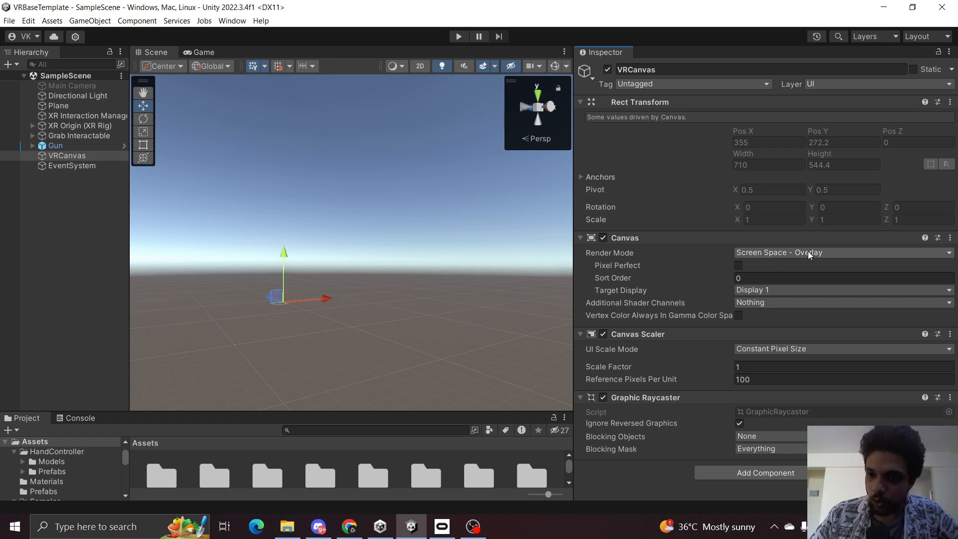
Add a UI Panel as a child of VRCanvas.
{"action": "left_click", "coordinate": [51, 223]}
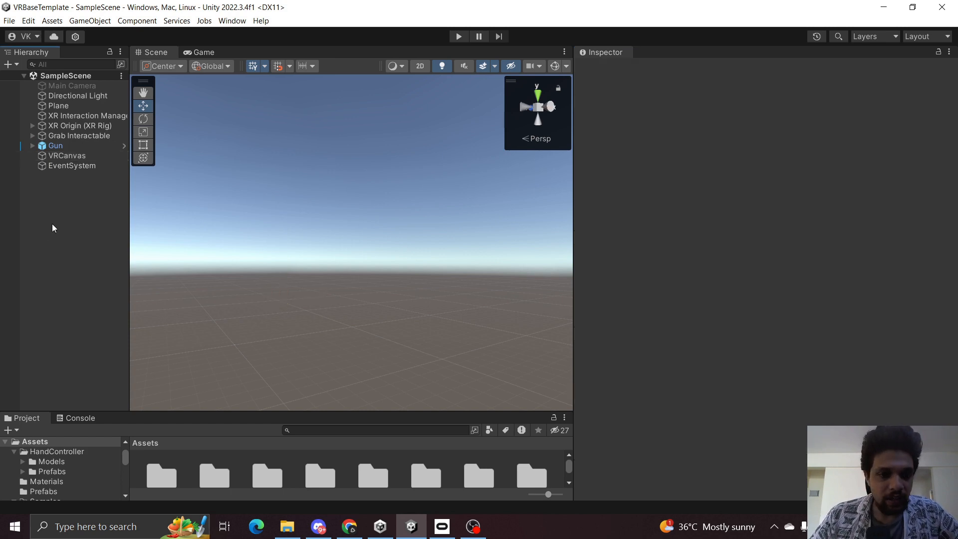
{"action": "right_click", "coordinate": [70, 155]}
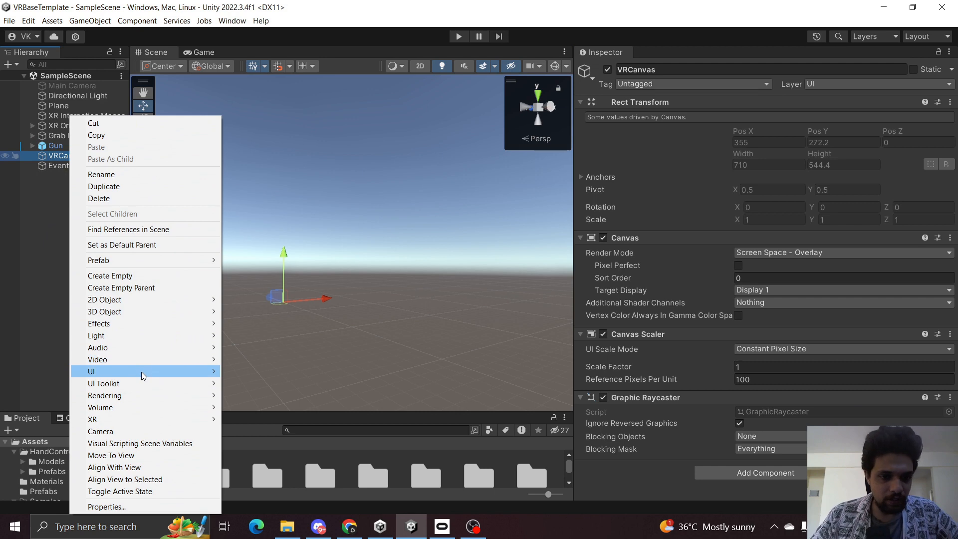
{"action": "mouse_move", "coordinate": [142, 373]}
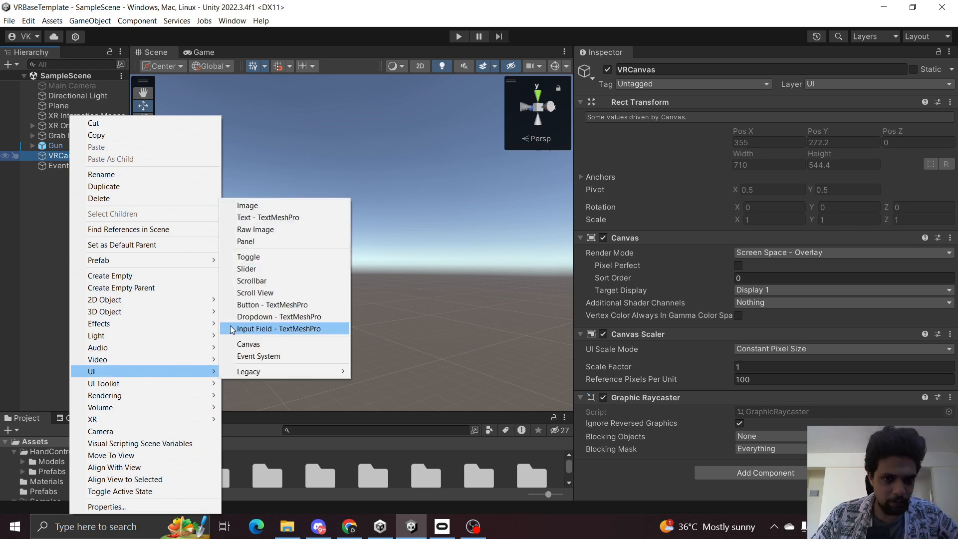
{"action": "left_click", "coordinate": [278, 240]}
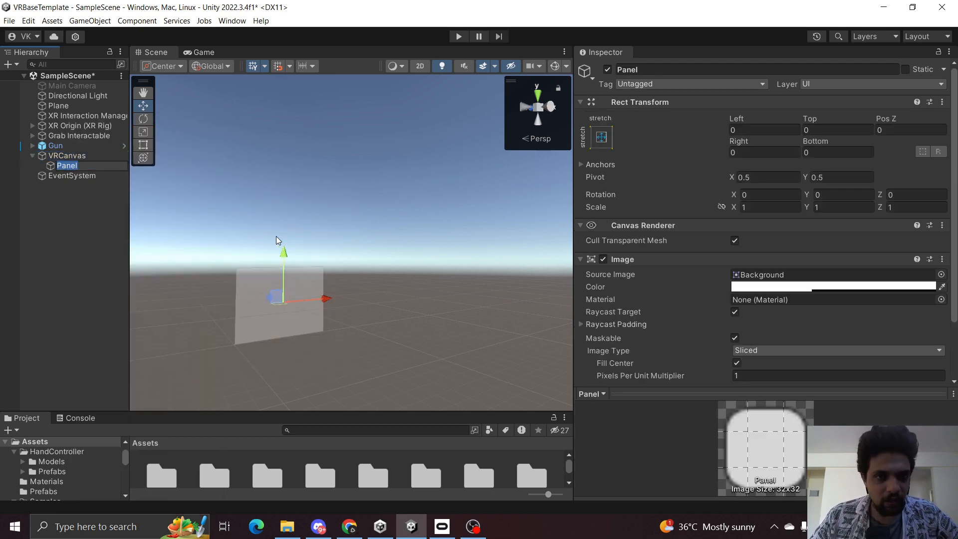
View the scene in the Game view.
{"action": "left_click", "coordinate": [195, 52]}
{"action": "left_click_drag", "start_coordinate": [596, 210], "coordinate": [832, 212]}
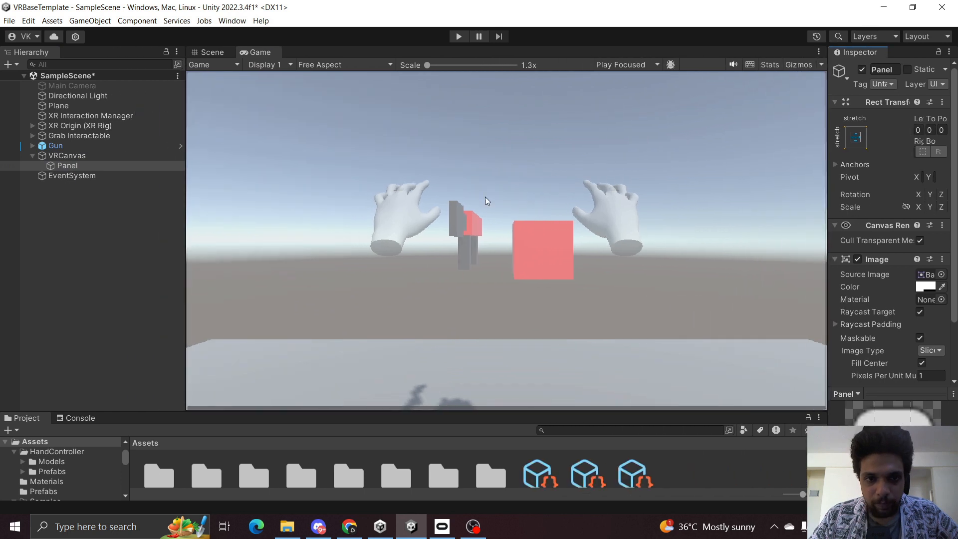
{"action": "left_click_drag", "start_coordinate": [186, 225], "coordinate": [93, 227]}
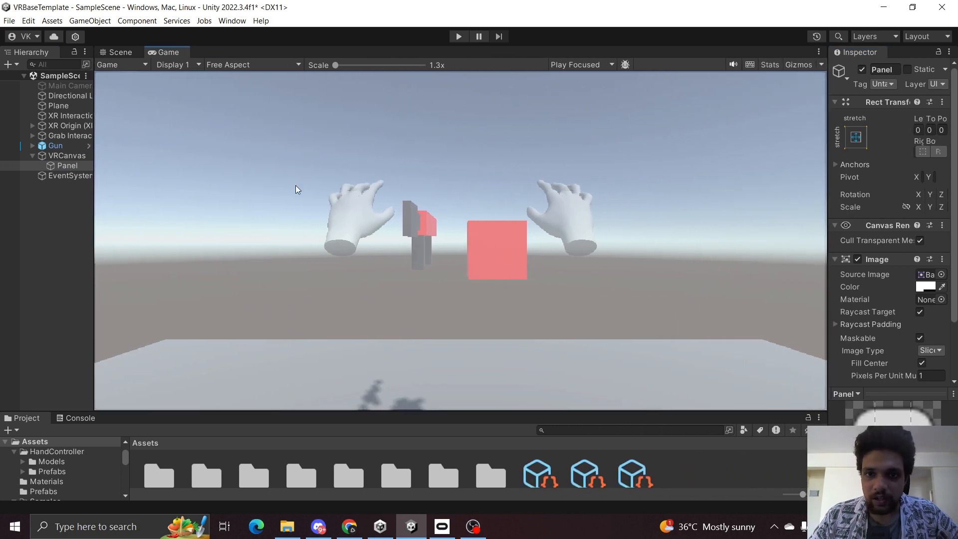
Set the VRCanvas render mode to World Space and check it in the Game view.
{"action": "left_click", "coordinate": [65, 157]}
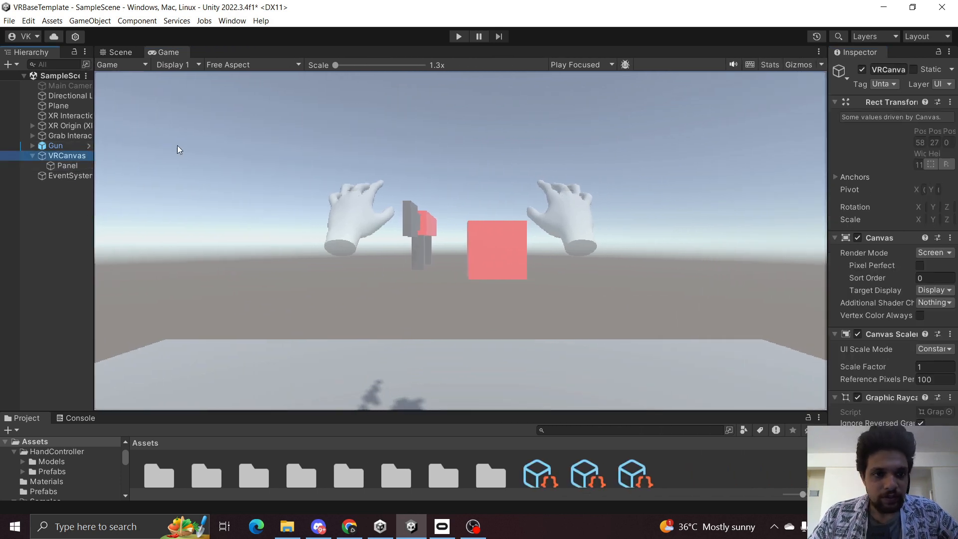
{"action": "left_click", "coordinate": [116, 50]}
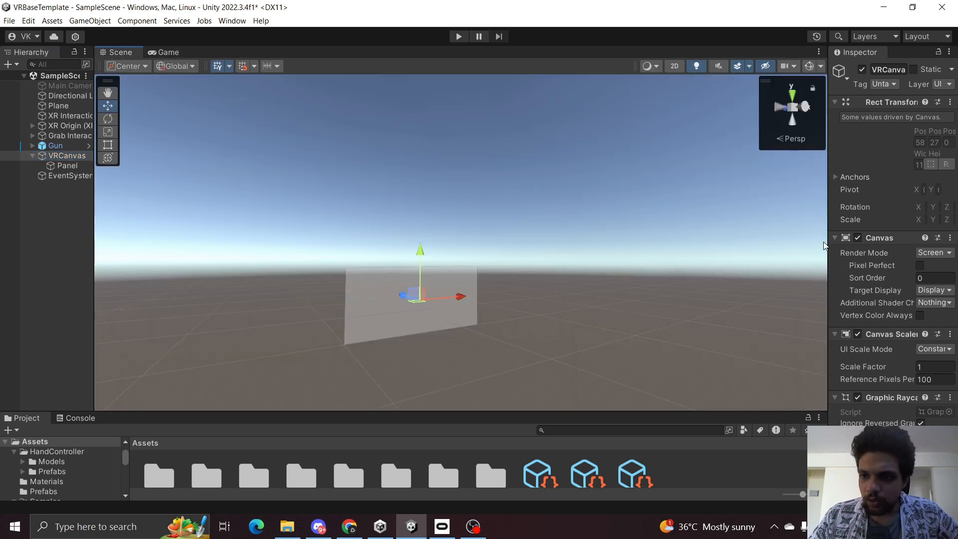
{"action": "left_click_drag", "start_coordinate": [827, 242], "coordinate": [565, 245]}
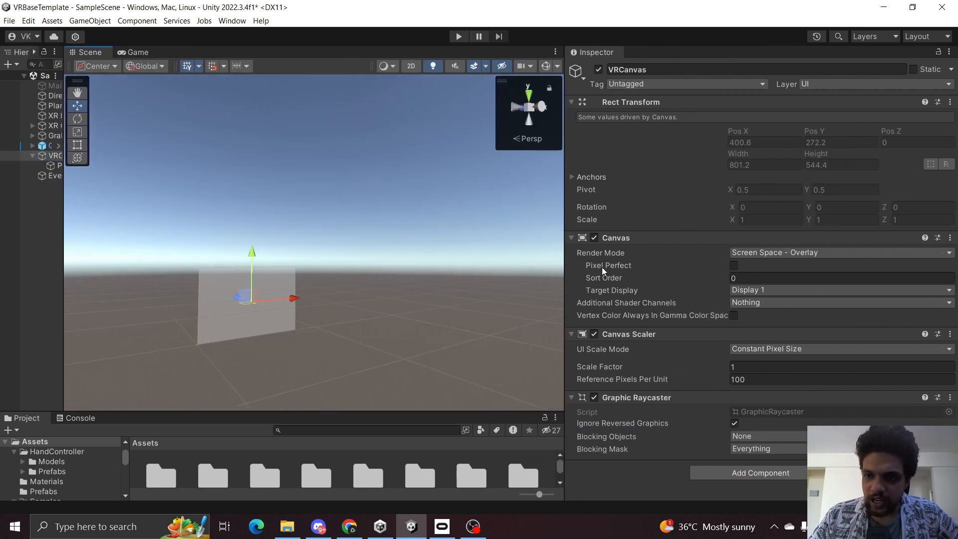
{"action": "left_click", "coordinate": [769, 254]}
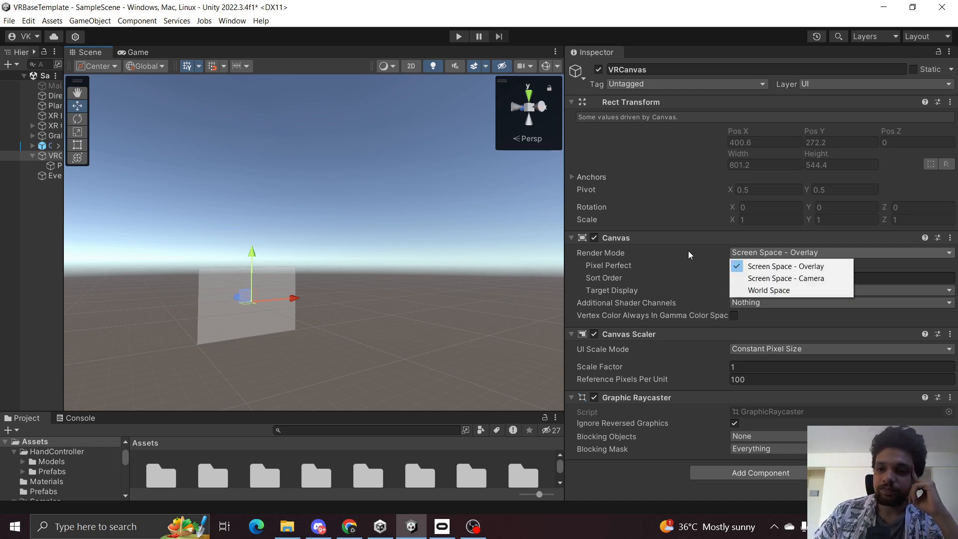
{"action": "left_click", "coordinate": [777, 290]}
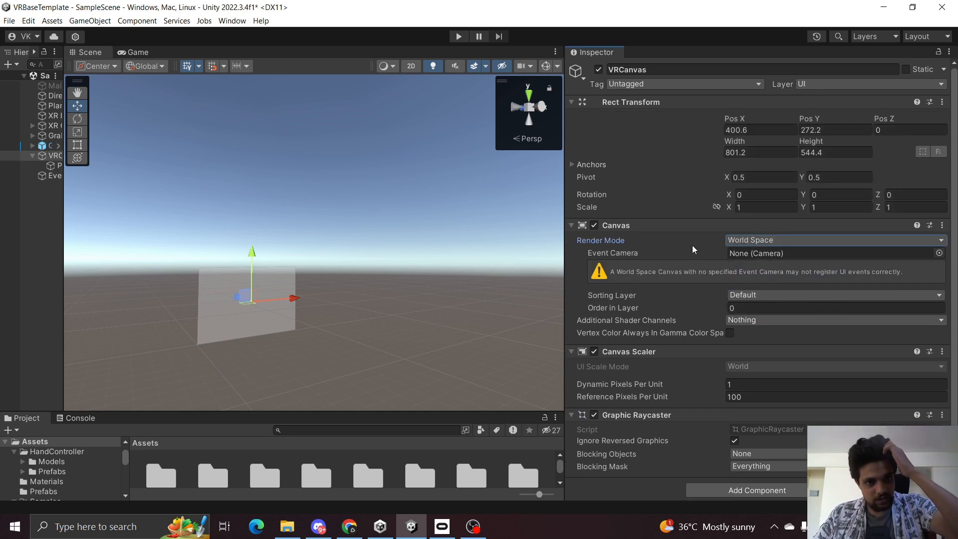
{"action": "left_click", "coordinate": [131, 53]}
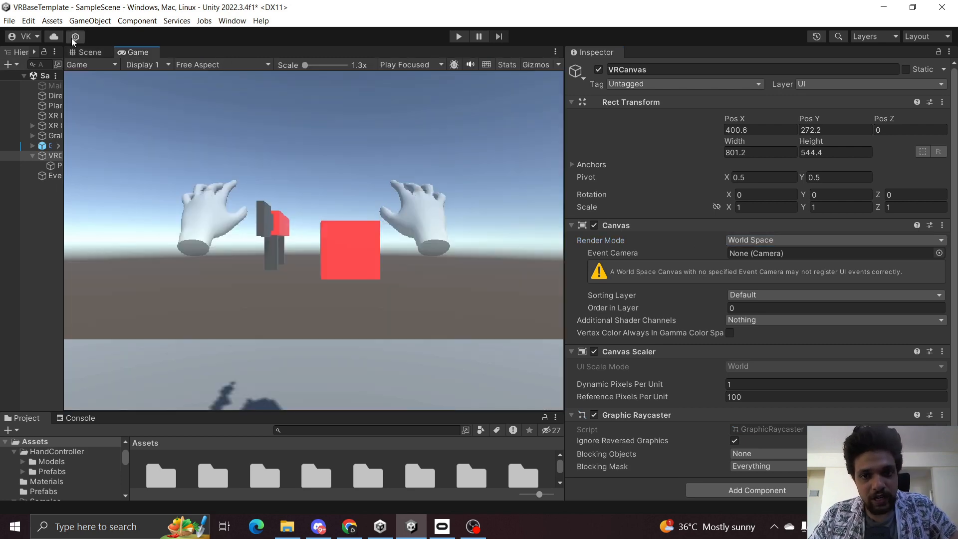
Set the VRCanvas position X and Y to 0 in the Scene view.
{"action": "left_click", "coordinate": [85, 52]}
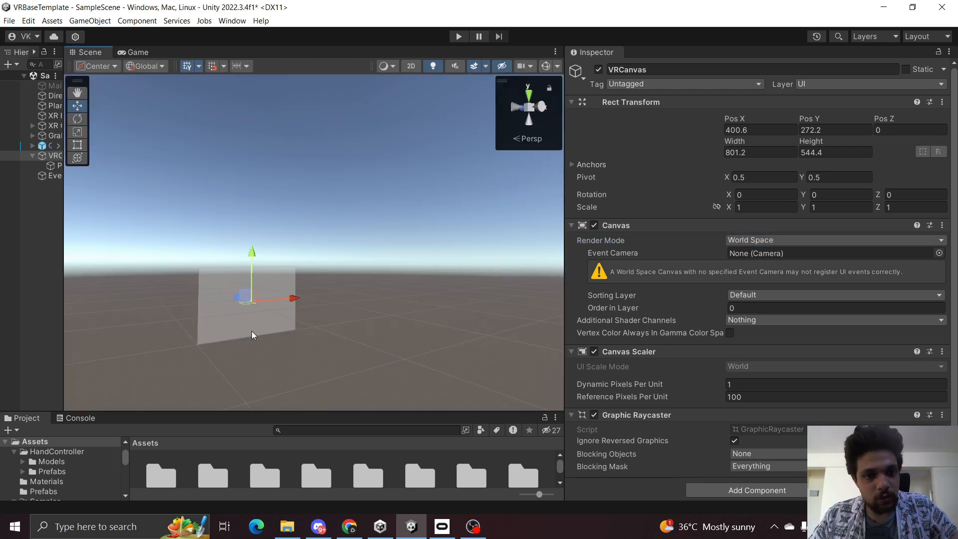
{"action": "left_click_drag", "start_coordinate": [288, 289], "coordinate": [246, 331], "text": "alt"}
{"action": "left_click_drag", "start_coordinate": [565, 280], "coordinate": [610, 280]}
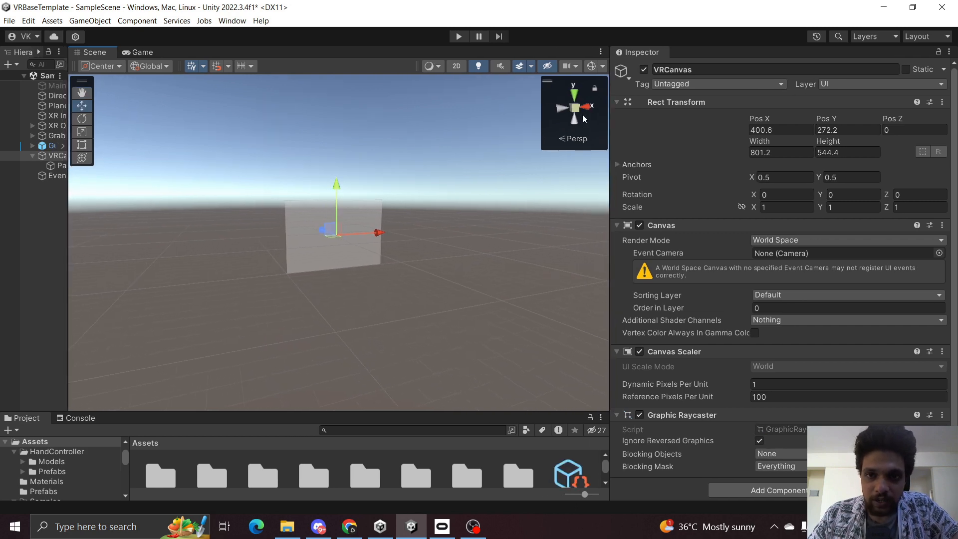
{"action": "left_click", "coordinate": [566, 67]}
{"action": "left_click_drag", "start_coordinate": [673, 193], "coordinate": [689, 194]}
{"action": "right_click_drag", "start_coordinate": [396, 239], "coordinate": [57, 248]}
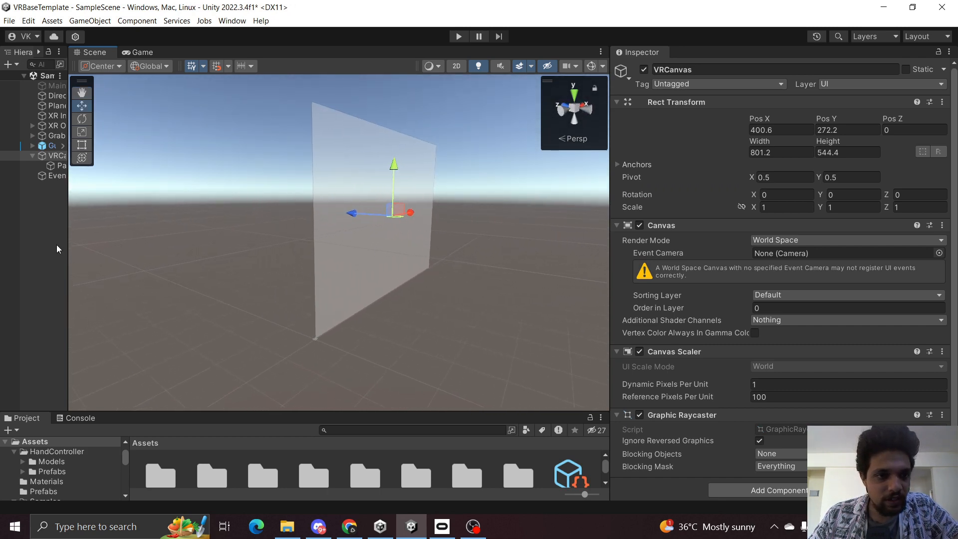
{"action": "left_click_drag", "start_coordinate": [69, 246], "coordinate": [276, 243]}
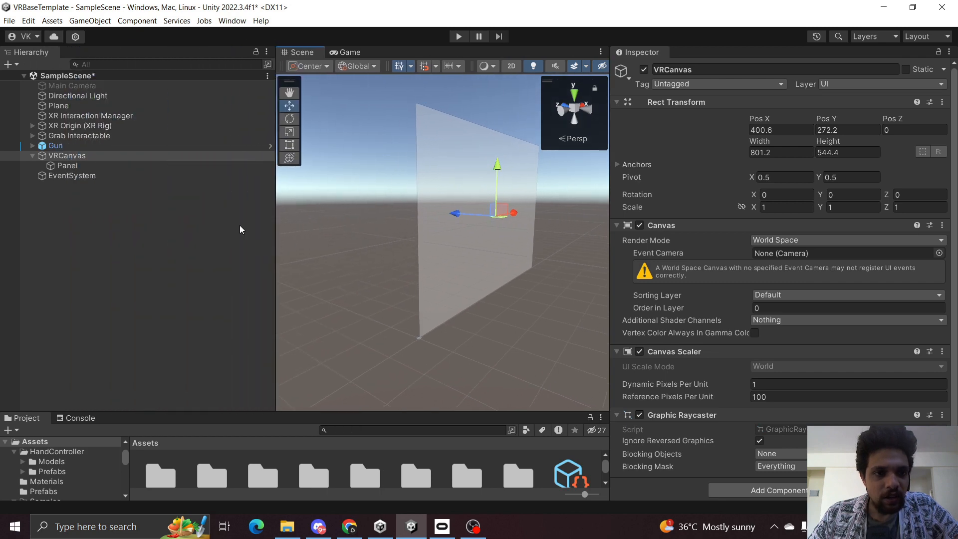
{"action": "left_click", "coordinate": [32, 155]}
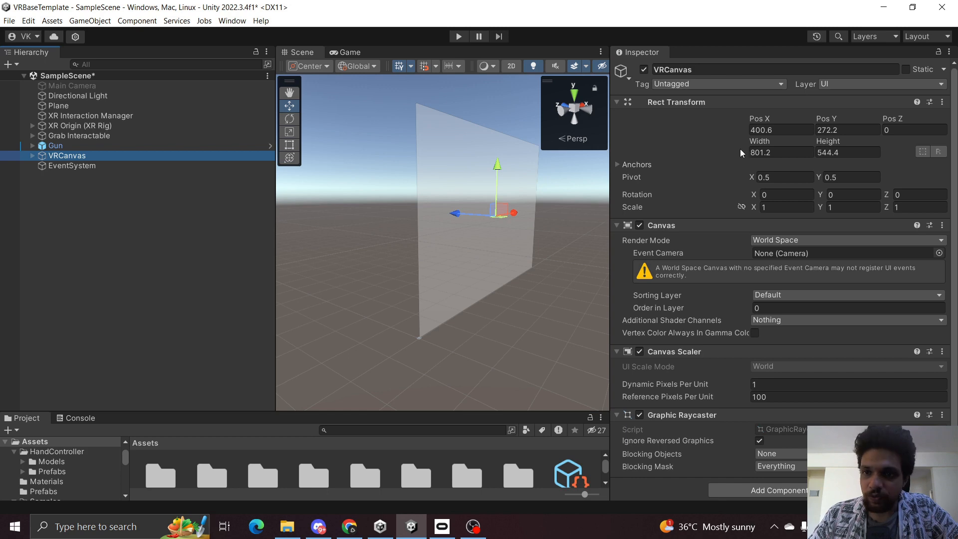
{"action": "left_click", "coordinate": [772, 130]}
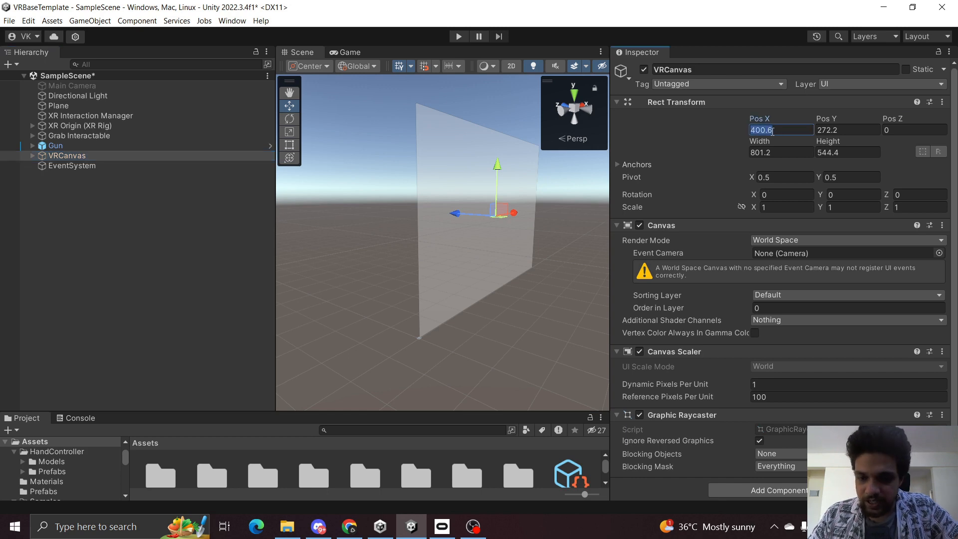
{"action": "type", "text": "0"}
{"action": "left_click", "coordinate": [844, 132]}
{"action": "type", "text": "0"}
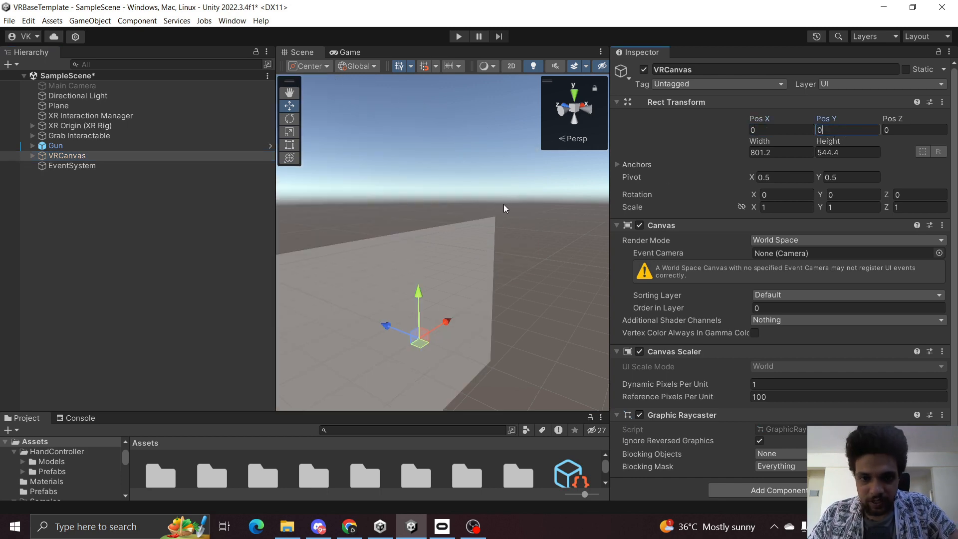
Check the Game view and frame the XR Origin in the Scene view to examine where the player stands.
{"action": "left_click", "coordinate": [338, 53]}
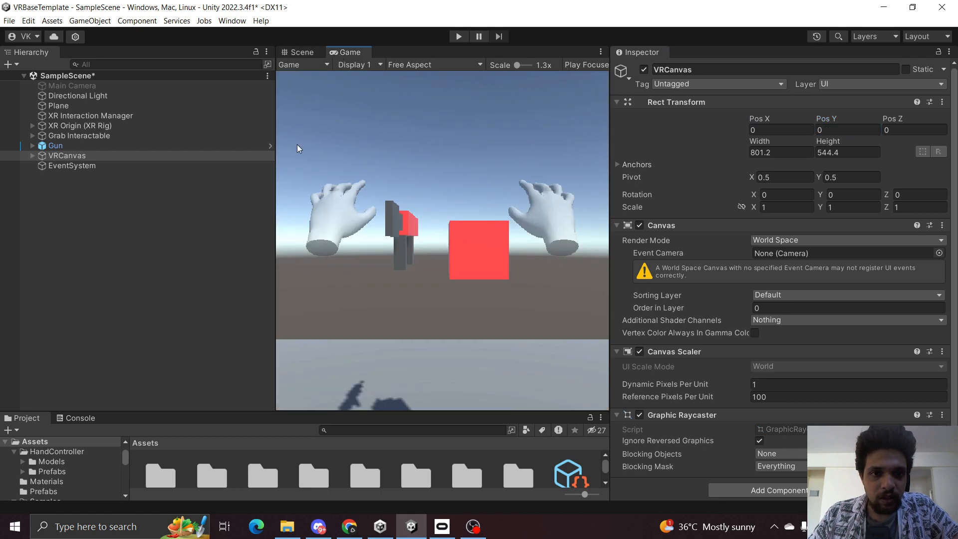
{"action": "left_click_drag", "start_coordinate": [275, 150], "coordinate": [214, 149]}
{"action": "left_click", "coordinate": [240, 53]}
{"action": "right_click_drag", "start_coordinate": [256, 173], "coordinate": [409, 270]}
{"action": "double_click", "coordinate": [104, 124]}
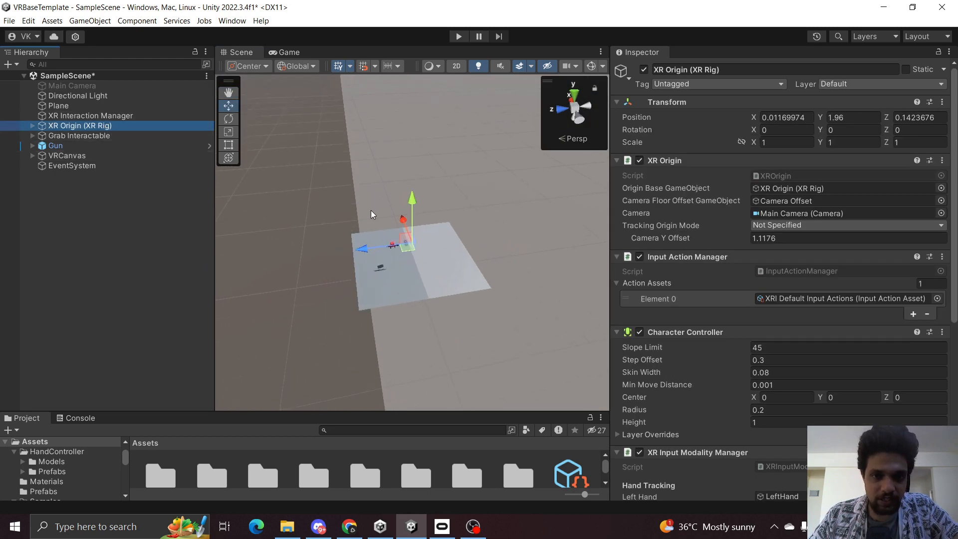
{"action": "key", "text": "s"}
{"action": "right_click_drag", "start_coordinate": [371, 211], "coordinate": [20, 115]}
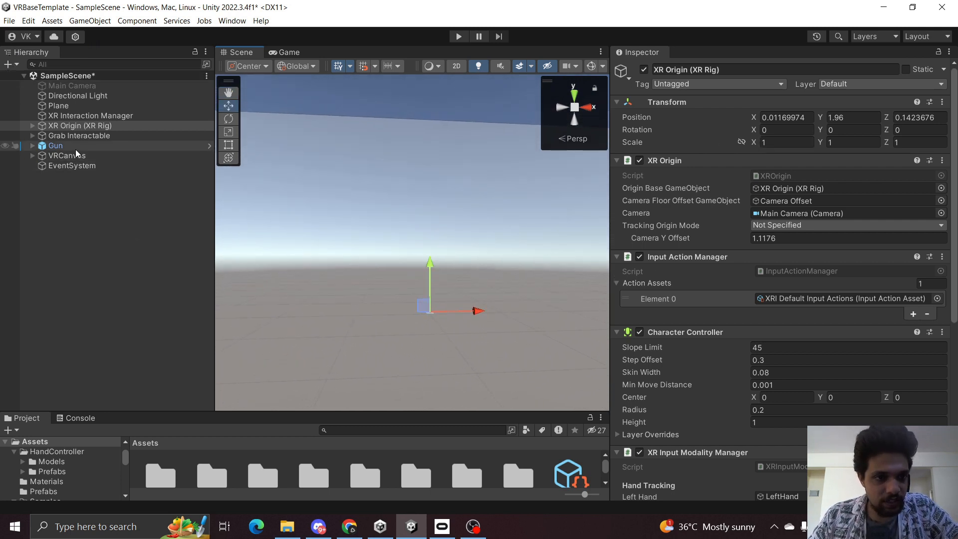
Set the VRCanvas scale to 0.001 on X, Y and Z.
{"action": "left_click", "coordinate": [88, 155]}
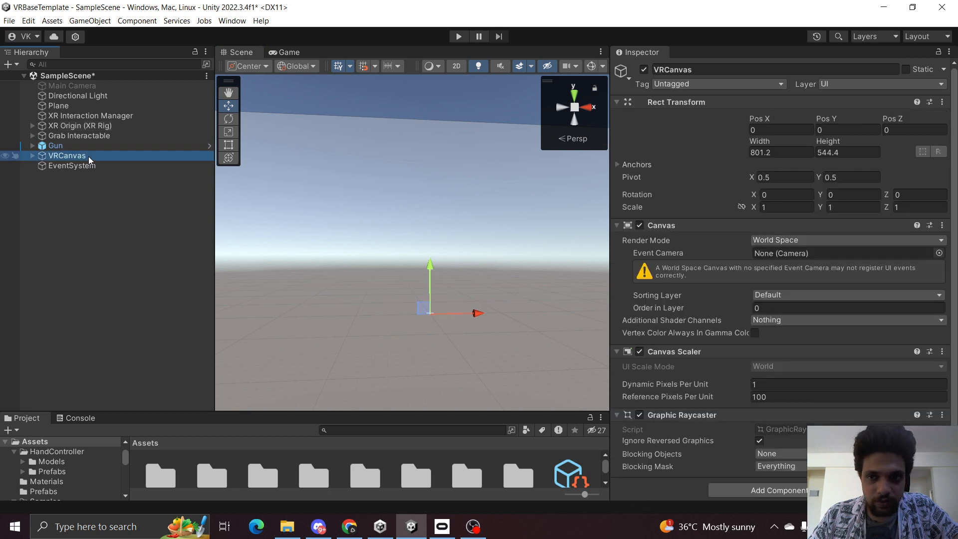
{"action": "left_click", "coordinate": [784, 205]}
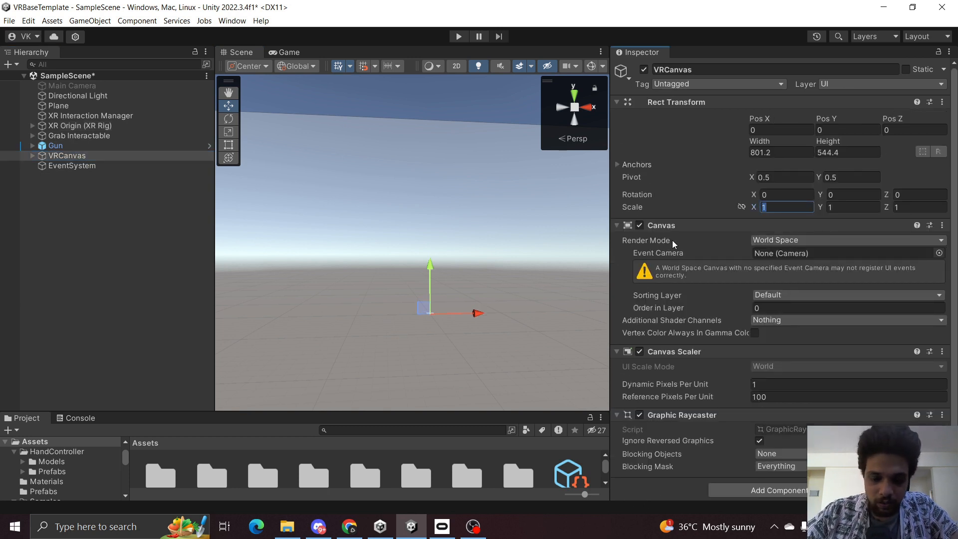
{"action": "type", "text": "0.001"}
{"action": "key", "text": "Tab"}
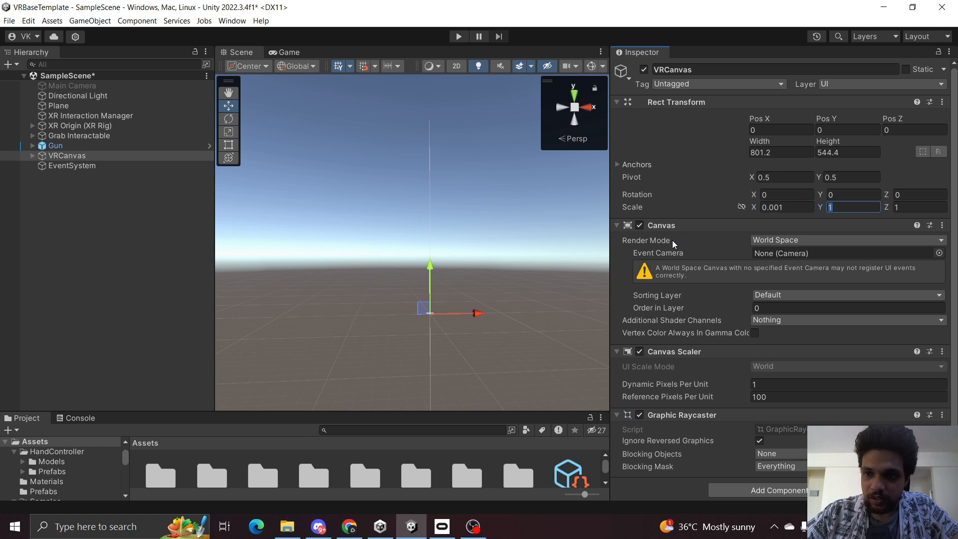
{"action": "type", "text": "0.0"}
{"action": "key", "text": "Tab"}
{"action": "type", "text": "0.01"}
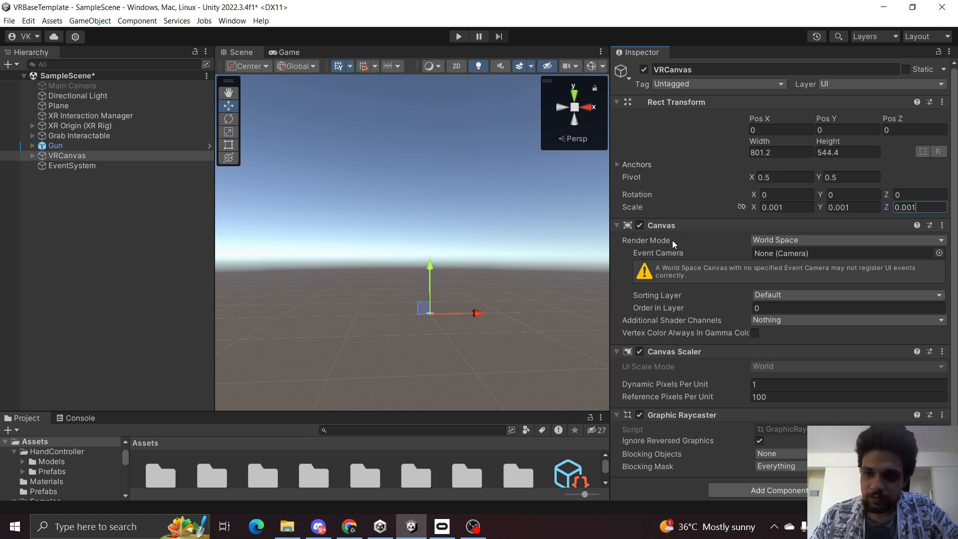
Frame VRCanvas and move it with the move gizmo to about X -1.3, Y 2.98, Z 1.9 near the player.
{"action": "double_click", "coordinate": [148, 153]}
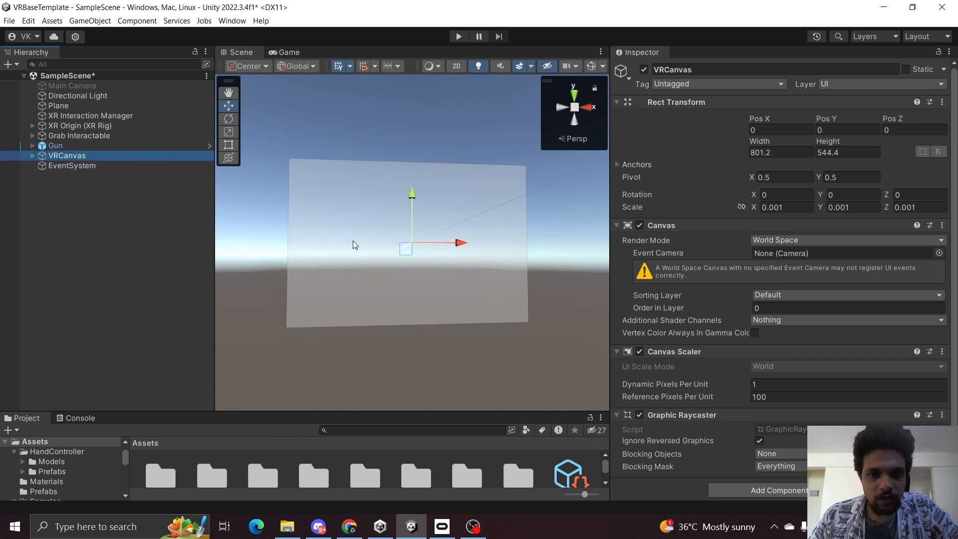
{"action": "key", "text": "s"}
{"action": "right_click_drag", "start_coordinate": [368, 245], "coordinate": [368, 246]}
{"action": "key", "text": "e"}
{"action": "right_click_drag", "start_coordinate": [370, 278], "coordinate": [360, 291]}
{"action": "key", "text": "q"}
{"action": "key", "text": "e"}
{"action": "key", "text": "w"}
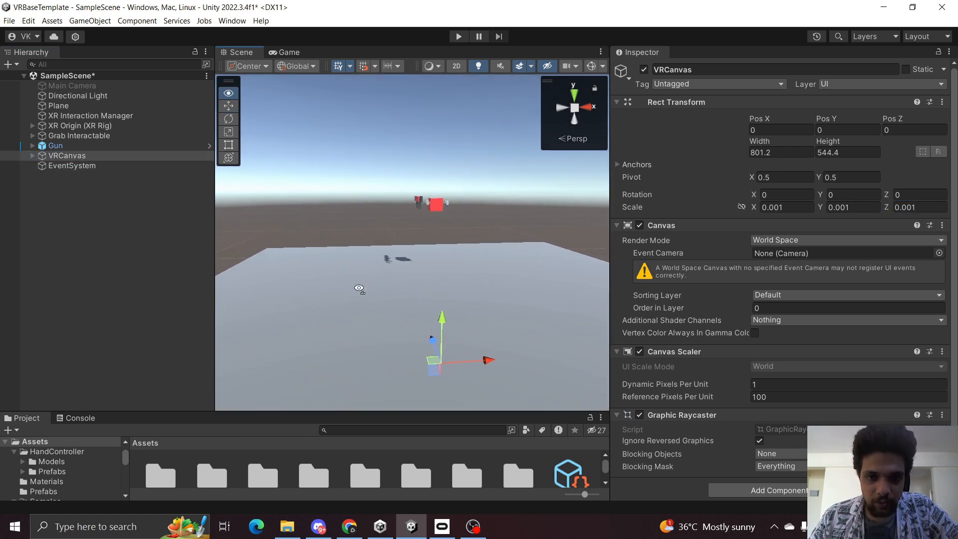
{"action": "left_click_drag", "start_coordinate": [430, 344], "coordinate": [396, 219]}
{"action": "left_click_drag", "start_coordinate": [355, 170], "coordinate": [356, 154]}
{"action": "mouse_move", "coordinate": [405, 197]}
{"action": "right_mouse_down"}
{"action": "mouse_move", "coordinate": [426, 199]}
{"action": "mouse_move", "coordinate": [419, 180]}
{"action": "mouse_move", "coordinate": [444, 220]}
{"action": "mouse_move", "coordinate": [379, 225]}
{"action": "right_mouse_up"}
{"action": "key", "text": "w"}
{"action": "key", "text": "e"}
{"action": "left_click_drag", "start_coordinate": [367, 228], "coordinate": [312, 205]}
{"action": "right_click_drag", "start_coordinate": [312, 205], "coordinate": [106, 167]}
{"action": "key", "text": "w"}
Set the VRCanvas scale to 0.004 on X, Y and Z.
{"action": "left_click", "coordinate": [793, 207]}
{"action": "left_click", "coordinate": [793, 207]}
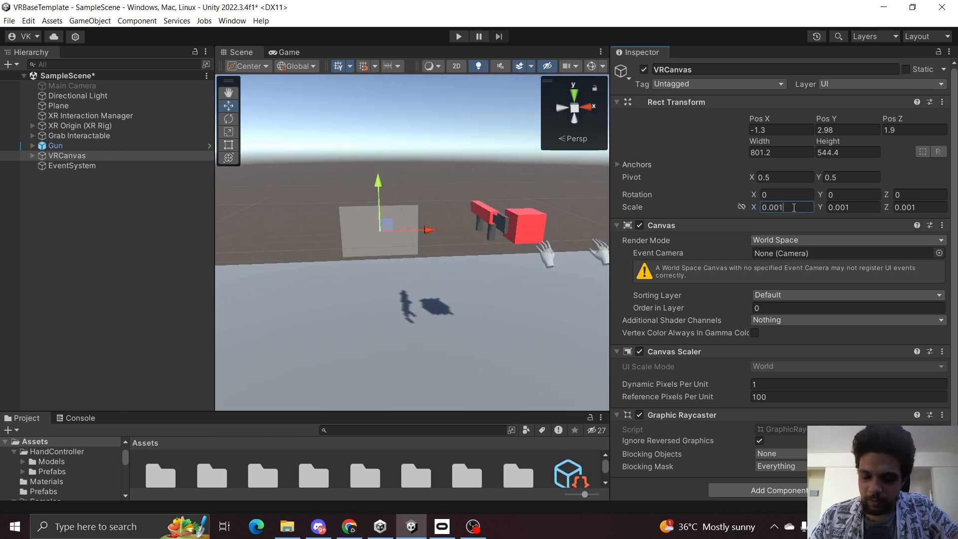
{"action": "key", "text": "BackSpace"}
{"action": "type", "text": "4"}
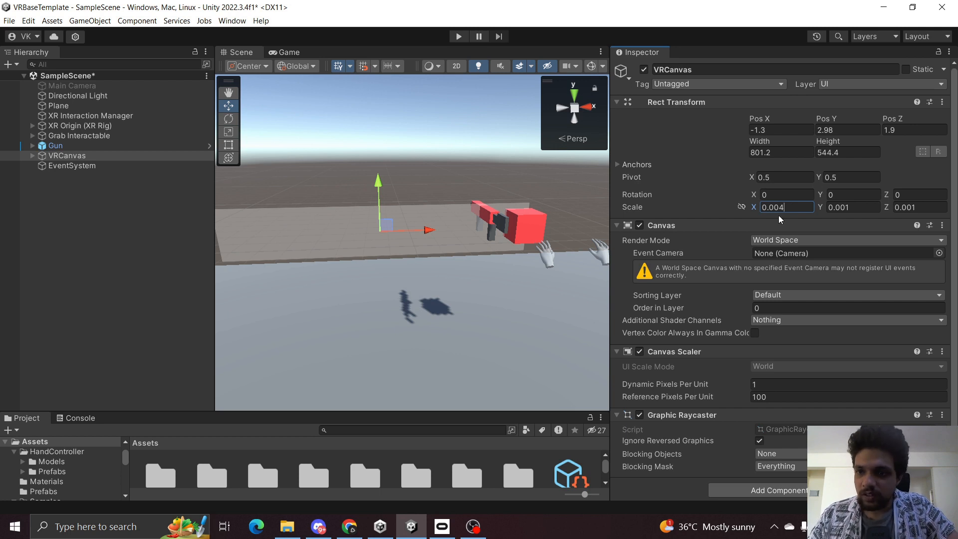
{"action": "left_click", "coordinate": [866, 206]}
{"action": "left_click", "coordinate": [866, 207]}
{"action": "key", "text": "BackSpace"}
{"action": "type", "text": "4"}
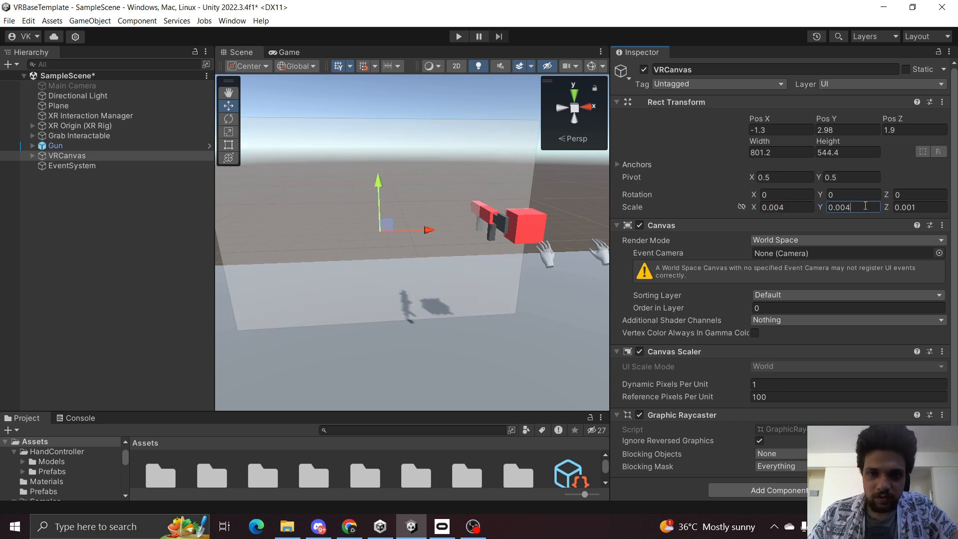
{"action": "left_click", "coordinate": [936, 206]}
{"action": "left_click", "coordinate": [936, 207]}
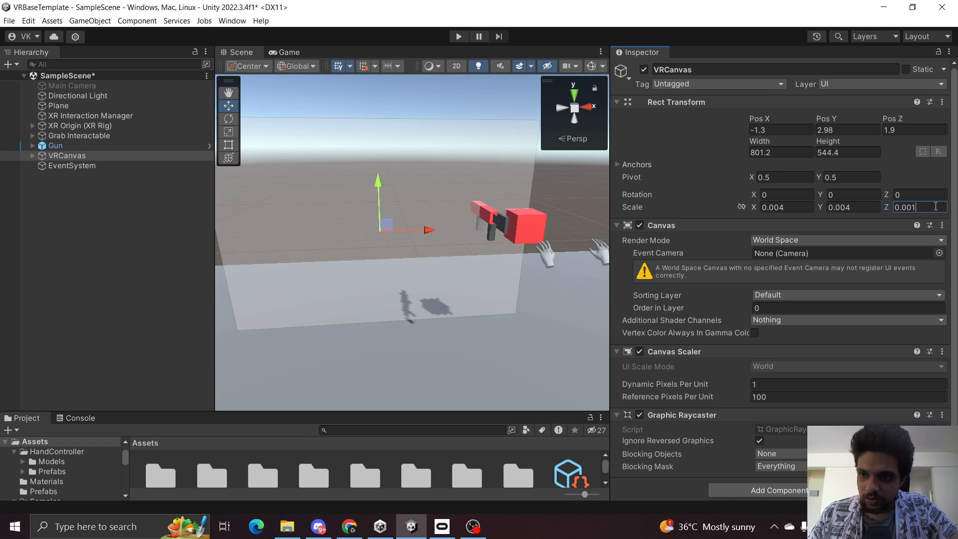
{"action": "type", "text": "4"}
{"action": "key", "text": "Return"}
Move the canvas further left to about X -2.66.
{"action": "scroll", "coordinate": [445, 264], "scroll_direction": "down", "scroll_amount": 4}
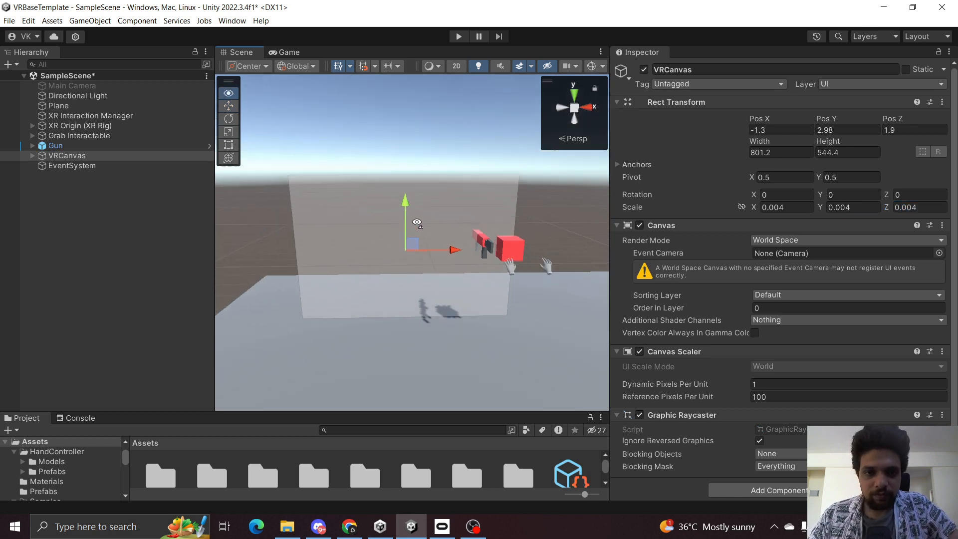
{"action": "left_click_drag", "start_coordinate": [448, 252], "coordinate": [389, 261]}
{"action": "scroll", "coordinate": [400, 324], "scroll_direction": "down", "scroll_amount": 3}
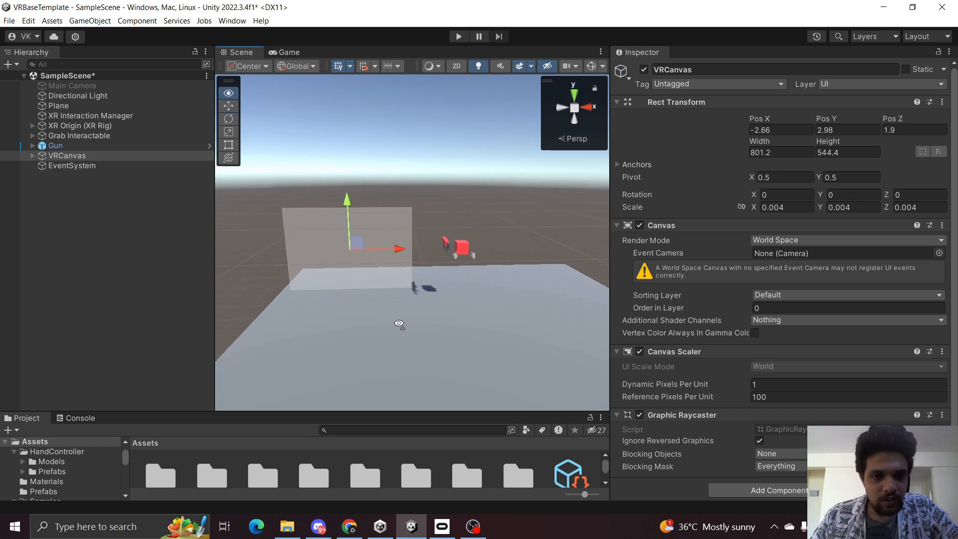
{"action": "key", "text": "w"}
{"action": "mouse_move", "coordinate": [400, 323]}
{"action": "right_mouse_down"}
{"action": "mouse_move", "coordinate": [417, 315]}
{"action": "mouse_move", "coordinate": [408, 306]}
{"action": "right_mouse_up"}
{"action": "key", "text": "q"}
{"action": "key", "text": "e"}
{"action": "key", "text": "s"}
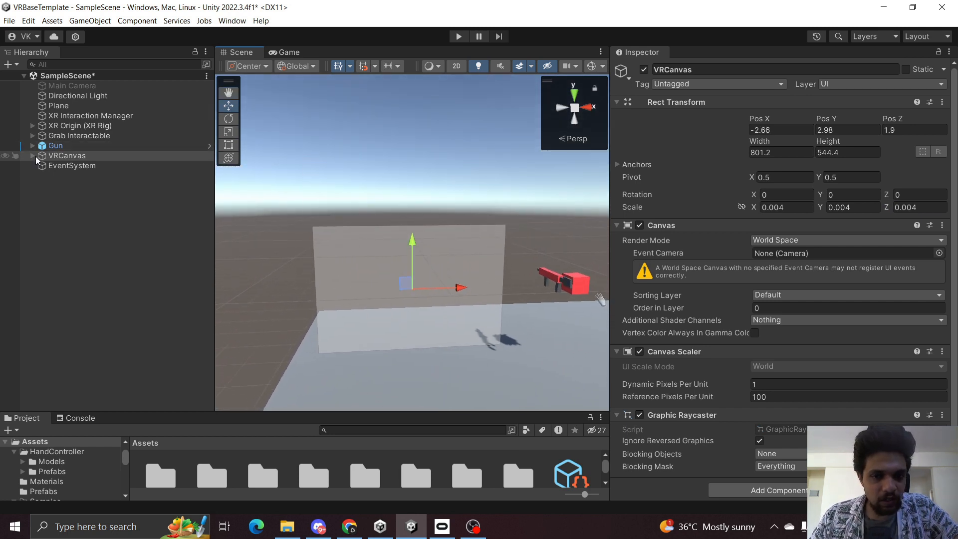
Set the Panel's image color to a translucent light blue.
{"action": "left_click", "coordinate": [33, 156]}
{"action": "left_click", "coordinate": [23, 168]}
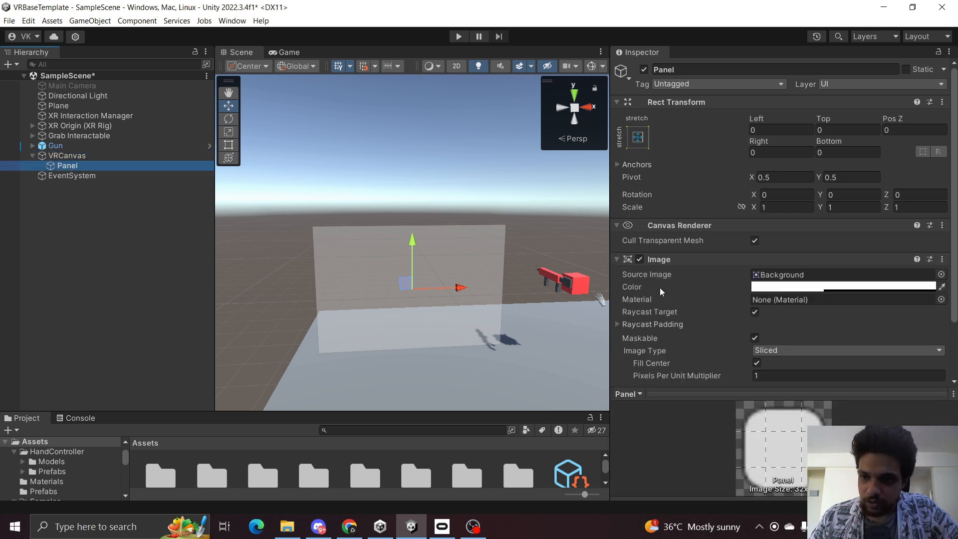
{"action": "left_click", "coordinate": [771, 287]}
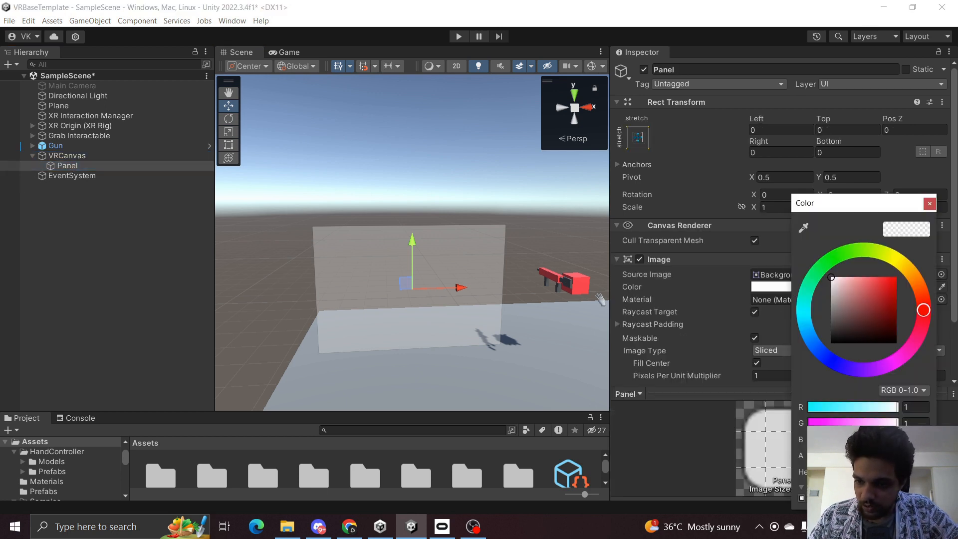
{"action": "left_click_drag", "start_coordinate": [843, 456], "coordinate": [890, 456]}
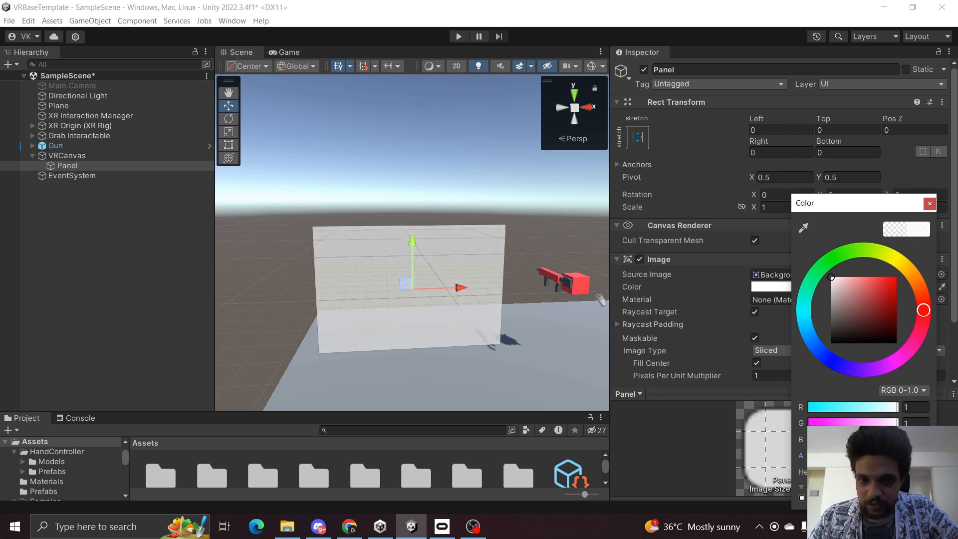
{"action": "left_click", "coordinate": [830, 359]}
{"action": "mouse_move", "coordinate": [852, 314]}
{"action": "left_mouse_down"}
{"action": "mouse_move", "coordinate": [867, 265]}
{"action": "mouse_move", "coordinate": [847, 259]}
{"action": "left_mouse_up"}
{"action": "left_click_drag", "start_coordinate": [824, 372], "coordinate": [808, 328]}
{"action": "mouse_move", "coordinate": [878, 277]}
{"action": "left_mouse_down"}
{"action": "mouse_move", "coordinate": [877, 285]}
{"action": "mouse_move", "coordinate": [867, 273]}
{"action": "mouse_move", "coordinate": [848, 272]}
{"action": "mouse_move", "coordinate": [858, 277]}
{"action": "left_mouse_up"}
{"action": "left_click", "coordinate": [930, 203]}
{"action": "left_click", "coordinate": [120, 265]}
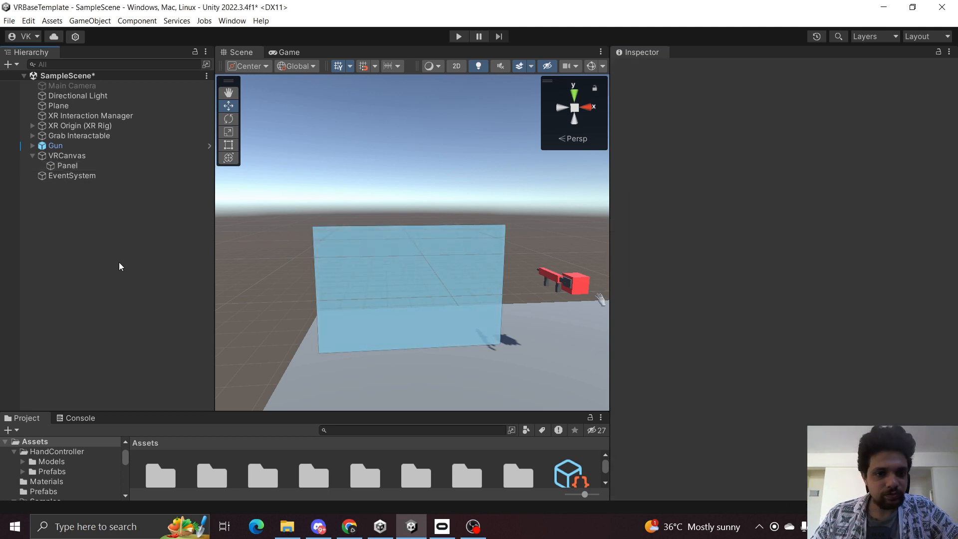
Add a Tracked Device Graphic Raycaster component to VRCanvas.
{"action": "left_click_drag", "start_coordinate": [261, 247], "coordinate": [287, 246], "text": "alt"}
{"action": "right_click_drag", "start_coordinate": [287, 245], "coordinate": [242, 238]}
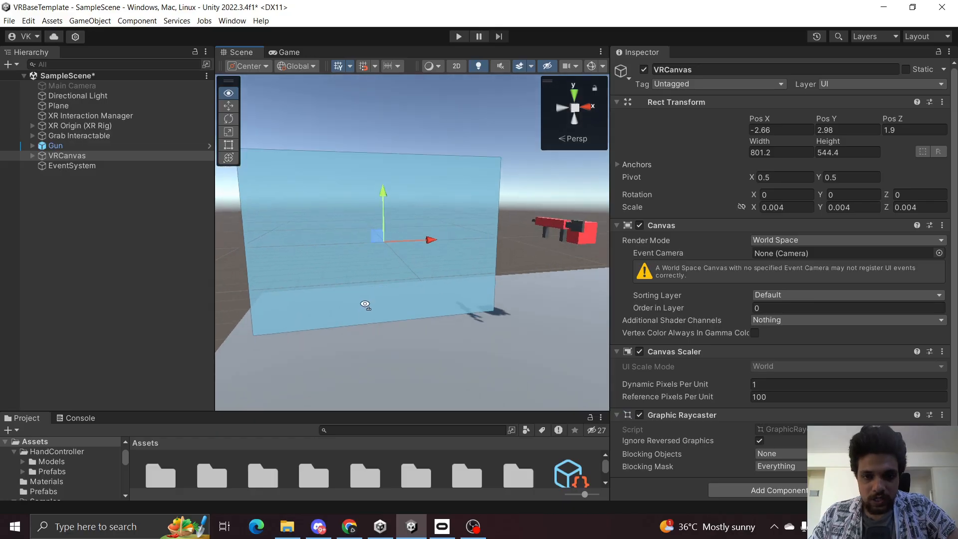
{"action": "right_click_drag", "start_coordinate": [366, 305], "coordinate": [368, 297]}
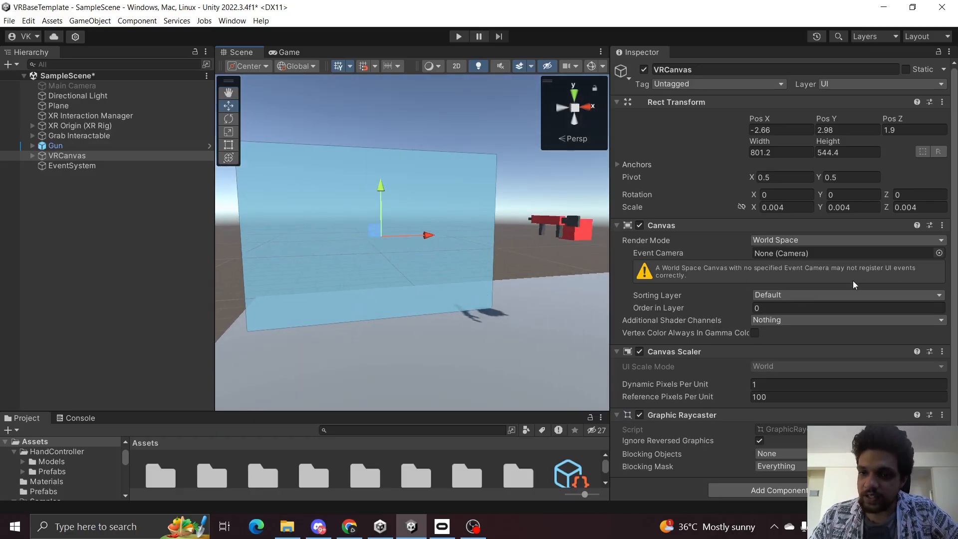
{"action": "scroll", "coordinate": [852, 280], "scroll_direction": "down", "scroll_amount": 1}
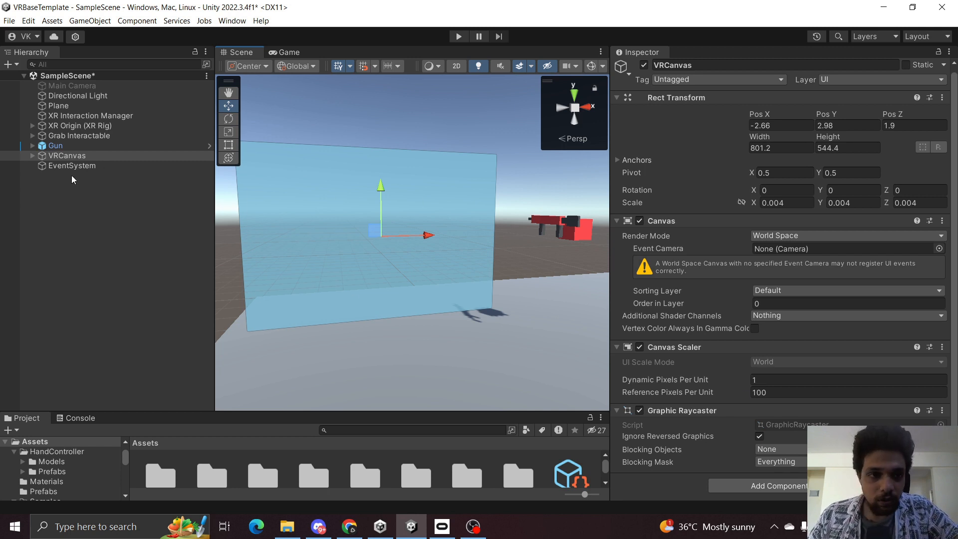
{"action": "left_click", "coordinate": [730, 483]}
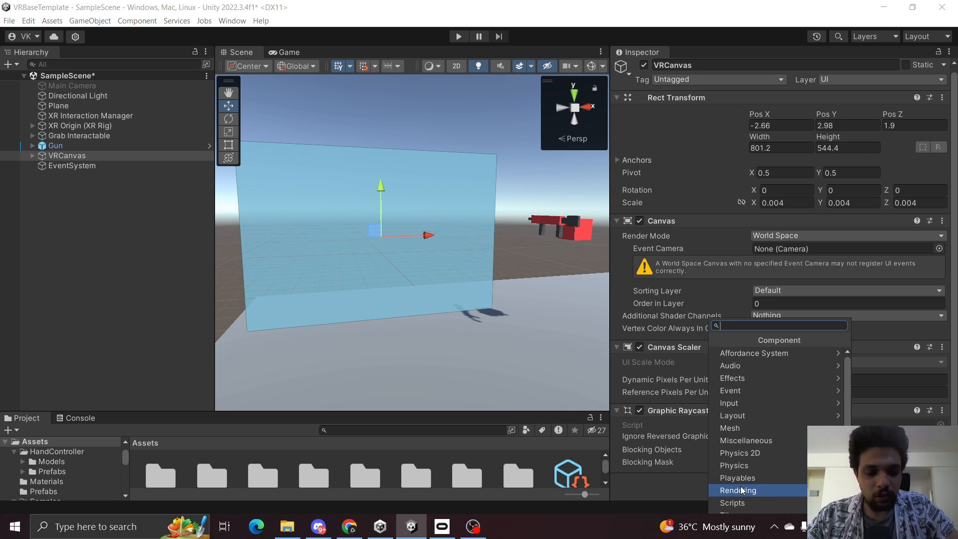
{"action": "type", "text": "trac"}
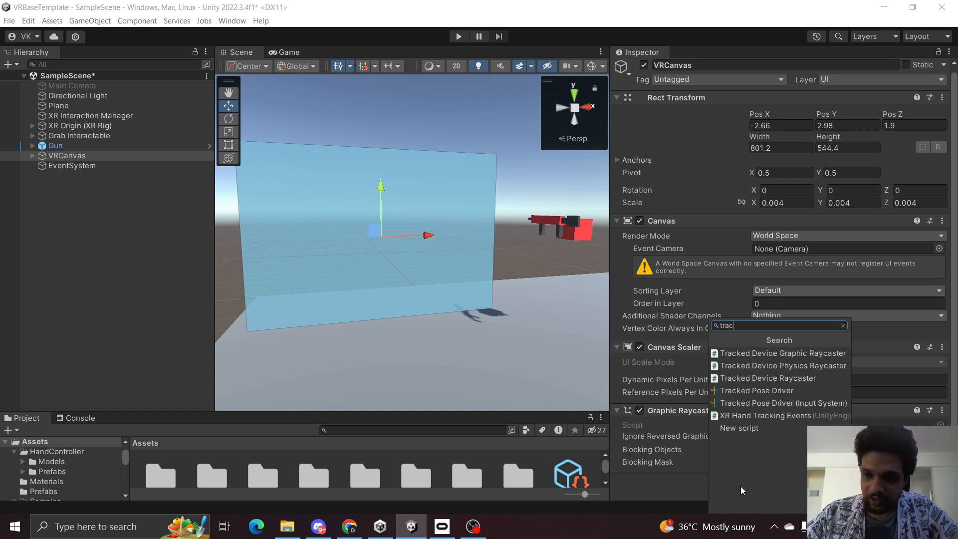
{"action": "key", "text": "Up"}
{"action": "key", "text": "Up"}
{"action": "key", "text": "Up"}
{"action": "key", "text": "Up"}
{"action": "key", "text": "Up"}
{"action": "key", "text": "Up"}
{"action": "key", "text": "Return"}
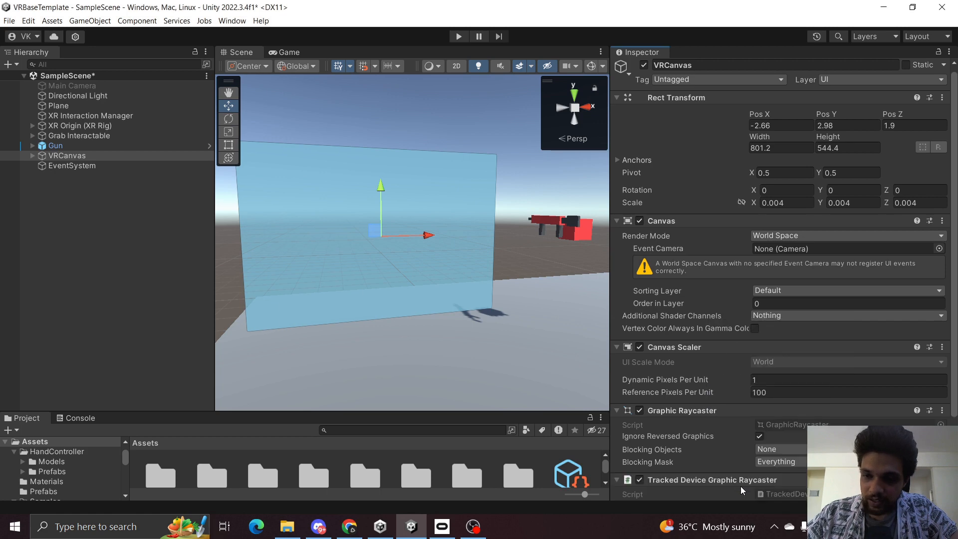
Enable Ignore Reversed Graphics on the Tracked Device Graphic Raycaster.
{"action": "scroll", "coordinate": [679, 412], "scroll_direction": "down", "scroll_amount": 3}
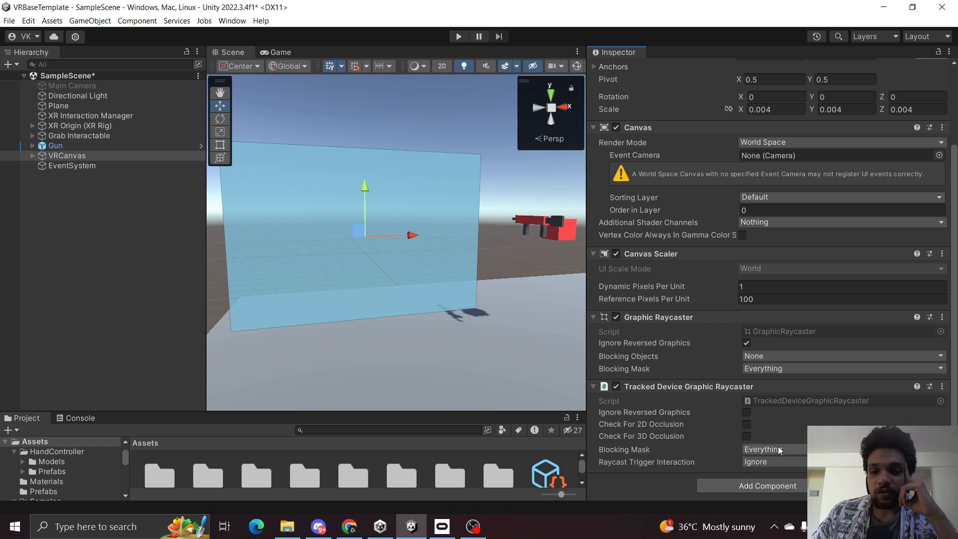
{"action": "left_click", "coordinate": [747, 412]}
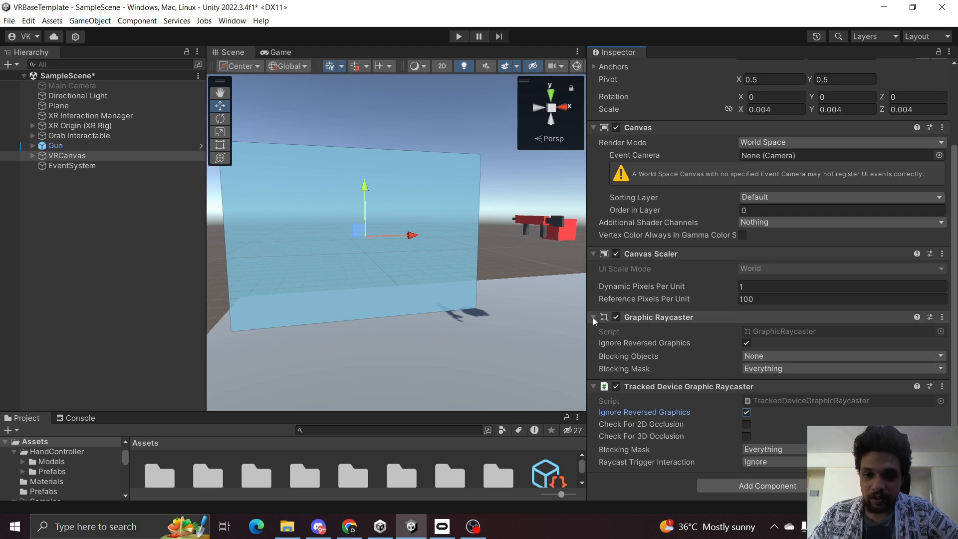
{"action": "left_click_drag", "start_coordinate": [587, 314], "coordinate": [643, 307]}
{"action": "left_click", "coordinate": [178, 262]}
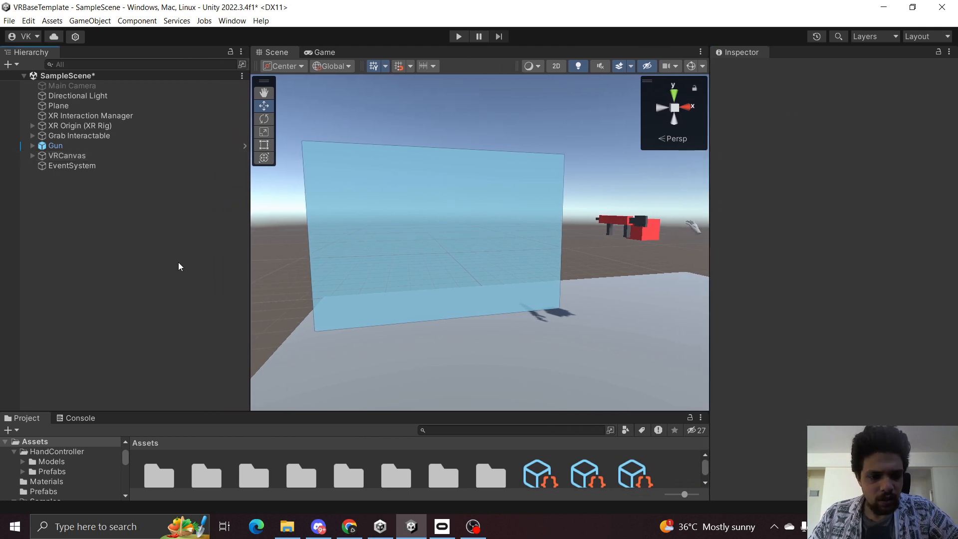
Save the scene.
{"action": "key", "text": "ctrl+s"}
{"action": "right_click_drag", "start_coordinate": [412, 294], "coordinate": [408, 264]}
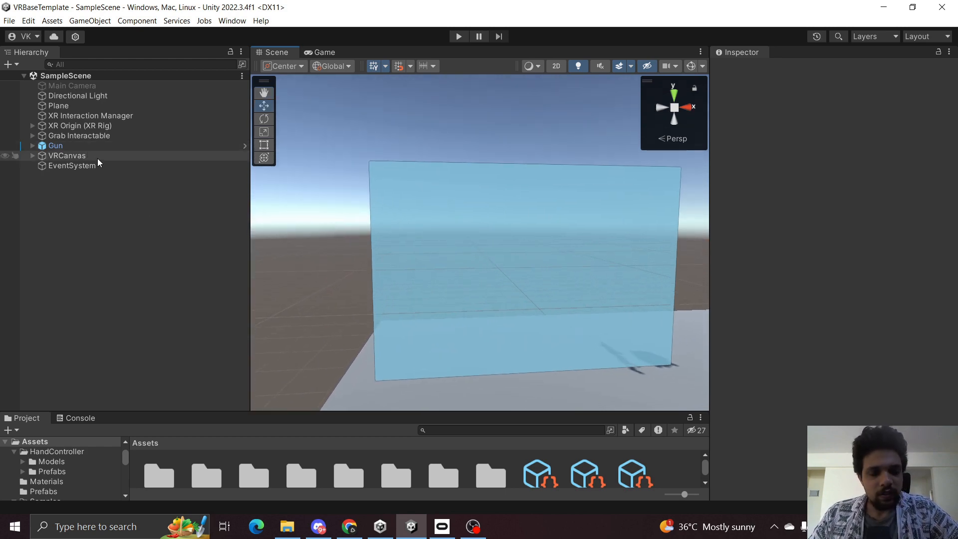
{"action": "left_click_drag", "start_coordinate": [358, 419], "coordinate": [359, 397]}
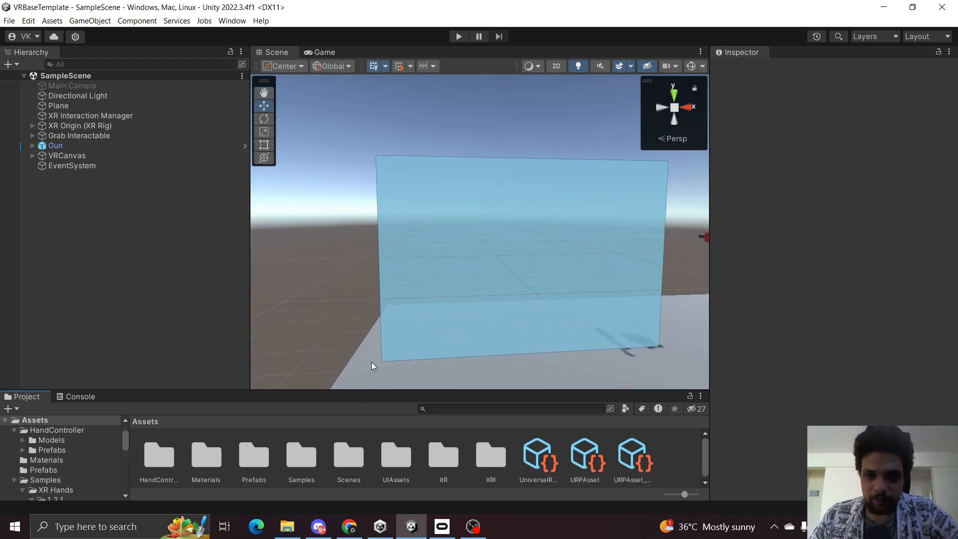
{"action": "right_click_drag", "start_coordinate": [372, 364], "coordinate": [398, 312]}
Add a UI Image as a child of the Panel under VRCanvas and rename it Button.
{"action": "left_click", "coordinate": [66, 156]}
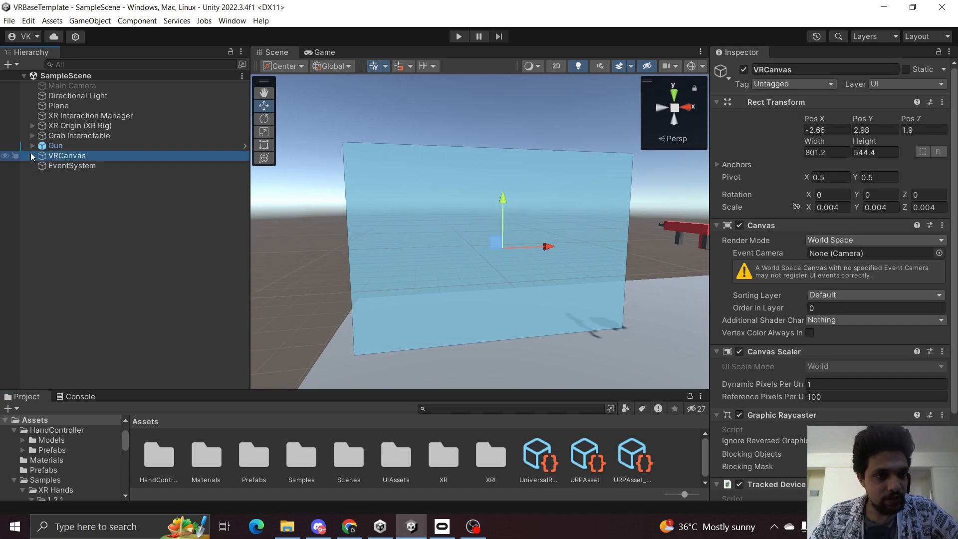
{"action": "left_click", "coordinate": [33, 156]}
{"action": "left_click", "coordinate": [68, 165]}
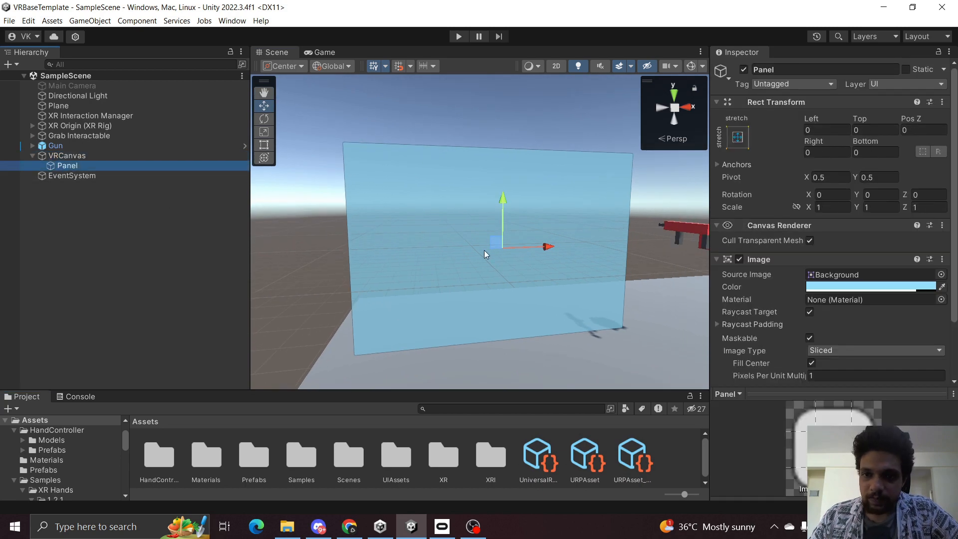
{"action": "right_click", "coordinate": [62, 166]}
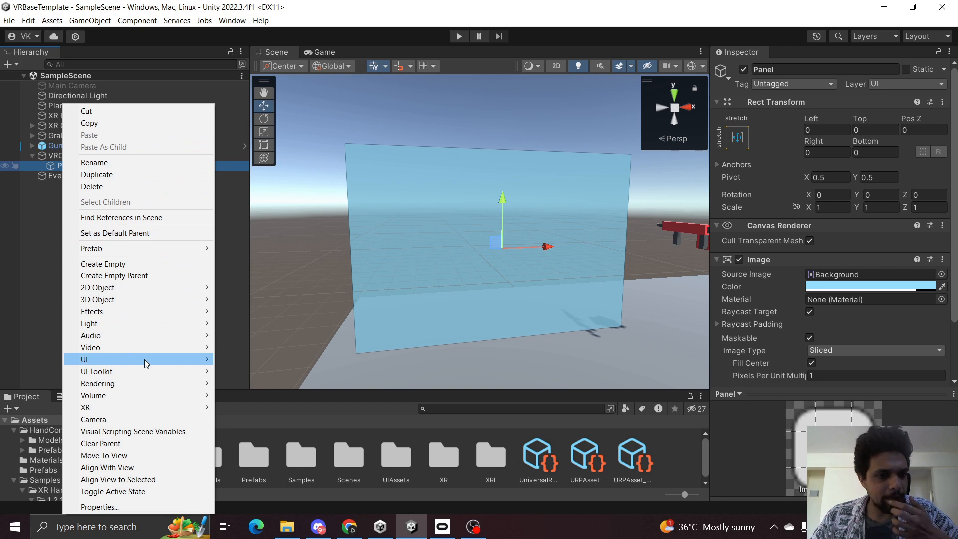
{"action": "mouse_move", "coordinate": [144, 359]}
{"action": "left_click", "coordinate": [238, 362]}
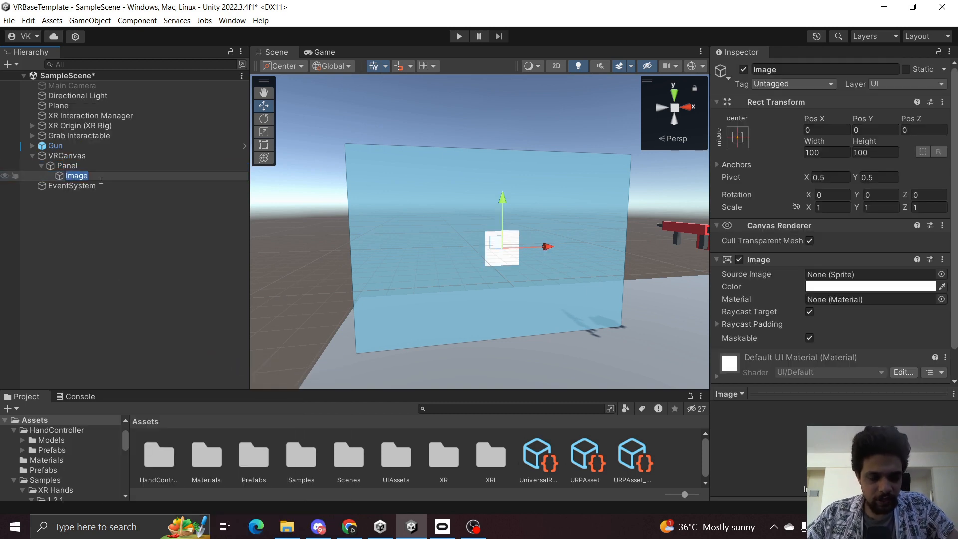
{"action": "type", "text": "But"}
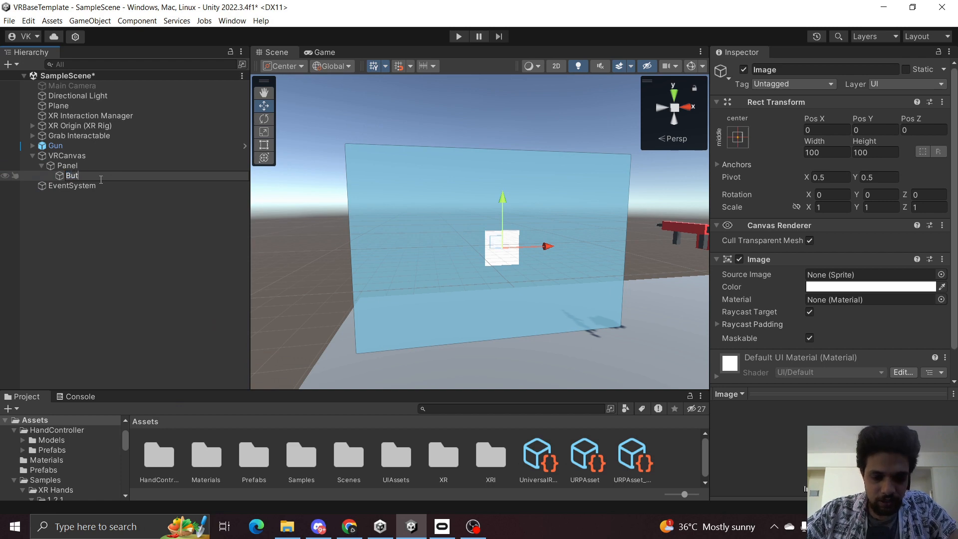
{"action": "type", "text": "ton"}
{"action": "key", "text": "Return"}
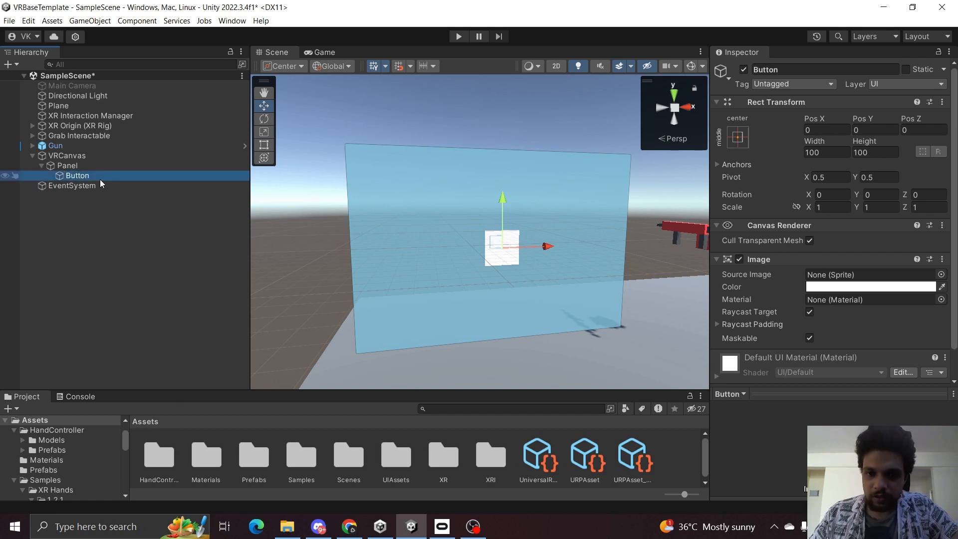
{"action": "scroll", "coordinate": [799, 275], "scroll_direction": "down", "scroll_amount": 1}
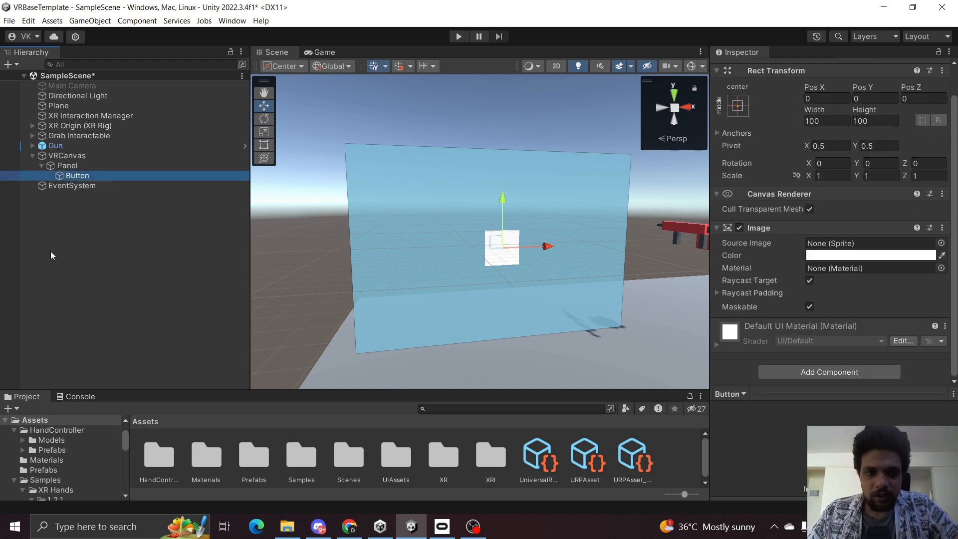
{"action": "left_click", "coordinate": [85, 212]}
{"action": "left_click", "coordinate": [92, 168]}
{"action": "left_click", "coordinate": [92, 175]}
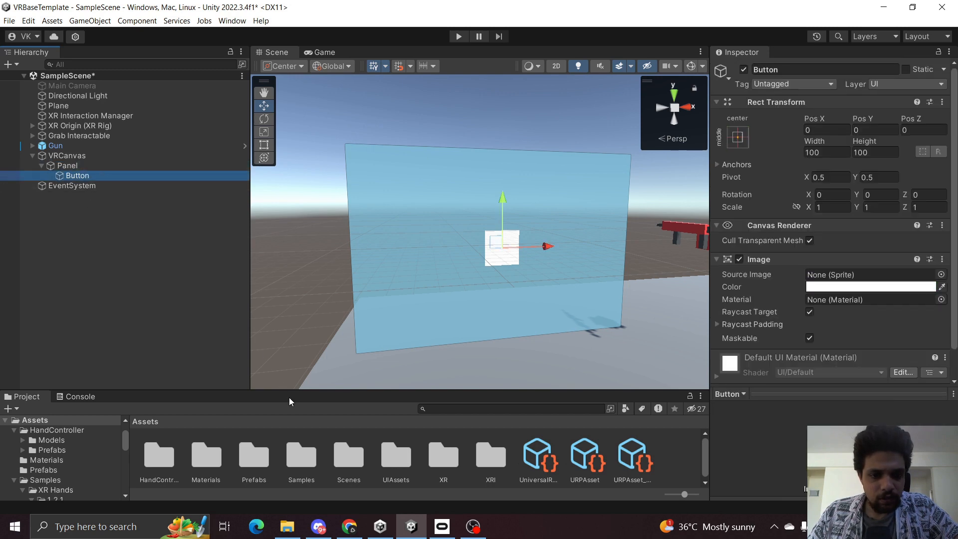
{"action": "left_click_drag", "start_coordinate": [289, 391], "coordinate": [290, 334]}
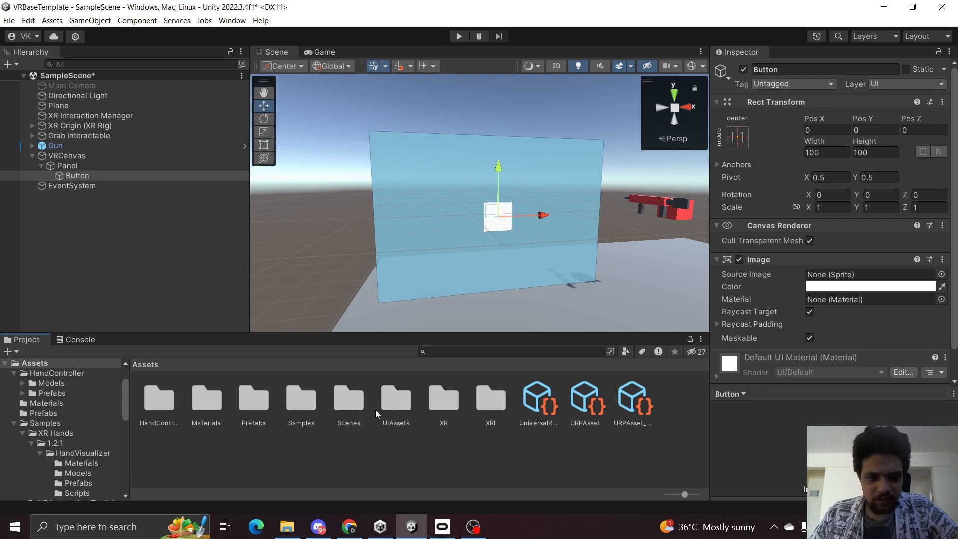
Open the UIAssets folder and inspect the Button, CloseButton and DialogBox textures.
{"action": "left_click", "coordinate": [390, 407]}
{"action": "double_click", "coordinate": [390, 406]}
{"action": "left_click", "coordinate": [167, 403]}
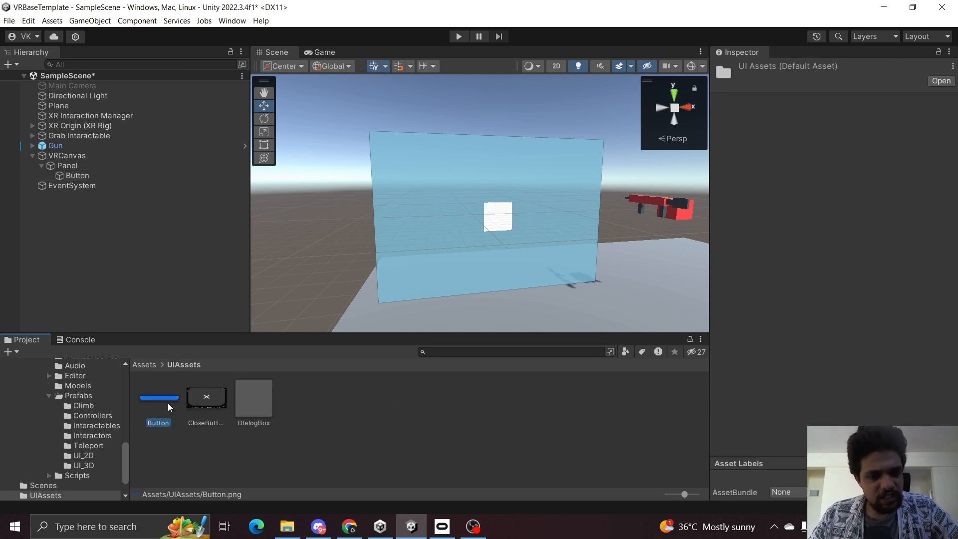
{"action": "left_click", "coordinate": [205, 399]}
{"action": "left_click", "coordinate": [252, 400]}
{"action": "left_click", "coordinate": [149, 398]}
{"action": "left_click", "coordinate": [206, 398]}
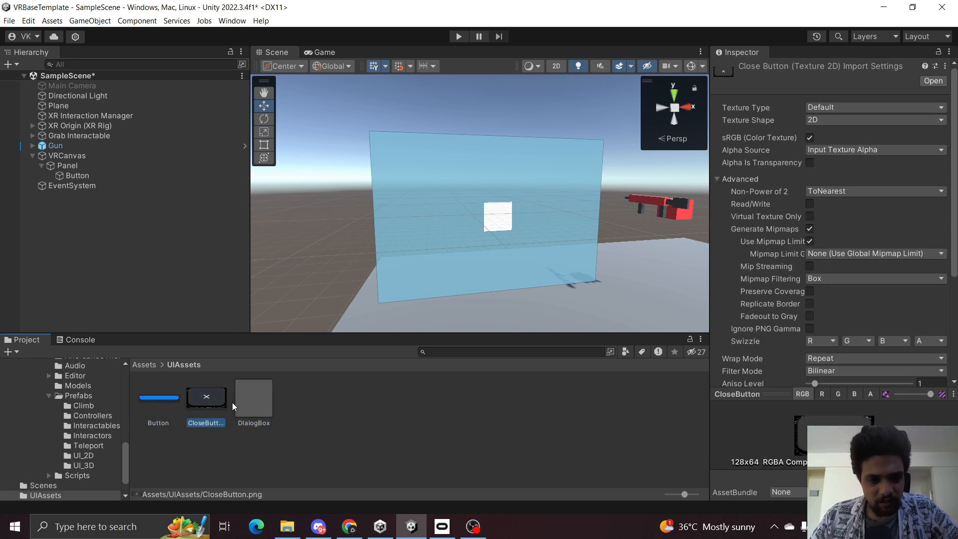
{"action": "left_click", "coordinate": [247, 401]}
{"action": "left_click", "coordinate": [189, 396]}
{"action": "left_click", "coordinate": [158, 395]}
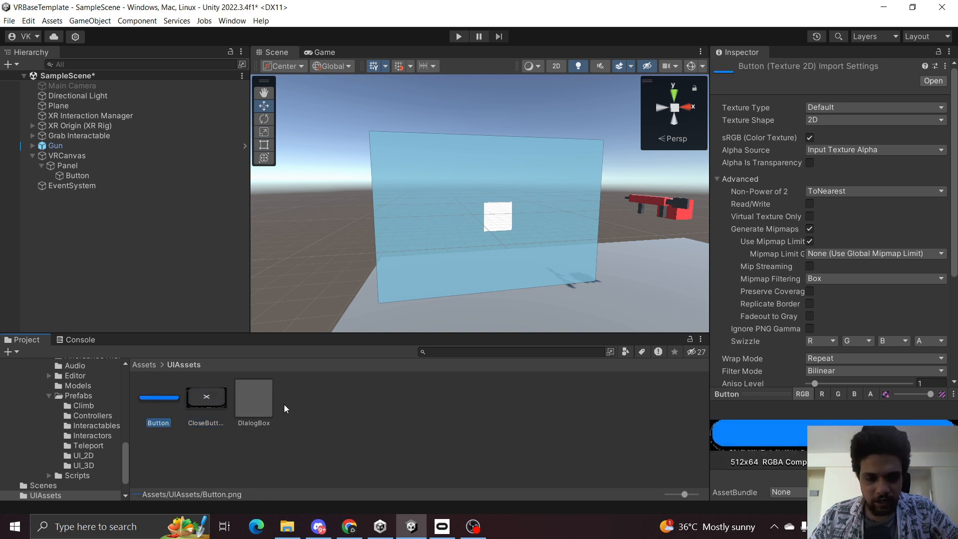
{"action": "left_click", "coordinate": [257, 400]}
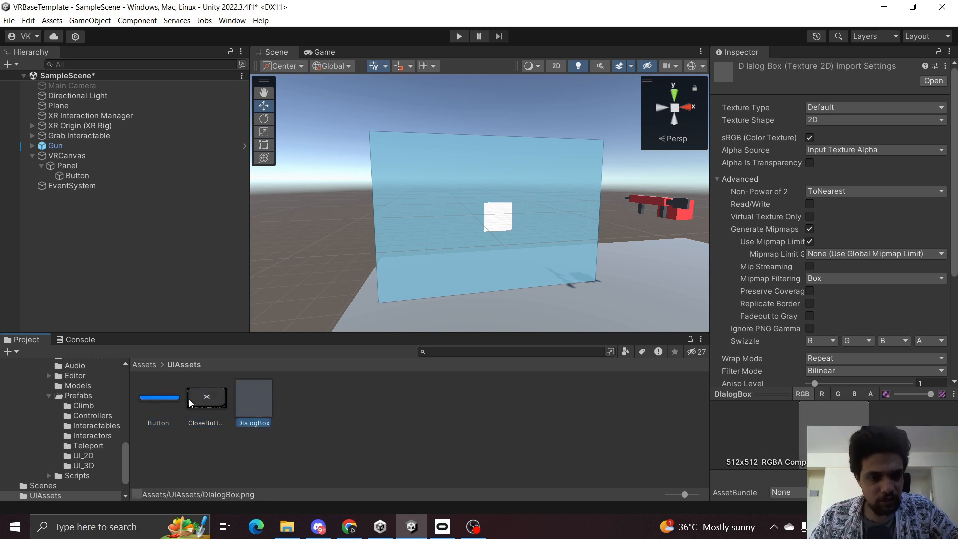
{"action": "left_click", "coordinate": [154, 397]}
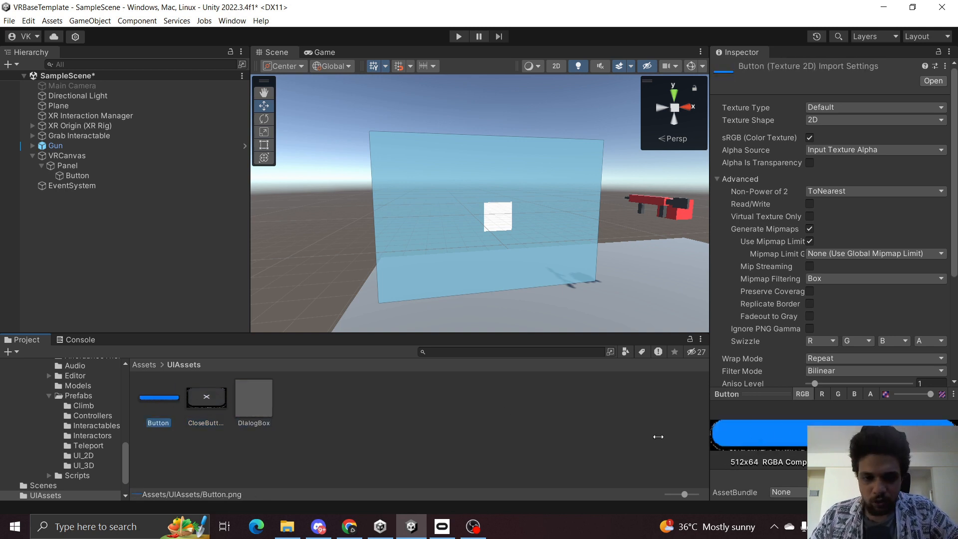
{"action": "left_click", "coordinate": [204, 396]}
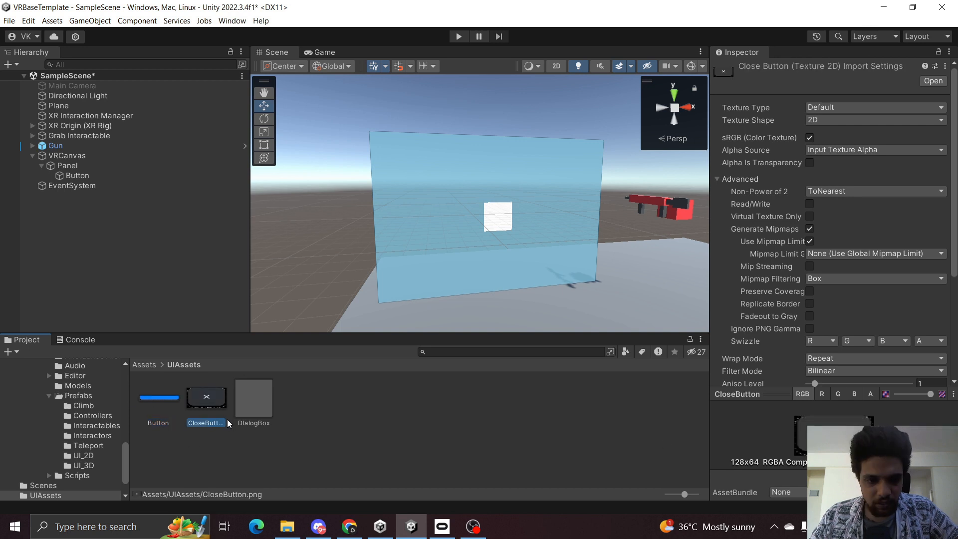
{"action": "left_click", "coordinate": [253, 400]}
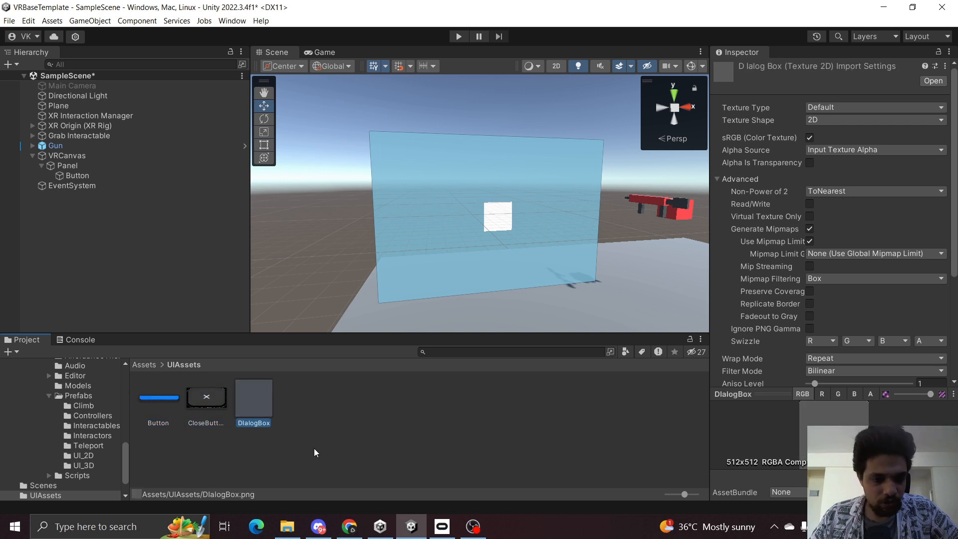
{"action": "left_click", "coordinate": [222, 402]}
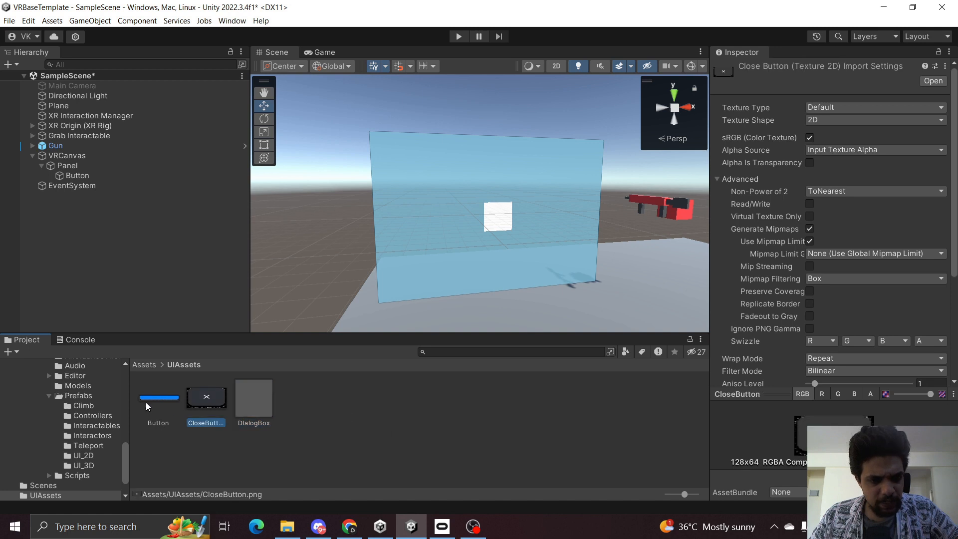
{"action": "left_click", "coordinate": [145, 402]}
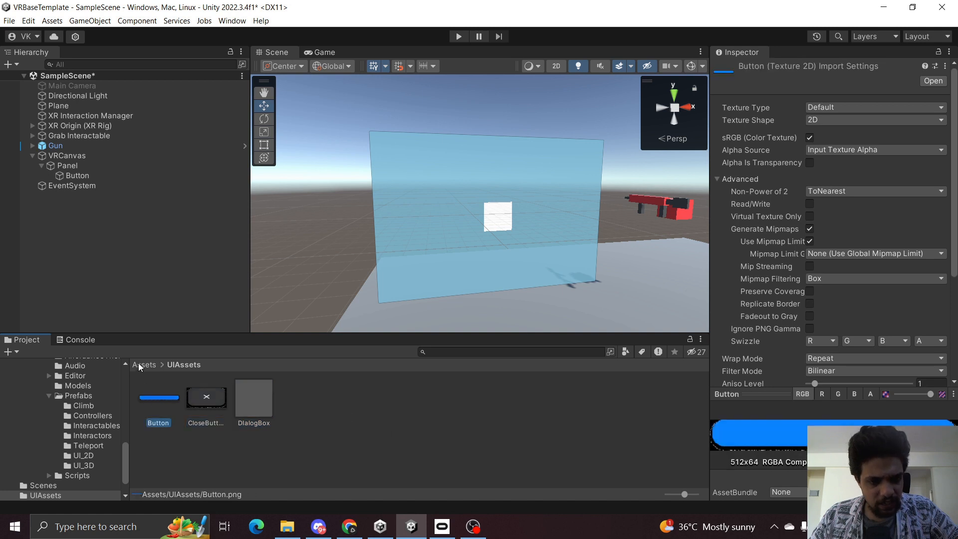
Set the Button, CloseButton and DialogBox textures' type to Sprite (2D and UI) and apply.
{"action": "left_click", "coordinate": [254, 420]}
{"action": "left_click", "coordinate": [156, 412], "text": "shift"}
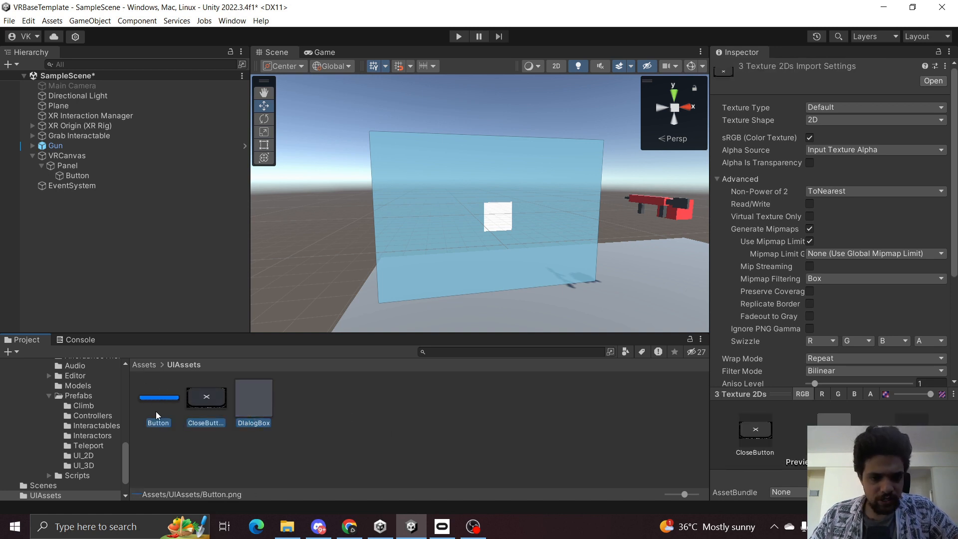
{"action": "left_click", "coordinate": [837, 109]}
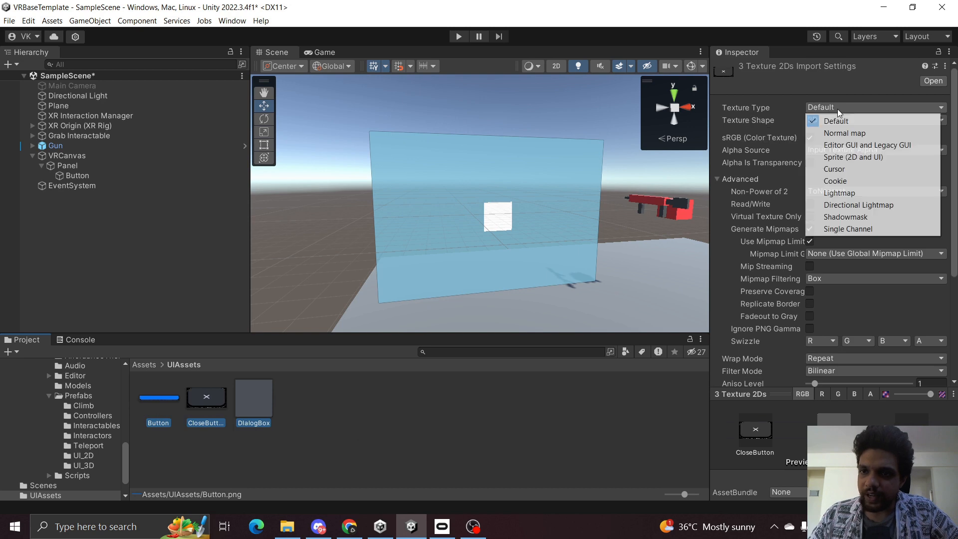
{"action": "left_click", "coordinate": [855, 156]}
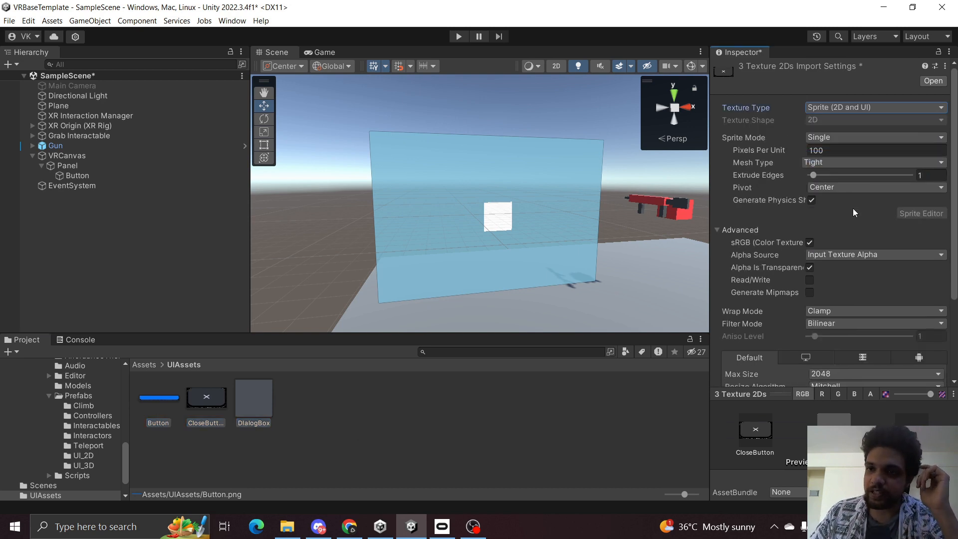
{"action": "scroll", "coordinate": [875, 273], "scroll_direction": "down", "scroll_amount": 4}
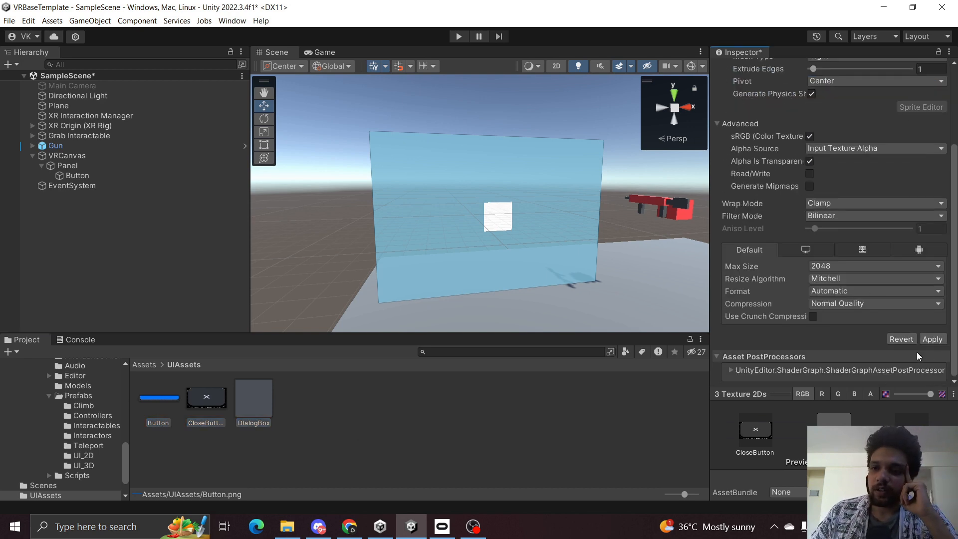
{"action": "left_click", "coordinate": [941, 340]}
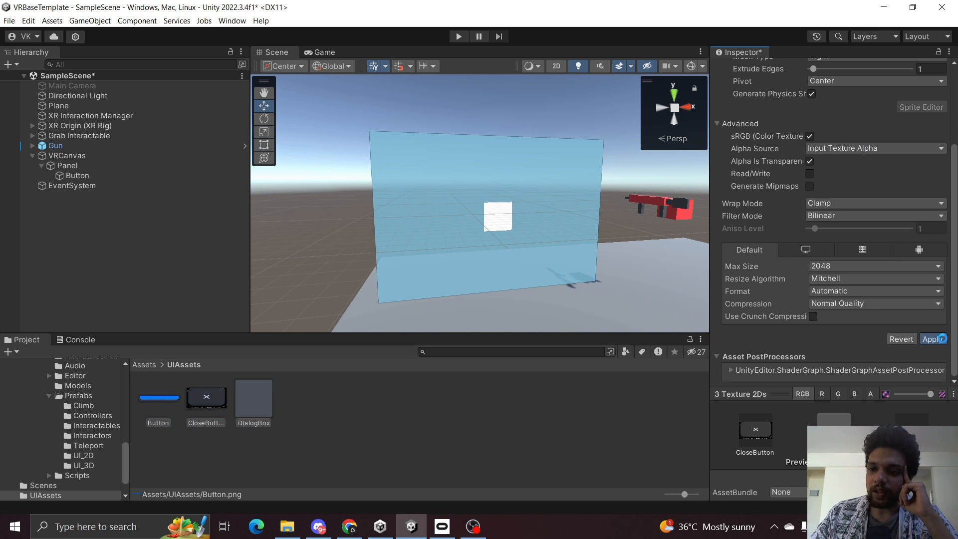
Set the Button object's width to 435 and height to 58 to match the button texture.
{"action": "left_click", "coordinate": [401, 433]}
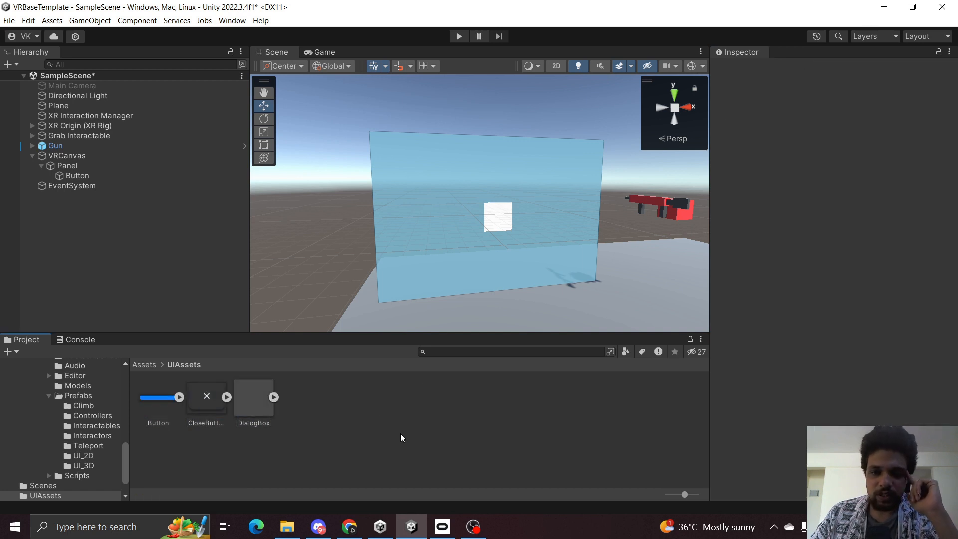
{"action": "left_click", "coordinate": [97, 175]}
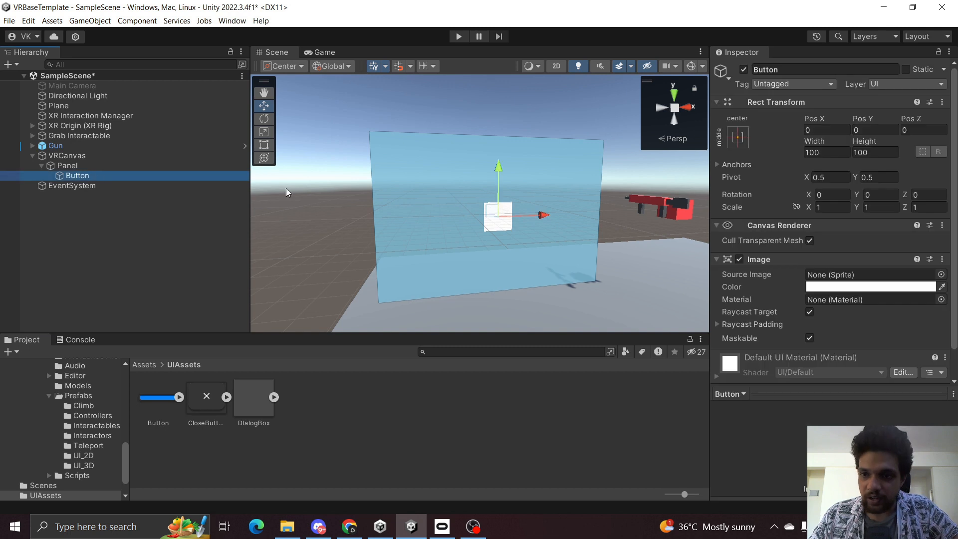
{"action": "left_click", "coordinate": [156, 399]}
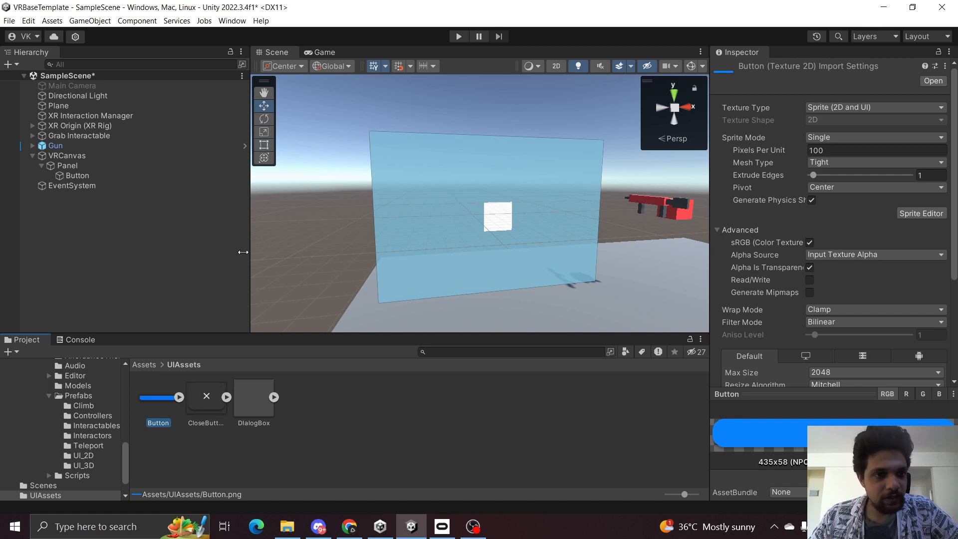
{"action": "left_click", "coordinate": [136, 176]}
{"action": "left_click", "coordinate": [833, 151]}
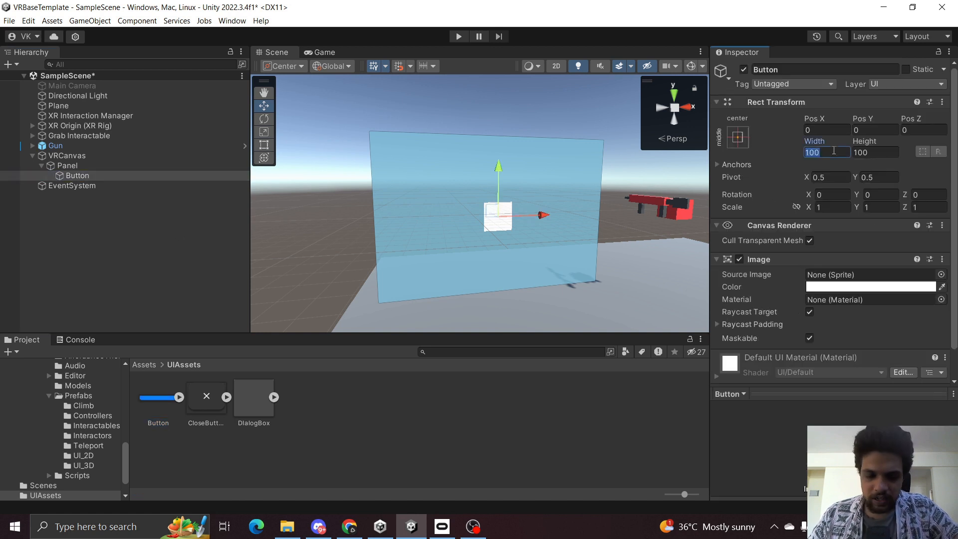
{"action": "type", "text": "435"}
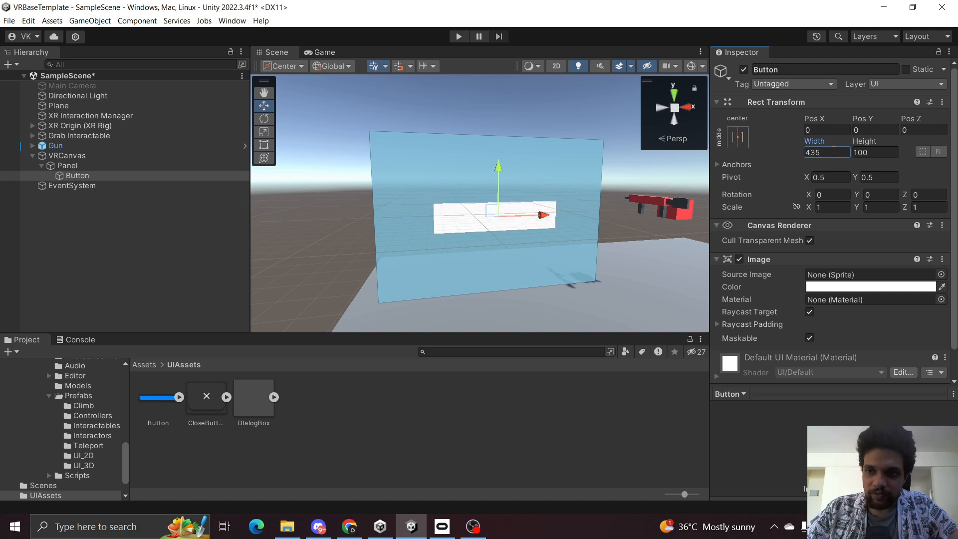
{"action": "key", "text": "Tab"}
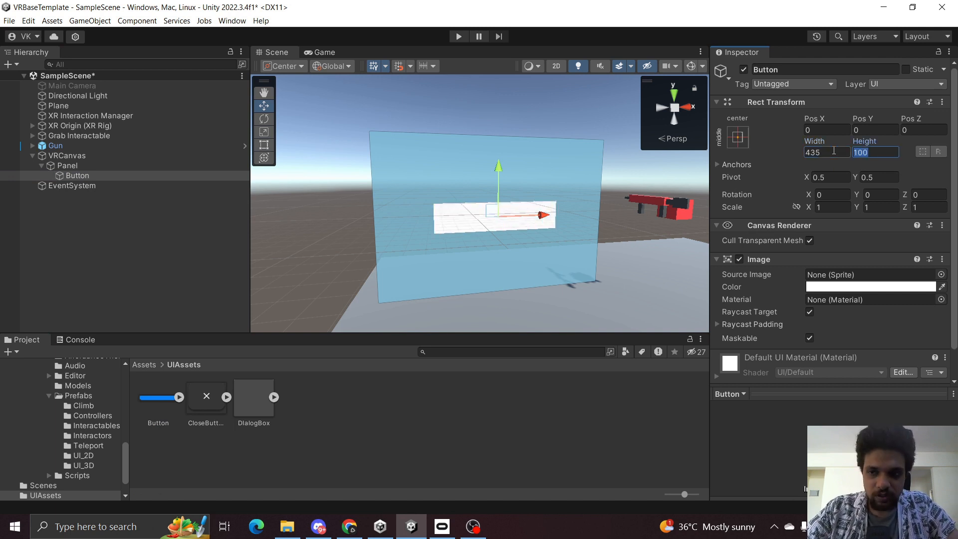
{"action": "type", "text": "58"}
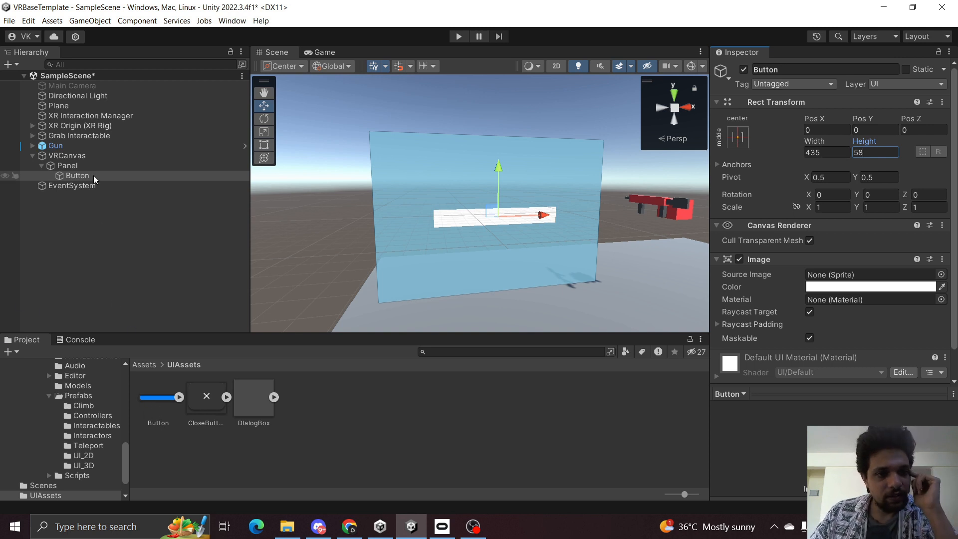
Assign the Button sprite as the Button's source image and move it down to about Pos Y -212.
{"action": "left_click_drag", "start_coordinate": [152, 400], "coordinate": [848, 275]}
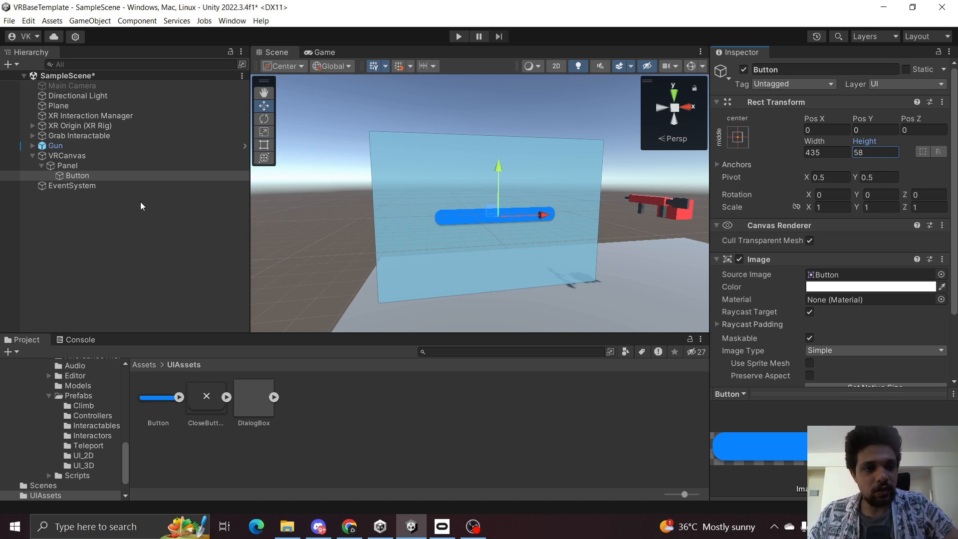
{"action": "right_click_drag", "start_coordinate": [481, 212], "coordinate": [461, 175]}
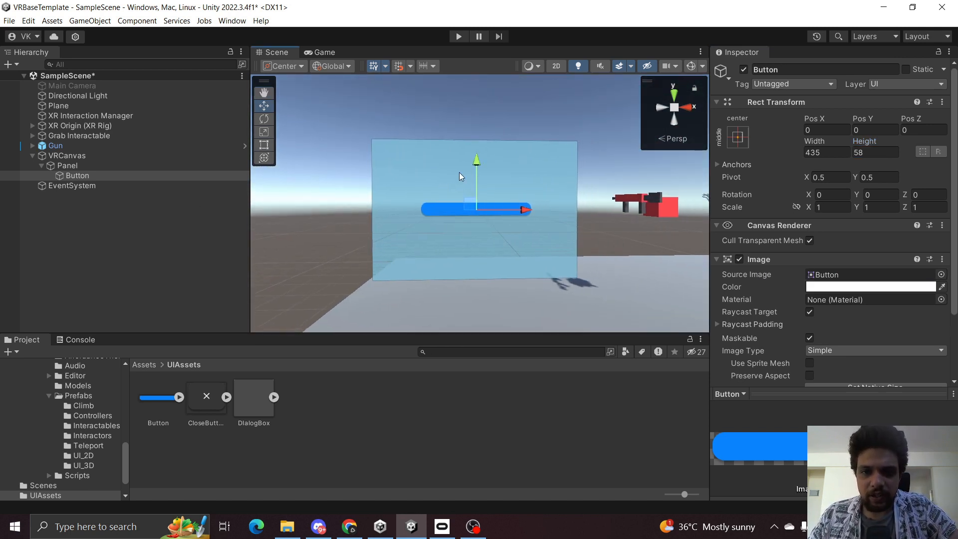
{"action": "left_click_drag", "start_coordinate": [475, 162], "coordinate": [485, 220]}
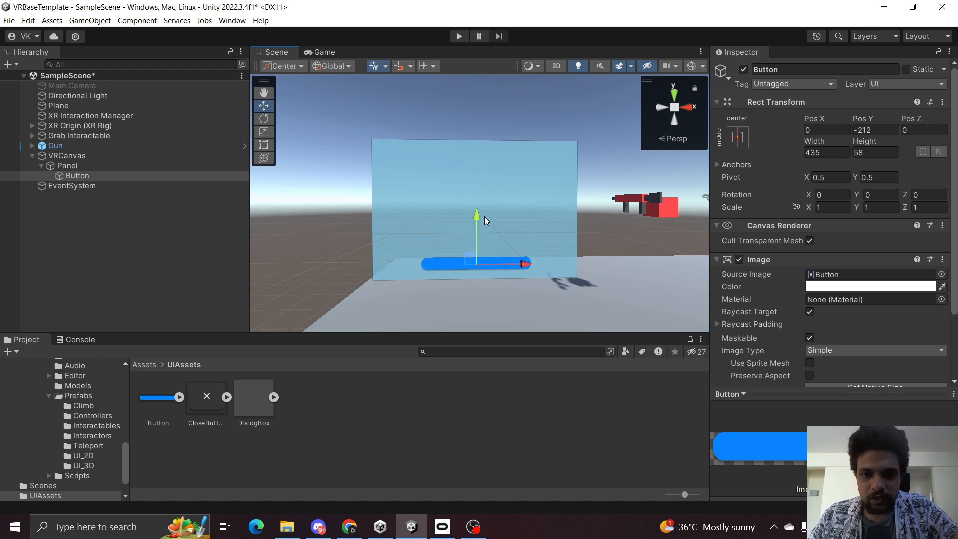
Save the scene.
{"action": "left_click", "coordinate": [99, 250]}
{"action": "left_click", "coordinate": [115, 175]}
{"action": "left_click", "coordinate": [129, 224]}
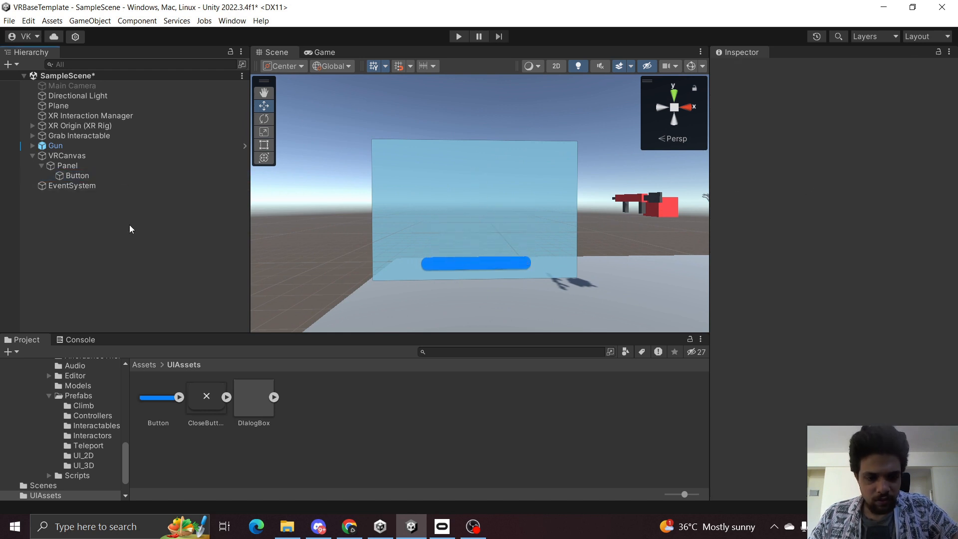
{"action": "key", "text": "ctrl+s"}
{"action": "left_click", "coordinate": [108, 178]}
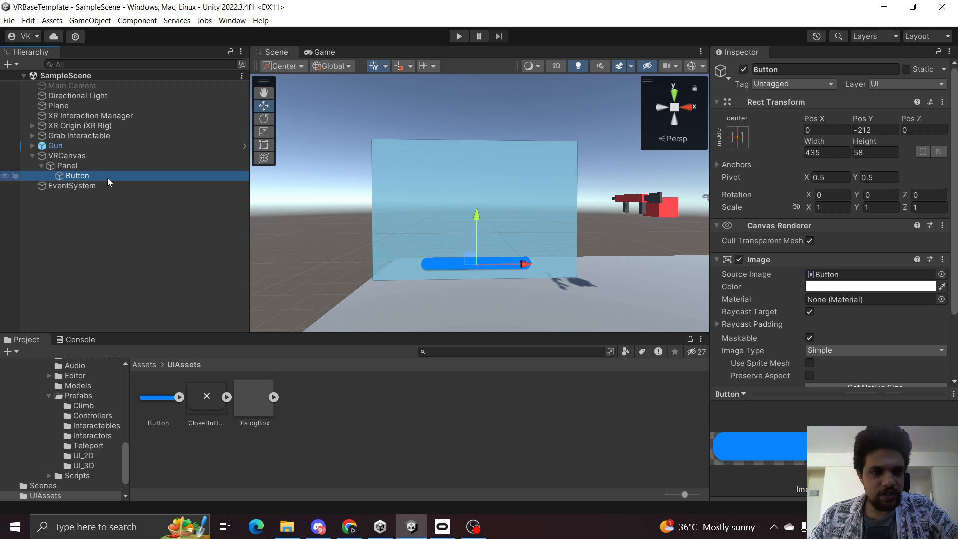
Add a TextMeshPro text object as a child of the Button.
{"action": "right_click", "coordinate": [108, 178]}
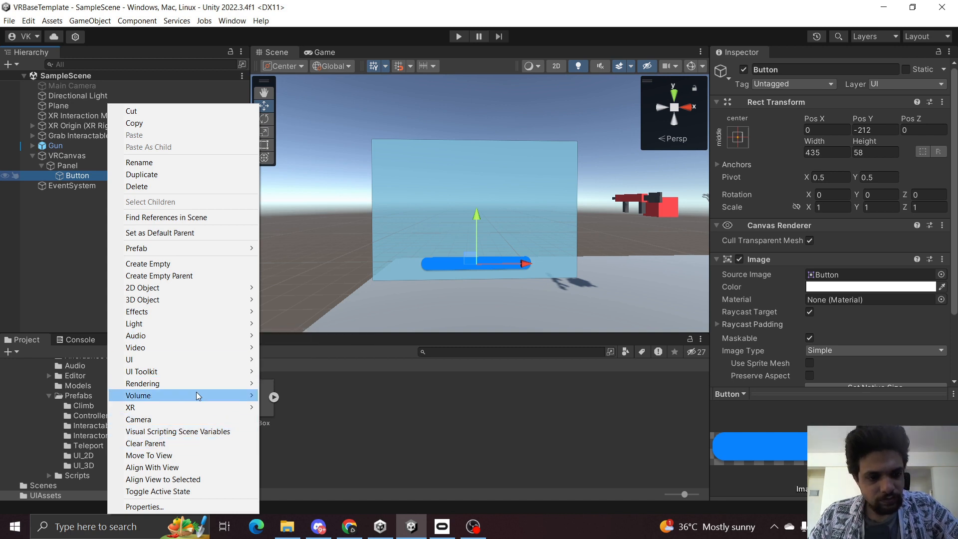
{"action": "mouse_move", "coordinate": [192, 357]}
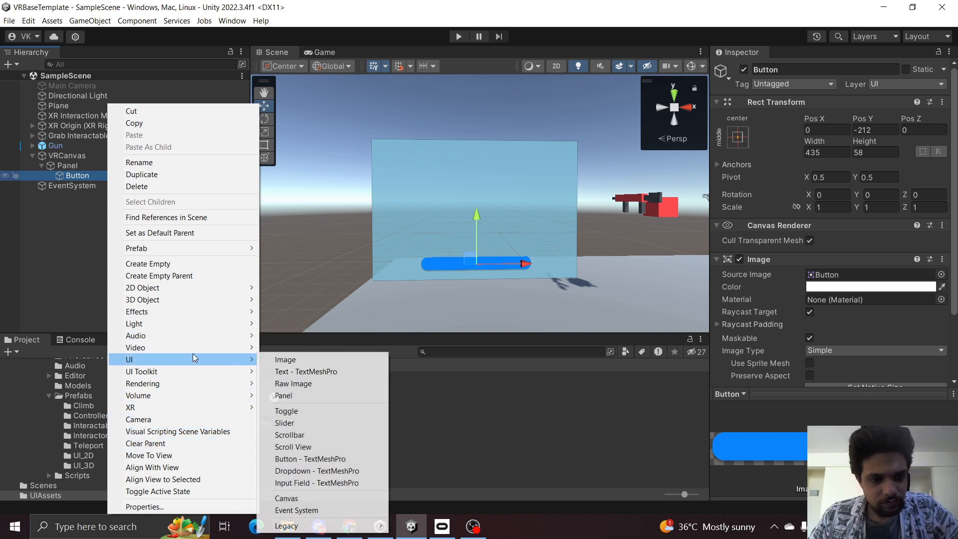
{"action": "left_click", "coordinate": [306, 370]}
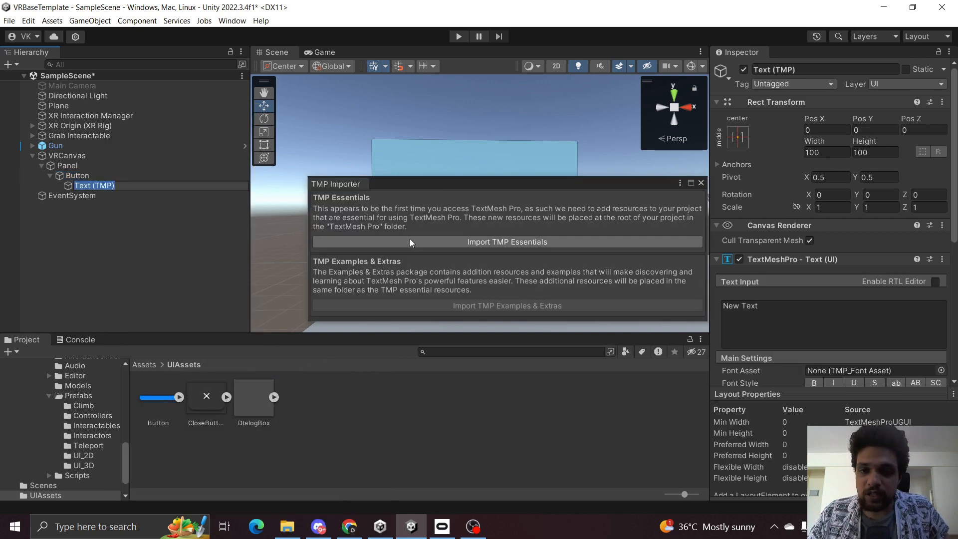
Import the TMP Essentials and close the TMP Importer window.
{"action": "left_click_drag", "start_coordinate": [473, 185], "coordinate": [424, 182]}
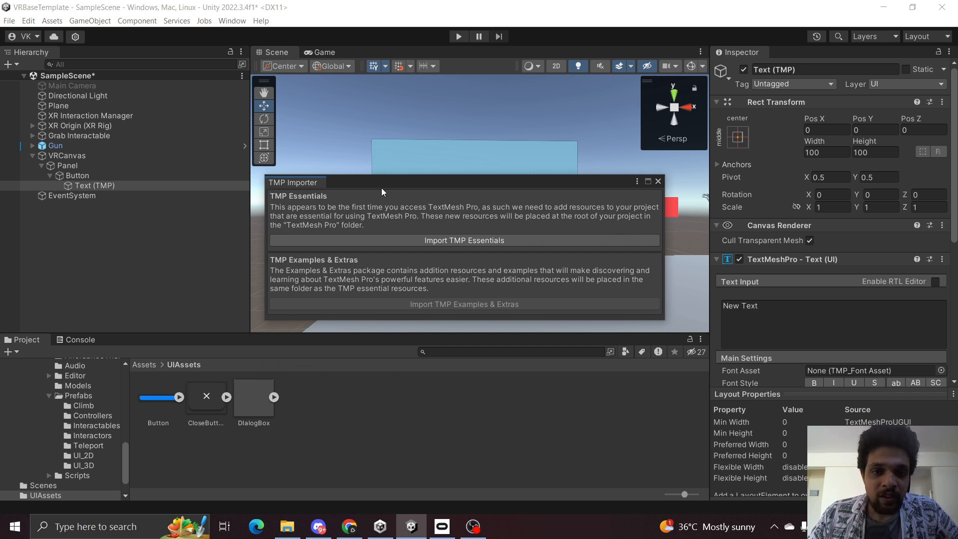
{"action": "left_click_drag", "start_coordinate": [382, 189], "coordinate": [397, 174]}
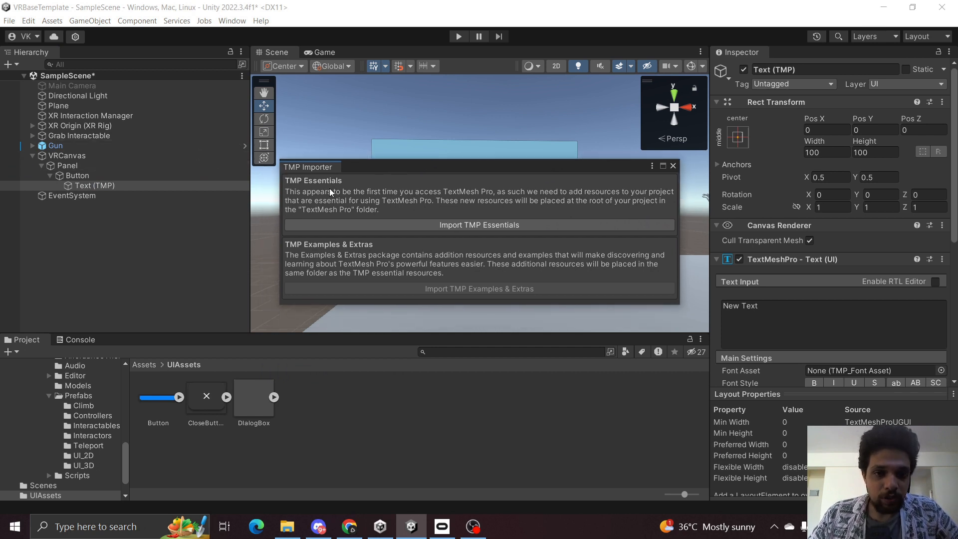
{"action": "left_click", "coordinate": [483, 226]}
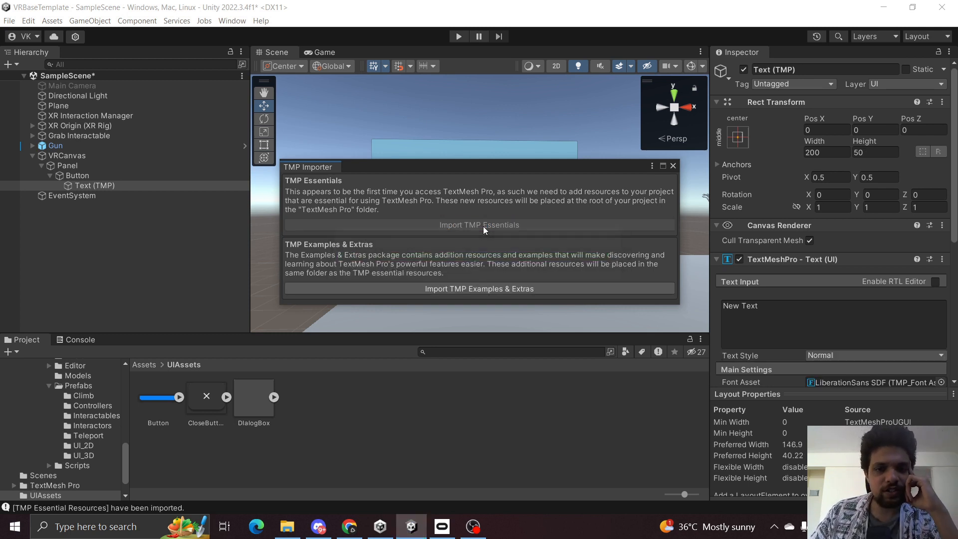
{"action": "left_click", "coordinate": [674, 165]}
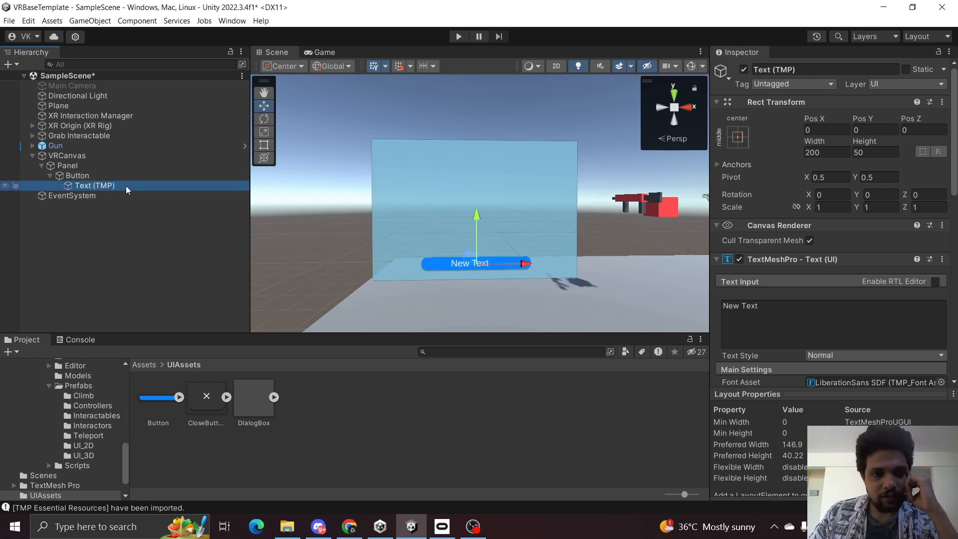
Stretch the Text (TMP) to fill the whole Button using the stretch anchor preset.
{"action": "left_click", "coordinate": [107, 176]}
{"action": "left_click", "coordinate": [113, 186]}
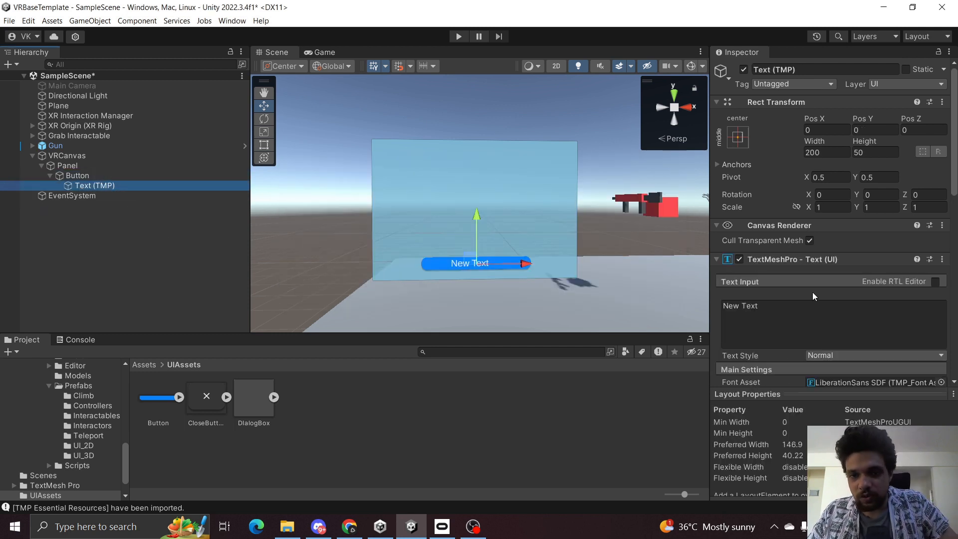
{"action": "scroll", "coordinate": [806, 280], "scroll_direction": "down", "scroll_amount": 5}
{"action": "scroll", "coordinate": [796, 264], "scroll_direction": "up", "scroll_amount": 2}
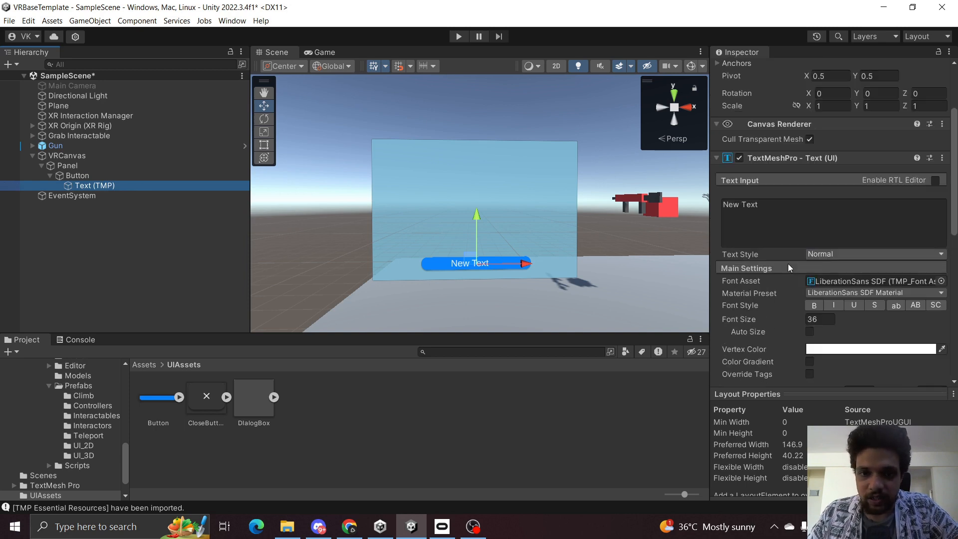
{"action": "scroll", "coordinate": [778, 230], "scroll_direction": "up", "scroll_amount": 3}
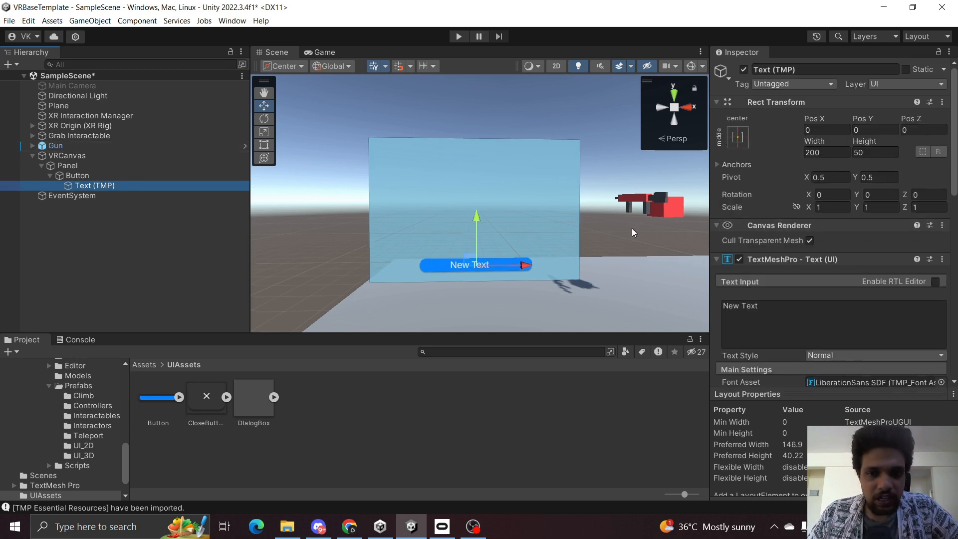
{"action": "left_click", "coordinate": [736, 136]}
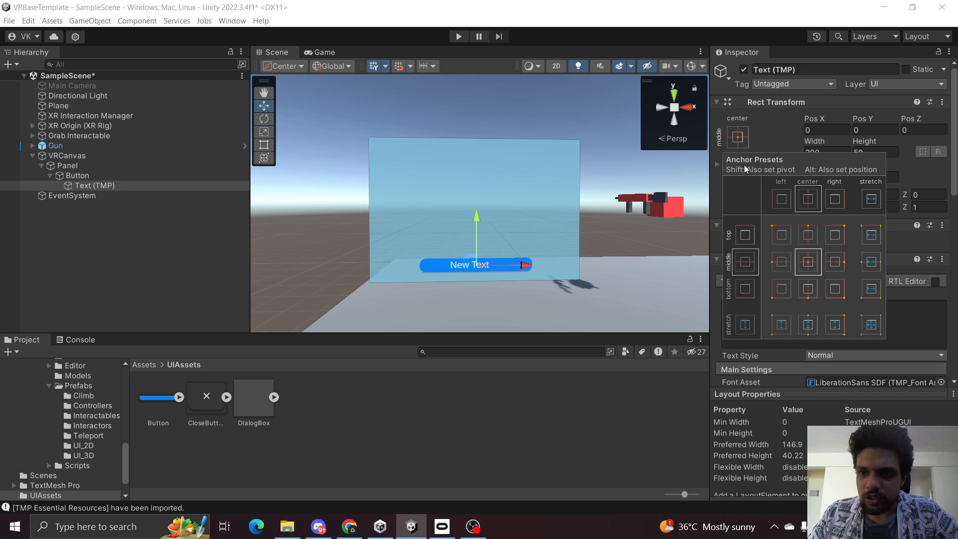
{"action": "left_click", "coordinate": [736, 140]}
{"action": "left_click", "coordinate": [737, 140]}
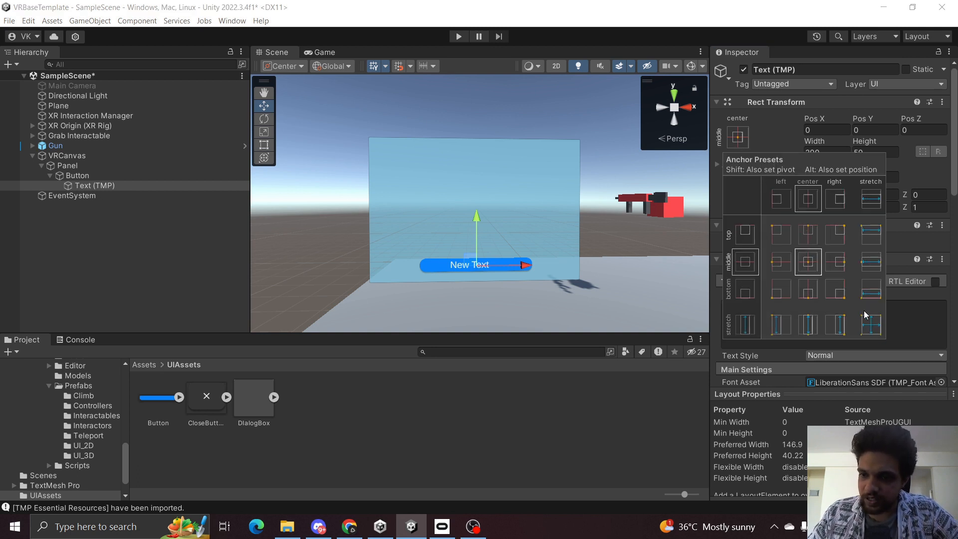
{"action": "left_click", "coordinate": [875, 324], "text": "alt"}
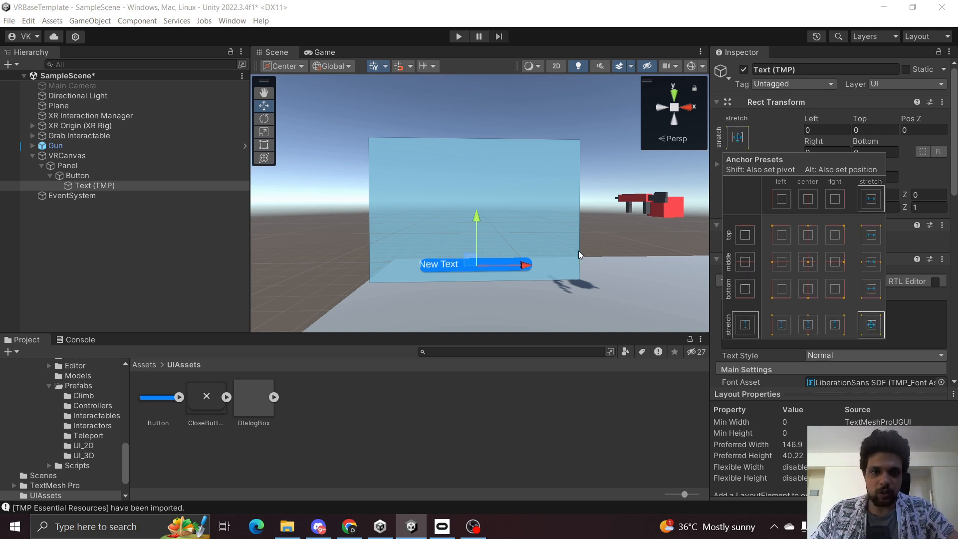
{"action": "left_click", "coordinate": [264, 145]}
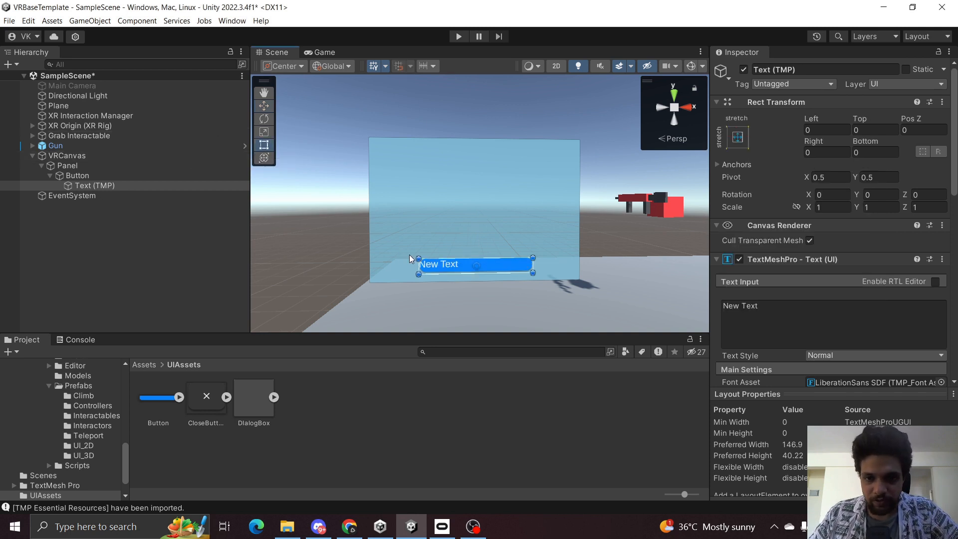
Center the button text horizontally and vertically.
{"action": "scroll", "coordinate": [724, 257], "scroll_direction": "down", "scroll_amount": 5}
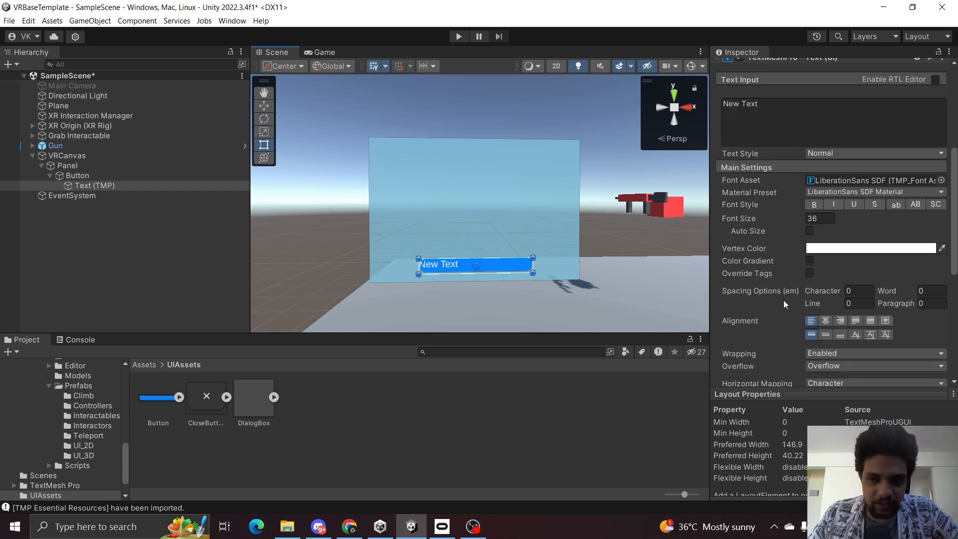
{"action": "scroll", "coordinate": [778, 225], "scroll_direction": "up", "scroll_amount": 3}
{"action": "scroll", "coordinate": [766, 194], "scroll_direction": "down", "scroll_amount": 1}
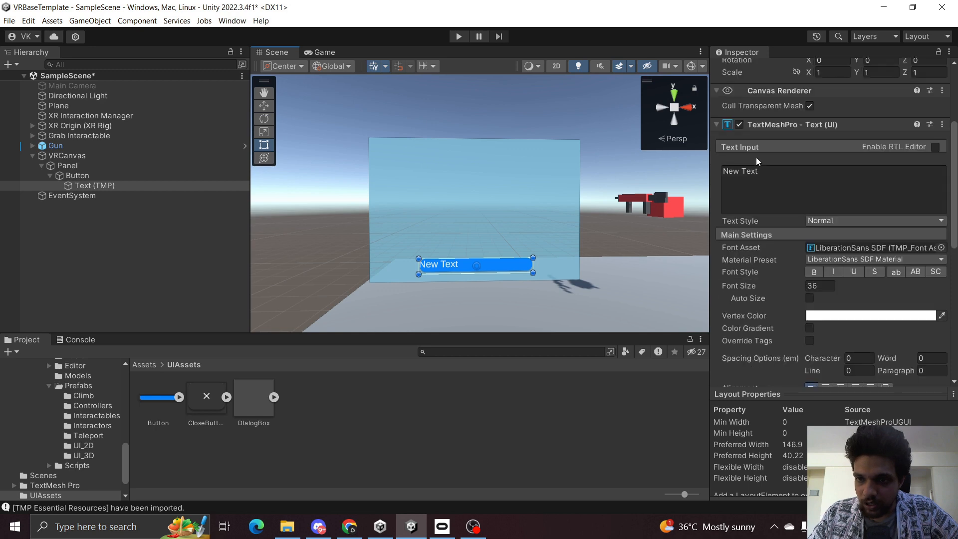
{"action": "scroll", "coordinate": [835, 167], "scroll_direction": "down", "scroll_amount": 2}
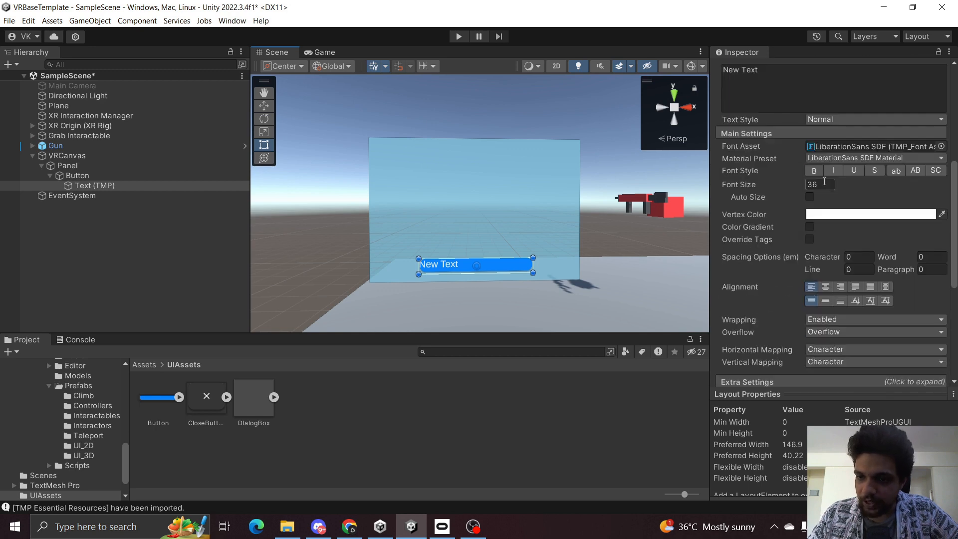
{"action": "left_click", "coordinate": [825, 288]}
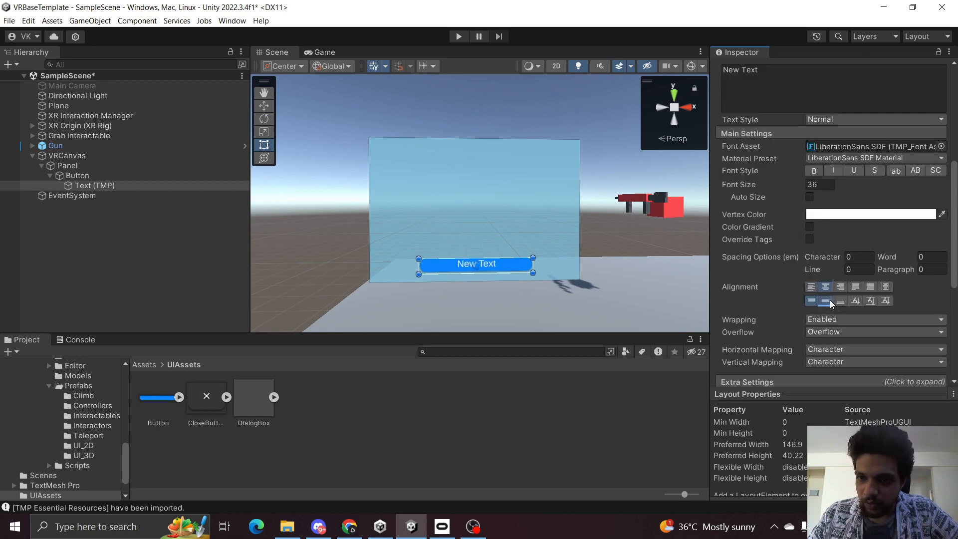
{"action": "left_click", "coordinate": [826, 301]}
Set the button text to START GAME.
{"action": "left_click", "coordinate": [78, 175]}
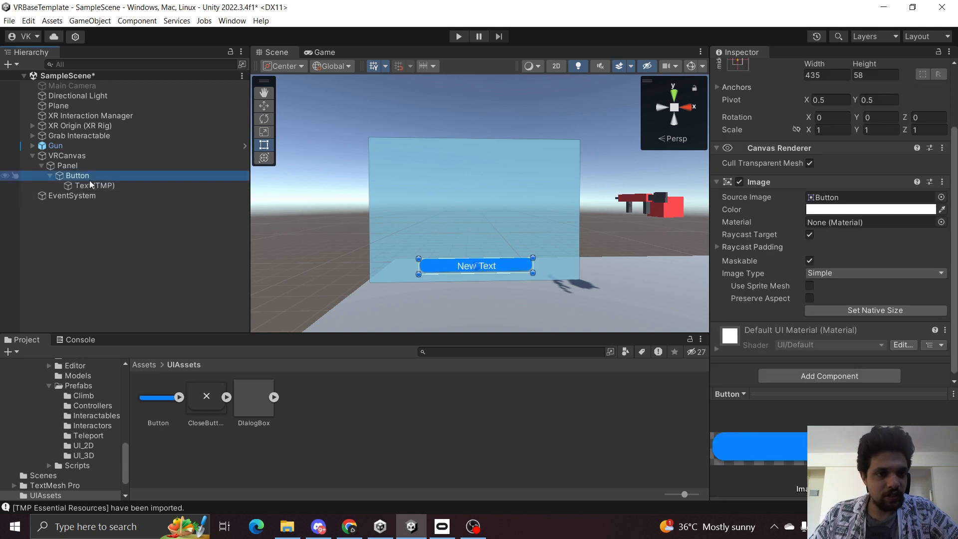
{"action": "left_click", "coordinate": [95, 185]}
{"action": "left_click", "coordinate": [874, 239]}
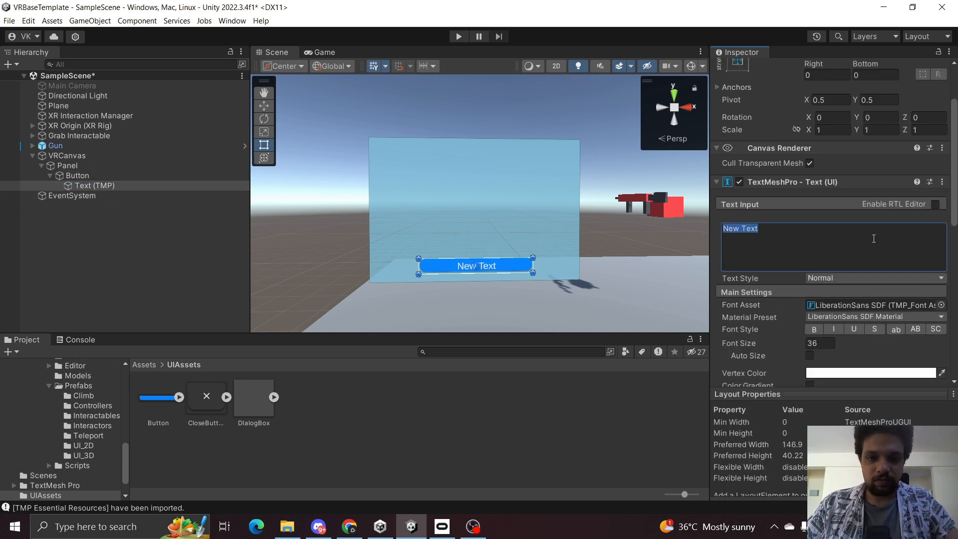
{"action": "type", "text": "START GAM"}
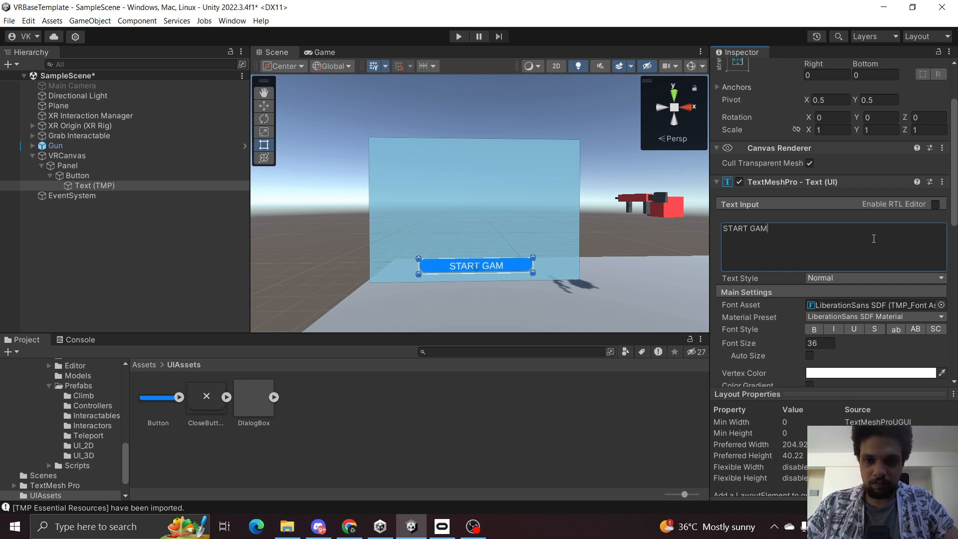
{"action": "type", "text": "E"}
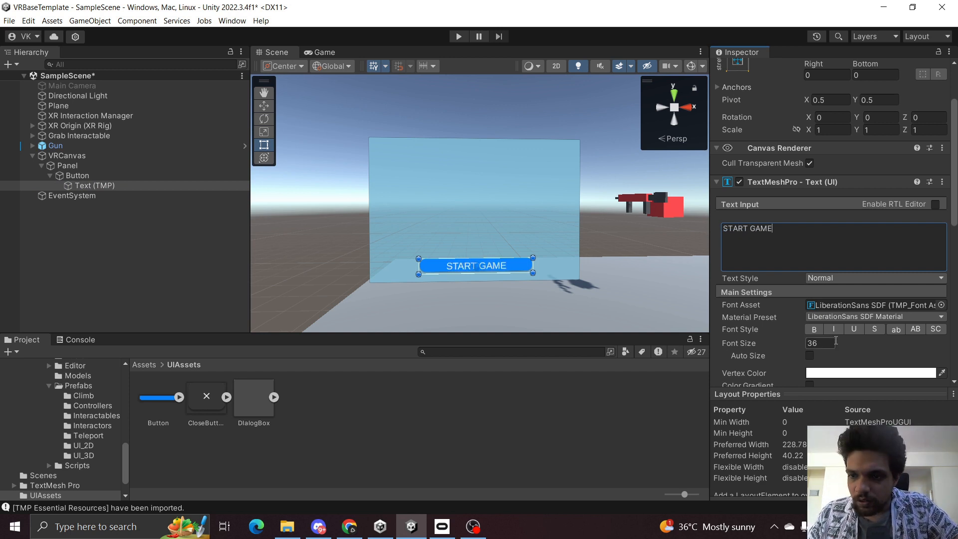
Make the button text bold, set its font size to 25, and save the scene.
{"action": "scroll", "coordinate": [828, 335], "scroll_direction": "down", "scroll_amount": 2}
{"action": "left_click", "coordinate": [814, 296]}
{"action": "left_click", "coordinate": [824, 309]}
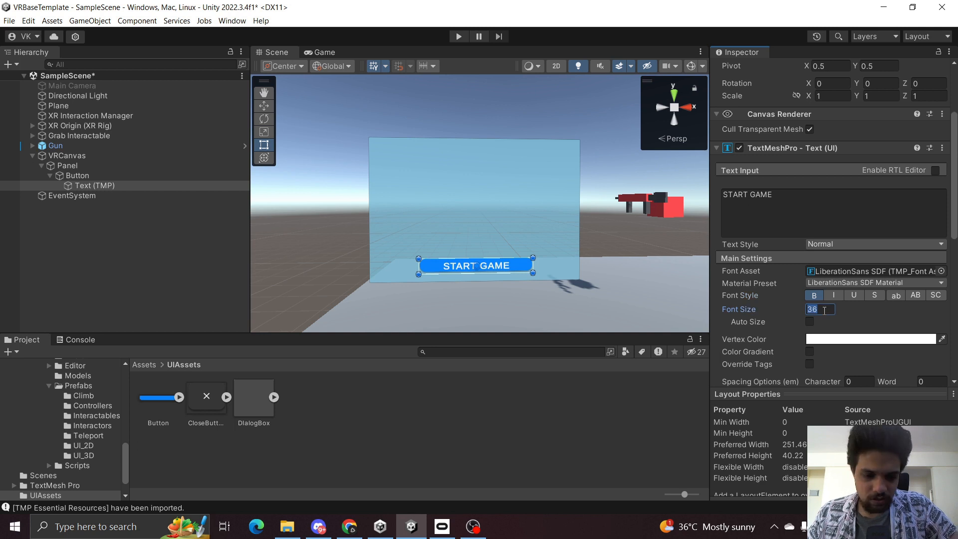
{"action": "type", "text": "25"}
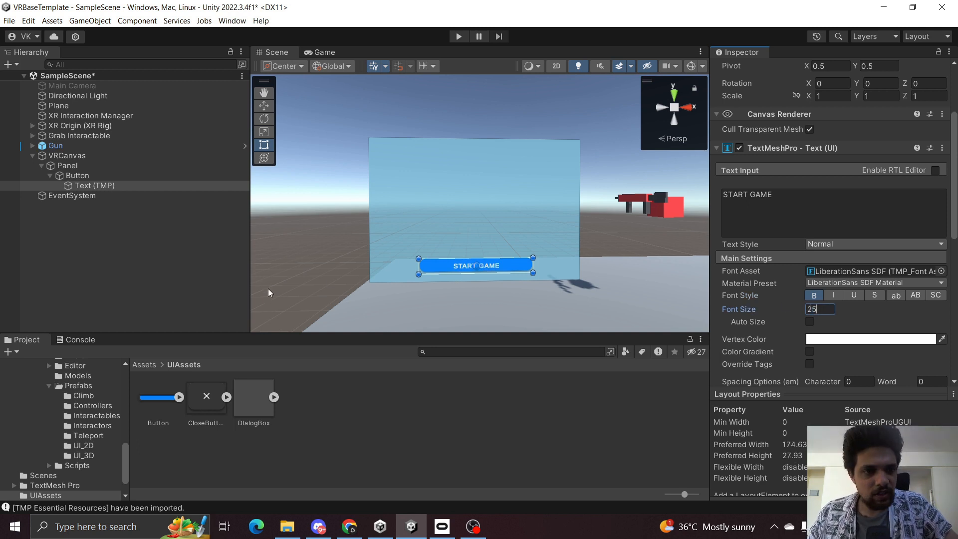
{"action": "left_click", "coordinate": [183, 262]}
{"action": "key", "text": "ctrl+s"}
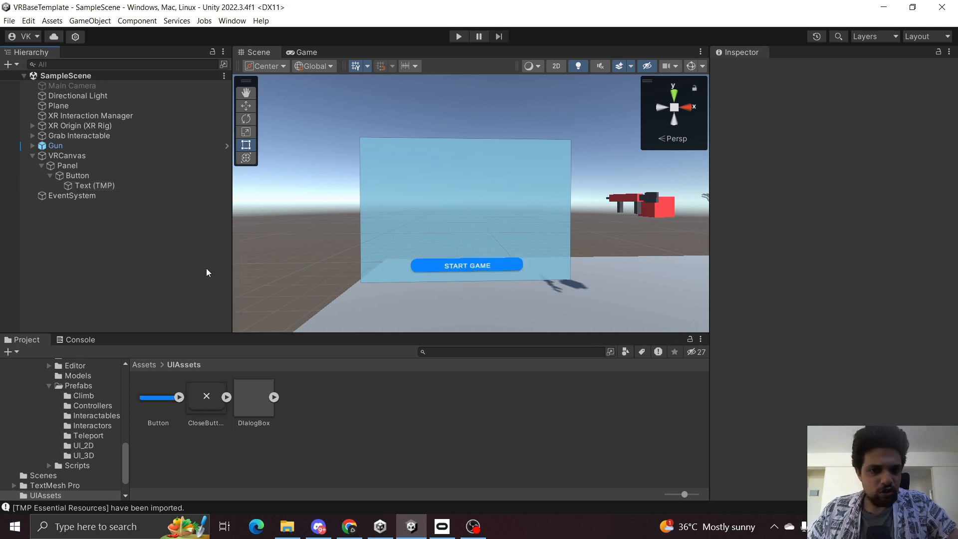
{"action": "left_click", "coordinate": [77, 176]}
{"action": "left_click", "coordinate": [49, 175]}
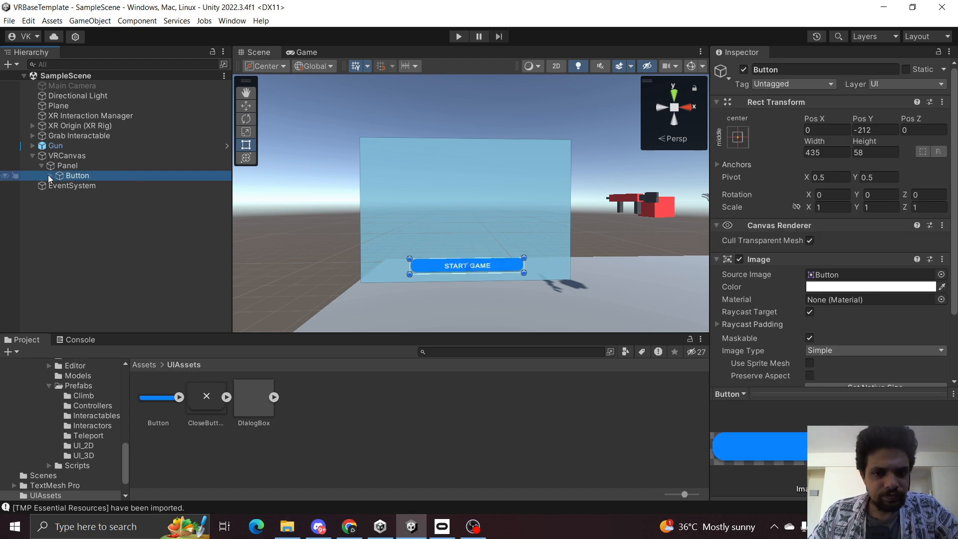
{"action": "left_click", "coordinate": [98, 248]}
{"action": "left_click", "coordinate": [78, 178]}
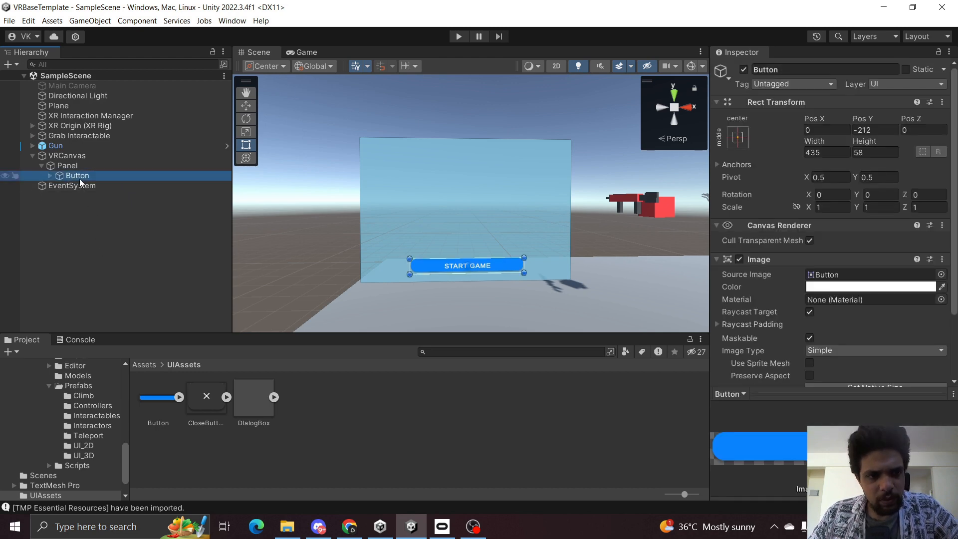
{"action": "left_click", "coordinate": [75, 166]}
{"action": "right_click", "coordinate": [78, 165]}
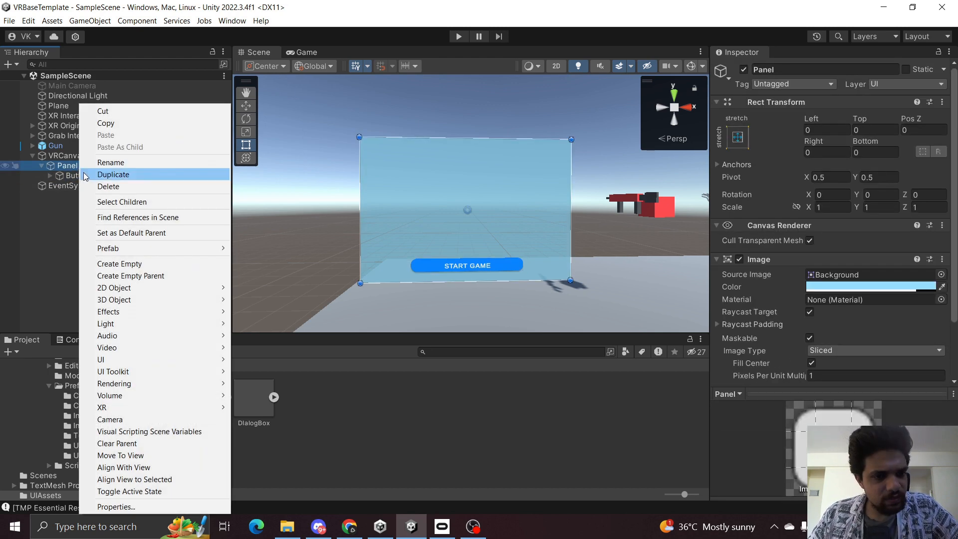
{"action": "mouse_move", "coordinate": [157, 358]}
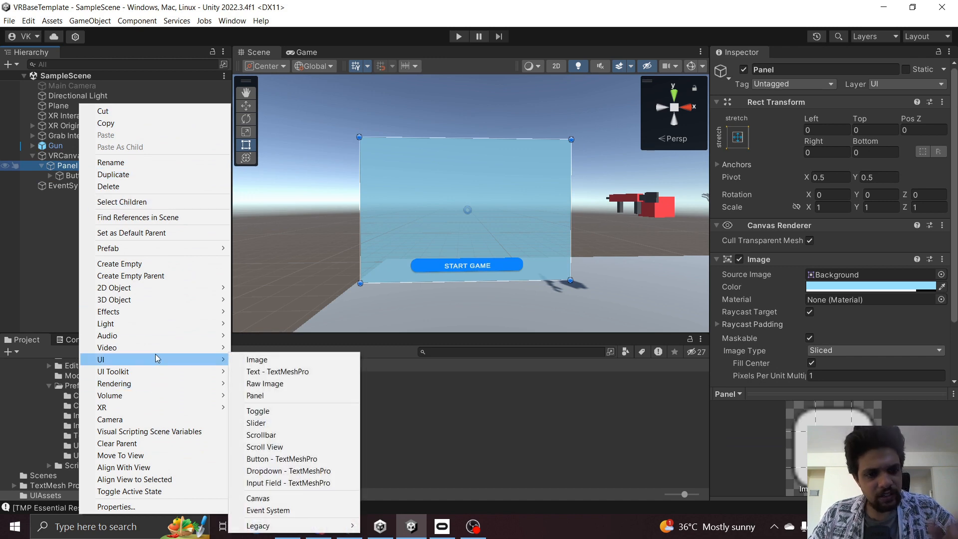
{"action": "left_click", "coordinate": [18, 228]}
Add a UI Slider as a child of the Panel.
{"action": "left_click", "coordinate": [61, 169]}
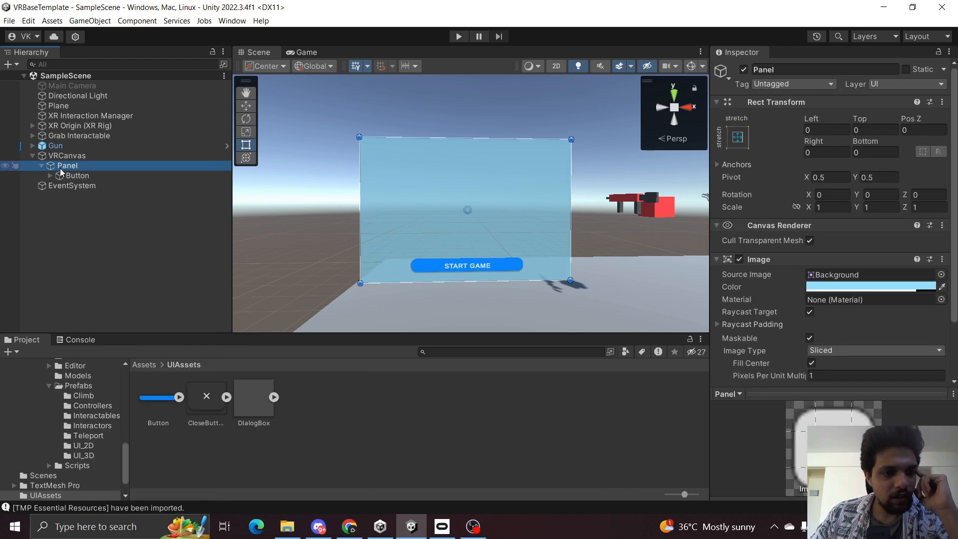
{"action": "right_click", "coordinate": [61, 172]}
{"action": "mouse_move", "coordinate": [120, 360]}
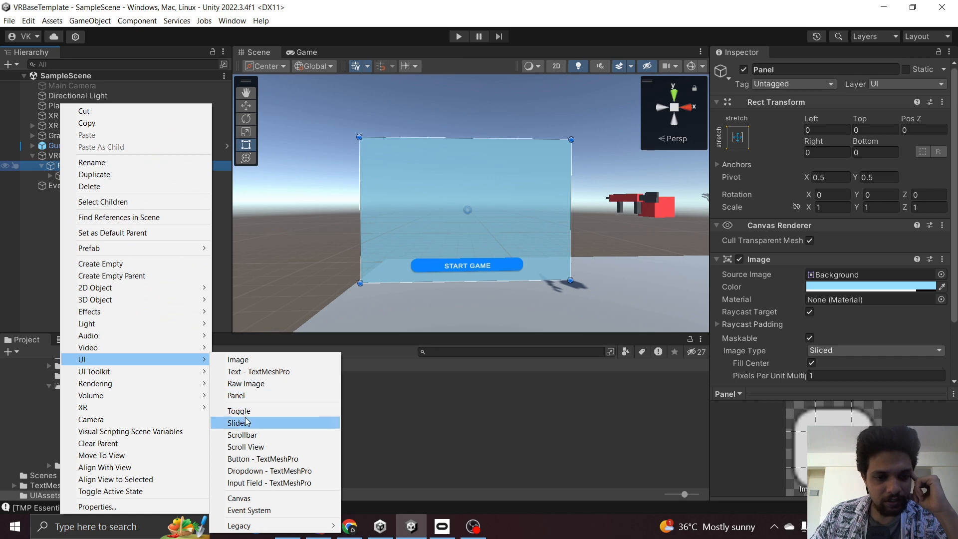
{"action": "left_click", "coordinate": [259, 424]}
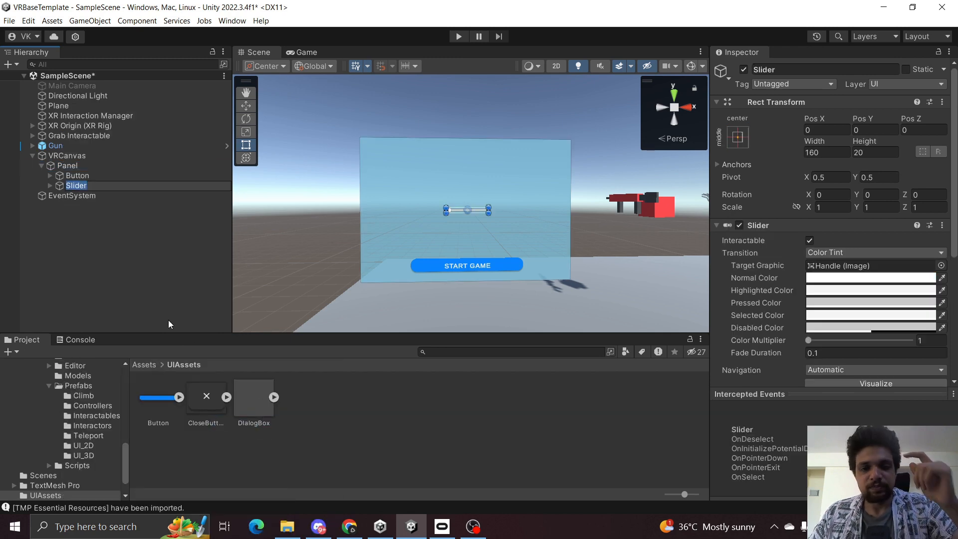
{"action": "scroll", "coordinate": [462, 267], "scroll_direction": "up", "scroll_amount": 2}
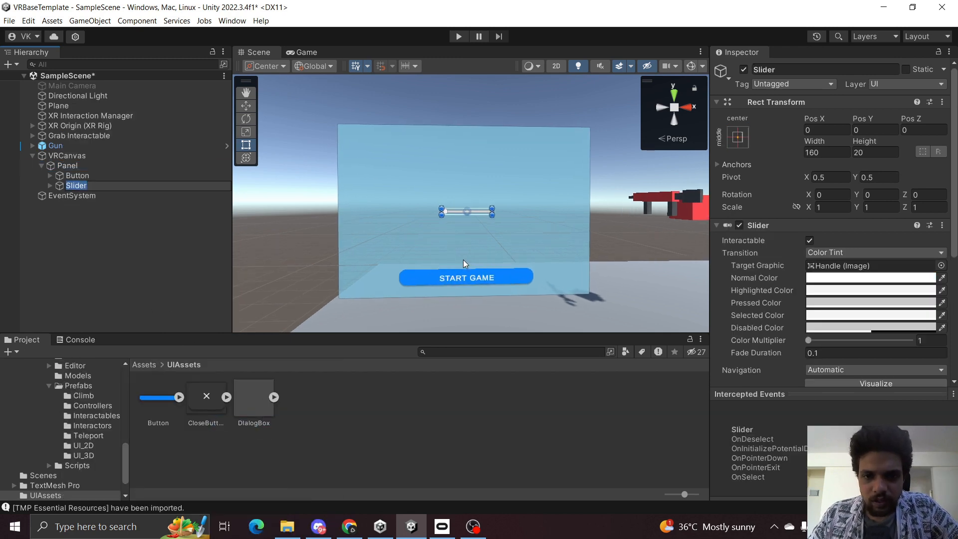
Set the Slider's scale to 2 on the X, Y and Z axes.
{"action": "scroll", "coordinate": [475, 253], "scroll_direction": "up", "scroll_amount": 1}
{"action": "left_click", "coordinate": [115, 178]}
{"action": "left_click", "coordinate": [114, 187]}
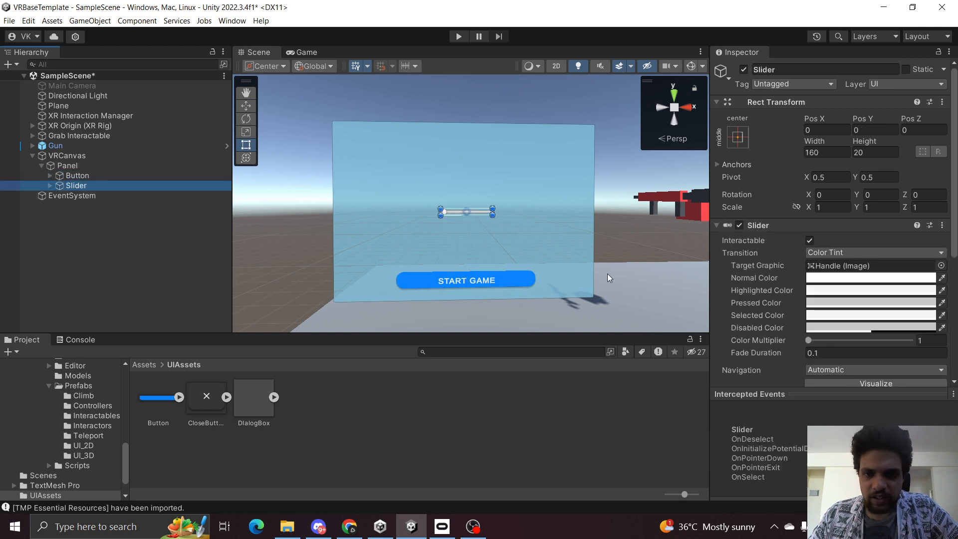
{"action": "left_click", "coordinate": [845, 206]}
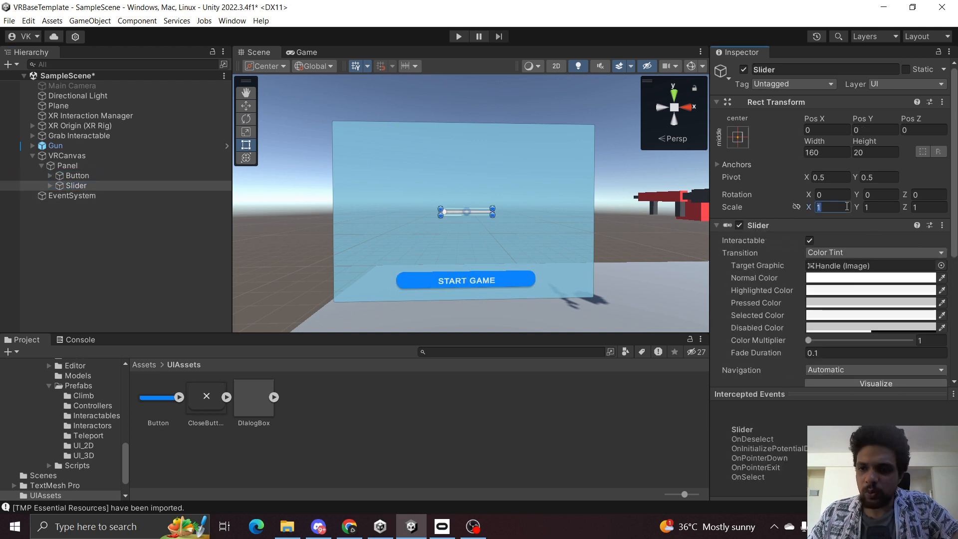
{"action": "type", "text": "2"}
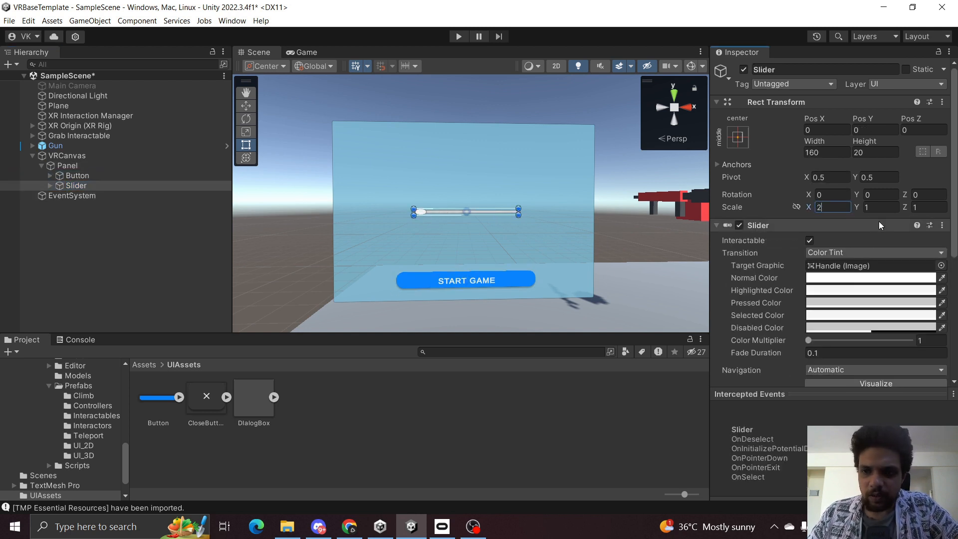
{"action": "left_click", "coordinate": [884, 208]}
{"action": "type", "text": "2"}
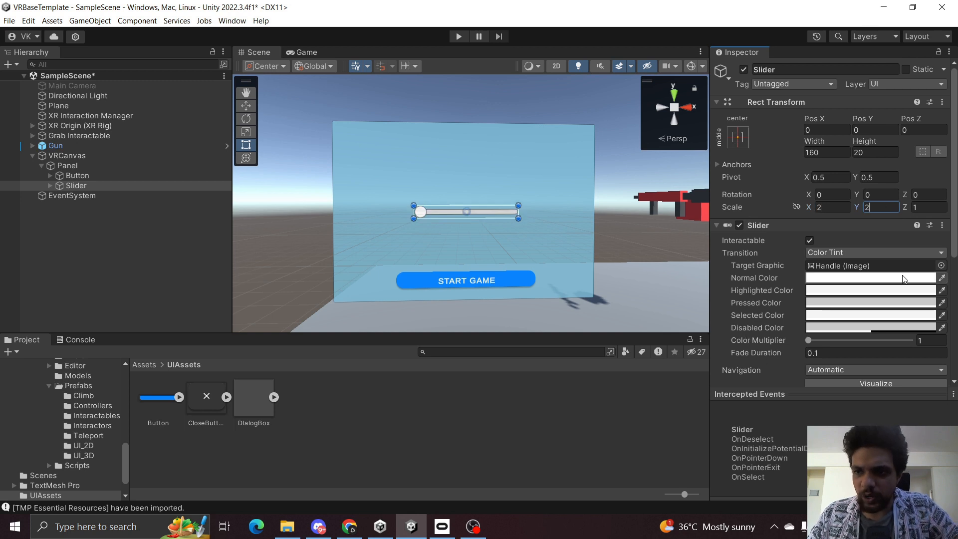
{"action": "left_click", "coordinate": [933, 208]}
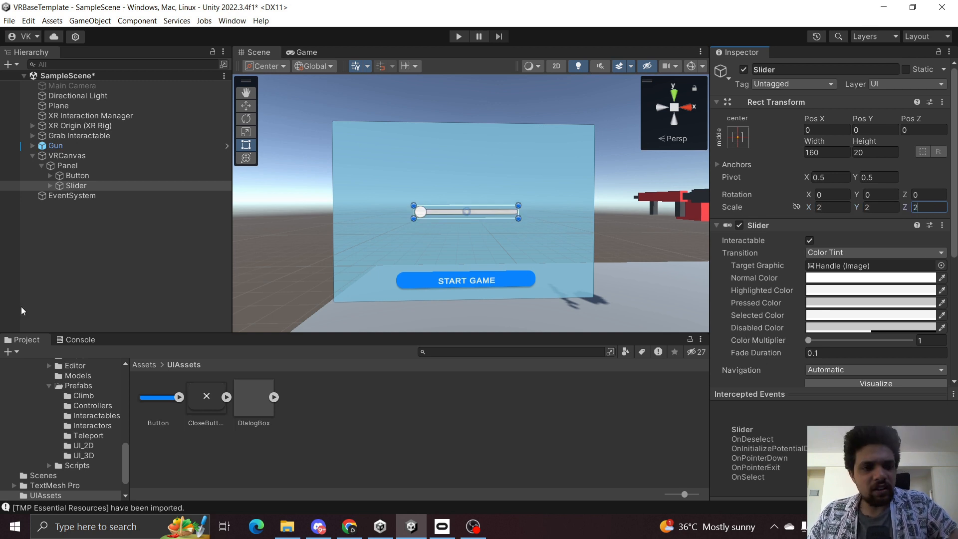
{"action": "left_click", "coordinate": [76, 186]}
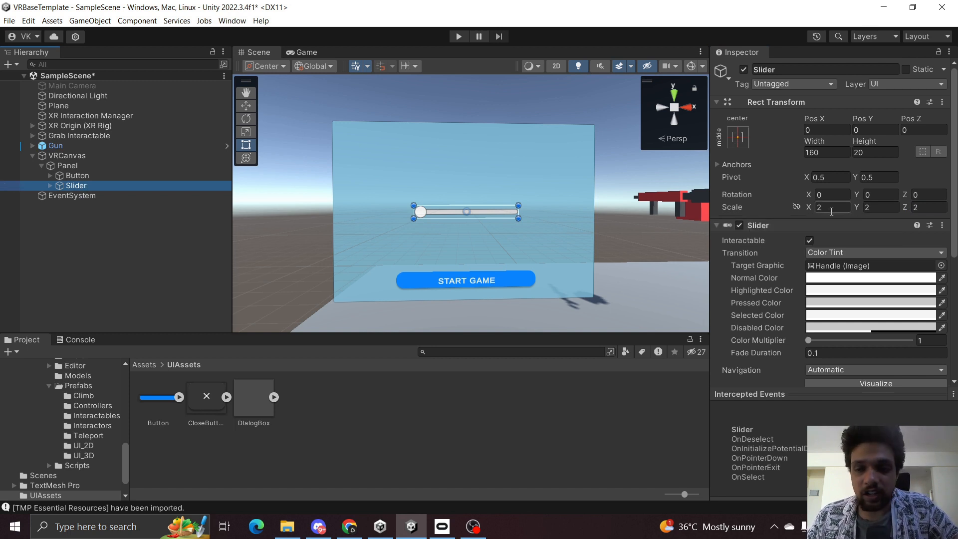
{"action": "left_click", "coordinate": [832, 211]}
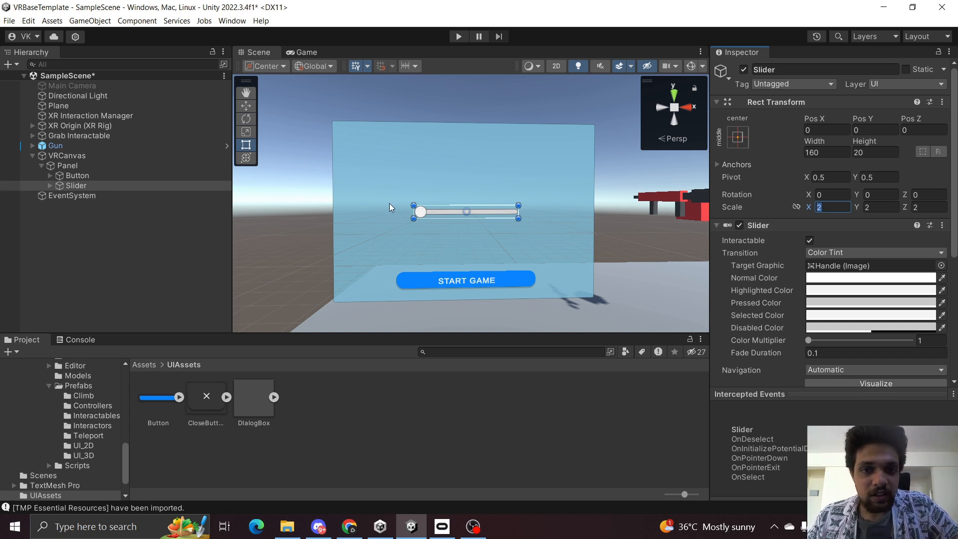
{"action": "left_click", "coordinate": [834, 151]}
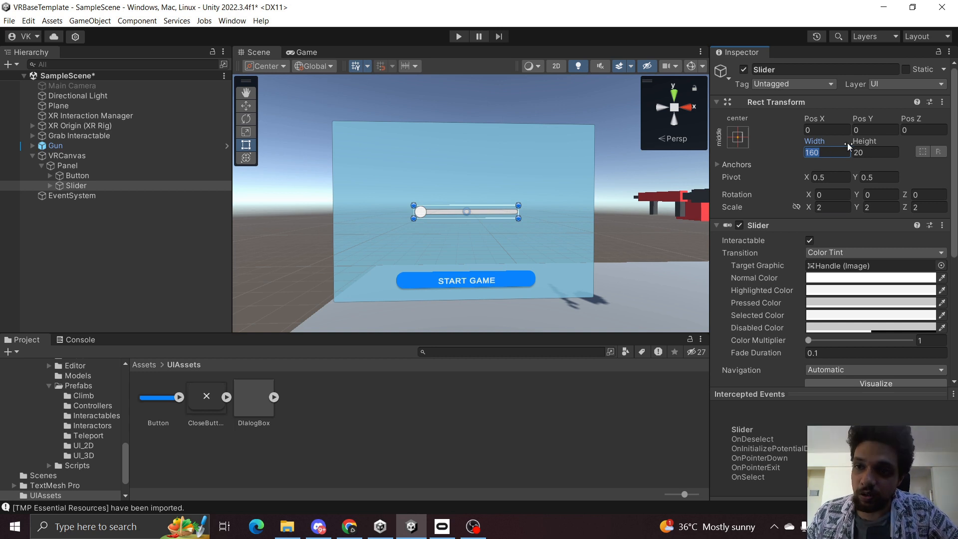
{"action": "left_click", "coordinate": [864, 153]}
{"action": "left_click", "coordinate": [820, 153]}
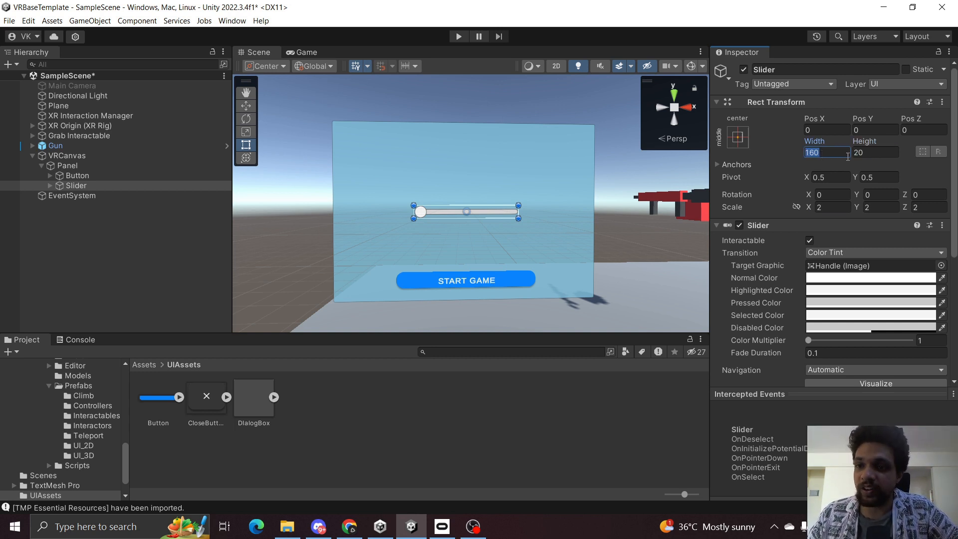
{"action": "left_click", "coordinate": [872, 157]}
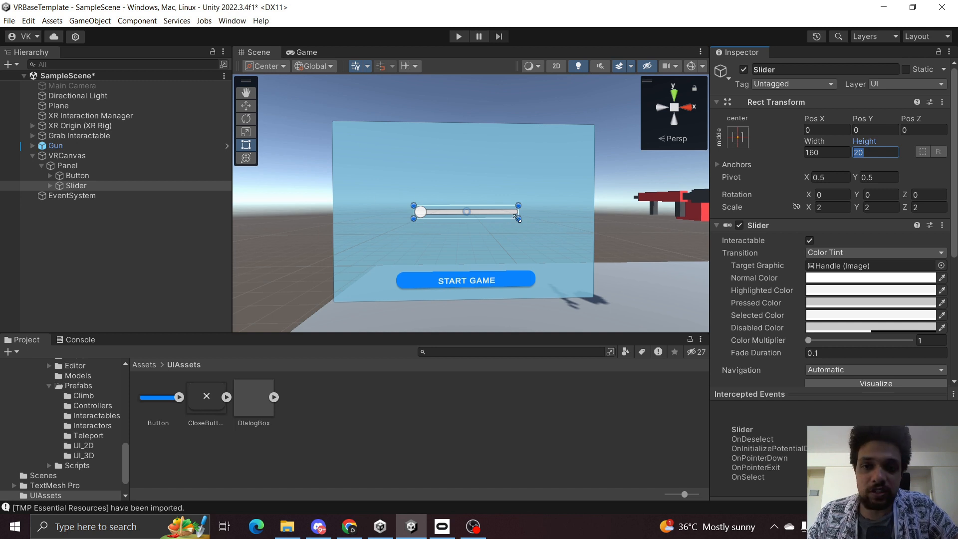
Move the slider down and to the left on the panel, just above the START GAME button.
{"action": "key", "text": "w"}
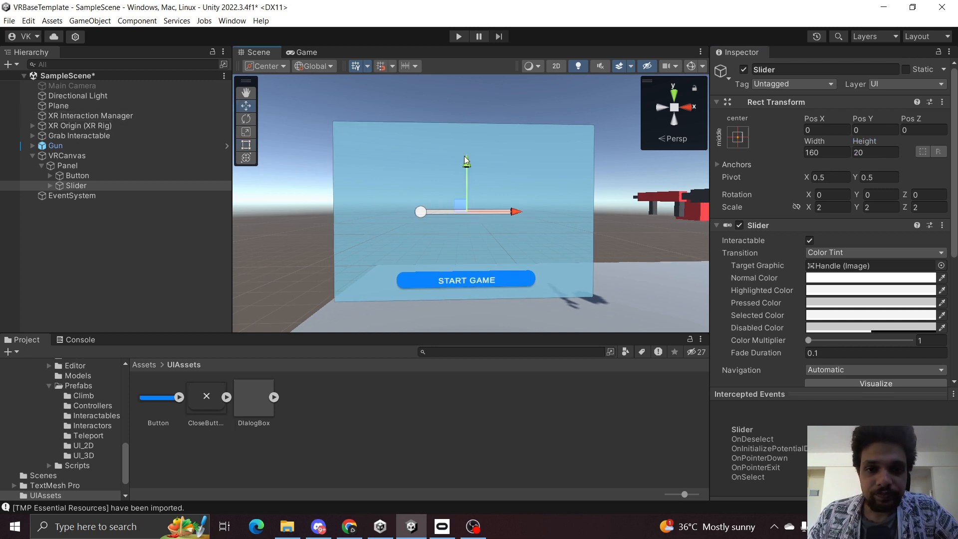
{"action": "left_click_drag", "start_coordinate": [465, 160], "coordinate": [468, 194]}
{"action": "left_click_drag", "start_coordinate": [517, 245], "coordinate": [499, 246]}
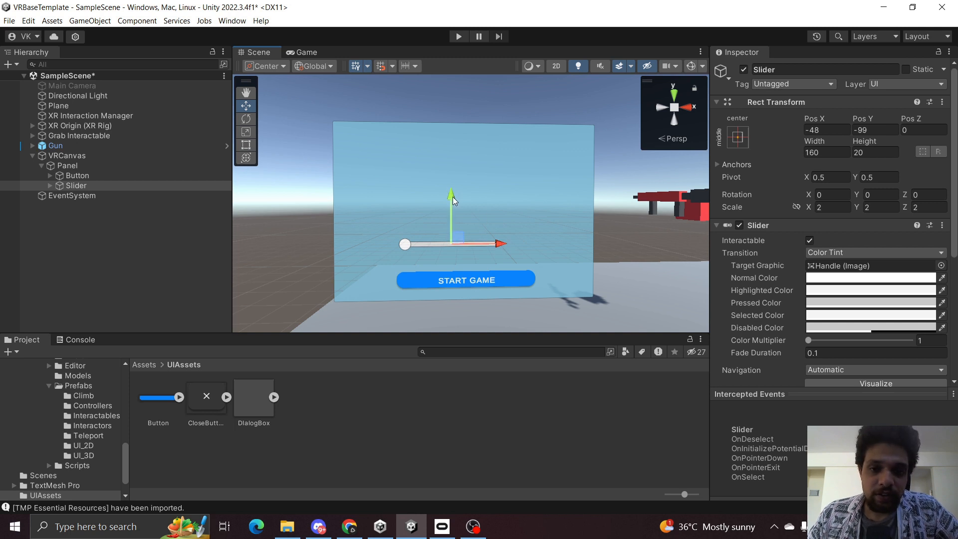
{"action": "left_click_drag", "start_coordinate": [454, 196], "coordinate": [457, 209]}
Set the slider's X and Y scale to 3 and reposition it centred above the START GAME button.
{"action": "left_click", "coordinate": [822, 208]}
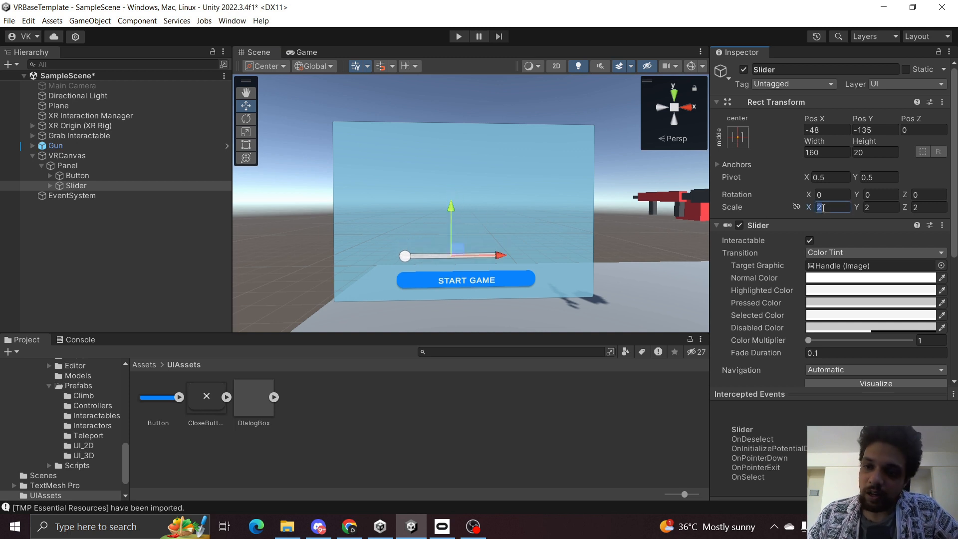
{"action": "type", "text": "3"}
{"action": "key", "text": "Tab"}
{"action": "type", "text": "3"}
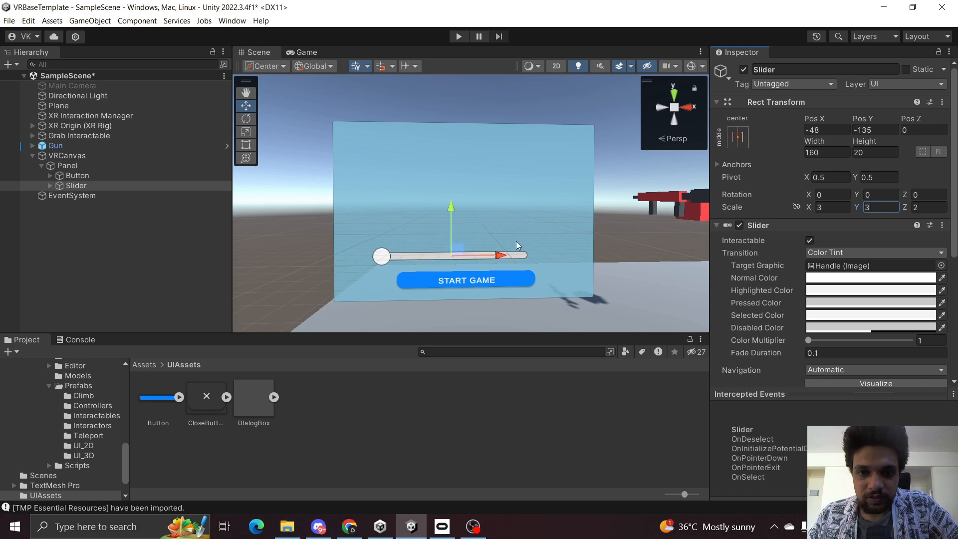
{"action": "left_click_drag", "start_coordinate": [500, 260], "coordinate": [519, 260]}
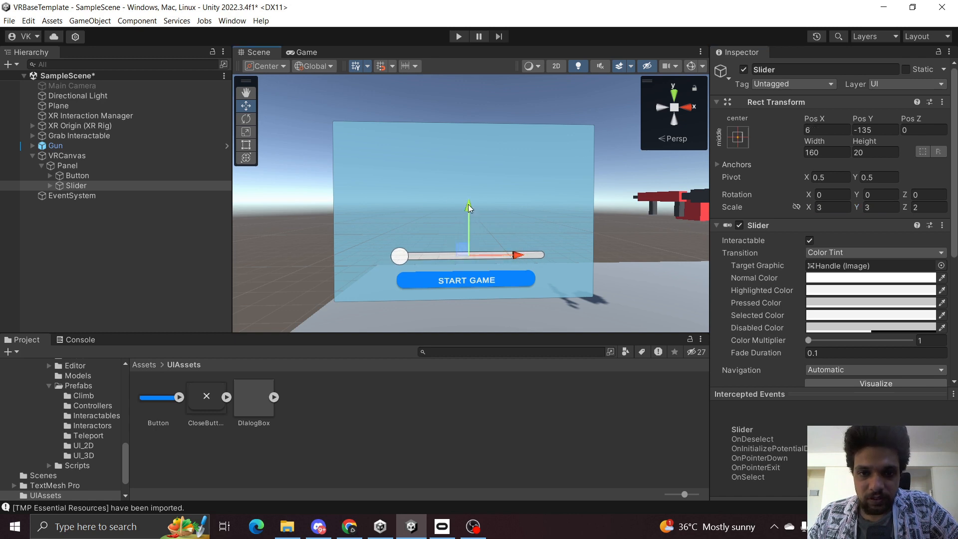
{"action": "left_click", "coordinate": [469, 191]}
{"action": "left_click", "coordinate": [137, 186]}
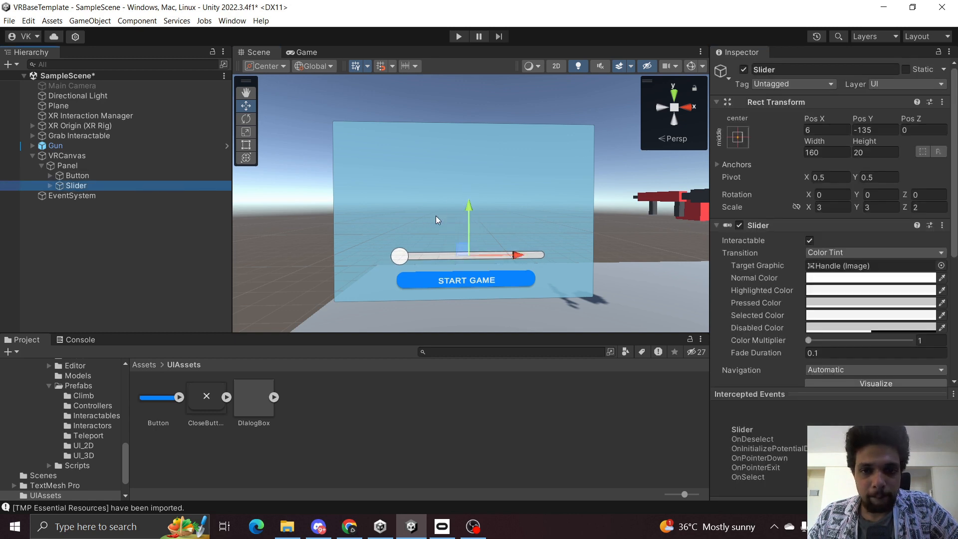
{"action": "left_click_drag", "start_coordinate": [469, 209], "coordinate": [468, 200]}
Inspect the DialogBox sprite's import settings and image size, then reselect the Panel.
{"action": "left_click", "coordinate": [138, 165]}
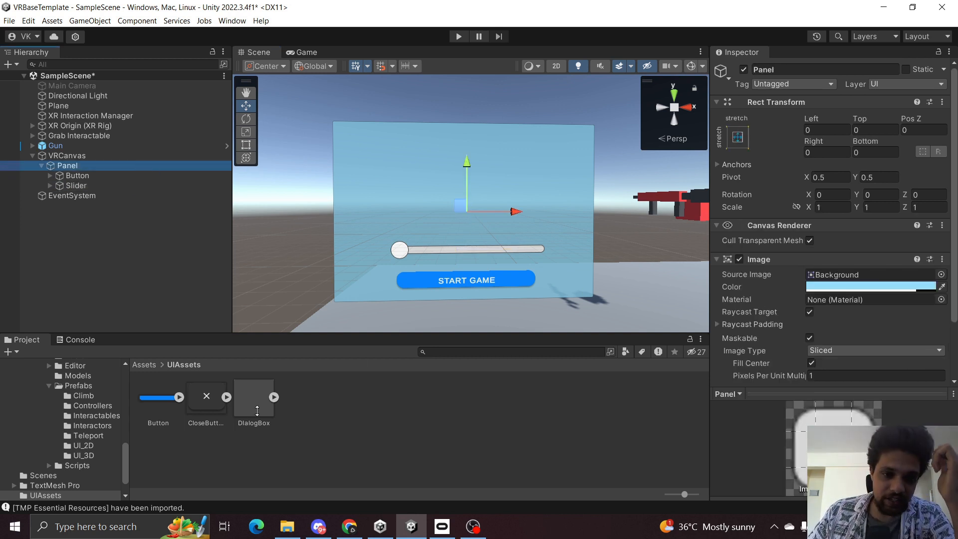
{"action": "left_click", "coordinate": [372, 423]}
{"action": "left_click", "coordinate": [252, 398]}
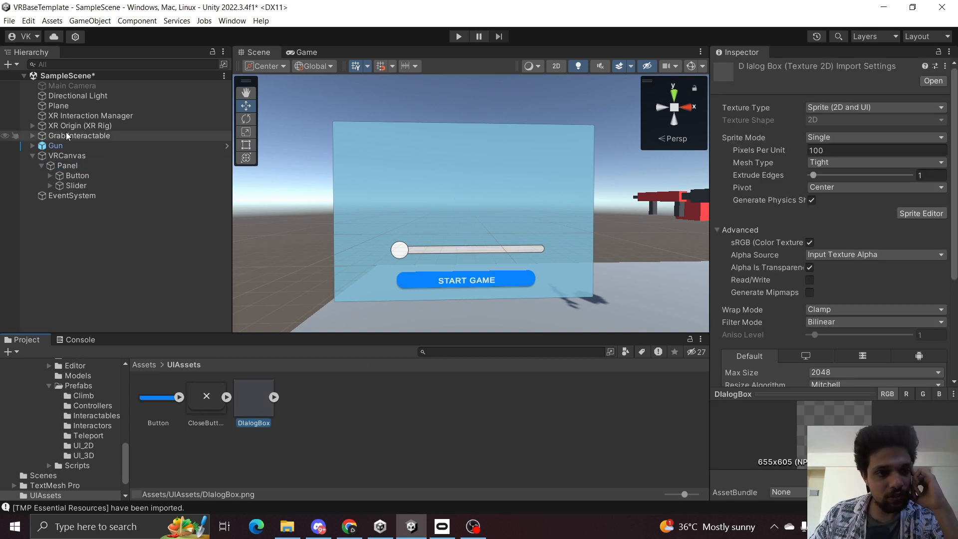
{"action": "left_click", "coordinate": [90, 165]}
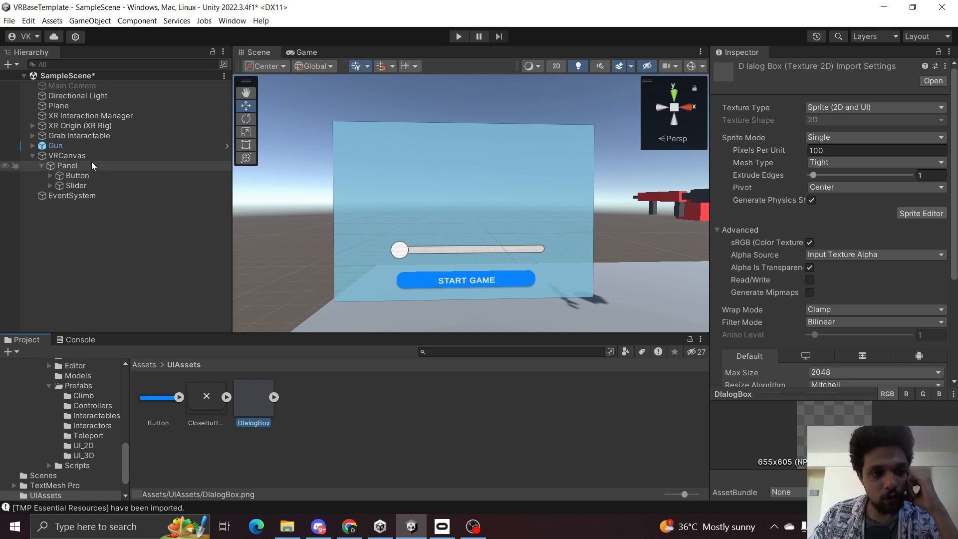
{"action": "left_click", "coordinate": [259, 410]}
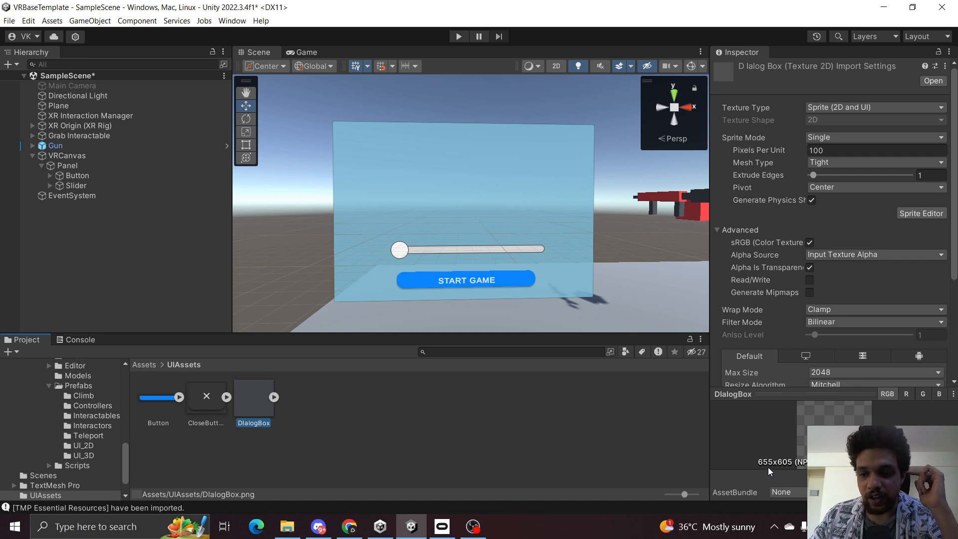
{"action": "left_click", "coordinate": [145, 165]}
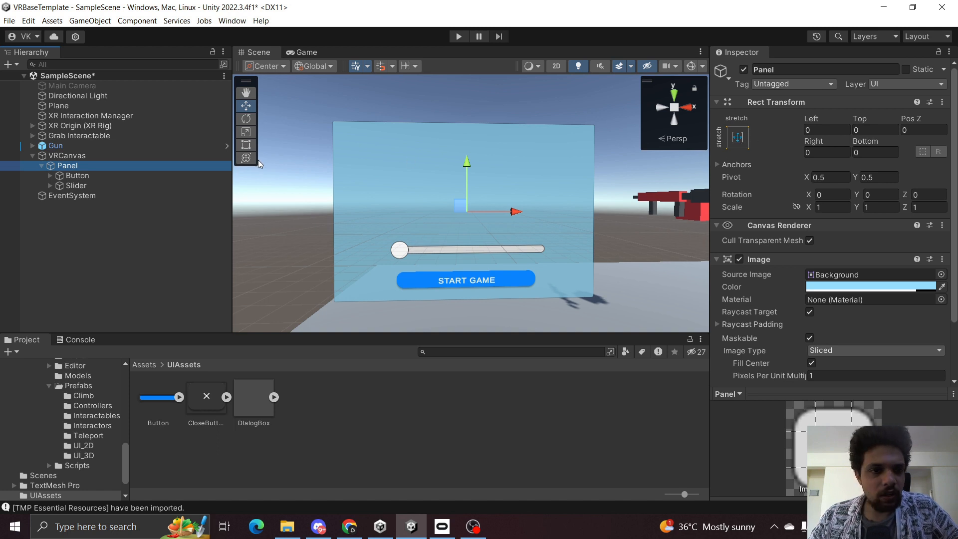
Change the Panel's anchor preset from stretch to middle-center.
{"action": "left_click", "coordinate": [738, 136]}
{"action": "left_click", "coordinate": [813, 267]}
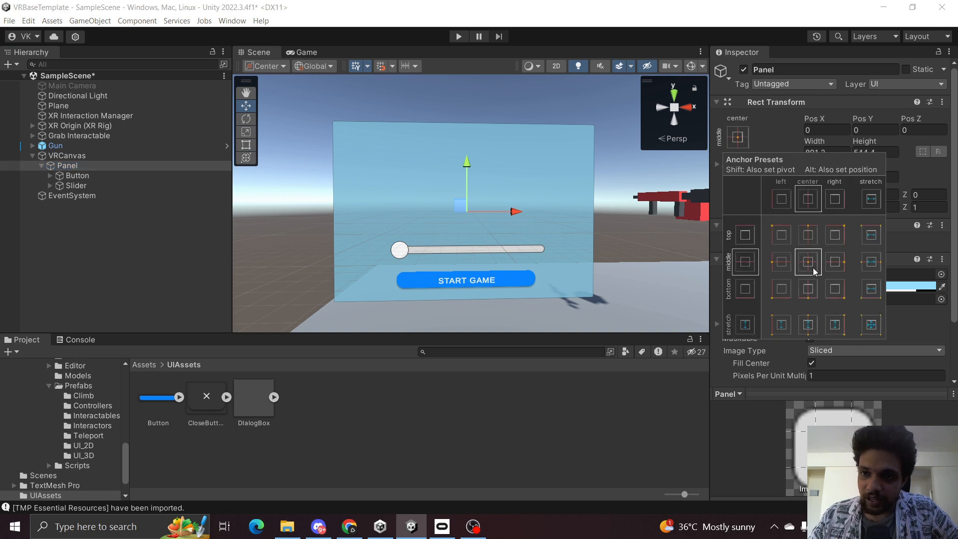
{"action": "left_click", "coordinate": [773, 133]}
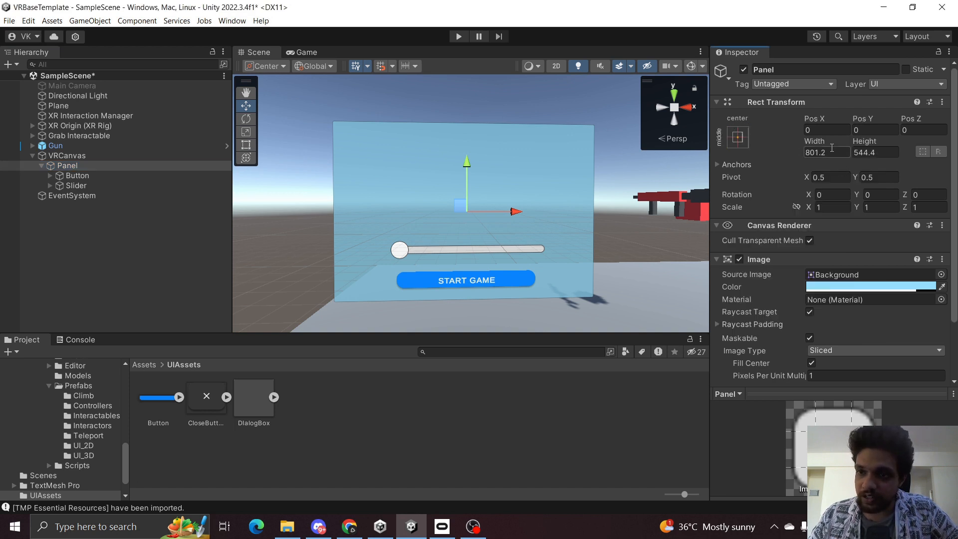
{"action": "left_click", "coordinate": [840, 148]}
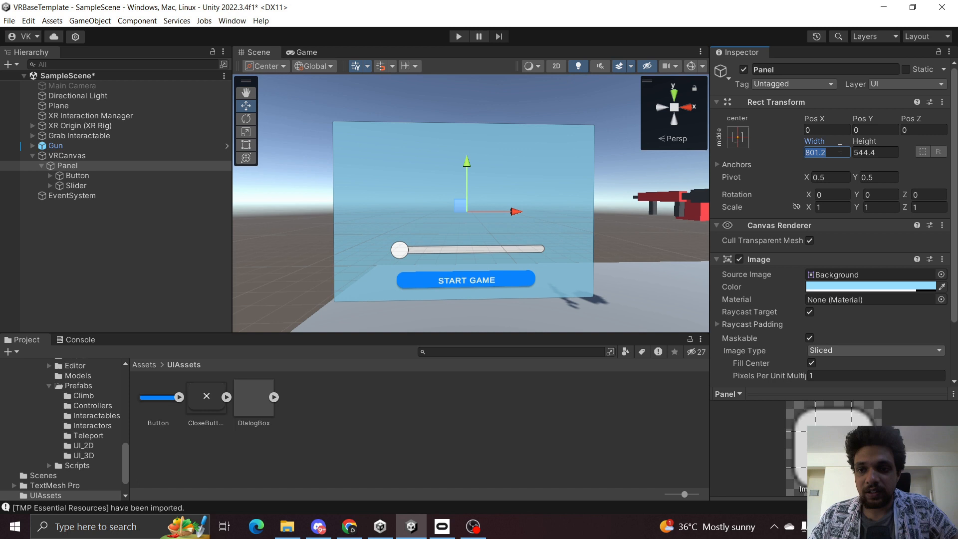
{"action": "left_click", "coordinate": [738, 137]}
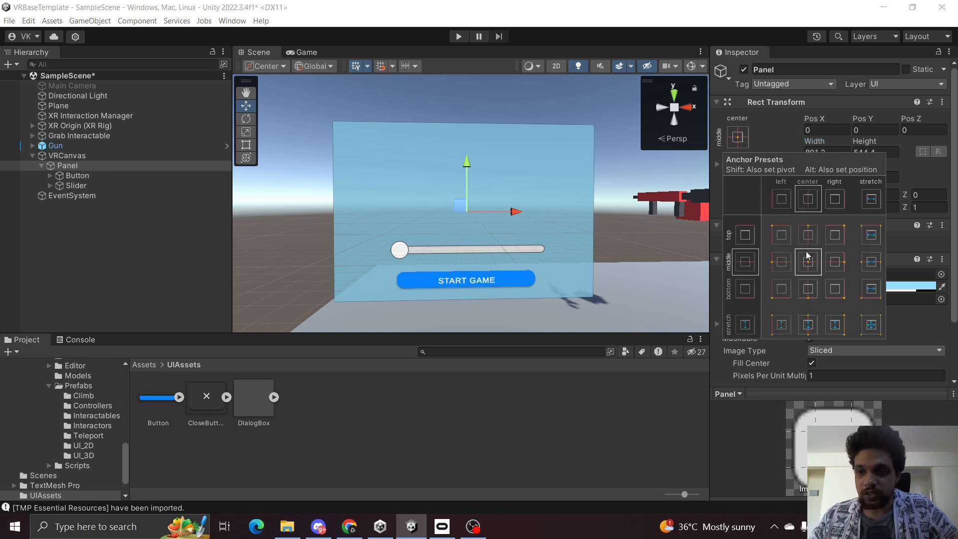
{"action": "key", "text": "alt"}
{"action": "left_click", "coordinate": [877, 328], "text": "alt"}
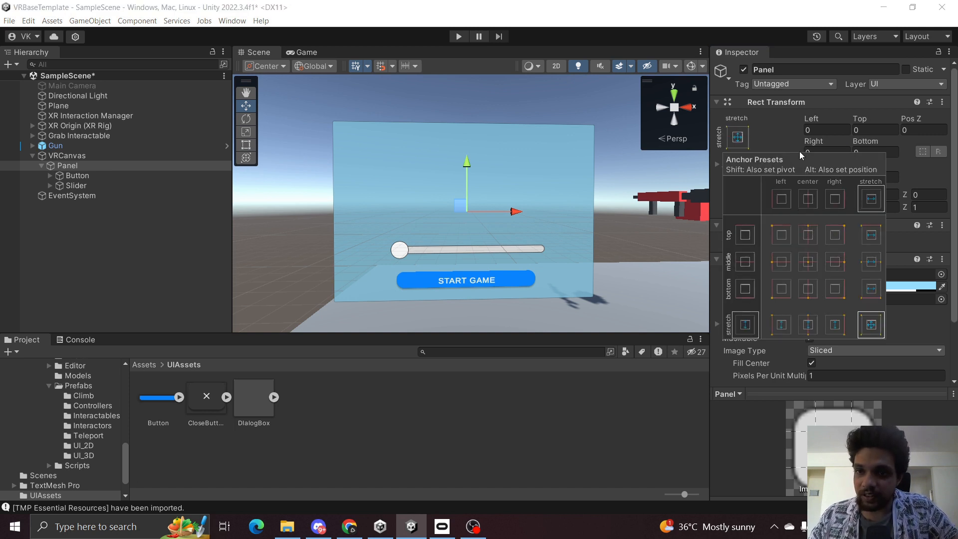
{"action": "left_click", "coordinate": [738, 137]}
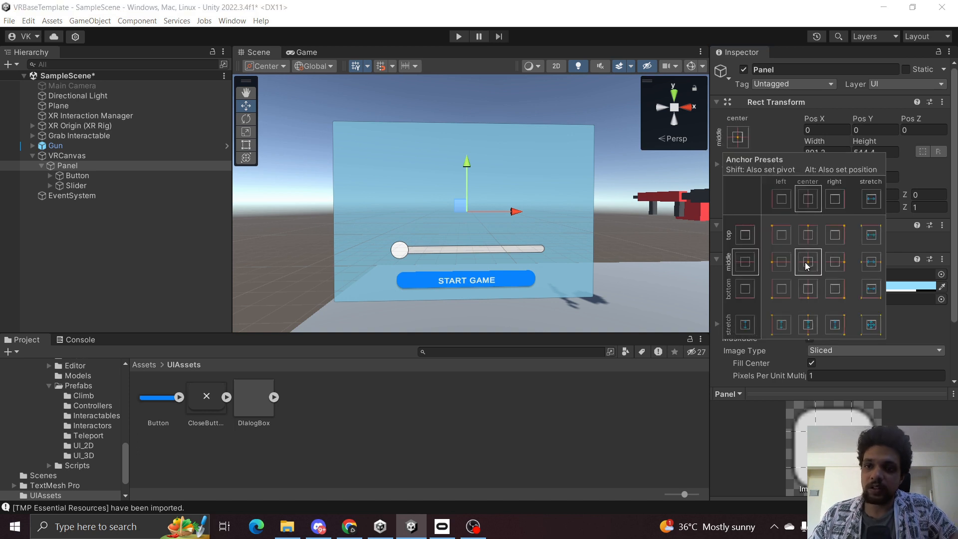
{"action": "left_click", "coordinate": [803, 142]}
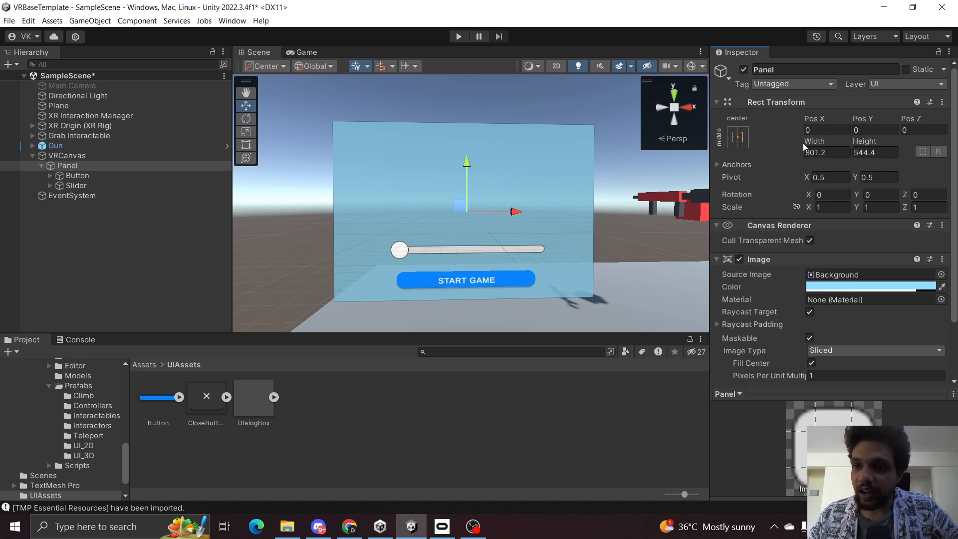
Set the Panel's width to 655 and height to 605.
{"action": "left_click", "coordinate": [838, 152]}
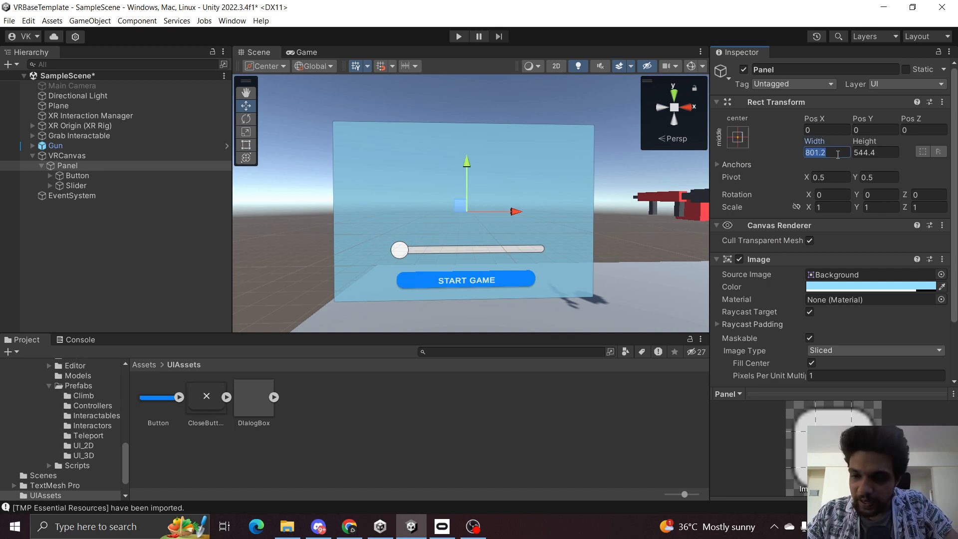
{"action": "type", "text": "655"}
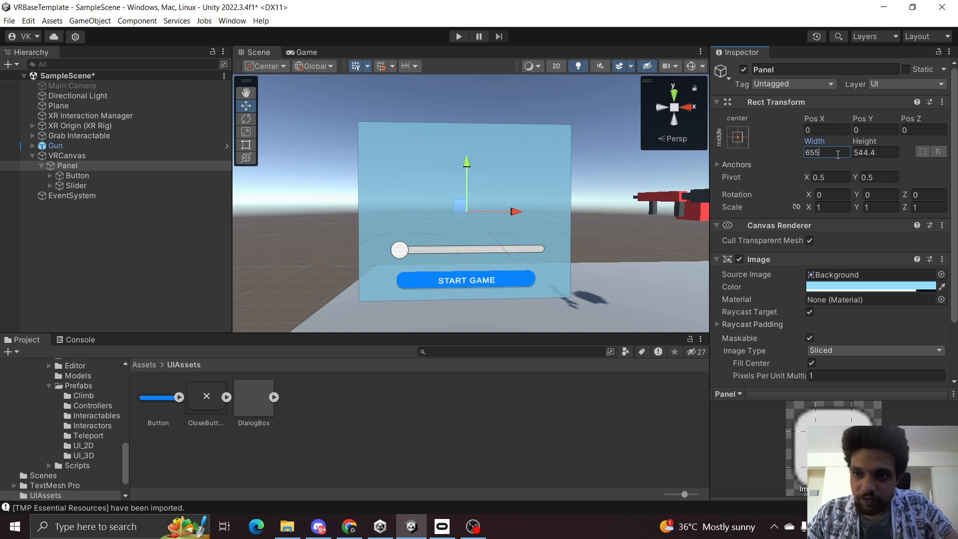
{"action": "type", "text": "605"}
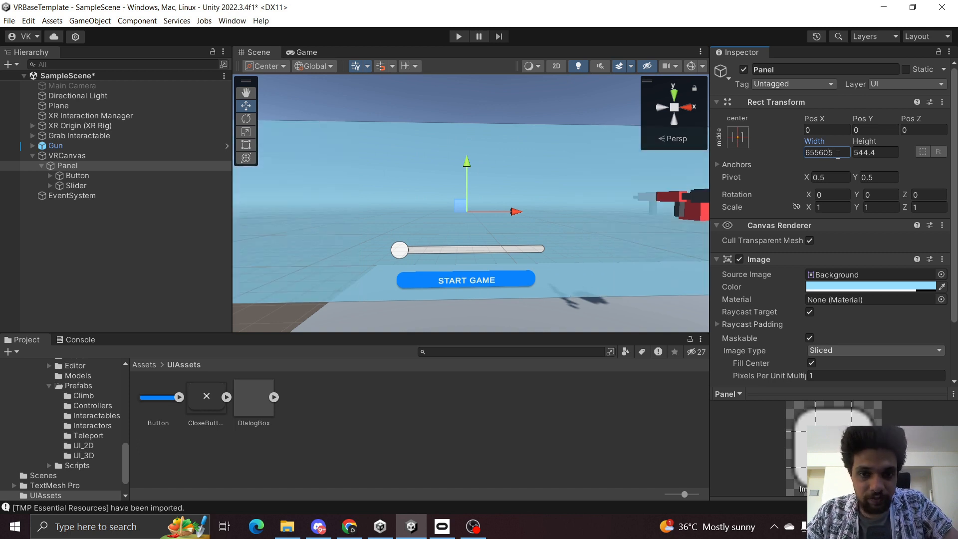
{"action": "key", "text": "BackSpace"}
{"action": "key", "text": "BackSpace"}
{"action": "key", "text": "BackSpace"}
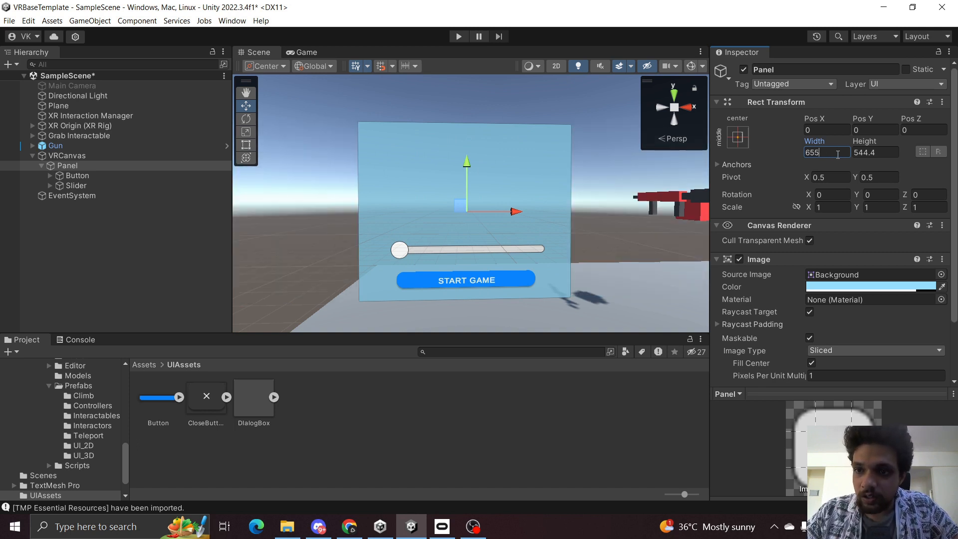
{"action": "key", "text": "Tab"}
{"action": "type", "text": "605"}
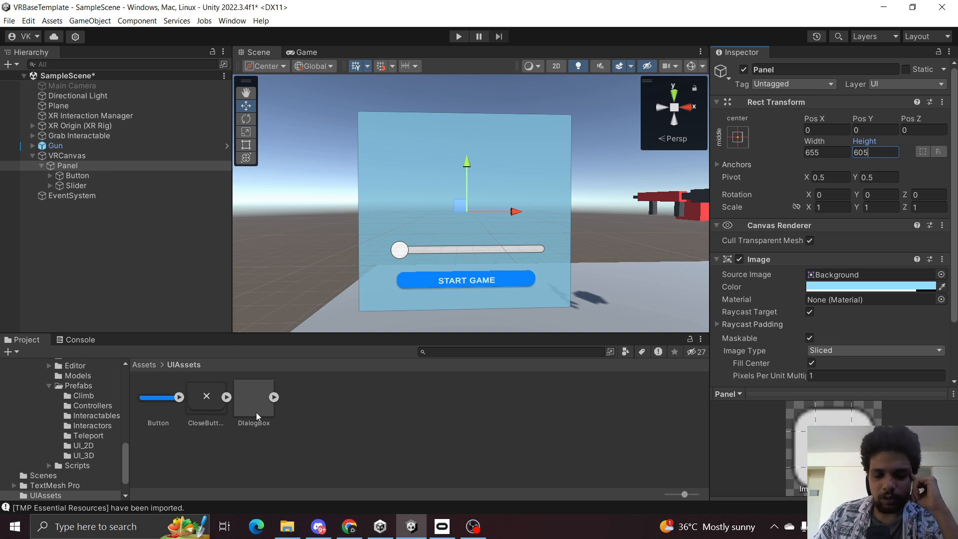
Assign the DialogBox sprite as the Panel's source image and save the scene.
{"action": "left_click_drag", "start_coordinate": [259, 417], "coordinate": [857, 277]}
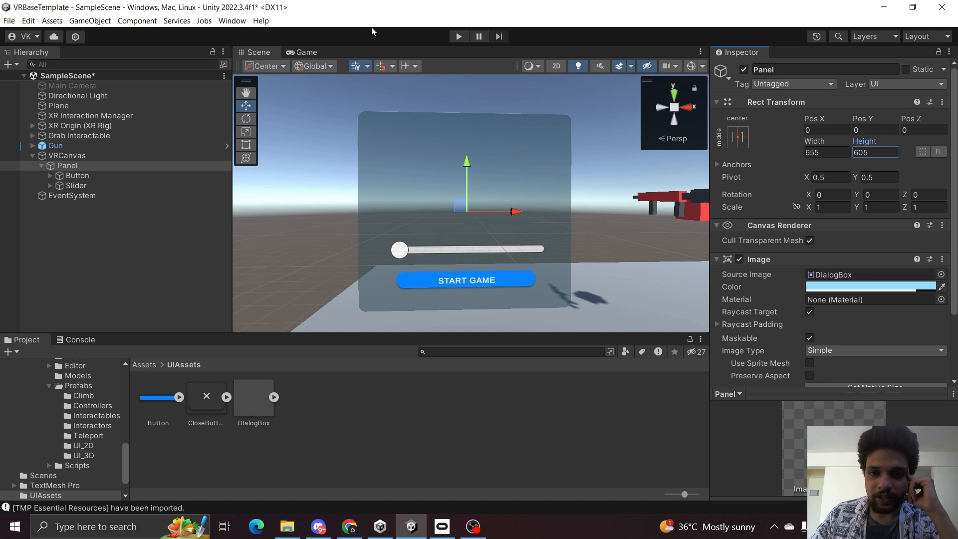
{"action": "left_click", "coordinate": [159, 253]}
{"action": "key", "text": "ctrl+s"}
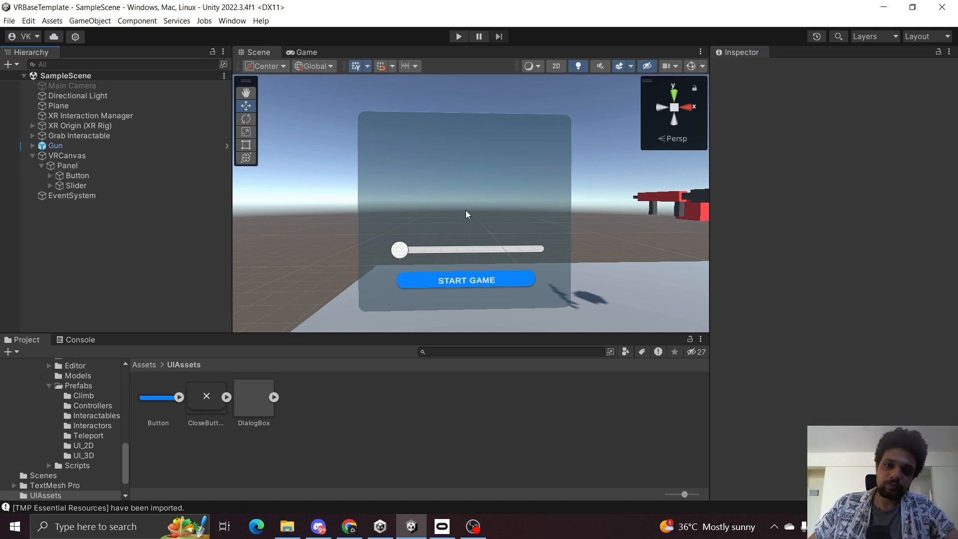
Add a Button component to the Button object and save the scene.
{"action": "right_click_drag", "start_coordinate": [468, 215], "coordinate": [494, 204]}
{"action": "key", "text": "s"}
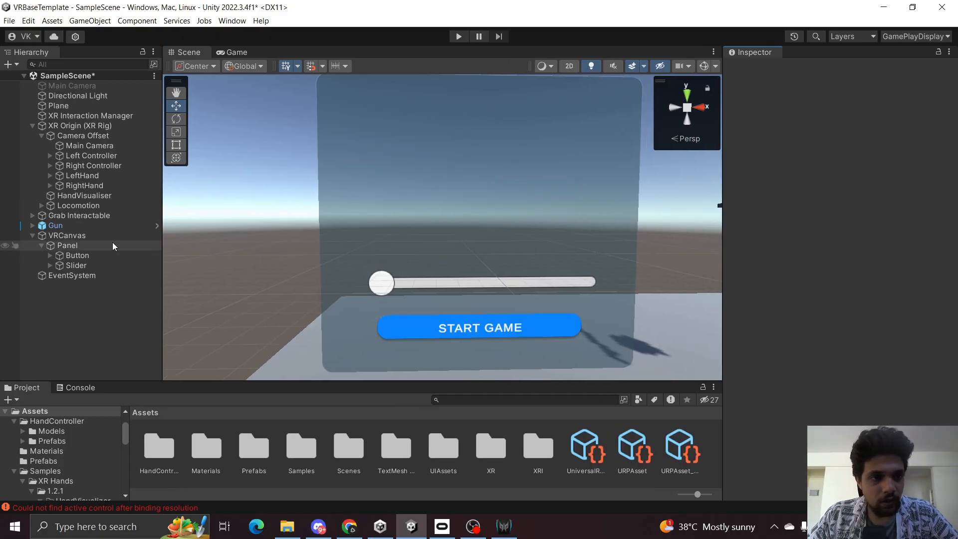
{"action": "left_click", "coordinate": [93, 257]}
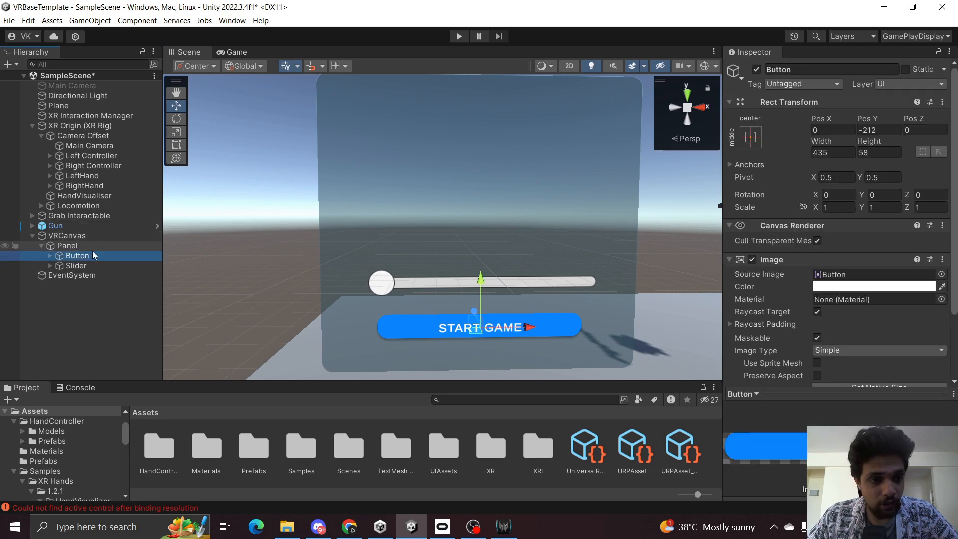
{"action": "left_click", "coordinate": [34, 125]}
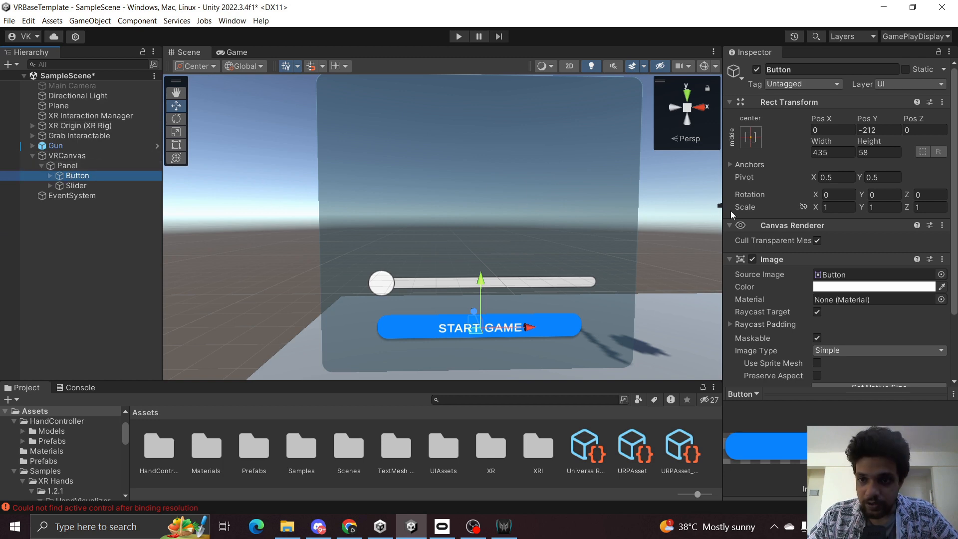
{"action": "left_click_drag", "start_coordinate": [724, 212], "coordinate": [643, 220]}
{"action": "scroll", "coordinate": [755, 230], "scroll_direction": "down", "scroll_amount": 3}
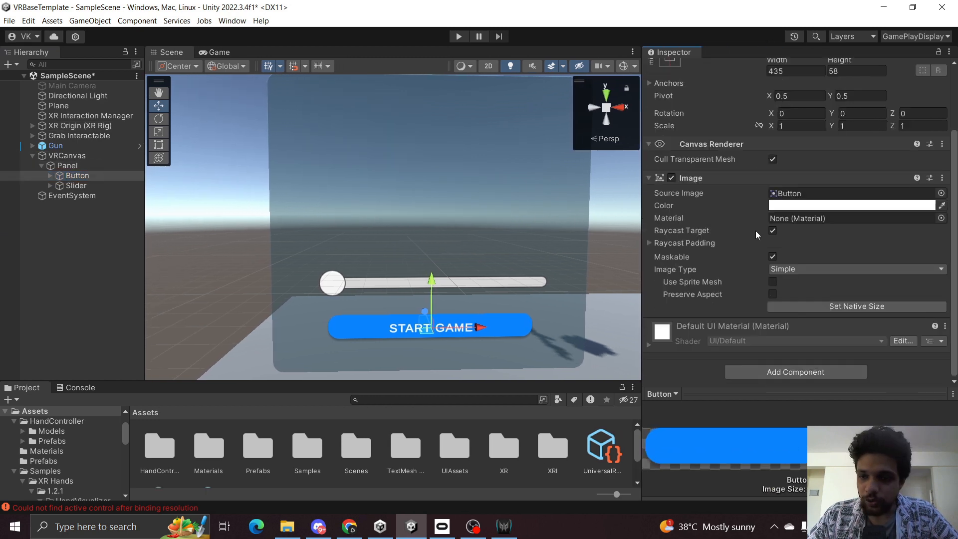
{"action": "left_click", "coordinate": [754, 372]}
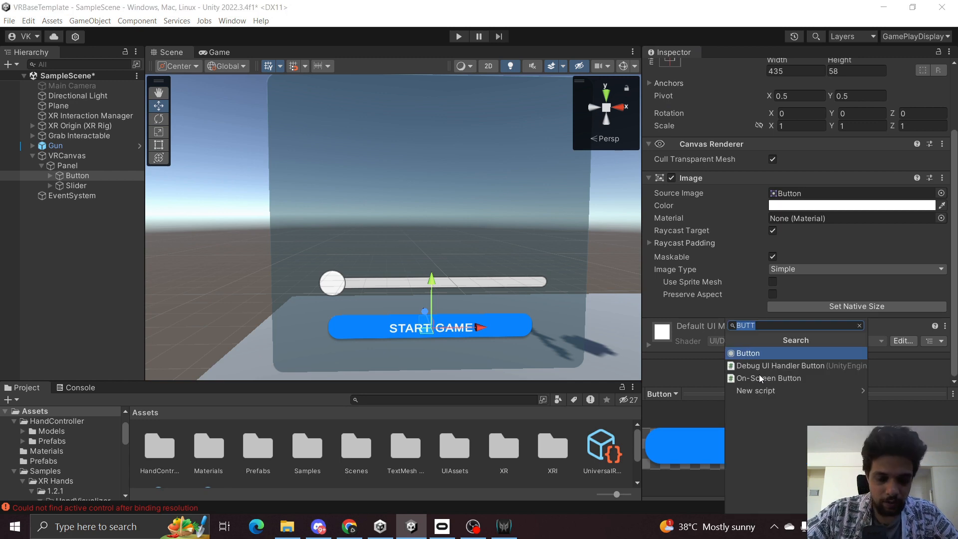
{"action": "type", "text": "button"}
{"action": "key", "text": "Return"}
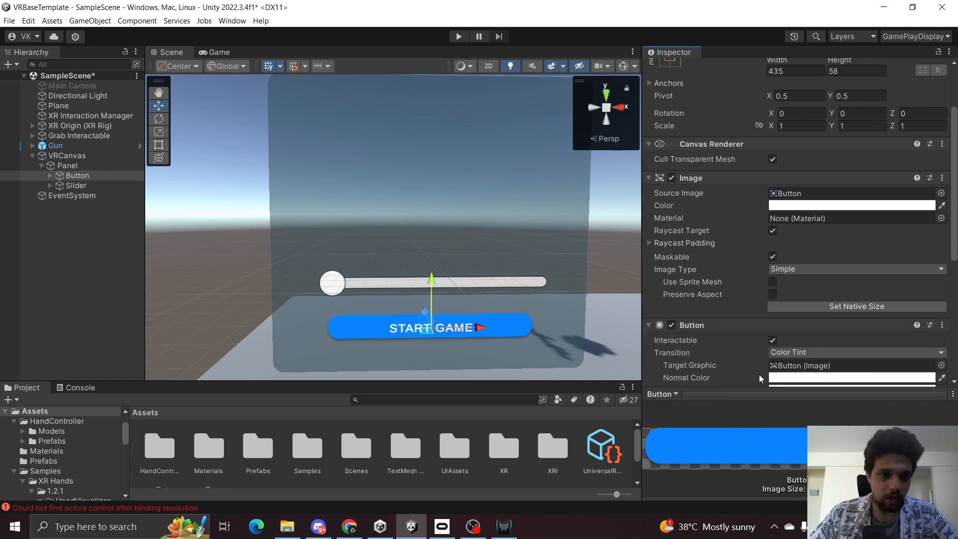
{"action": "scroll", "coordinate": [695, 240], "scroll_direction": "down", "scroll_amount": 5}
{"action": "scroll", "coordinate": [694, 247], "scroll_direction": "up", "scroll_amount": 3}
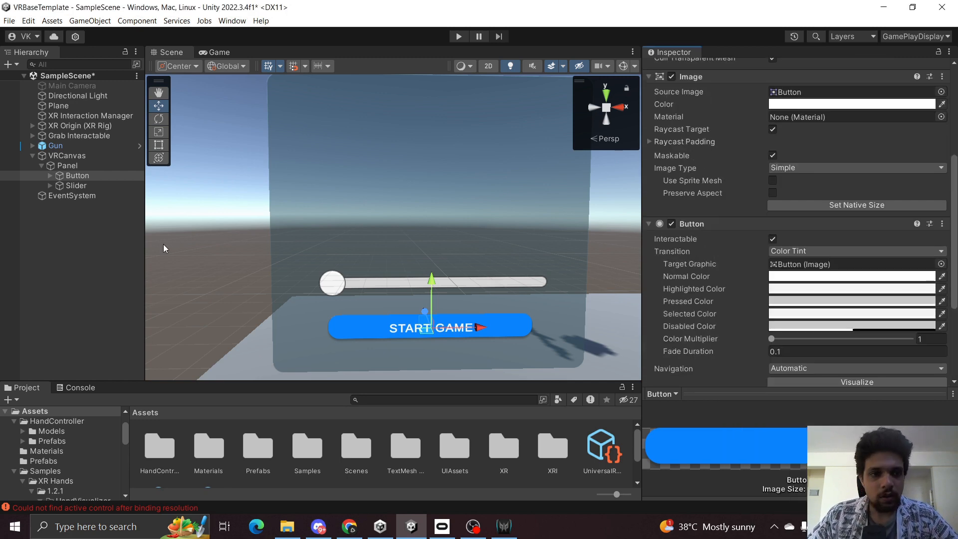
{"action": "left_click", "coordinate": [31, 271]}
{"action": "key", "text": "ctrl+s"}
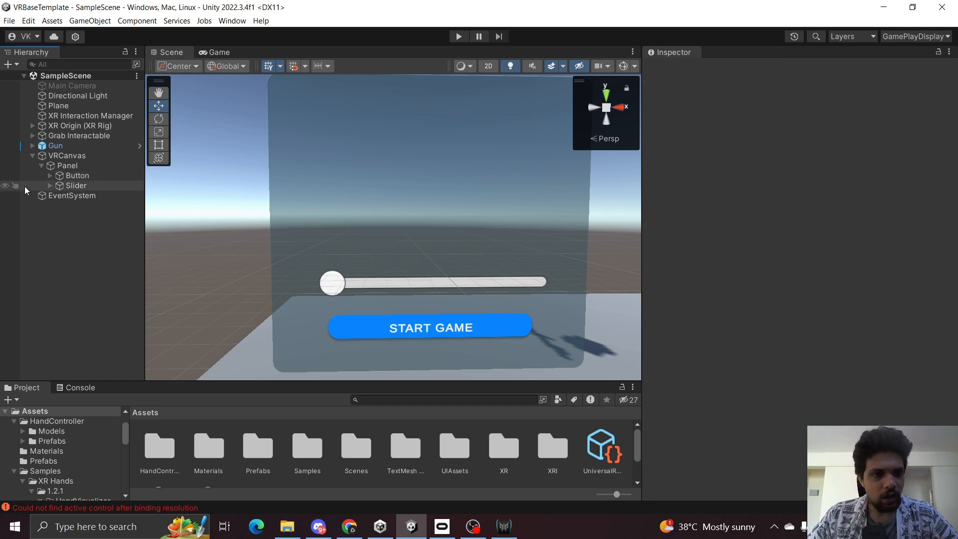
Run the scene in Play mode to test the VR canvas.
{"action": "left_click", "coordinate": [32, 156]}
{"action": "left_click", "coordinate": [459, 36]}
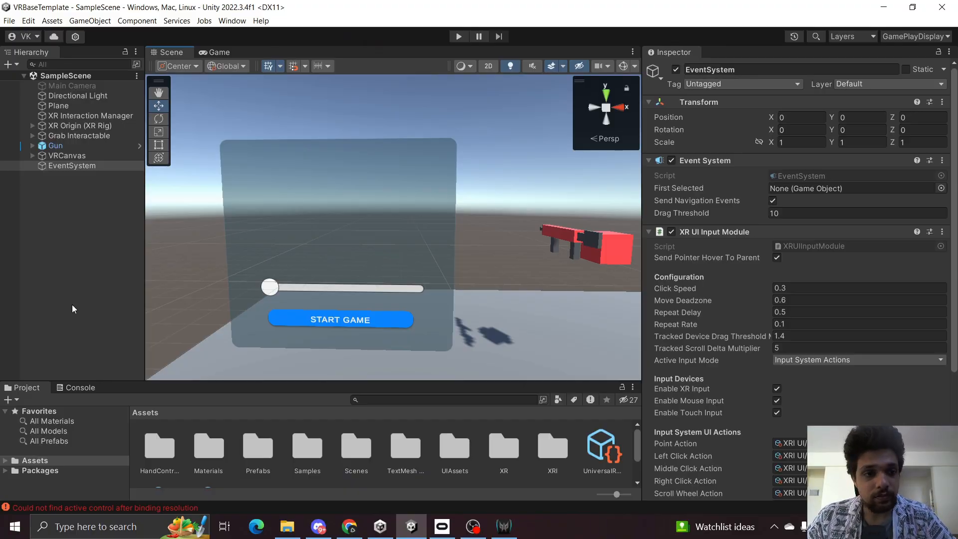
Create a UI Image as a child of the Panel.
{"action": "left_click", "coordinate": [62, 157]}
{"action": "left_click", "coordinate": [32, 156]}
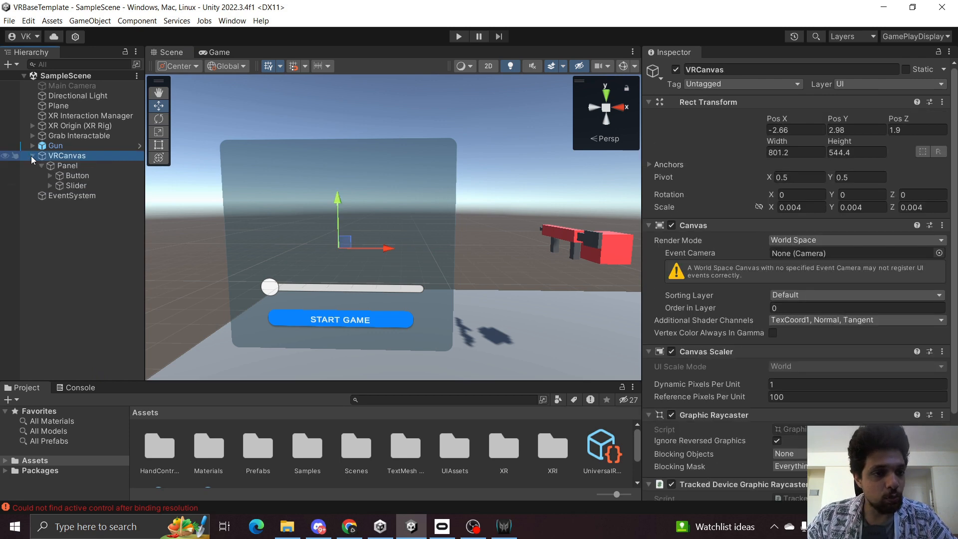
{"action": "left_click", "coordinate": [56, 165]}
{"action": "right_click", "coordinate": [56, 165]}
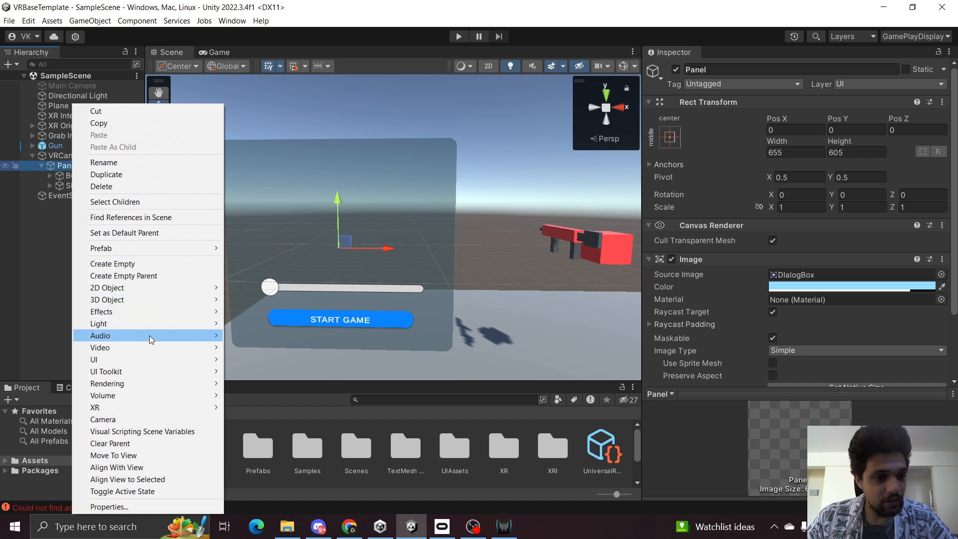
{"action": "mouse_move", "coordinate": [157, 362]}
{"action": "left_click", "coordinate": [247, 360]}
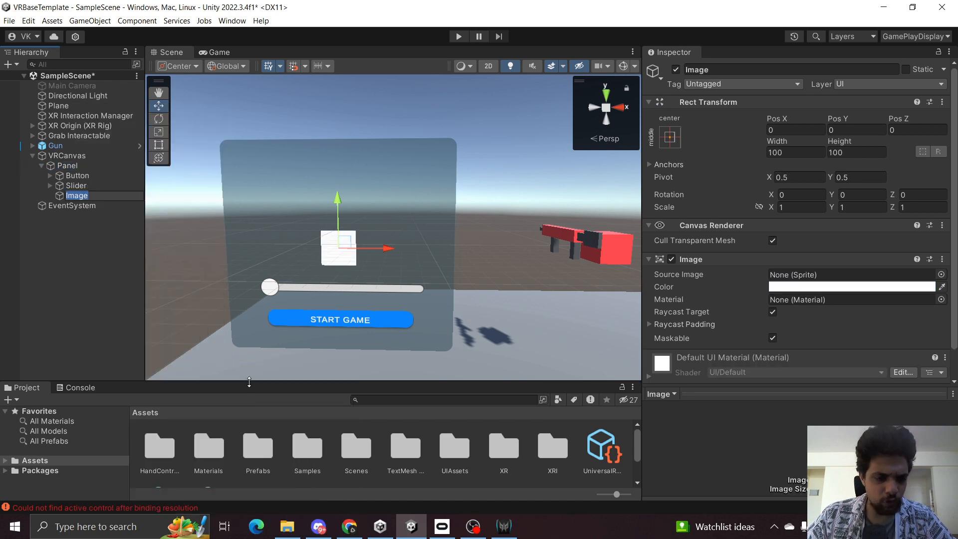
Check the CloseButton sprite's image size in UIAssets, then set the new Image's height to 77.
{"action": "double_click", "coordinate": [454, 449]}
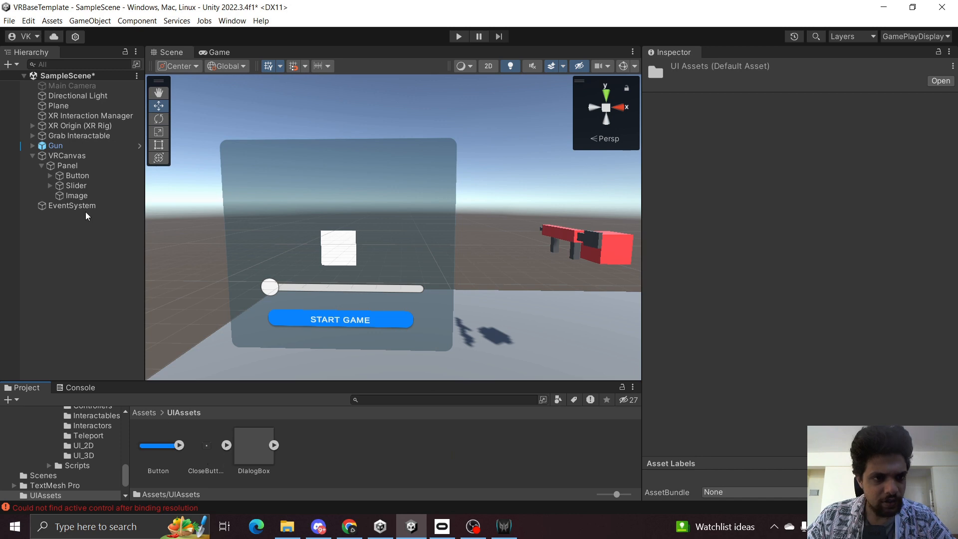
{"action": "left_click", "coordinate": [97, 197]}
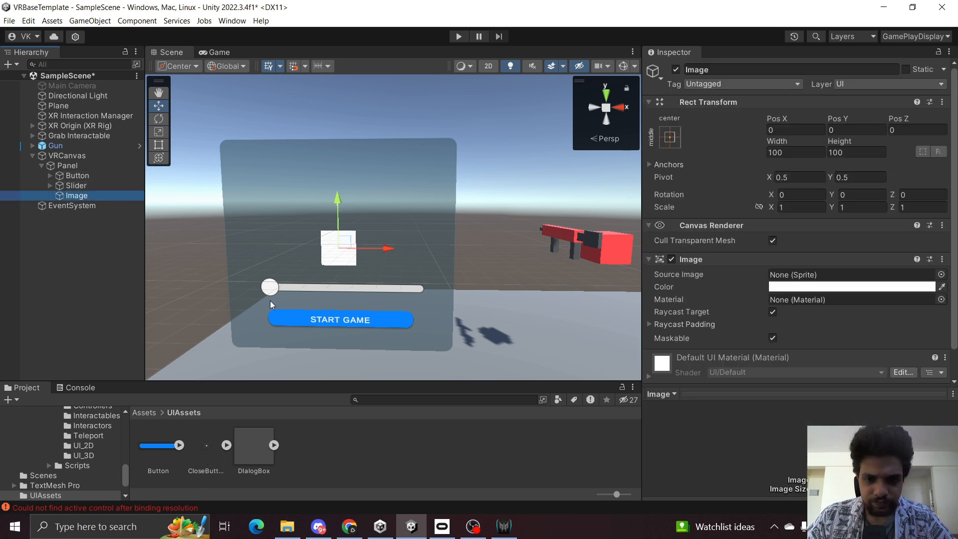
{"action": "left_click", "coordinate": [207, 471]}
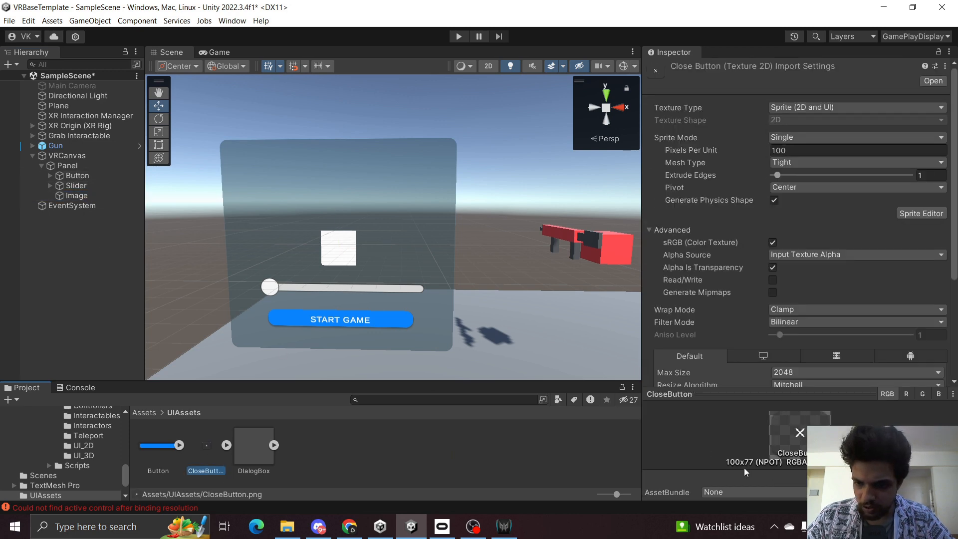
{"action": "left_click", "coordinate": [79, 195]}
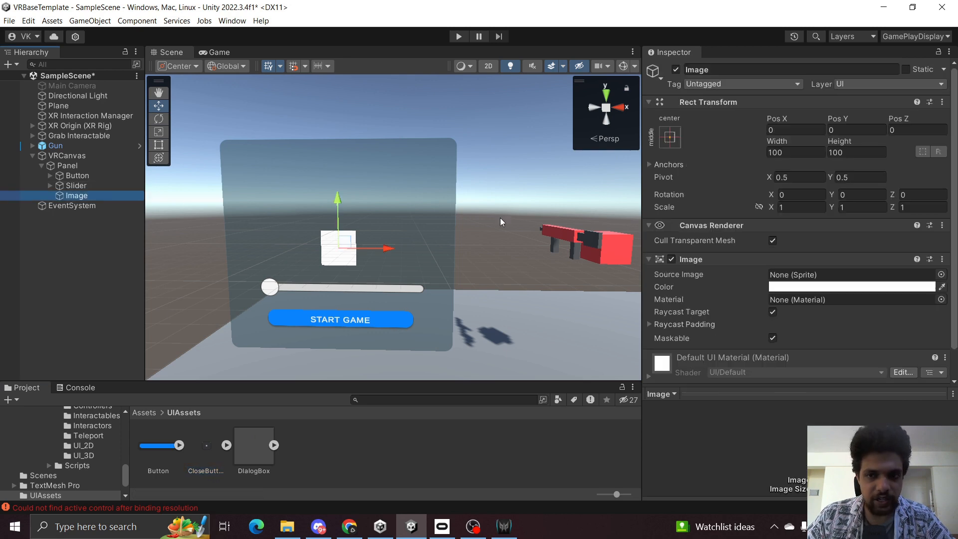
{"action": "left_click", "coordinate": [795, 151]}
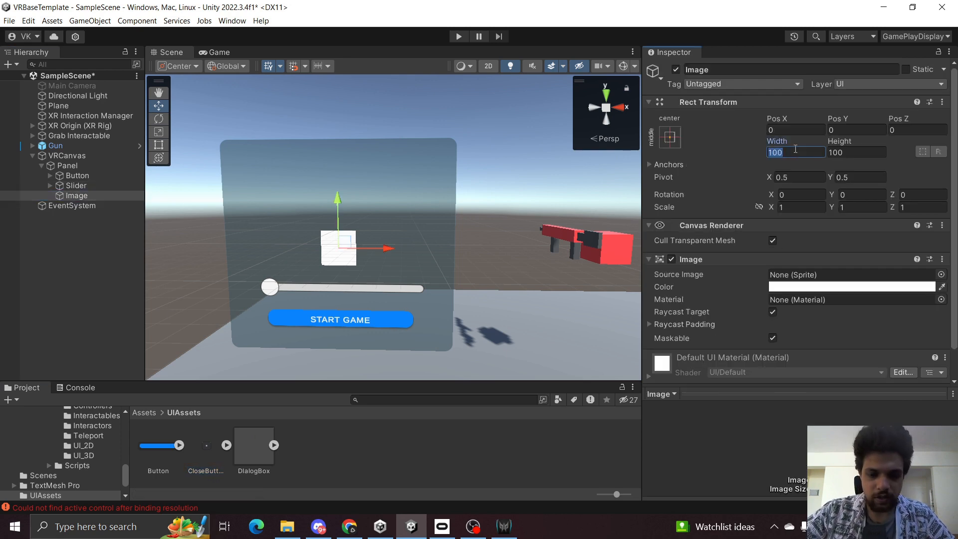
{"action": "key", "text": "Tab"}
{"action": "type", "text": "77"}
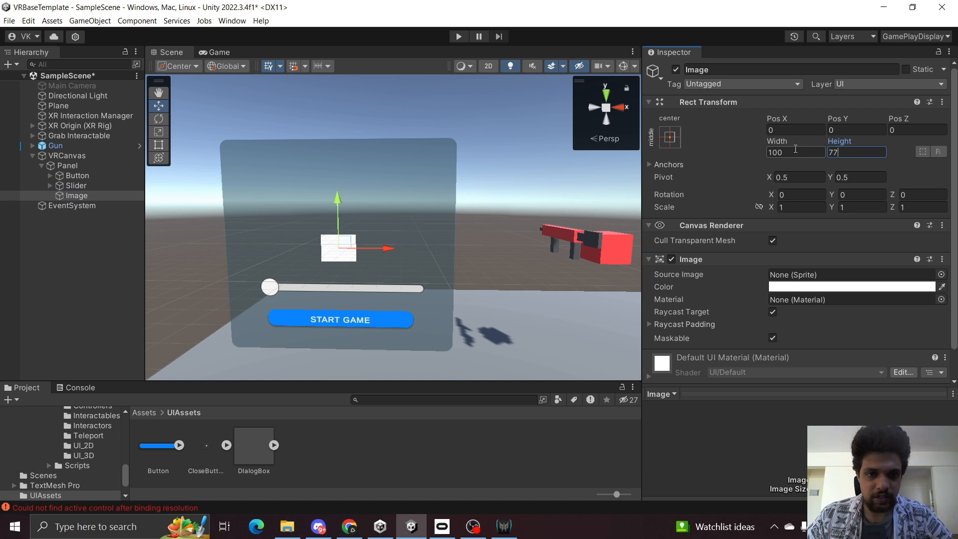
Rename the Image object to CloseButton.
{"action": "left_click", "coordinate": [67, 196]}
{"action": "key", "text": "F2"}
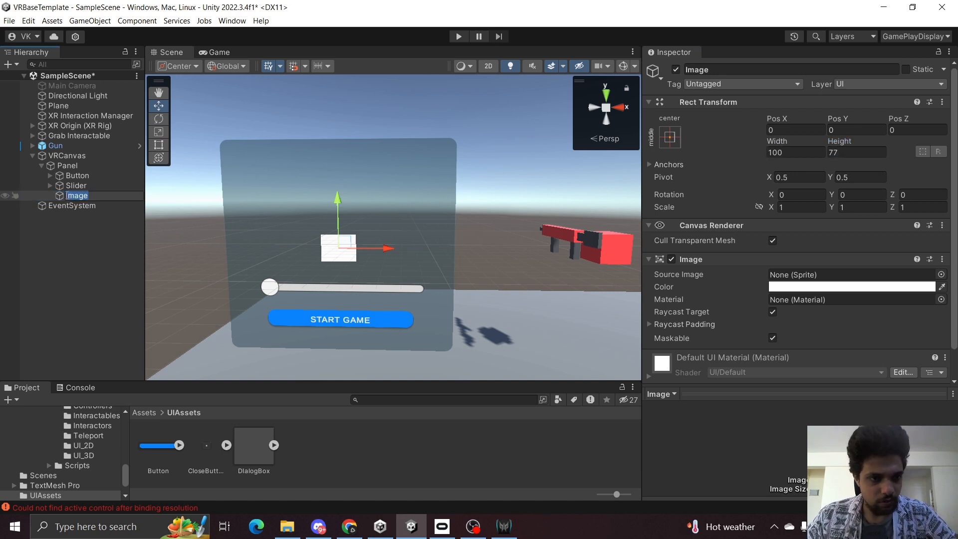
{"action": "type", "text": "cLOSEbUTTO"}
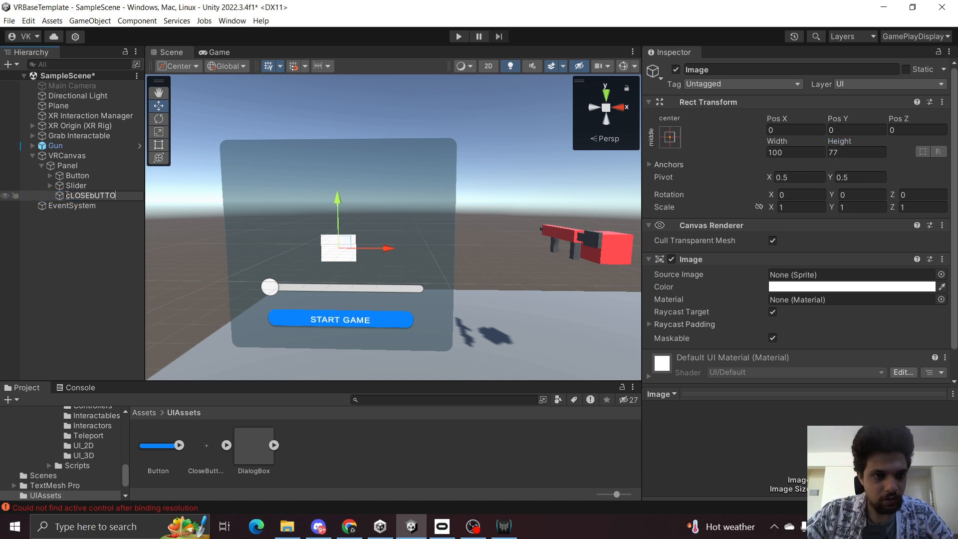
{"action": "key", "text": "BackSpace"}
{"action": "key", "text": "BackSpace"}
{"action": "key", "text": "BackSpace"}
{"action": "key", "text": "BackSpace"}
{"action": "key", "text": "BackSpace"}
{"action": "key", "text": "BackSpace"}
{"action": "key", "text": "BackSpace"}
{"action": "key", "text": "BackSpace"}
{"action": "key", "text": "BackSpace"}
{"action": "key", "text": "BackSpace"}
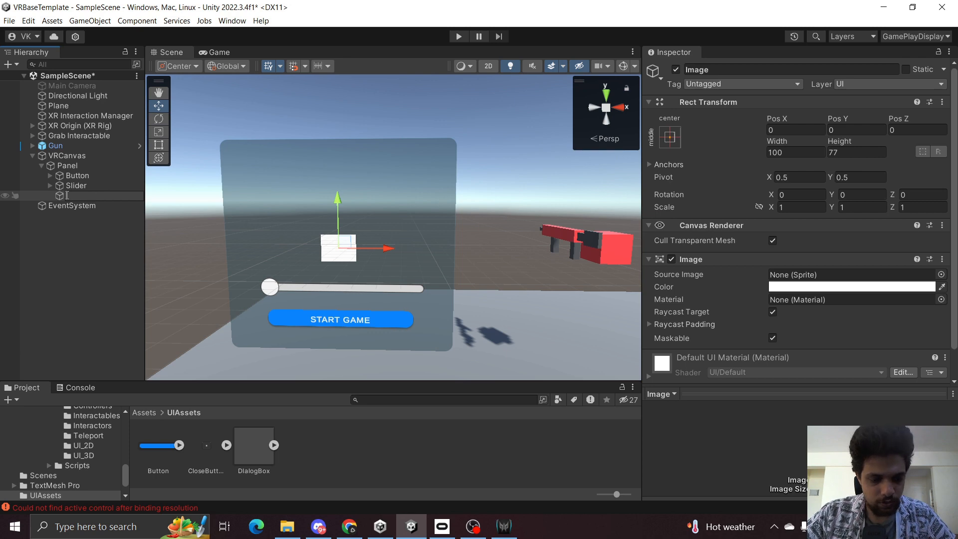
{"action": "type", "text": "Close"}
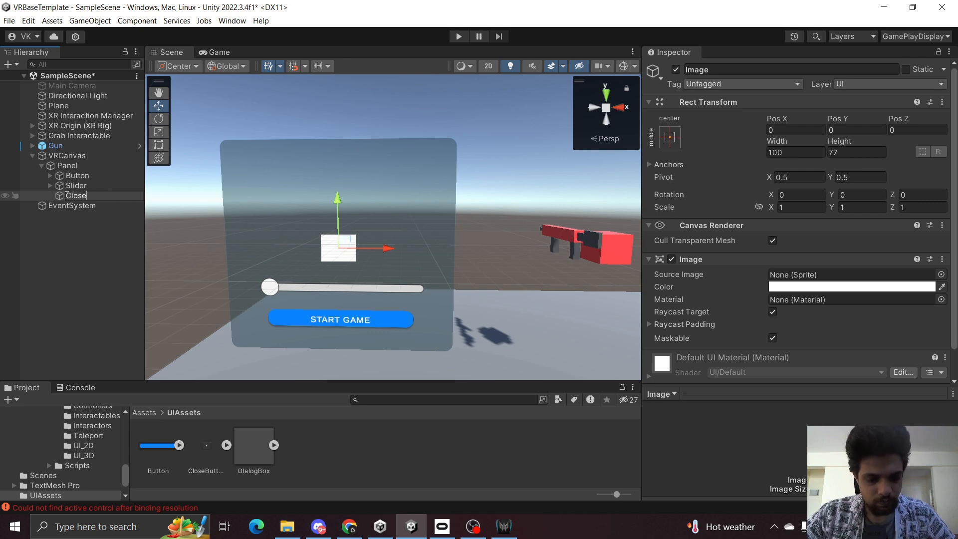
{"action": "type", "text": "B"}
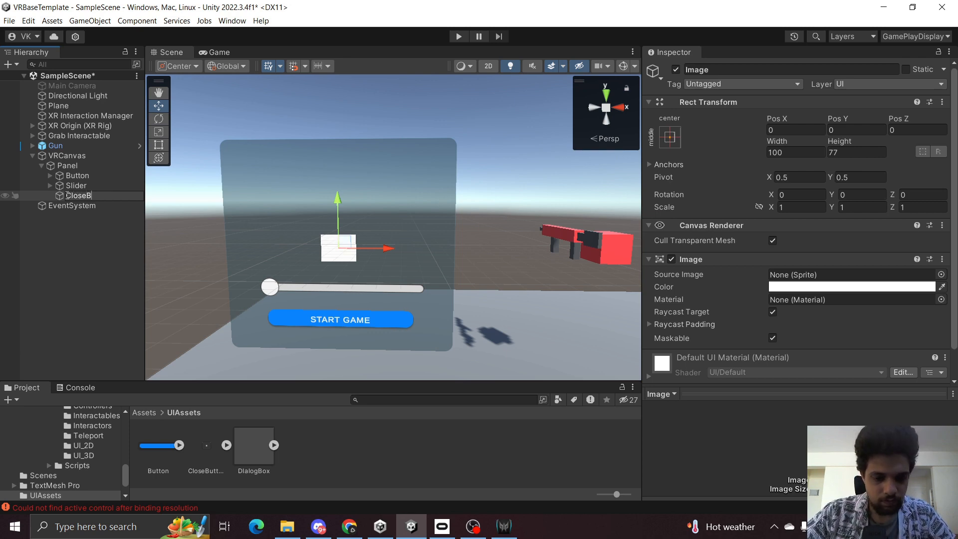
{"action": "type", "text": "ytton"}
{"action": "key", "text": "Return"}
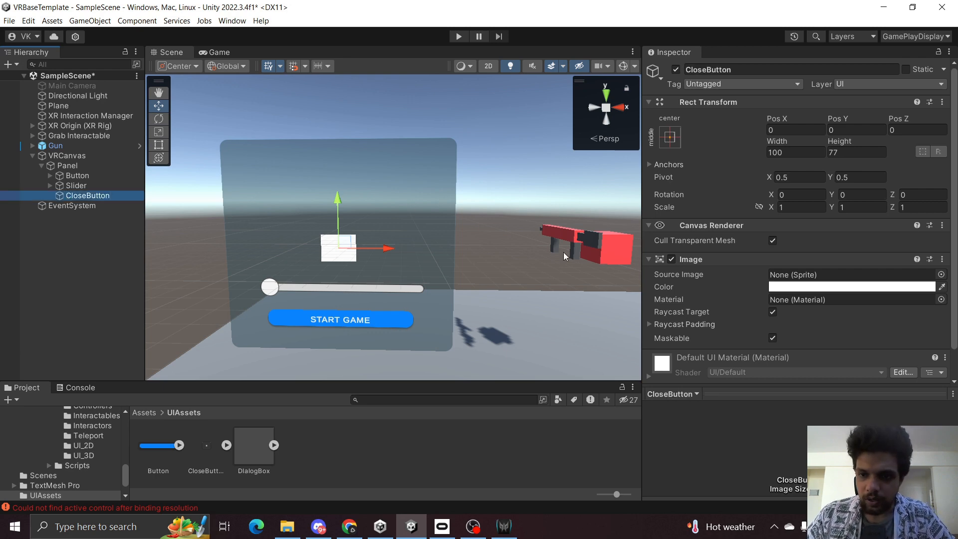
Add a Button component to CloseButton and assign the CloseButton sprite as its source image.
{"action": "scroll", "coordinate": [782, 352], "scroll_direction": "down", "scroll_amount": 3}
{"action": "left_click", "coordinate": [795, 370]}
{"action": "type", "text": "butt"}
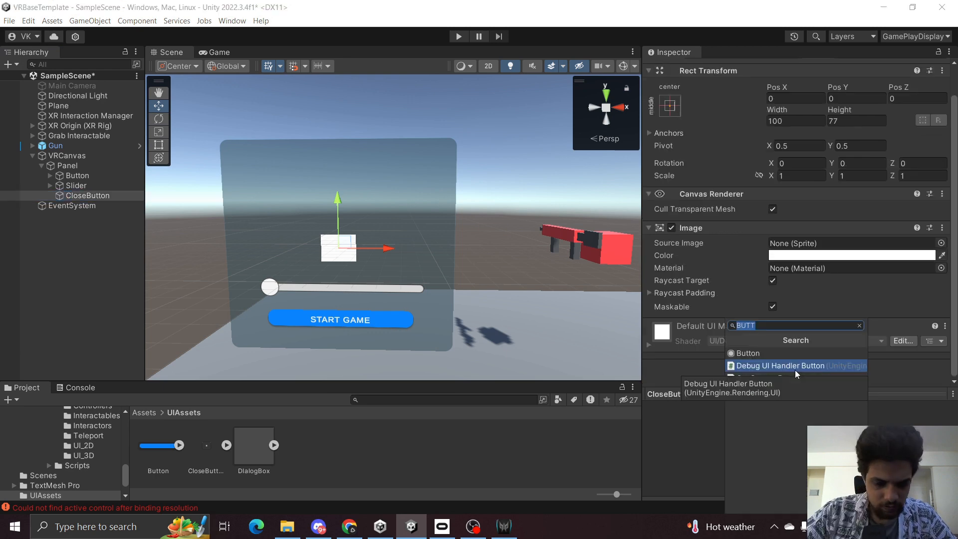
{"action": "key", "text": "Up"}
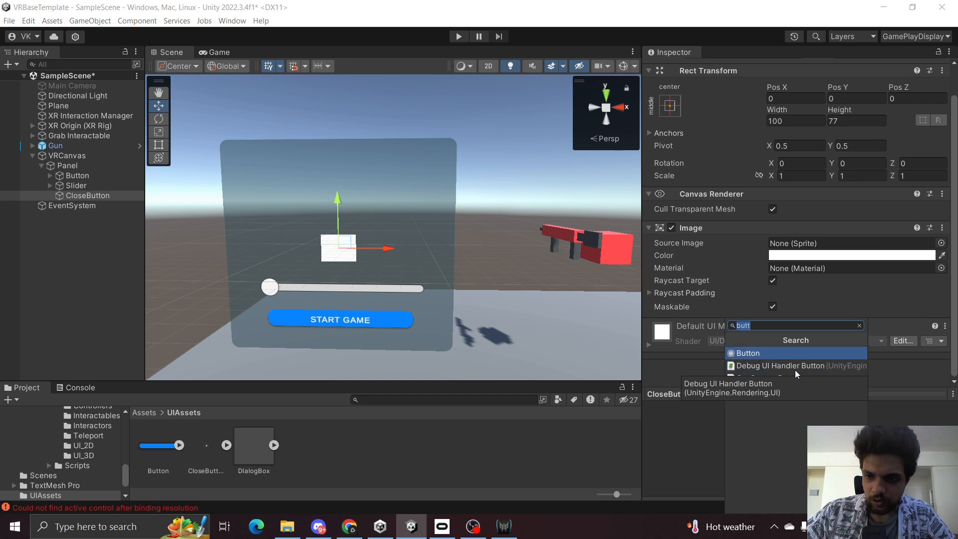
{"action": "key", "text": "Return"}
{"action": "scroll", "coordinate": [815, 282], "scroll_direction": "down", "scroll_amount": 3}
{"action": "scroll", "coordinate": [816, 281], "scroll_direction": "up", "scroll_amount": 5}
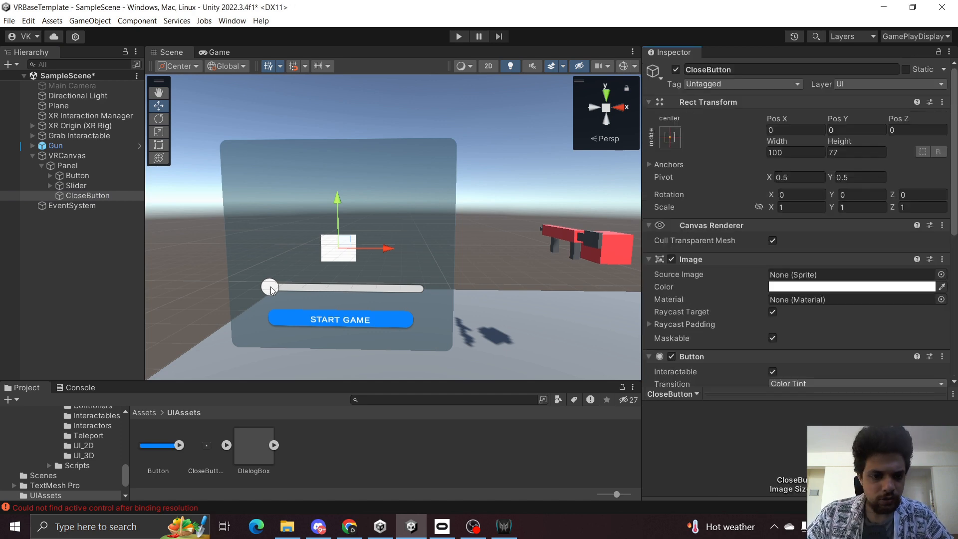
{"action": "left_click_drag", "start_coordinate": [205, 460], "coordinate": [808, 276]}
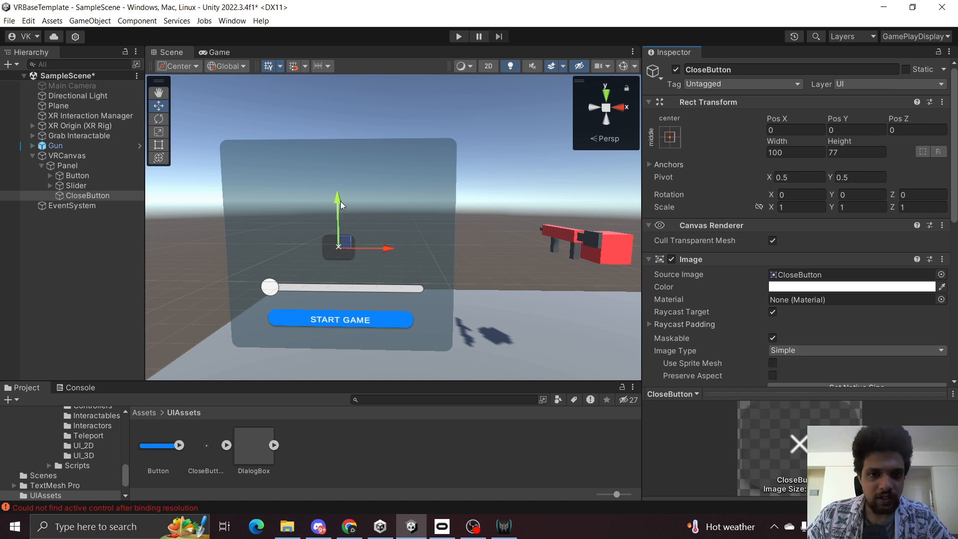
Move the close button to the Panel's upper-right corner and save the scene.
{"action": "left_click_drag", "start_coordinate": [340, 199], "coordinate": [346, 112]}
{"action": "left_click_drag", "start_coordinate": [382, 165], "coordinate": [477, 165]}
{"action": "left_click", "coordinate": [71, 292]}
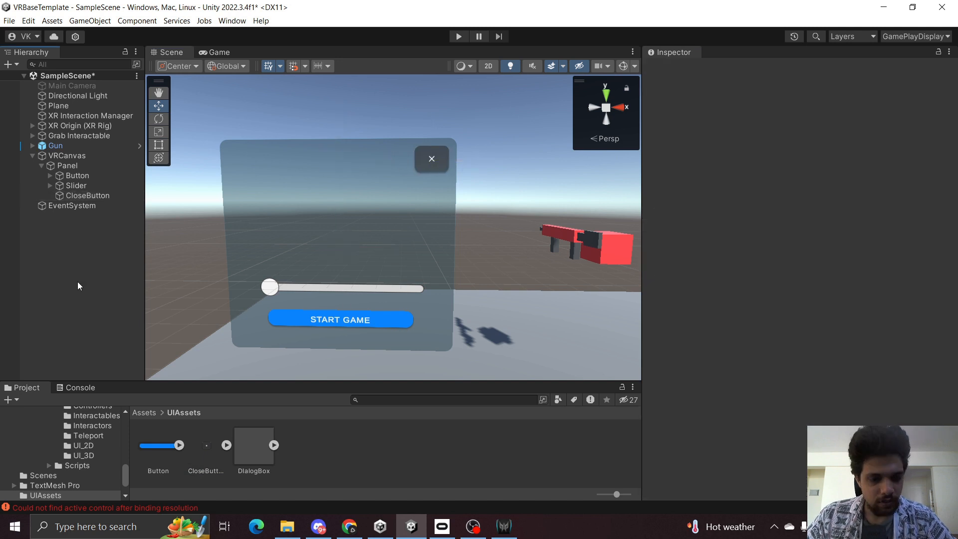
{"action": "key", "text": "ctrl+s"}
{"action": "left_click", "coordinate": [58, 388]}
{"action": "left_click", "coordinate": [12, 400]}
{"action": "left_click", "coordinate": [26, 388]}
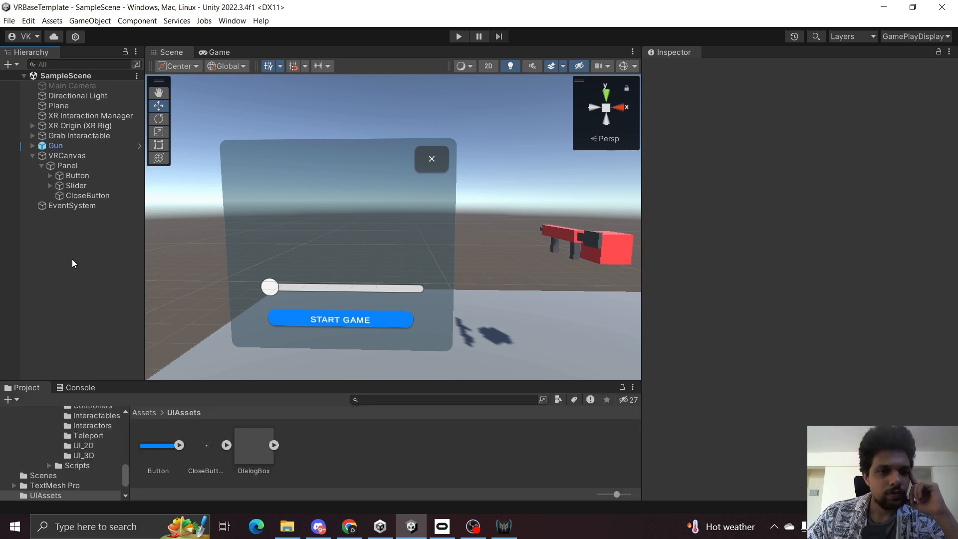
Create a UI Toggle as a child of the Panel.
{"action": "left_click", "coordinate": [32, 157]}
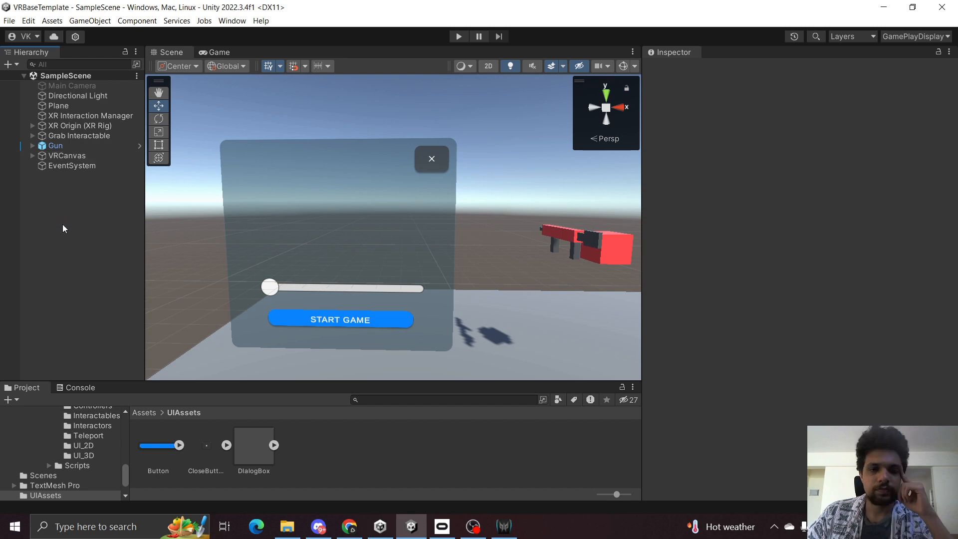
{"action": "left_click", "coordinate": [50, 156]}
{"action": "left_click", "coordinate": [32, 156]}
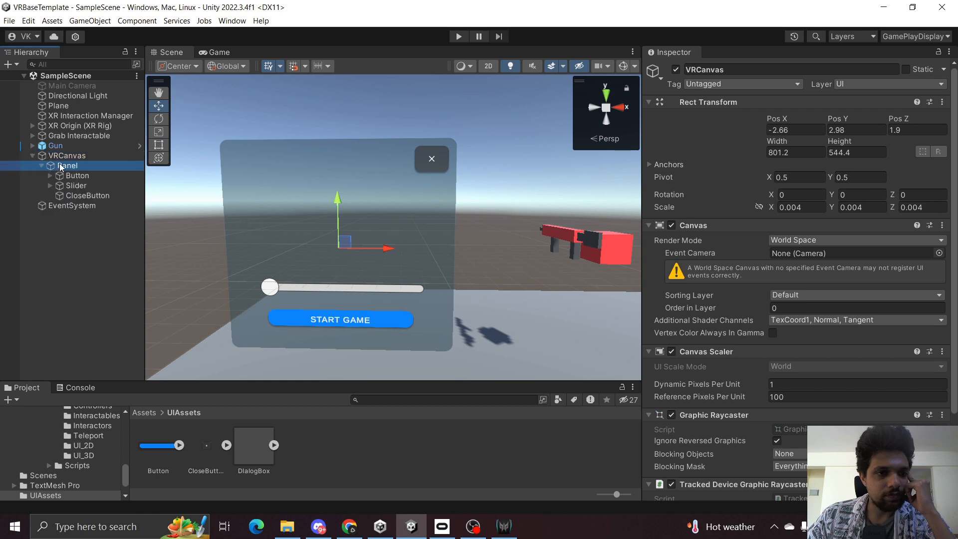
{"action": "right_click", "coordinate": [55, 165]}
{"action": "mouse_move", "coordinate": [131, 359]}
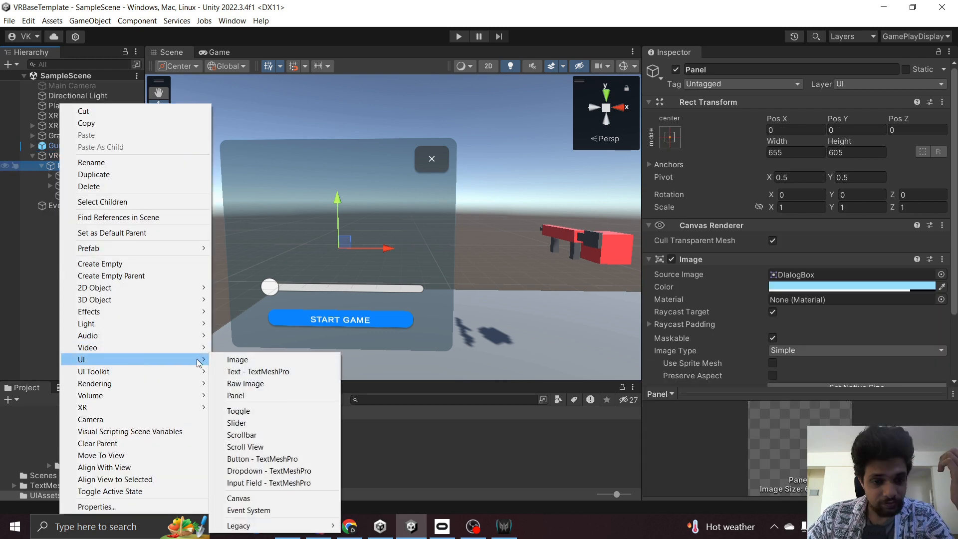
{"action": "left_click", "coordinate": [238, 411]}
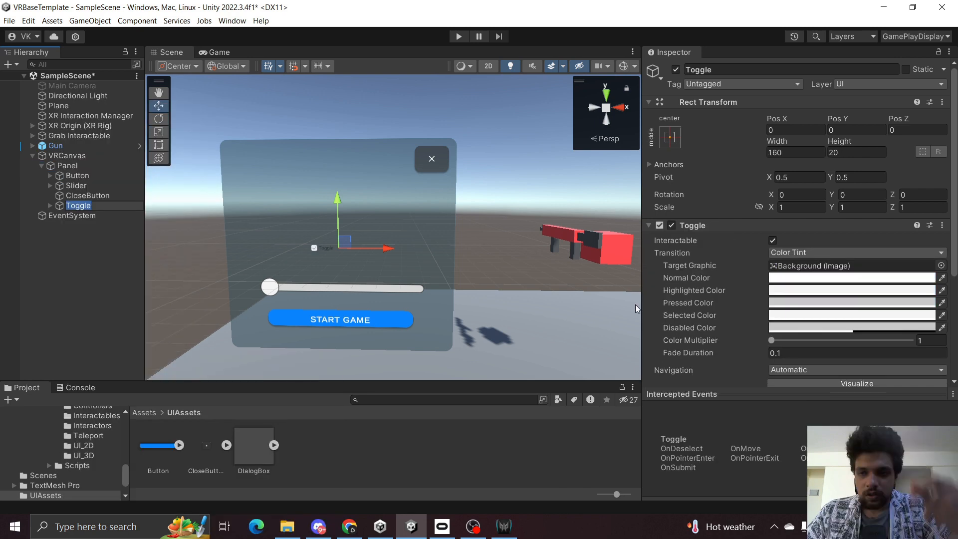
Set the Toggle's scale to 2 on X and Y.
{"action": "left_click", "coordinate": [815, 205]}
{"action": "type", "text": "3"}
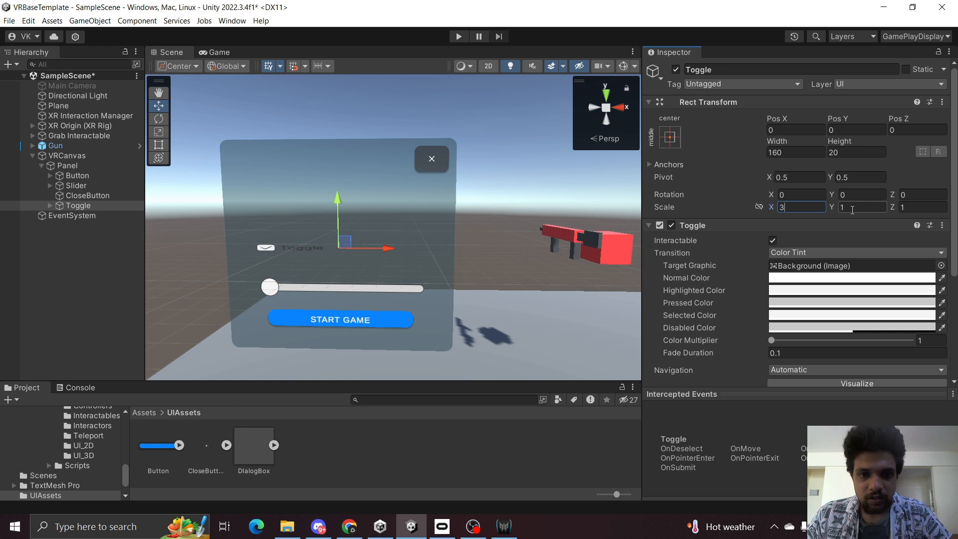
{"action": "key", "text": "BackSpace"}
{"action": "type", "text": "2"}
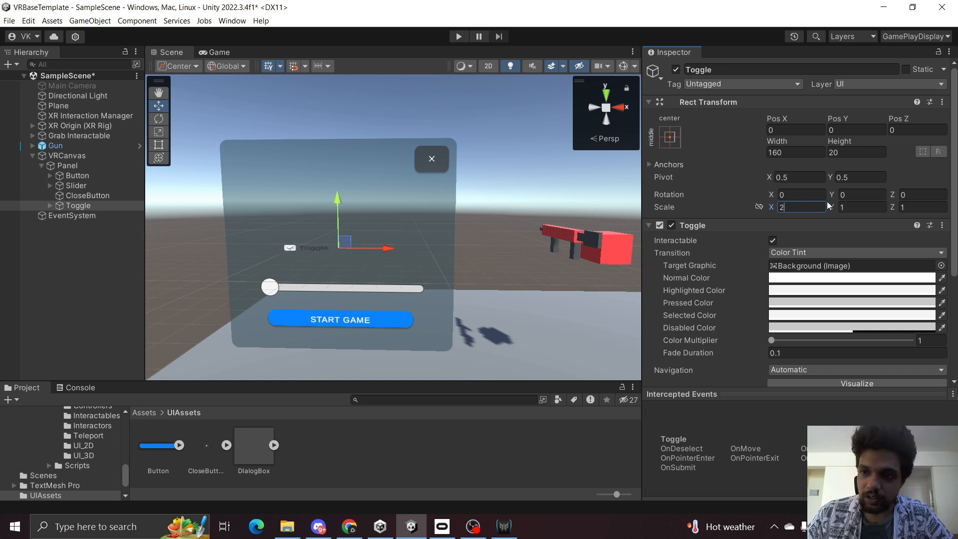
{"action": "key", "text": "Tab"}
{"action": "type", "text": "2"}
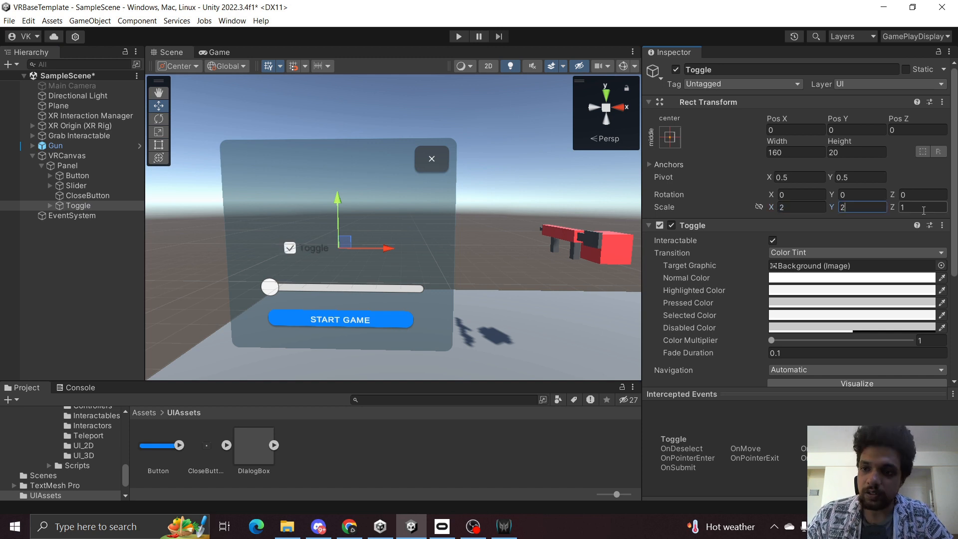
Move the toggle above the slider's left end and save the scene.
{"action": "mouse_move", "coordinate": [338, 199]}
{"action": "left_mouse_down"}
{"action": "mouse_move", "coordinate": [340, 125]}
{"action": "mouse_move", "coordinate": [337, 203]}
{"action": "left_mouse_up"}
{"action": "left_click_drag", "start_coordinate": [385, 258], "coordinate": [364, 248]}
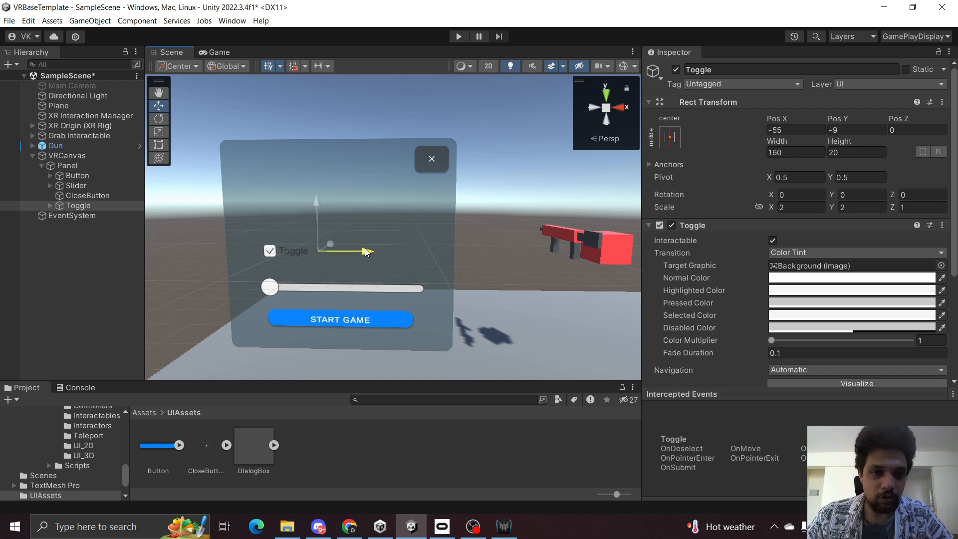
{"action": "left_click_drag", "start_coordinate": [323, 205], "coordinate": [324, 211]}
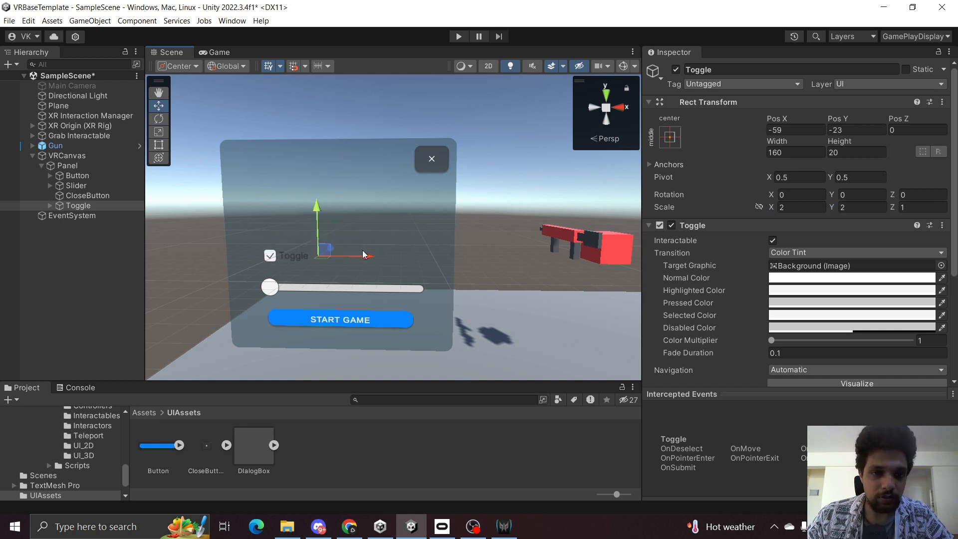
{"action": "left_click_drag", "start_coordinate": [364, 255], "coordinate": [360, 255]}
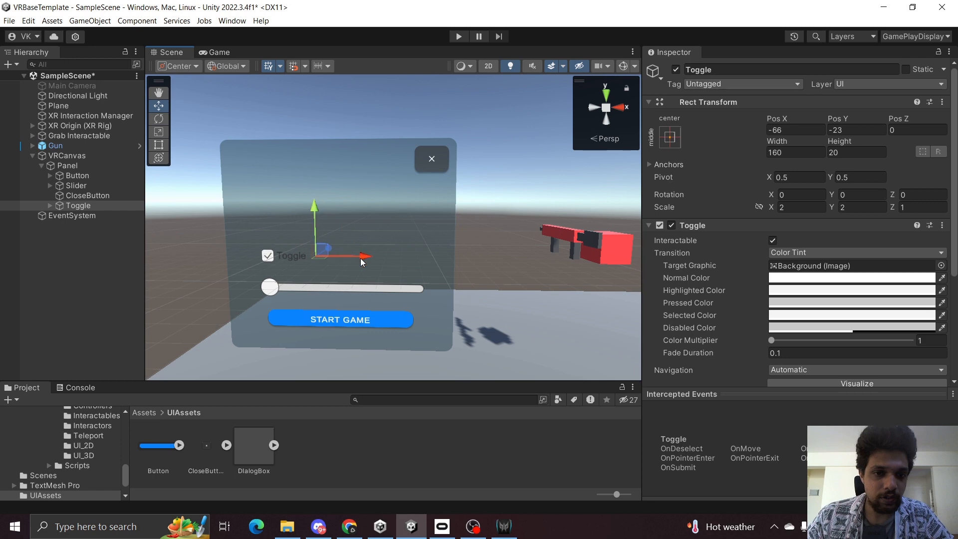
{"action": "left_click", "coordinate": [47, 269]}
{"action": "key", "text": "ctrl+s"}
Create a TextMeshPro Dropdown as a child of the Panel.
{"action": "right_click_drag", "start_coordinate": [272, 248], "coordinate": [293, 253]}
{"action": "left_click", "coordinate": [104, 207]}
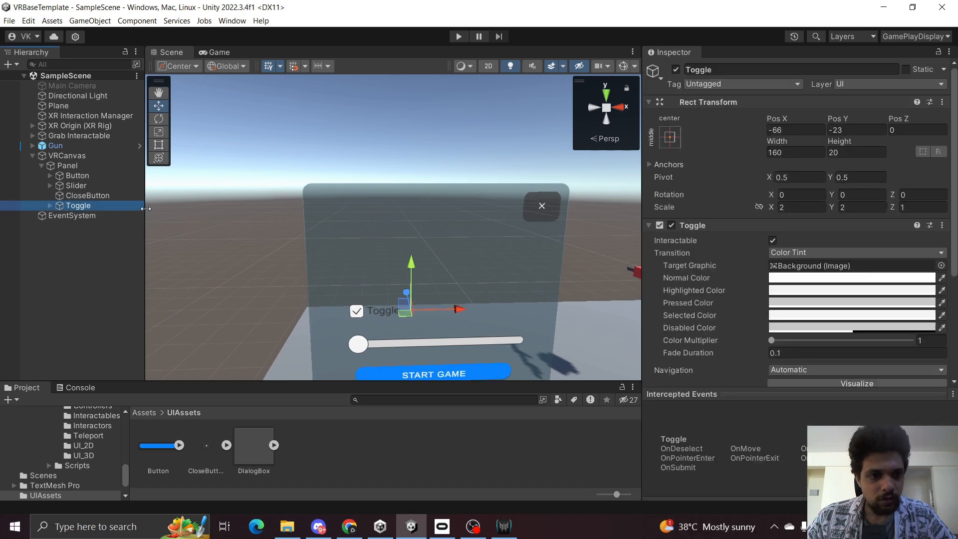
{"action": "right_click", "coordinate": [70, 165]}
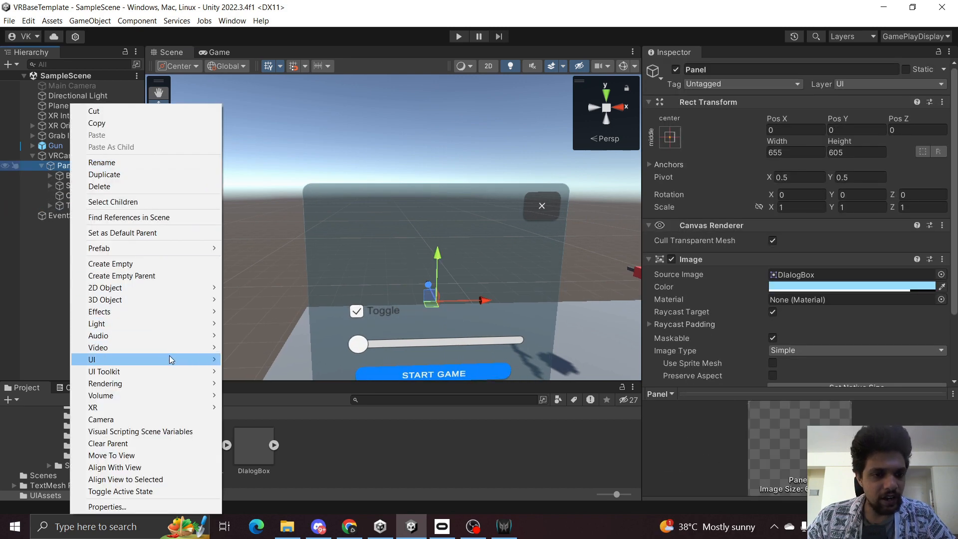
{"action": "mouse_move", "coordinate": [171, 356]}
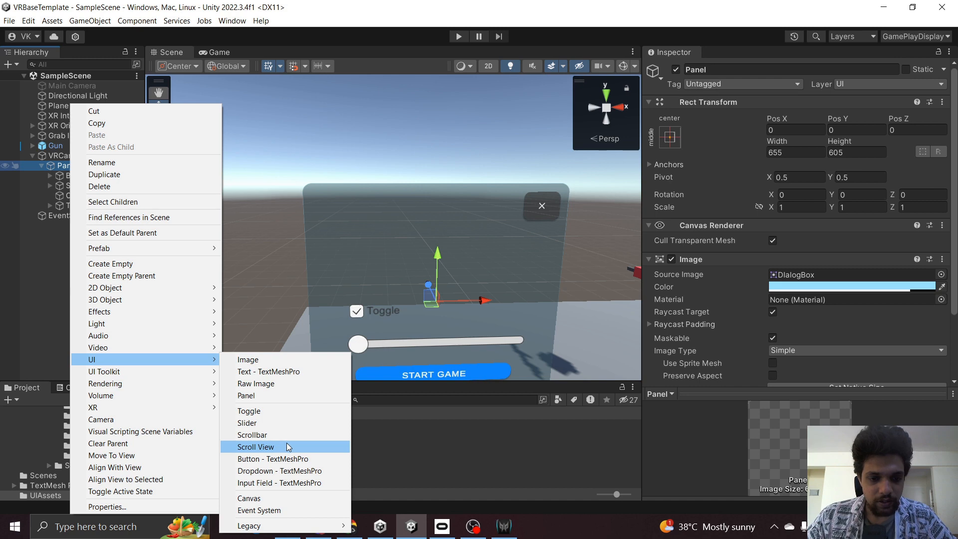
{"action": "left_click", "coordinate": [290, 470]}
Move the dropdown near the Panel's top, set its X and Y scale to 2, and save the scene.
{"action": "left_click_drag", "start_coordinate": [429, 280], "coordinate": [431, 219]}
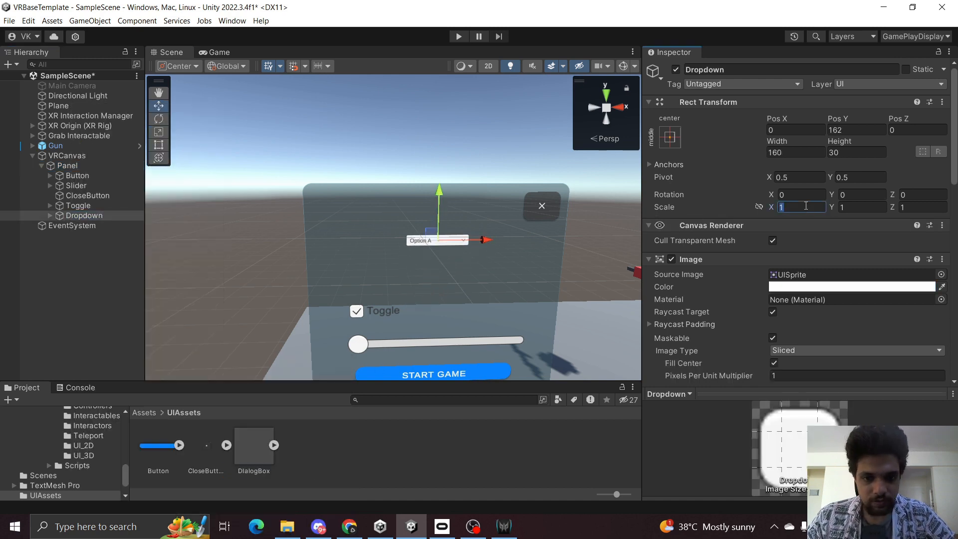
{"action": "type", "text": "2"}
{"action": "left_click", "coordinate": [860, 205]}
{"action": "type", "text": "2"}
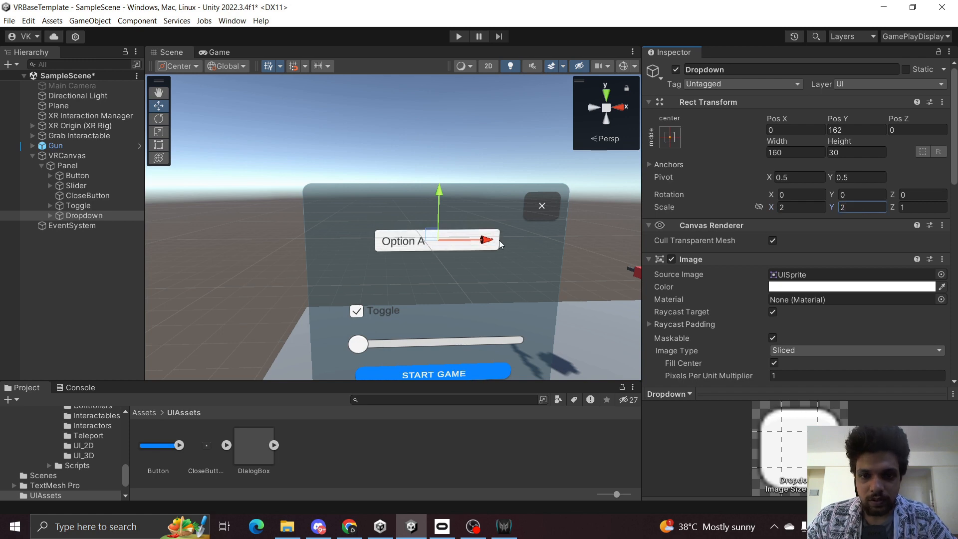
{"action": "scroll", "coordinate": [808, 261], "scroll_direction": "down", "scroll_amount": 10}
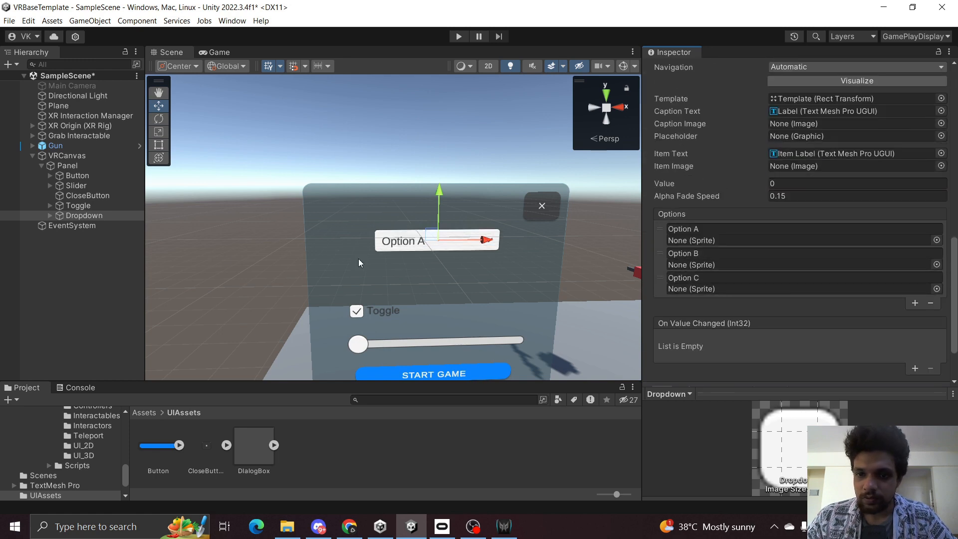
{"action": "left_click", "coordinate": [26, 311]}
{"action": "key", "text": "ctrl+s"}
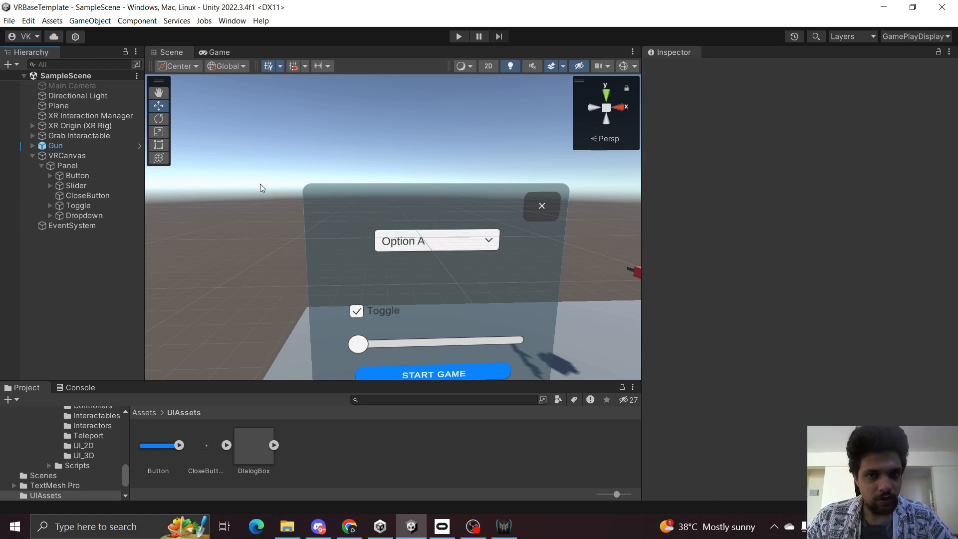
Run the scene in Play mode to test the canvas and check the Console.
{"action": "left_click", "coordinate": [458, 37]}
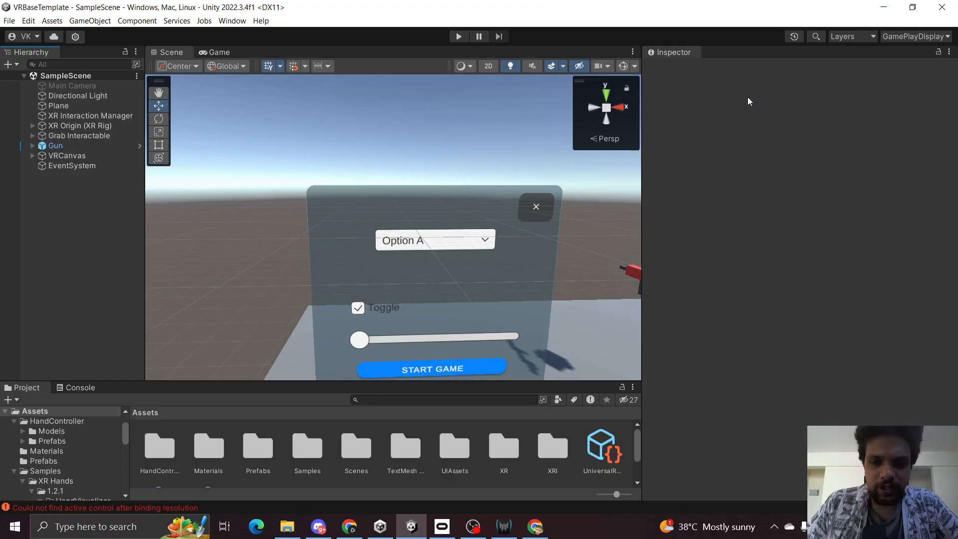
{"action": "right_click_drag", "start_coordinate": [406, 218], "coordinate": [369, 180]}
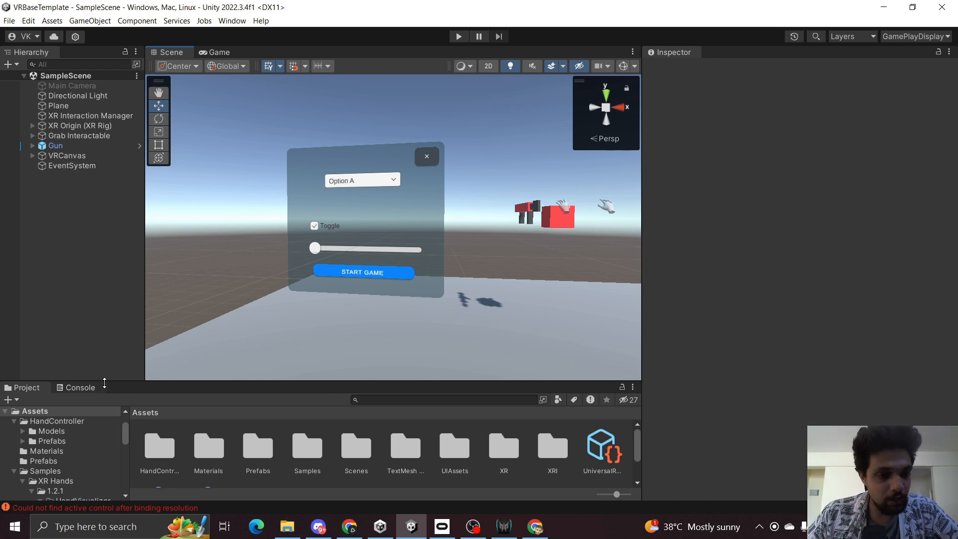
{"action": "left_click", "coordinate": [79, 387]}
{"action": "left_click", "coordinate": [16, 399]}
{"action": "left_click", "coordinate": [23, 387]}
{"action": "left_click_drag", "start_coordinate": [216, 381], "coordinate": [253, 301]}
Create a new folder named Scripts in the Assets root and open it.
{"action": "double_click", "coordinate": [361, 375]}
{"action": "key", "text": "BackSpace"}
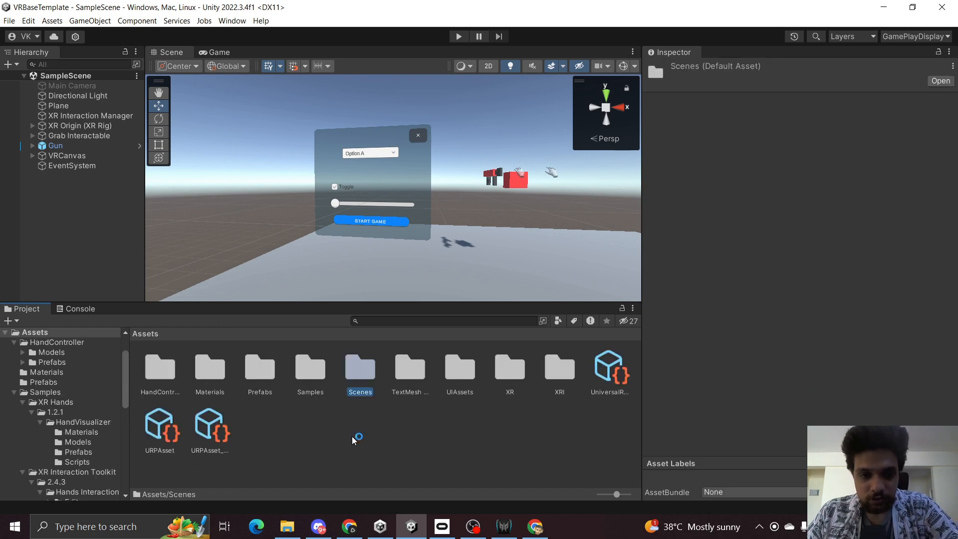
{"action": "left_click", "coordinate": [352, 439]}
{"action": "right_click", "coordinate": [353, 439]}
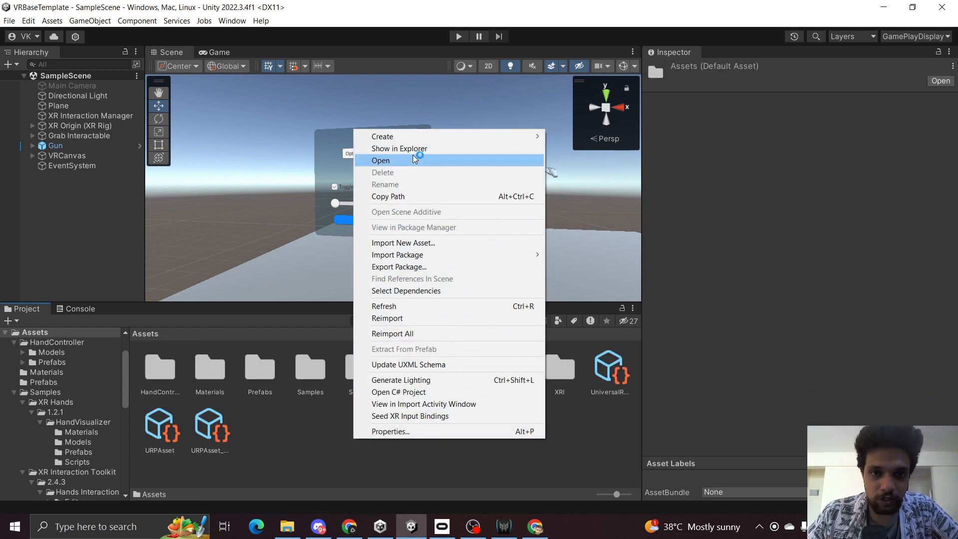
{"action": "mouse_move", "coordinate": [414, 138]}
{"action": "left_click", "coordinate": [602, 50]}
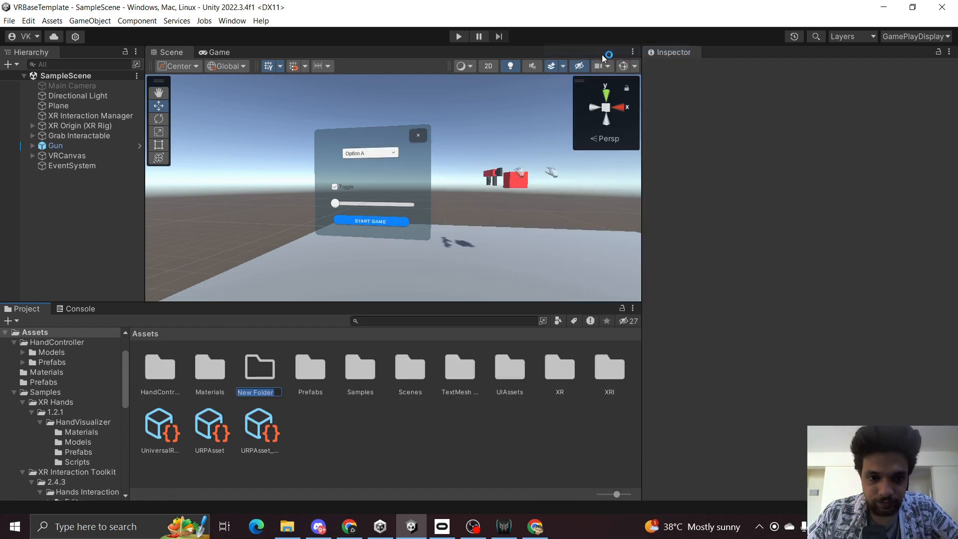
{"action": "type", "text": "Scripts"}
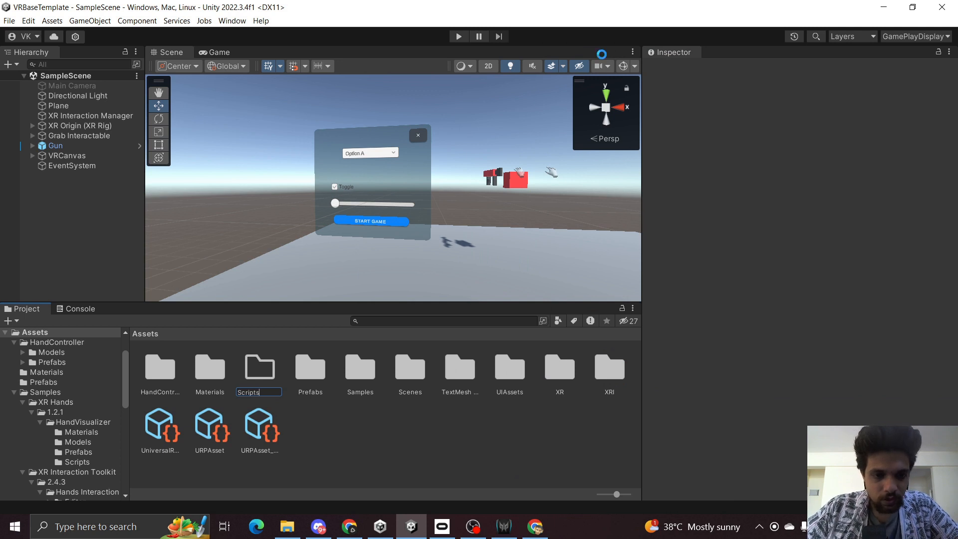
{"action": "key", "text": "Return"}
{"action": "key", "text": "Return"}
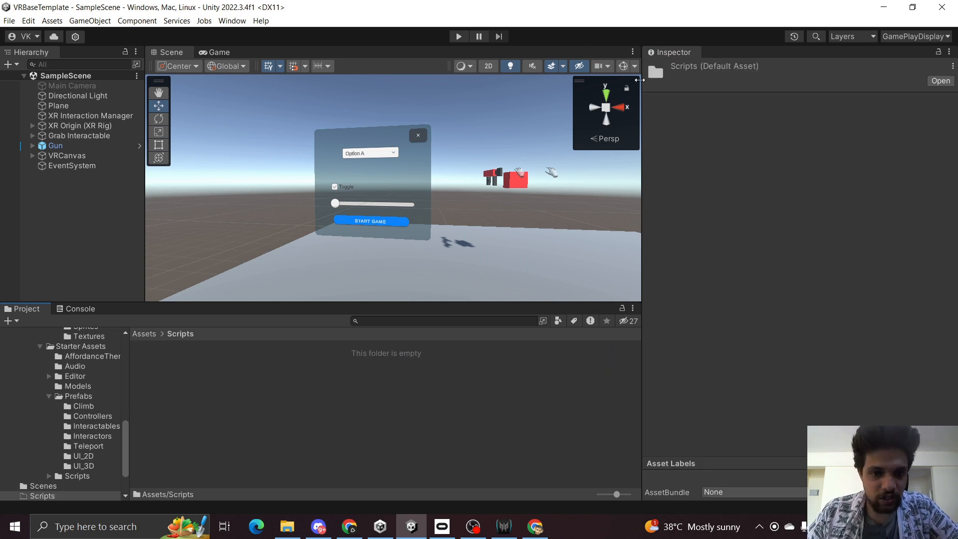
Create a new C# script in the Scripts folder and start naming it Face.
{"action": "right_click", "coordinate": [302, 417]}
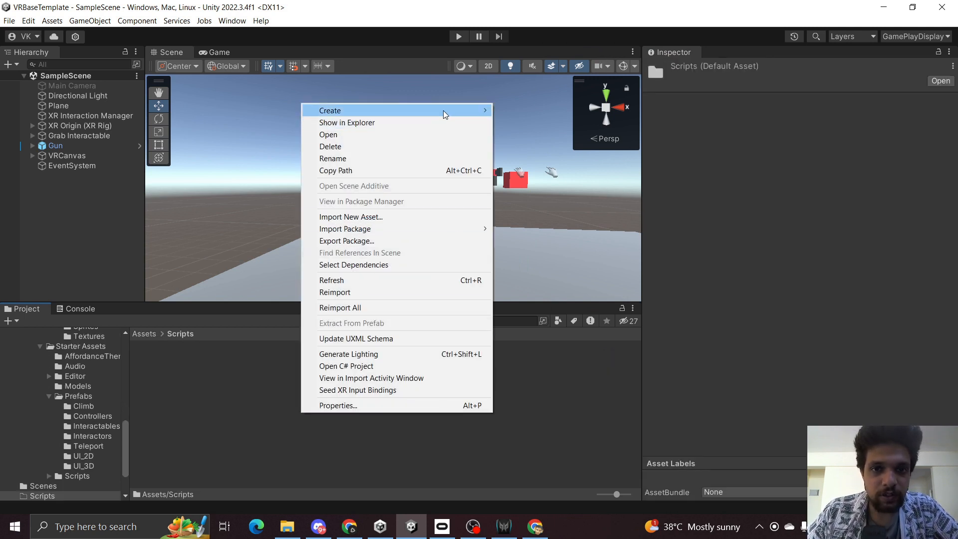
{"action": "mouse_move", "coordinate": [443, 109]}
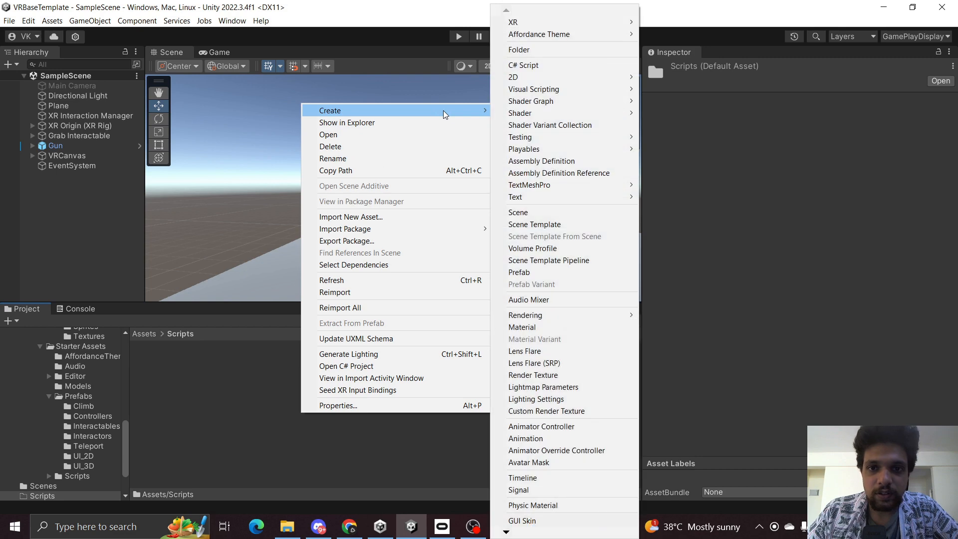
{"action": "left_click", "coordinate": [551, 65]}
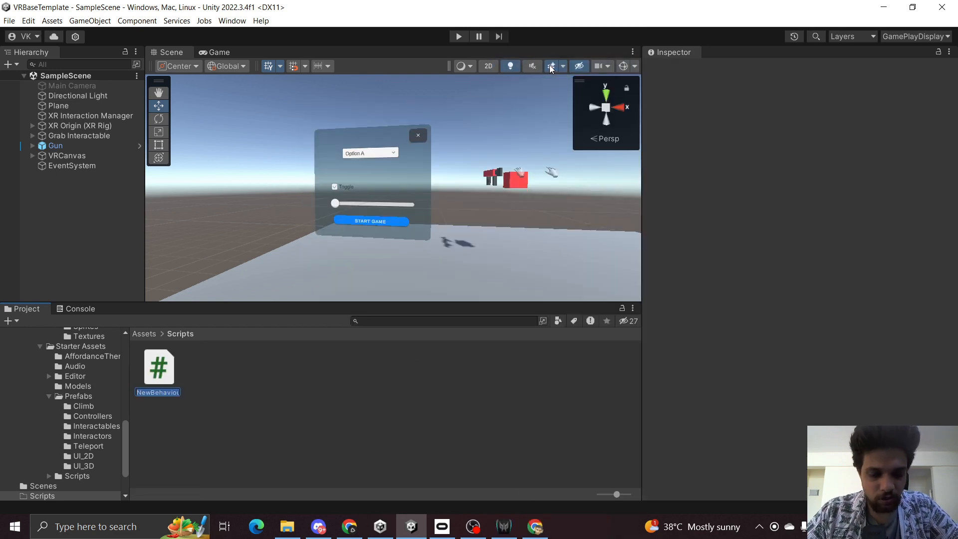
{"action": "type", "text": "Face"}
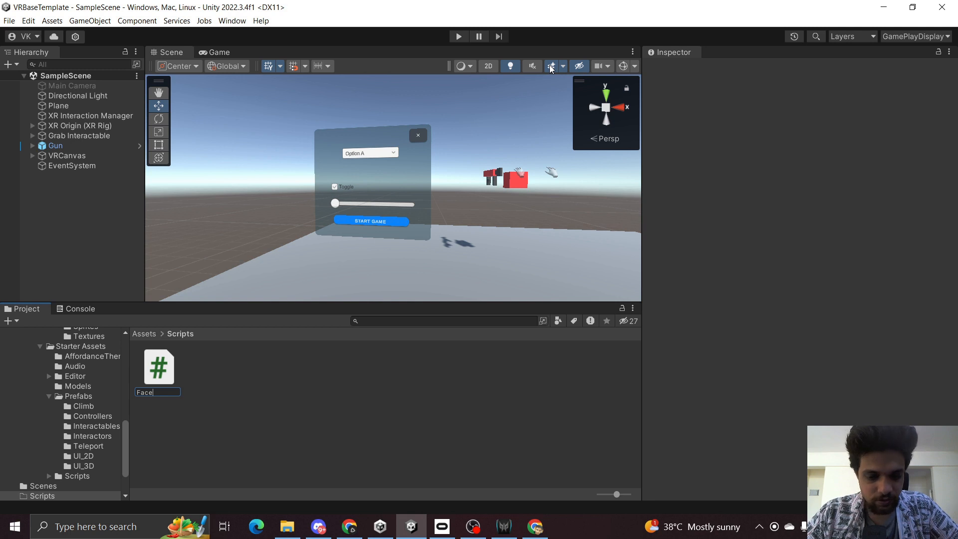
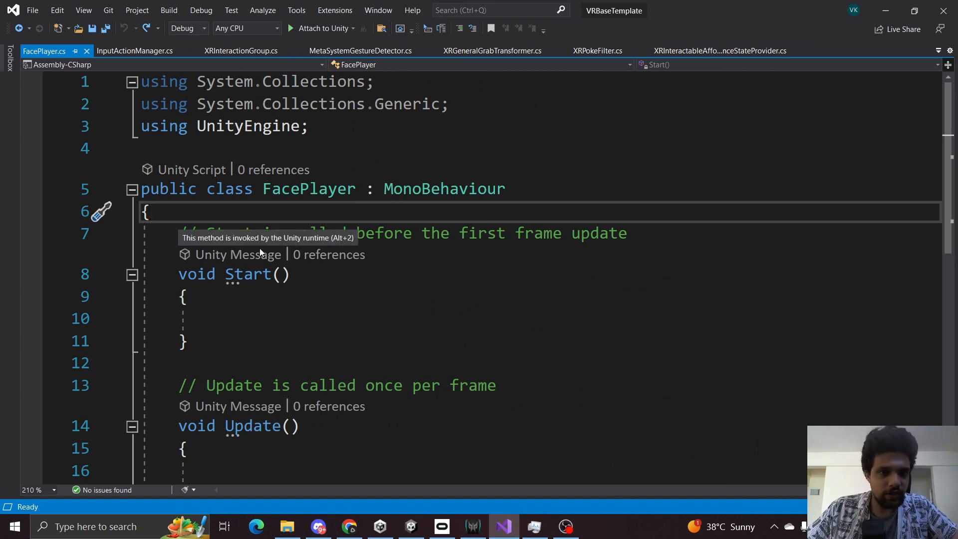
Declare a public Transform field named playerCamera in the FacePlayer class and save the script.
{"action": "key", "text": "Return"}
{"action": "key", "text": "Return"}
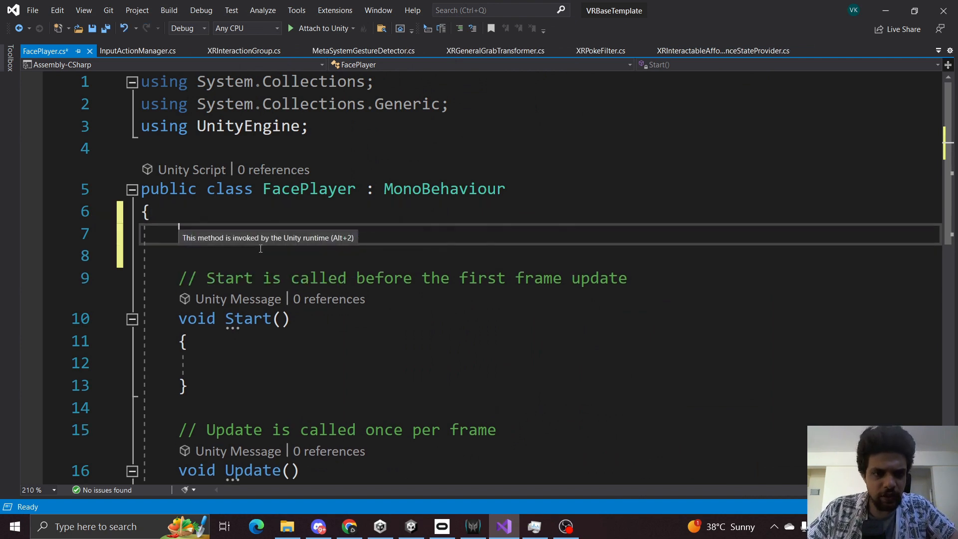
{"action": "type", "text": "public t"}
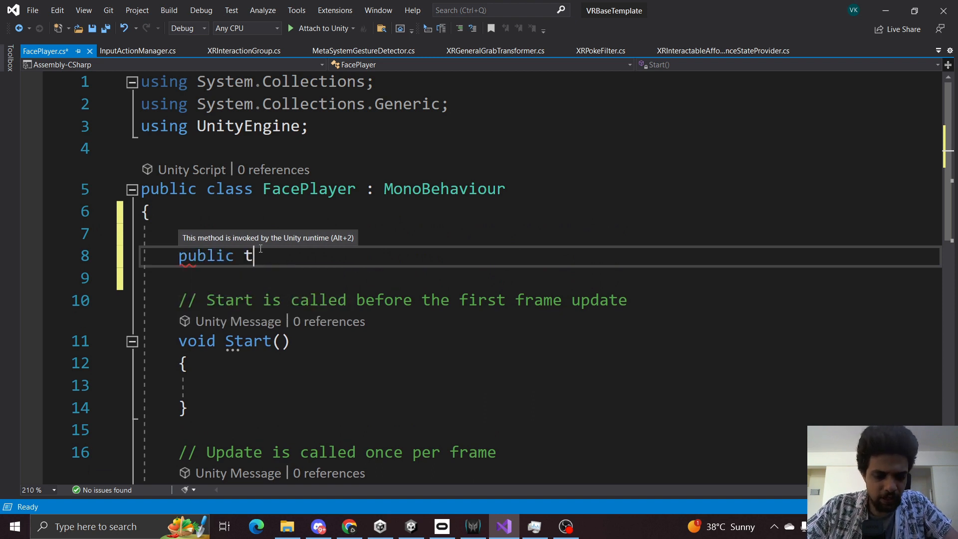
{"action": "type", "text": "rans"}
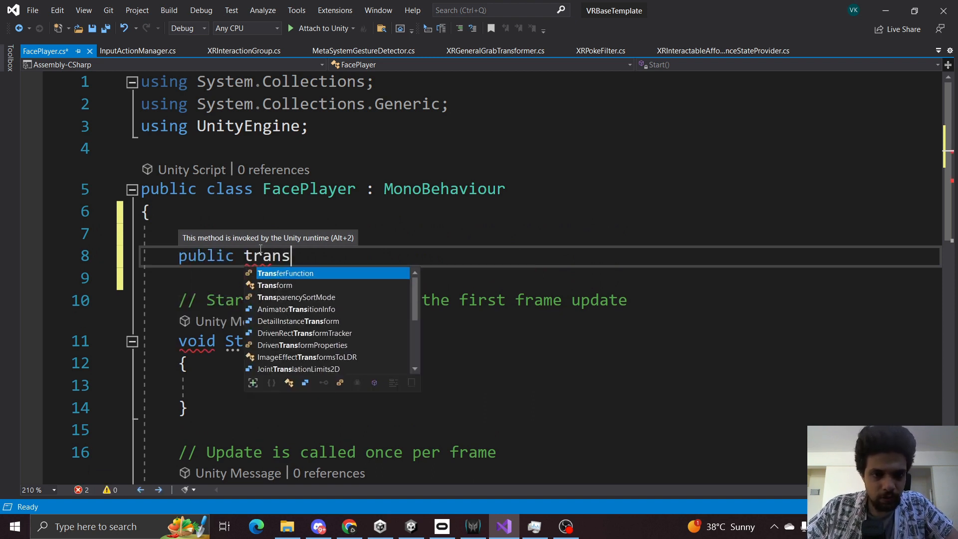
{"action": "key", "text": "Down"}
{"action": "type", "text": "pla"}
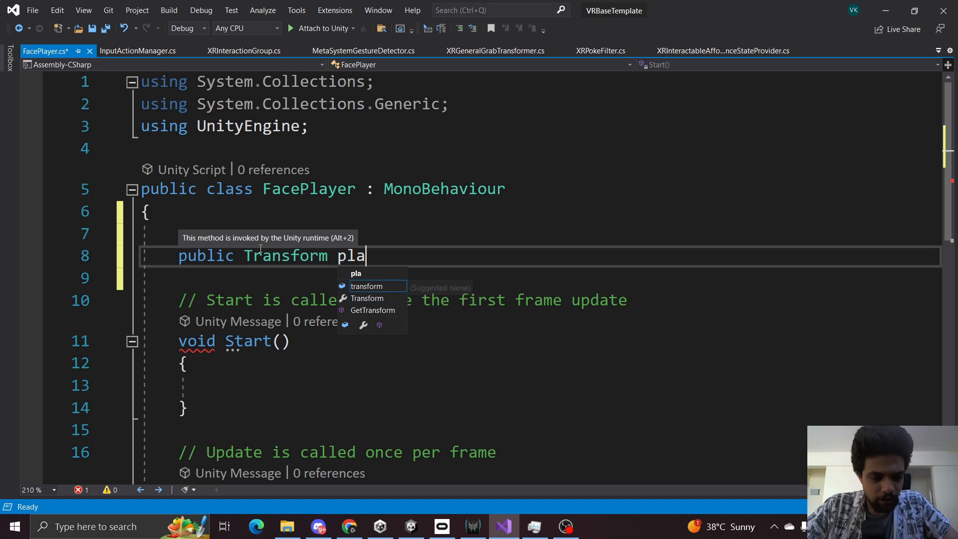
{"action": "type", "text": "yerCamera;"}
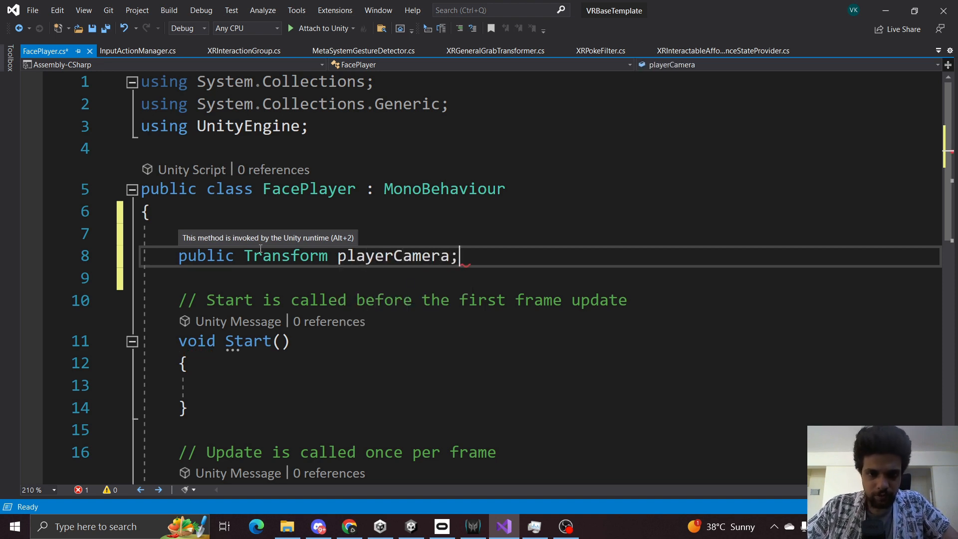
{"action": "key", "text": "ctrl+s"}
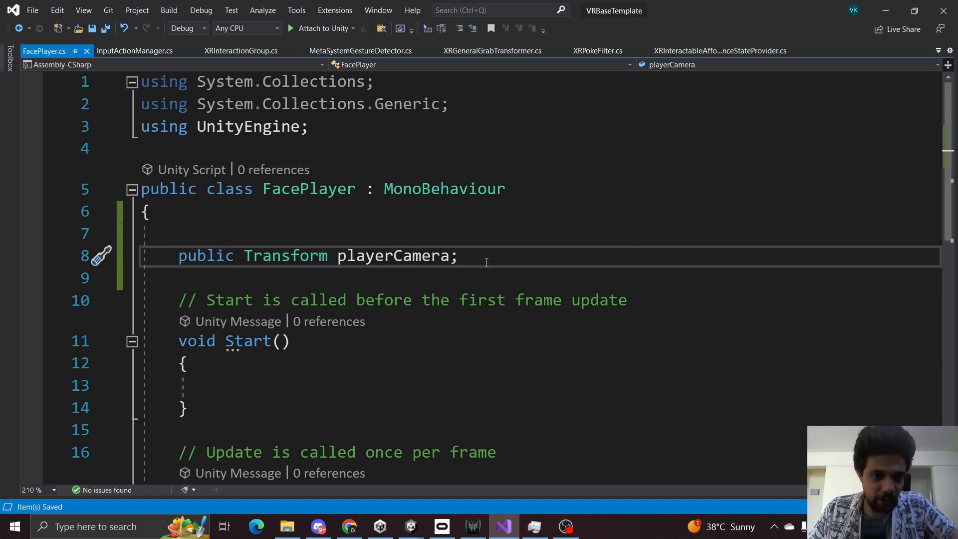
Add a private Vector3 field named lookAtPosition below playerCamera and save the script.
{"action": "key", "text": "Return"}
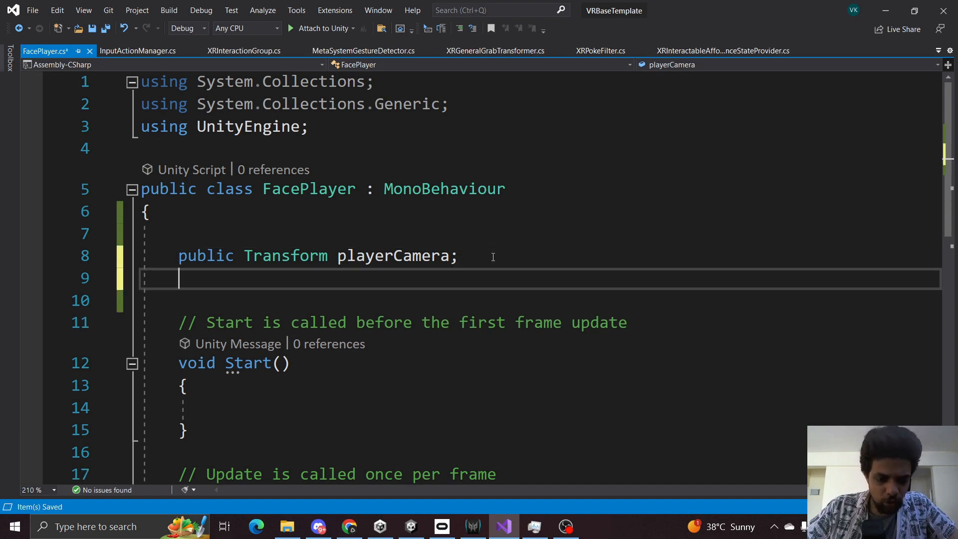
{"action": "type", "text": "vecto"}
{"action": "key", "text": "Down"}
{"action": "key", "text": "Down"}
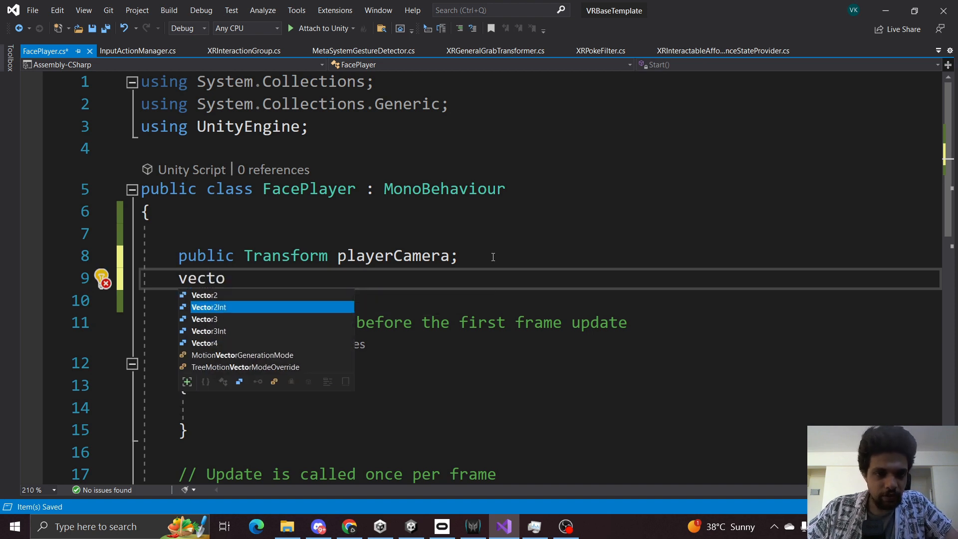
{"action": "key", "text": "Tab"}
{"action": "type", "text": "look"}
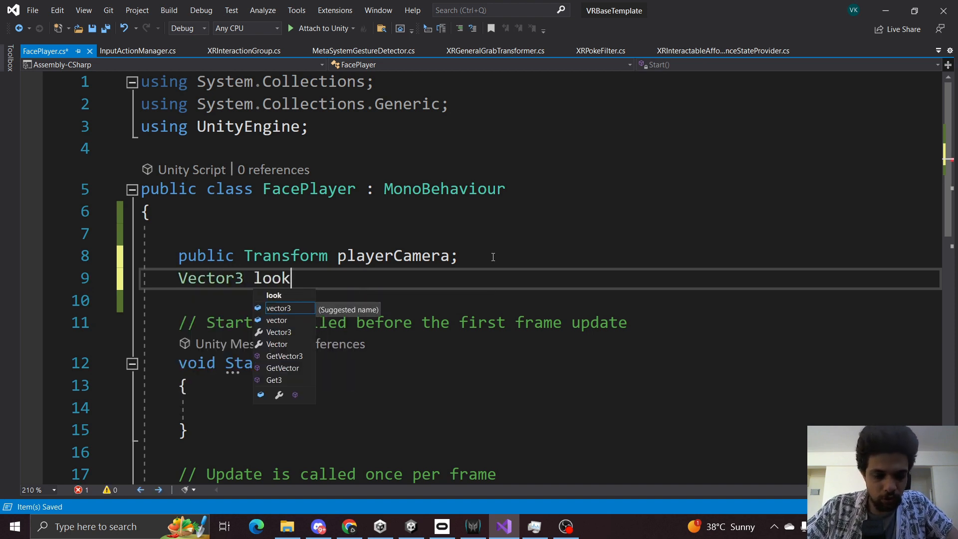
{"action": "type", "text": "AtPosition;"}
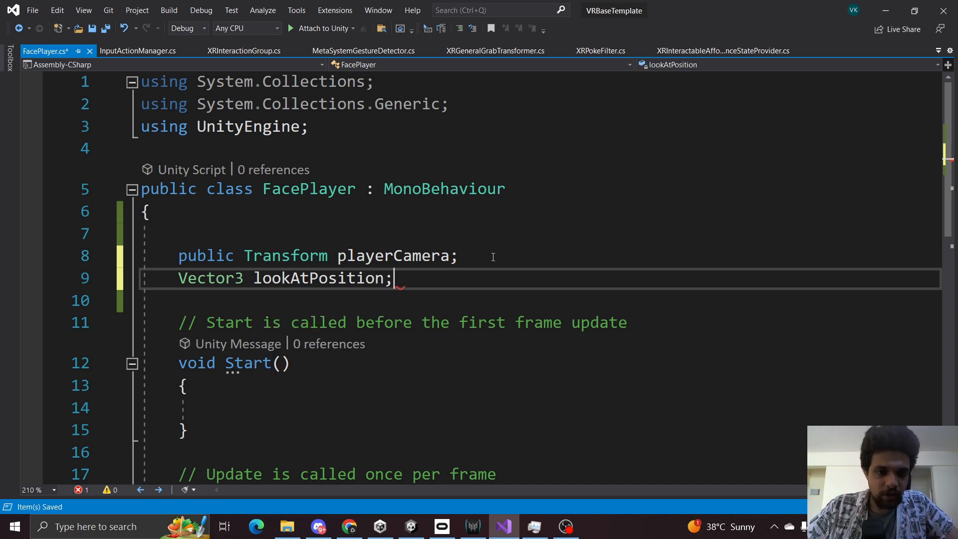
{"action": "key", "text": "ctrl+s"}
Review the FacePlayer class name and the playerCamera and lookAtPosition declarations.
{"action": "scroll", "coordinate": [439, 240], "scroll_direction": "down", "scroll_amount": 3}
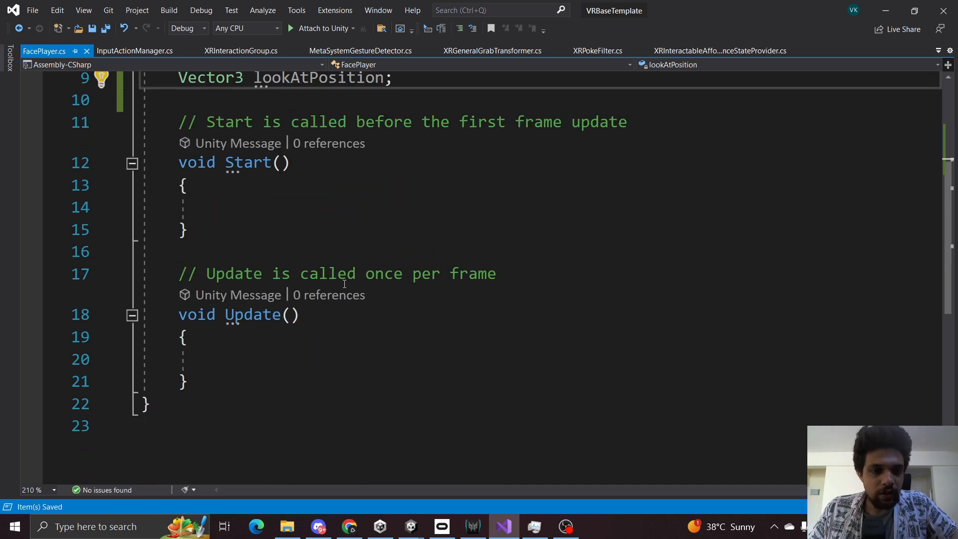
{"action": "scroll", "coordinate": [440, 240], "scroll_direction": "up", "scroll_amount": 3}
{"action": "double_click", "coordinate": [306, 189]}
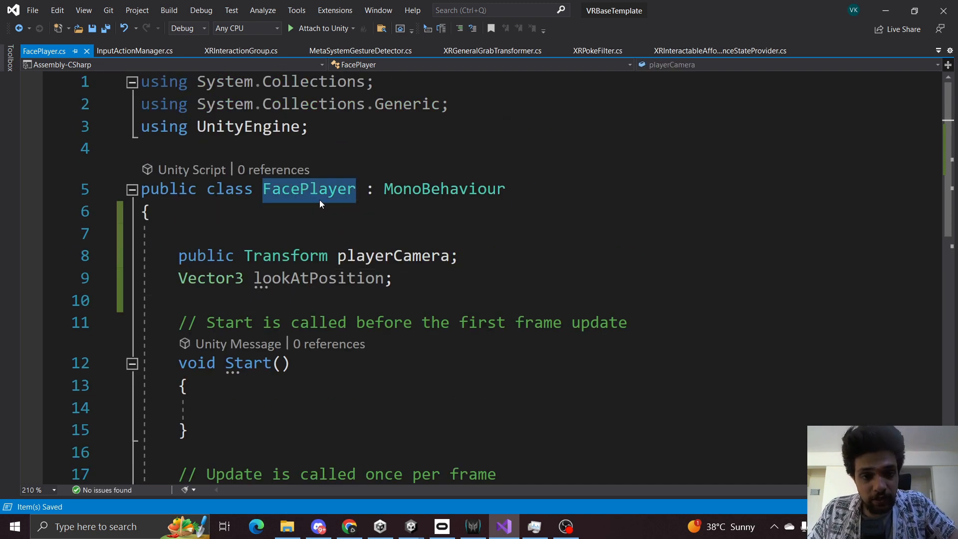
{"action": "left_click", "coordinate": [320, 233]}
{"action": "double_click", "coordinate": [313, 198]}
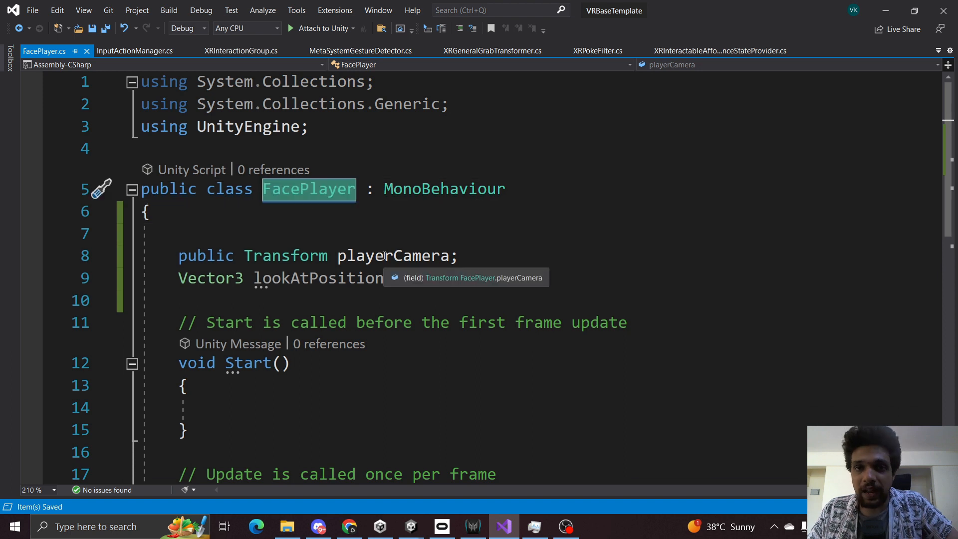
{"action": "double_click", "coordinate": [290, 280]}
{"action": "scroll", "coordinate": [323, 272], "scroll_direction": "down", "scroll_amount": 2}
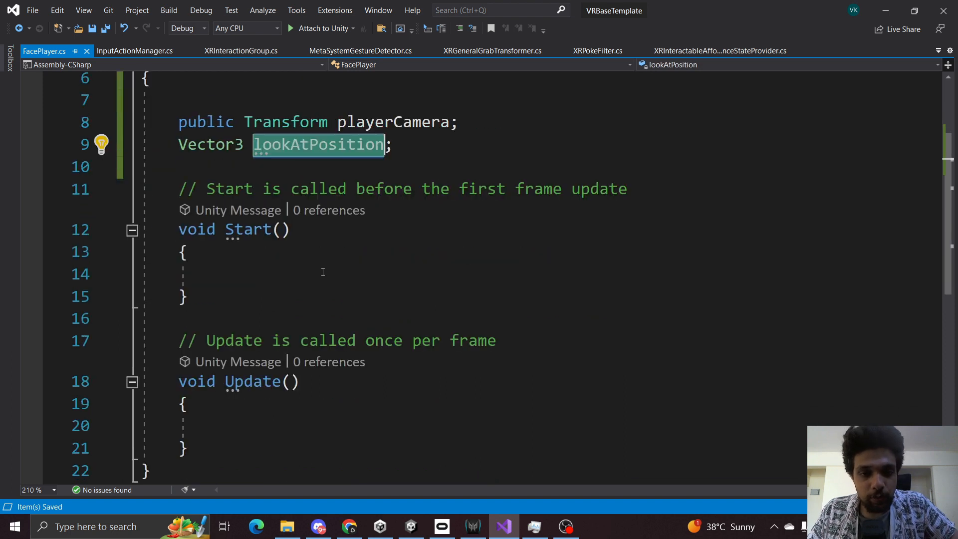
Delete the empty Start method with its comment and save the script.
{"action": "left_click_drag", "start_coordinate": [193, 167], "coordinate": [312, 312]}
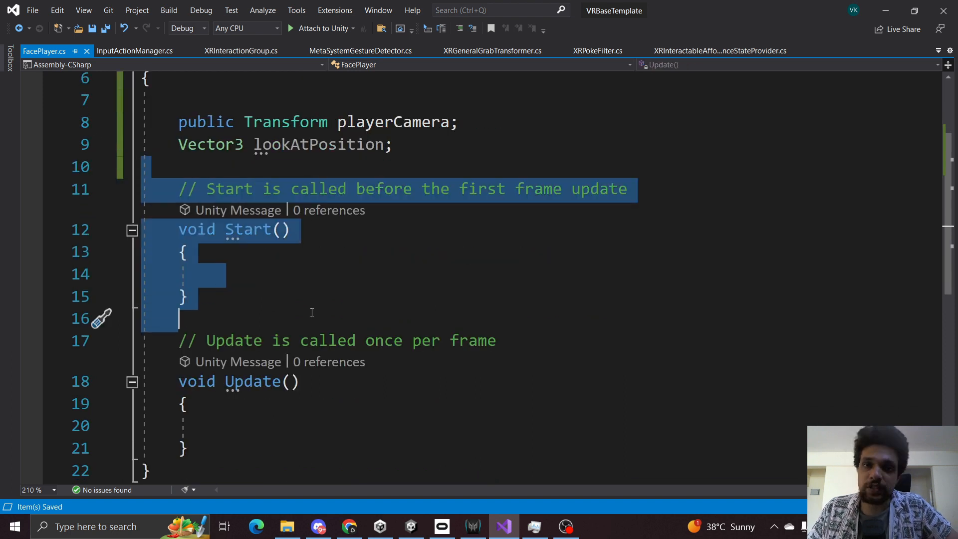
{"action": "key", "text": "Delete"}
{"action": "key", "text": "BackSpace"}
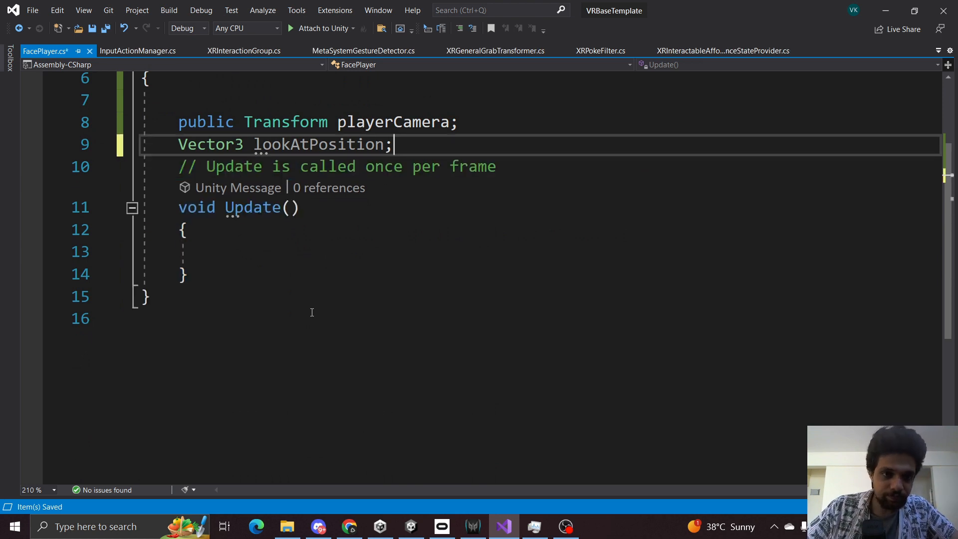
{"action": "key", "text": "Return"}
{"action": "key", "text": "ctrl+s"}
Inside Update, add an if block that runs only when playerCamera != null.
{"action": "left_click", "coordinate": [317, 275]}
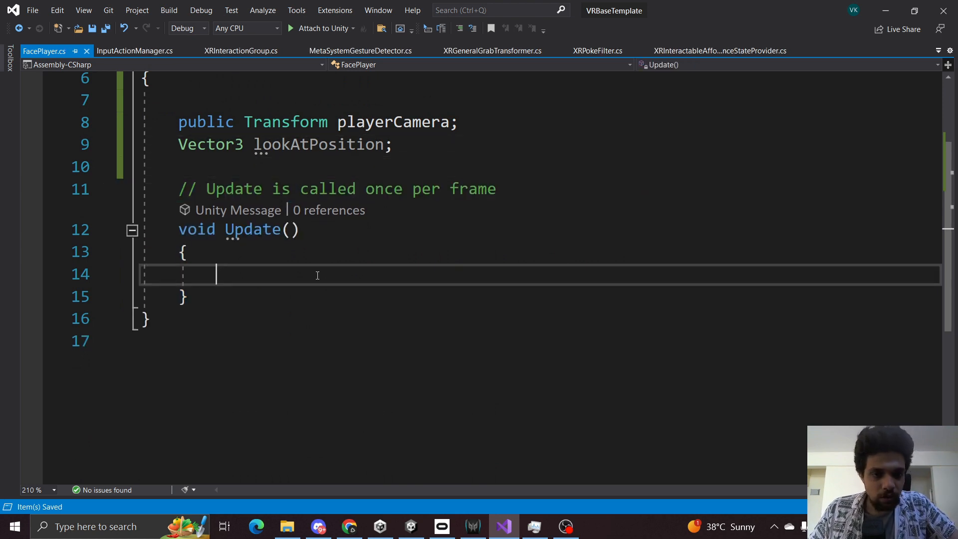
{"action": "type", "text": "if"}
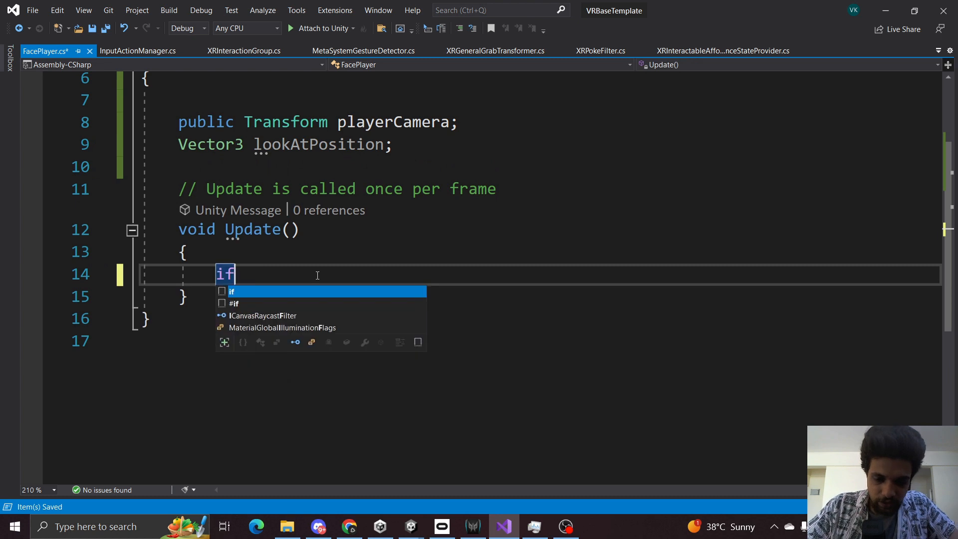
{"action": "type", "text": "(playerCamera"}
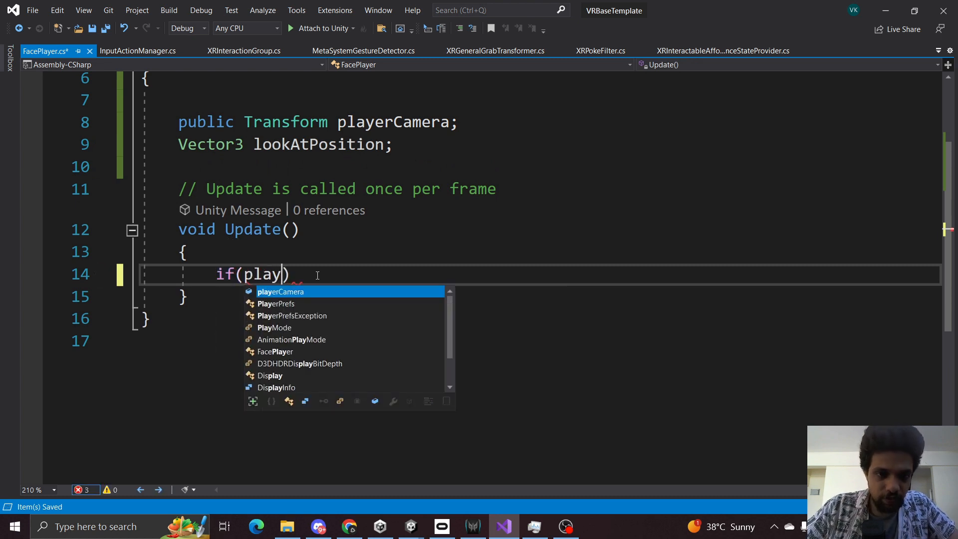
{"action": "type", "text": "!=null)"}
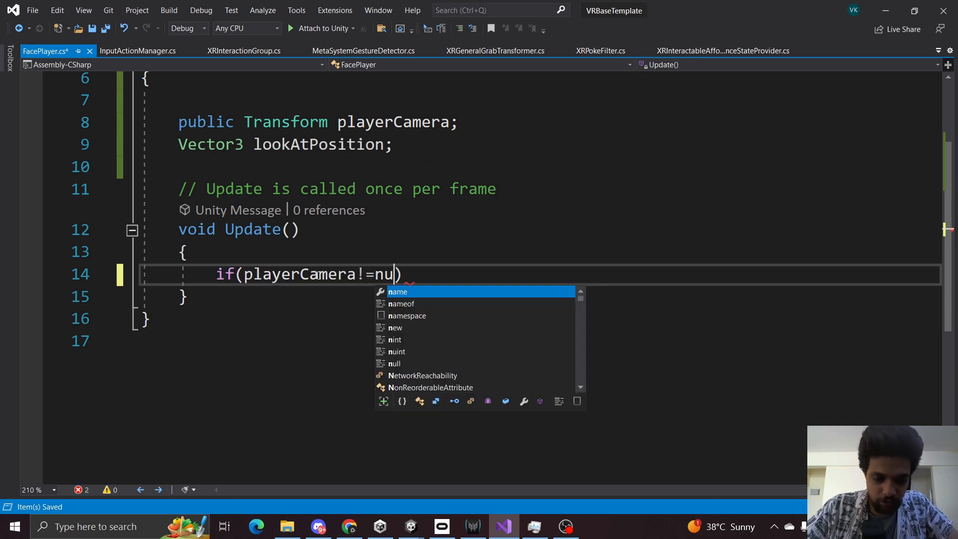
{"action": "key", "text": "Return"}
{"action": "type", "text": "{"}
{"action": "key", "text": "Return"}
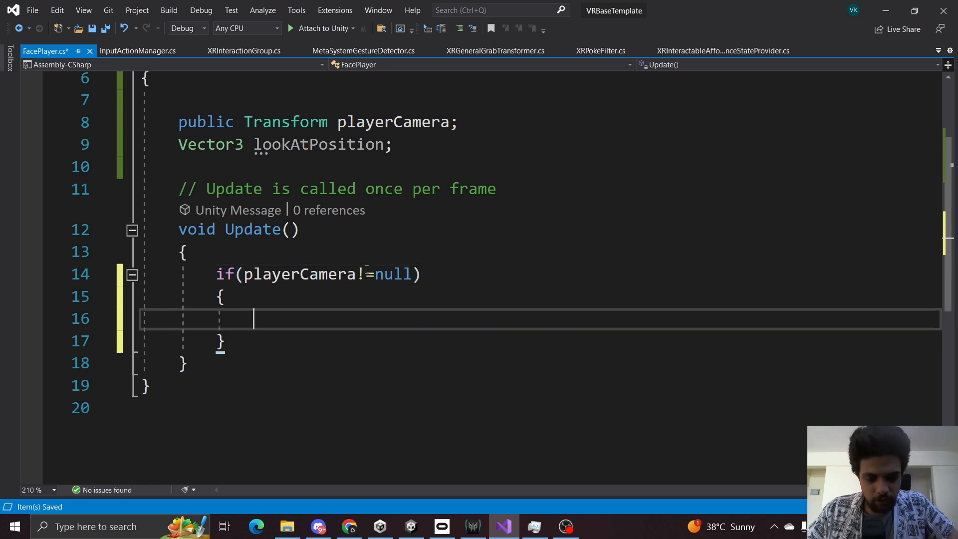
Inside the null check, assign lookAtPosition a new Vector3 from playerCamera.position.x and transform.position.y.
{"action": "type", "text": "lookat"}
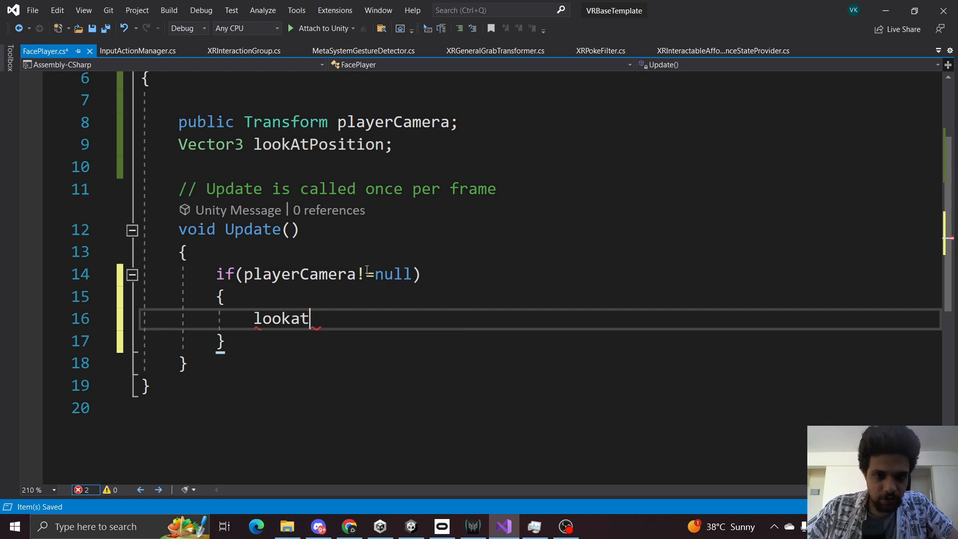
{"action": "key", "text": "Tab"}
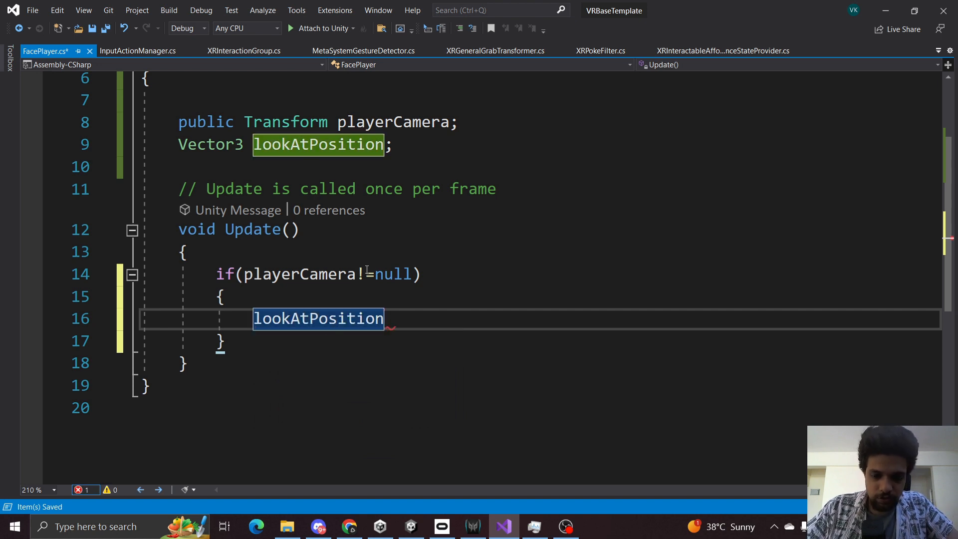
{"action": "type", "text": "= "}
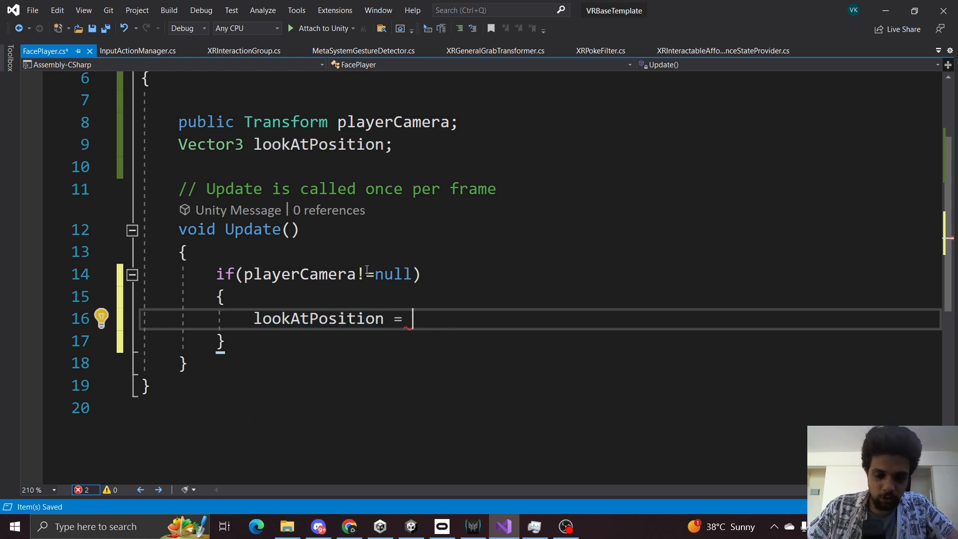
{"action": "type", "text": "new vec"}
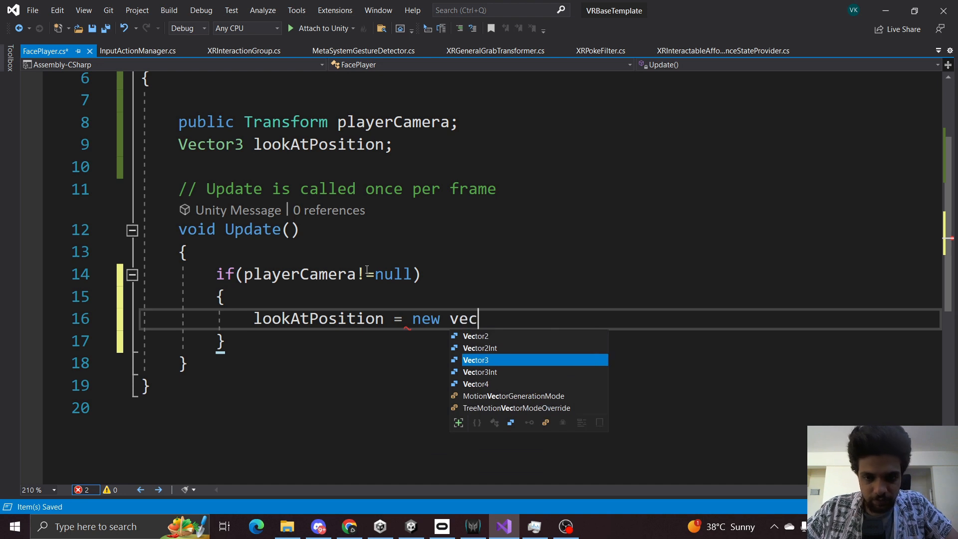
{"action": "key", "text": "Tab"}
{"action": "type", "text": "("}
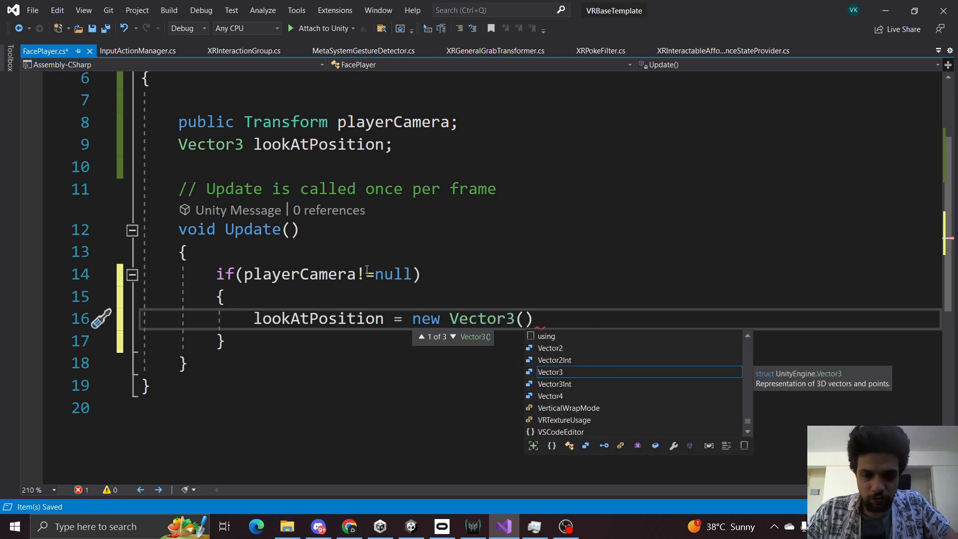
{"action": "type", "text": "playerCamera"}
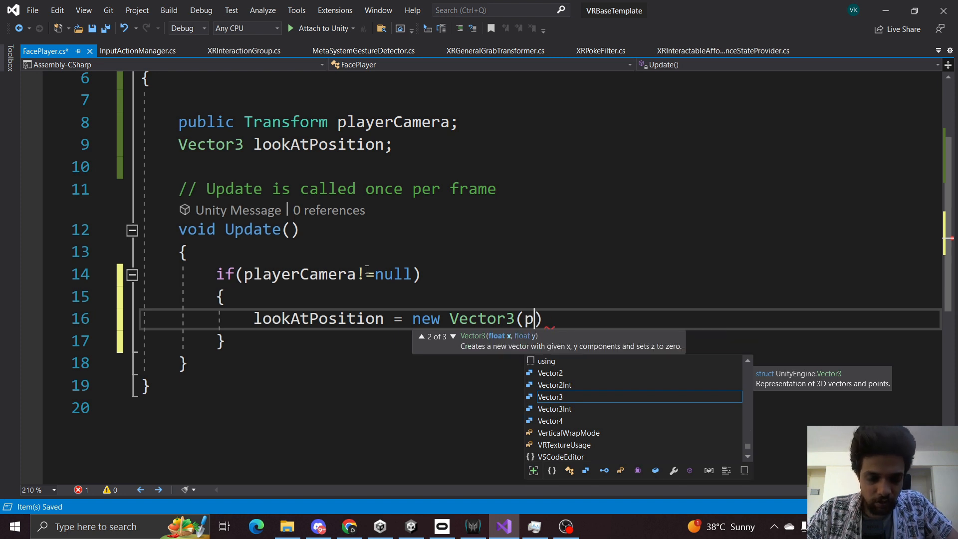
{"action": "type", "text": ".position"}
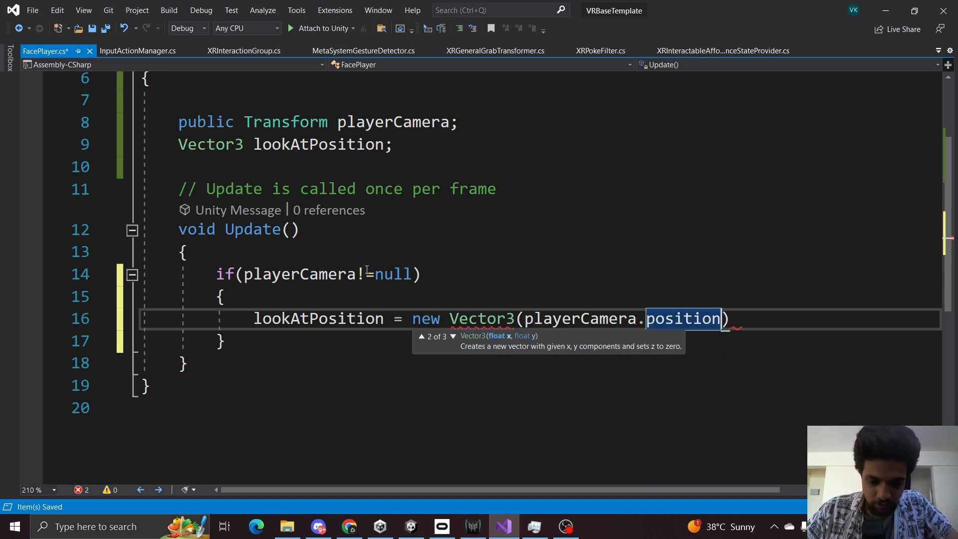
{"action": "type", "text": ".x,"}
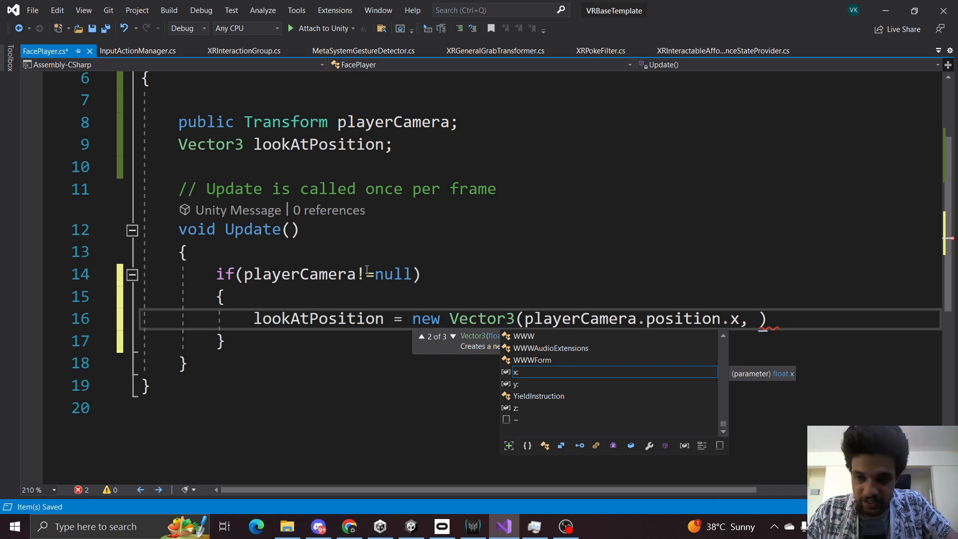
{"action": "type", "text": "transform."}
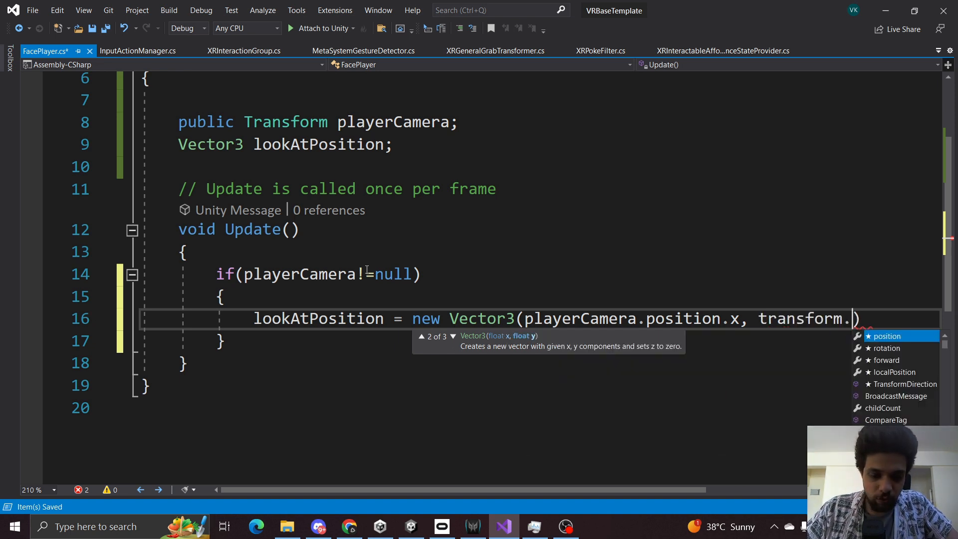
{"action": "type", "text": "position"}
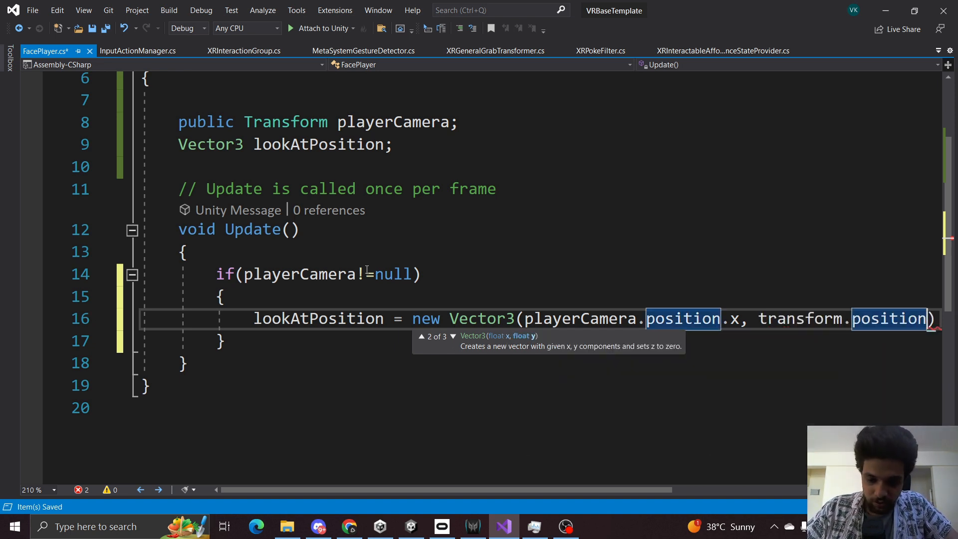
{"action": "type", "text": ".y"}
Complete the Vector3 with playerCamera.position.z as its third component, end the statement with a semicolon, and save the script.
{"action": "key", "text": "Escape"}
{"action": "key", "text": "Down"}
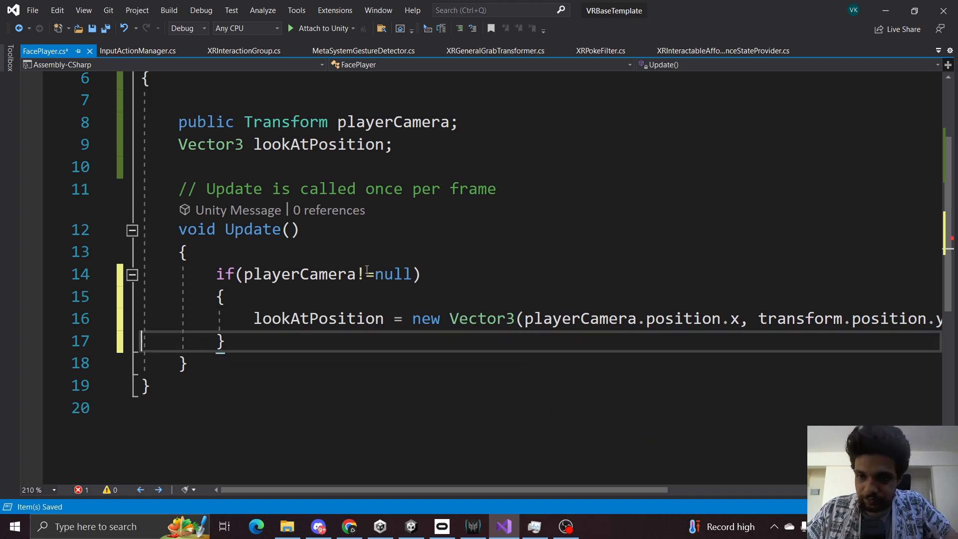
{"action": "key", "text": "Up"}
{"action": "key", "text": "End"}
{"action": "key", "text": "Left"}
{"action": "type", "text": ", "}
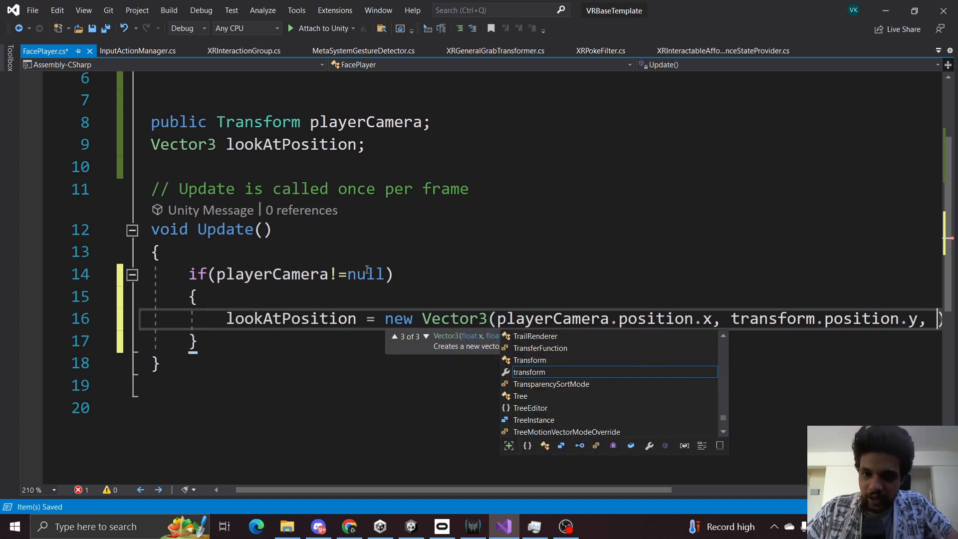
{"action": "type", "text": "playerCamera"}
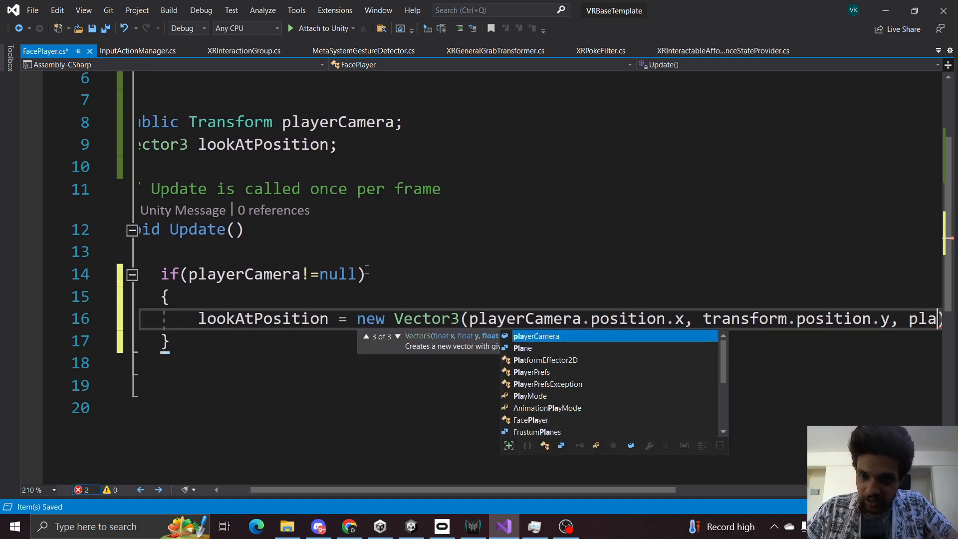
{"action": "type", "text": ".position"}
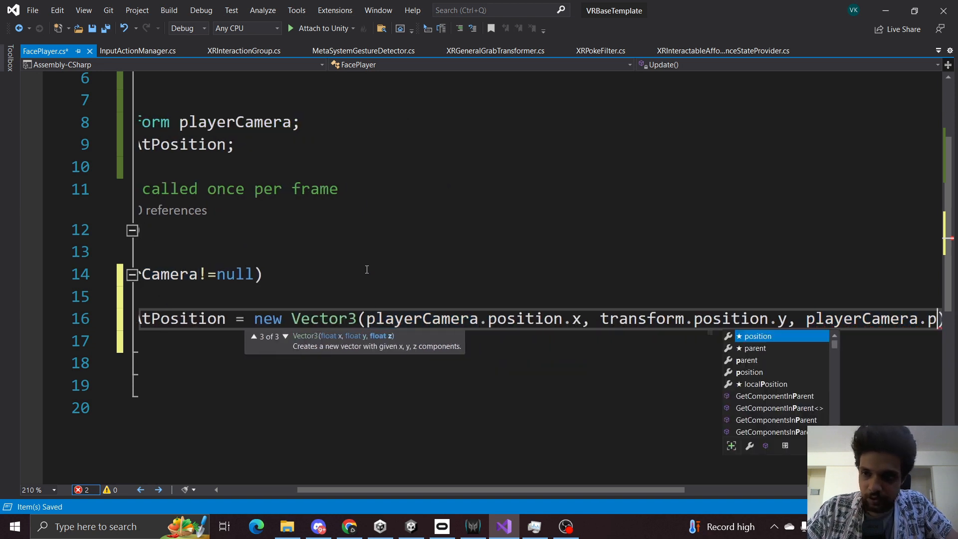
{"action": "type", "text": ".z"}
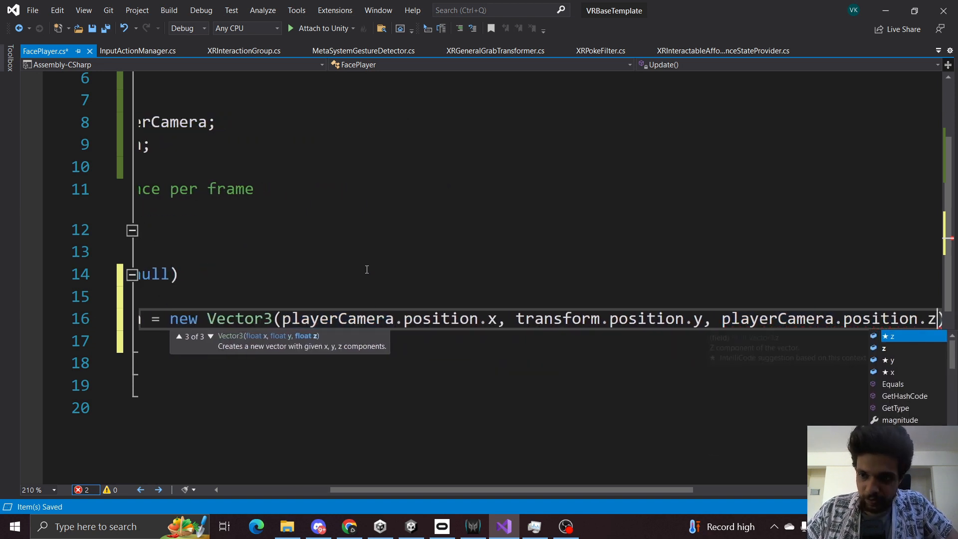
{"action": "key", "text": "Escape"}
{"action": "type", "text": ";"}
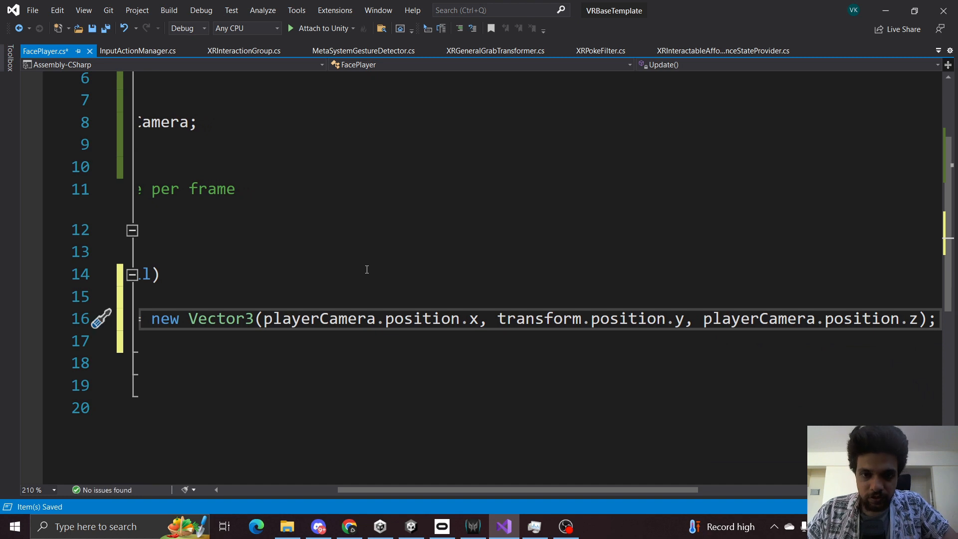
{"action": "key", "text": "ctrl+s"}
Below the assignment, add transform.LookAt(lookAtPosition); inside the null check and save the script.
{"action": "key", "text": "Return"}
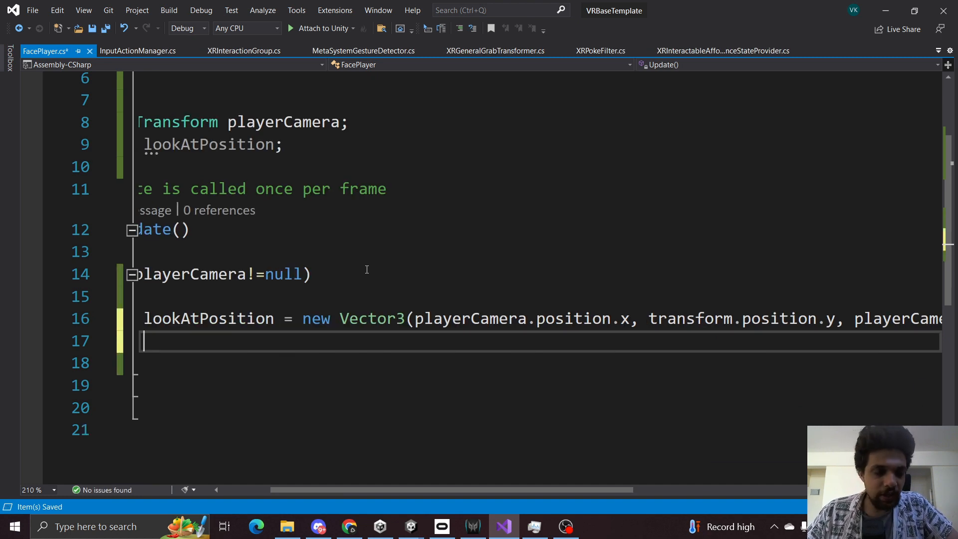
{"action": "key", "text": "Return"}
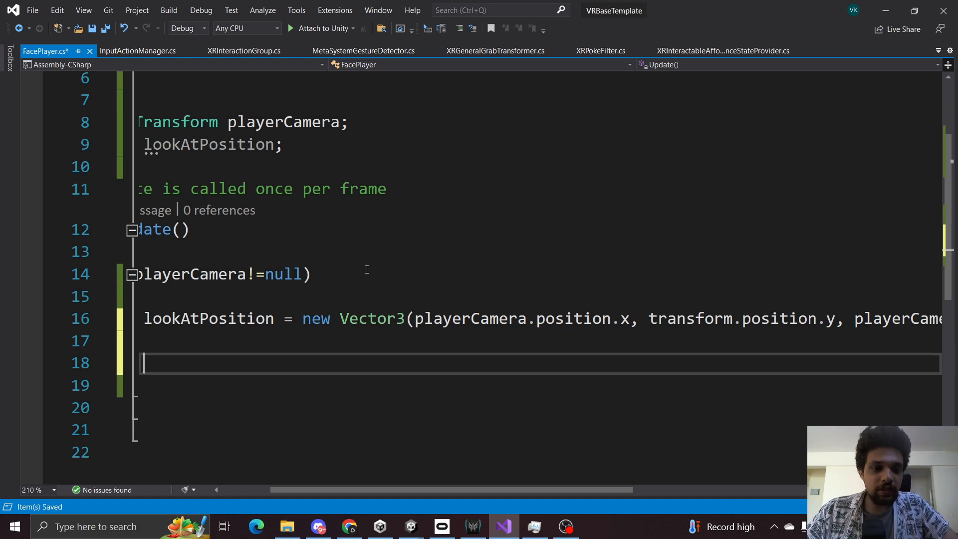
{"action": "key", "text": "Up"}
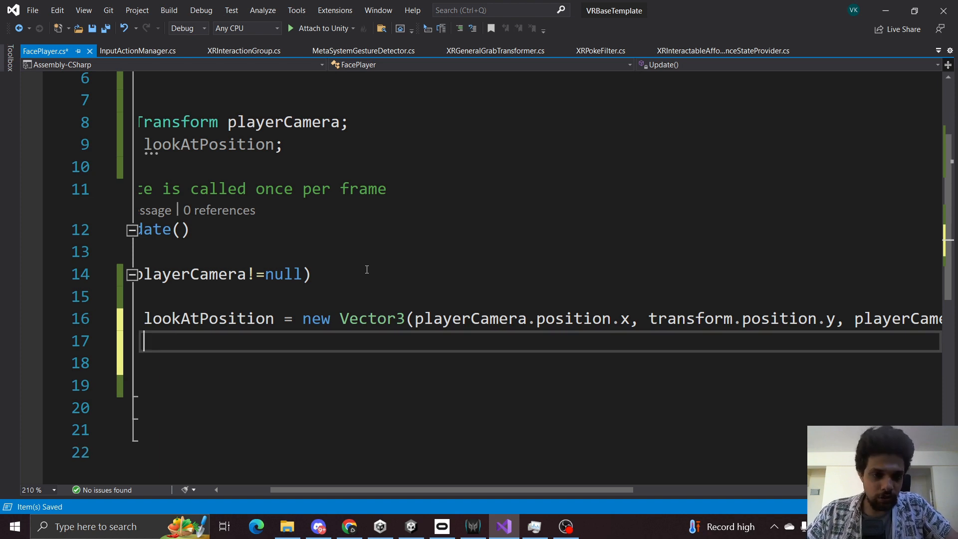
{"action": "key", "text": "Return"}
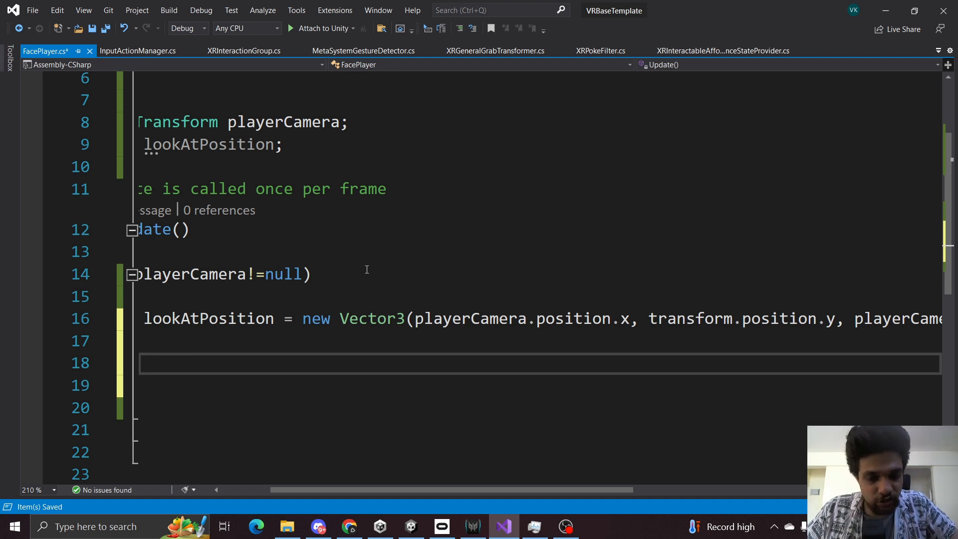
{"action": "left_click_drag", "start_coordinate": [390, 489], "coordinate": [359, 499]}
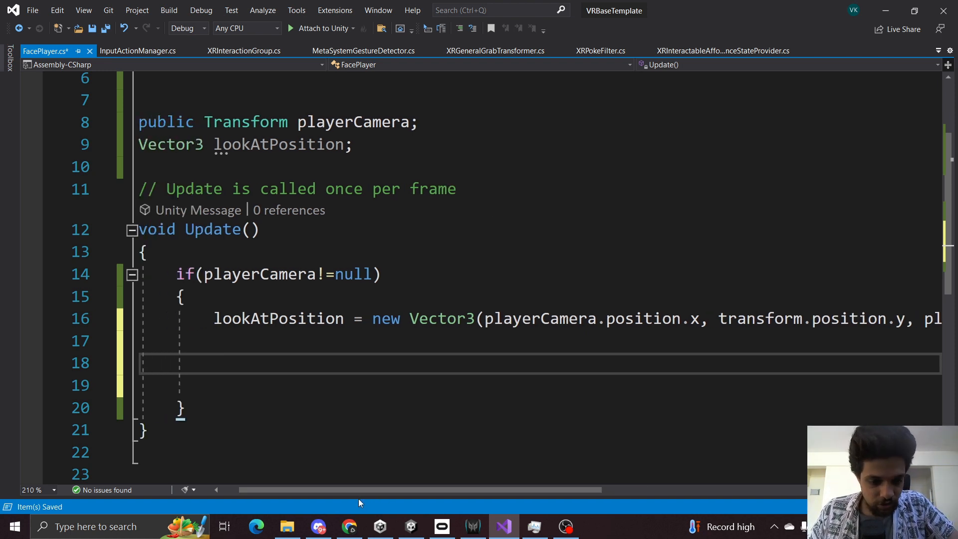
{"action": "type", "text": "transform.LookAt"}
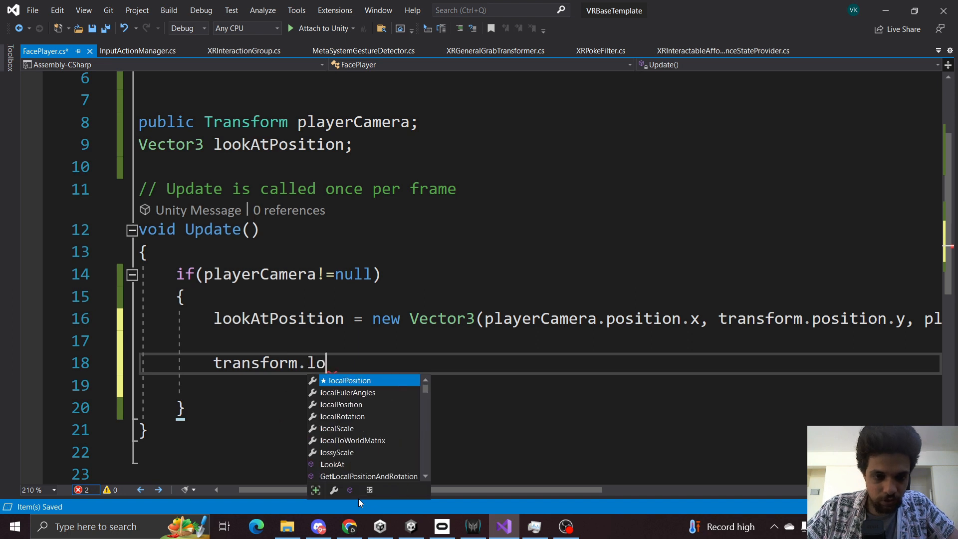
{"action": "type", "text": "(look"}
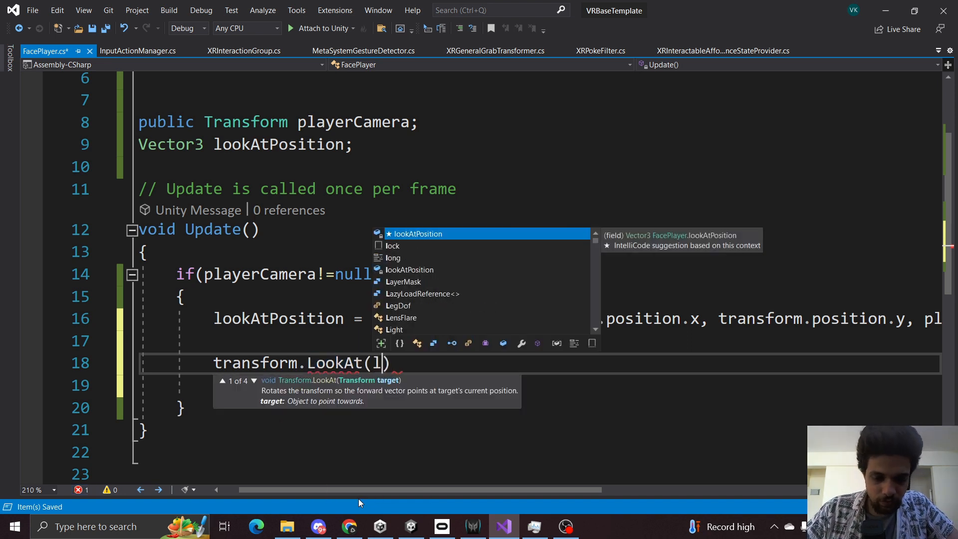
{"action": "type", "text": "AtPosition);"}
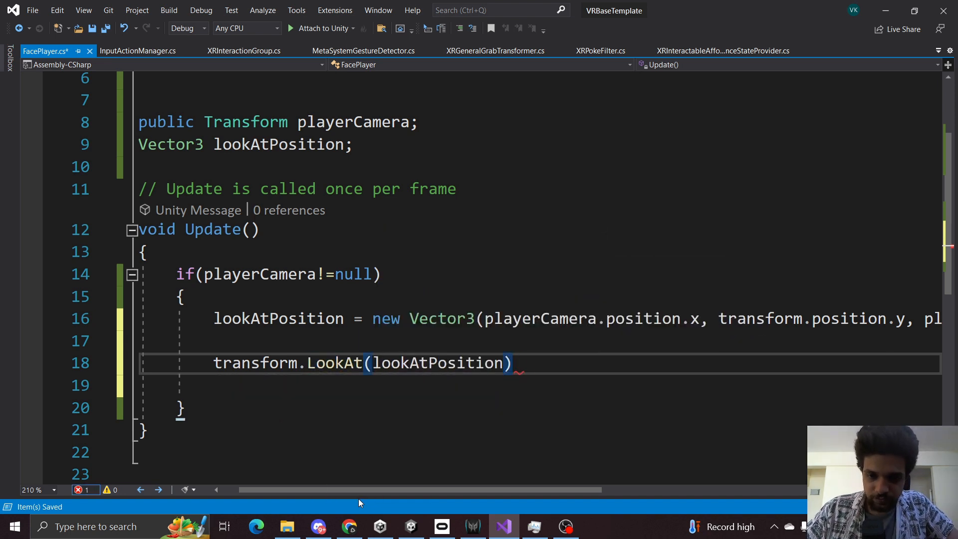
{"action": "key", "text": "ctrl+s"}
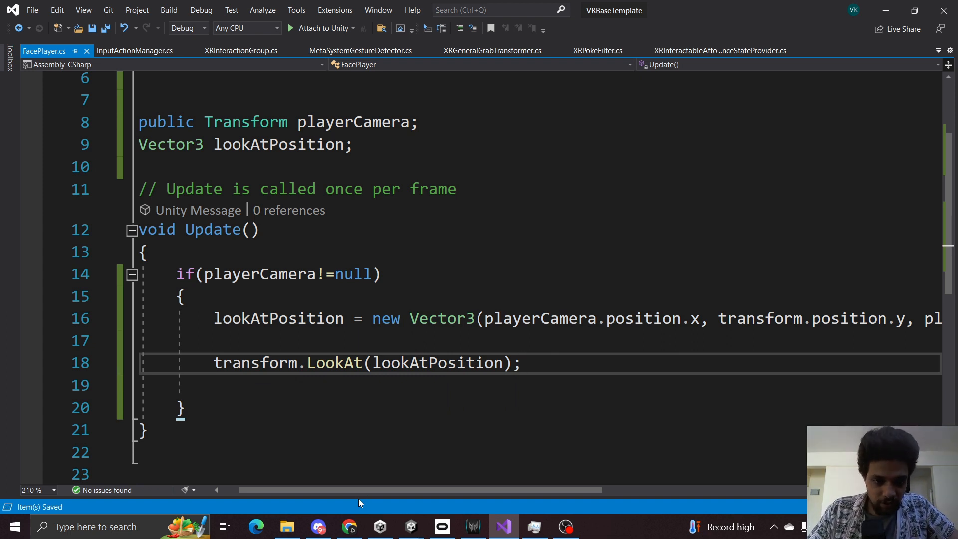
Add a line setting transform.forward = -transform.forward; after the LookAt call and save the script.
{"action": "key", "text": "Return"}
{"action": "key", "text": "Return"}
{"action": "type", "text": "tran"}
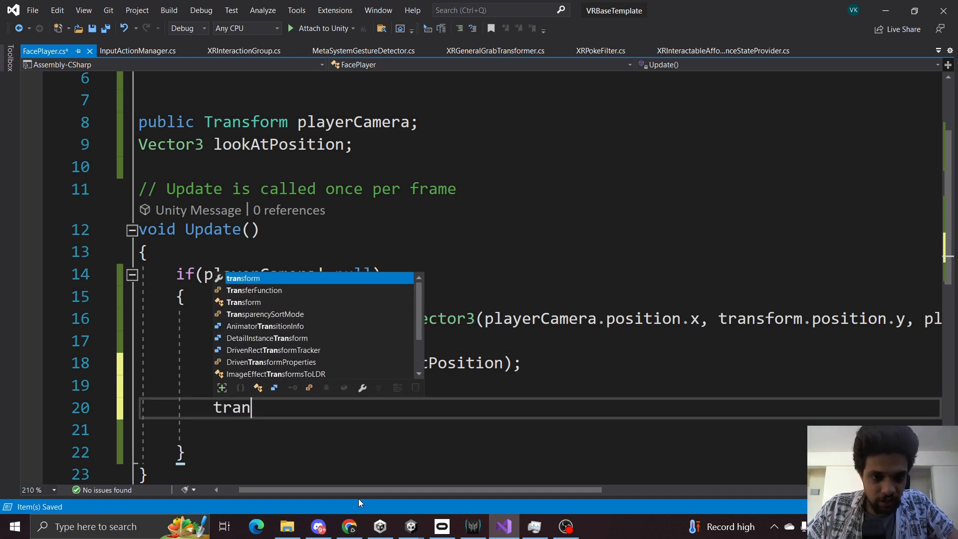
{"action": "type", "text": "sform.forward"}
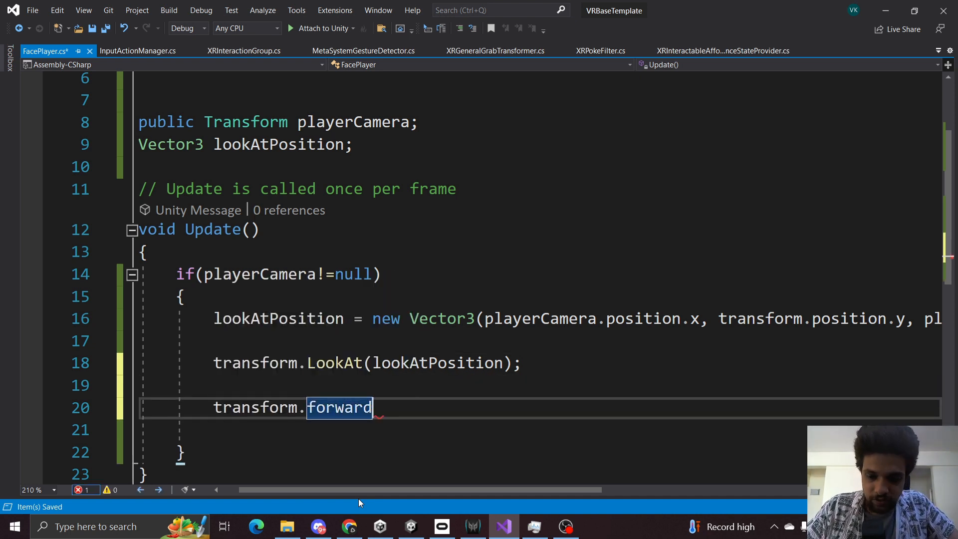
{"action": "type", "text": " = -tra"}
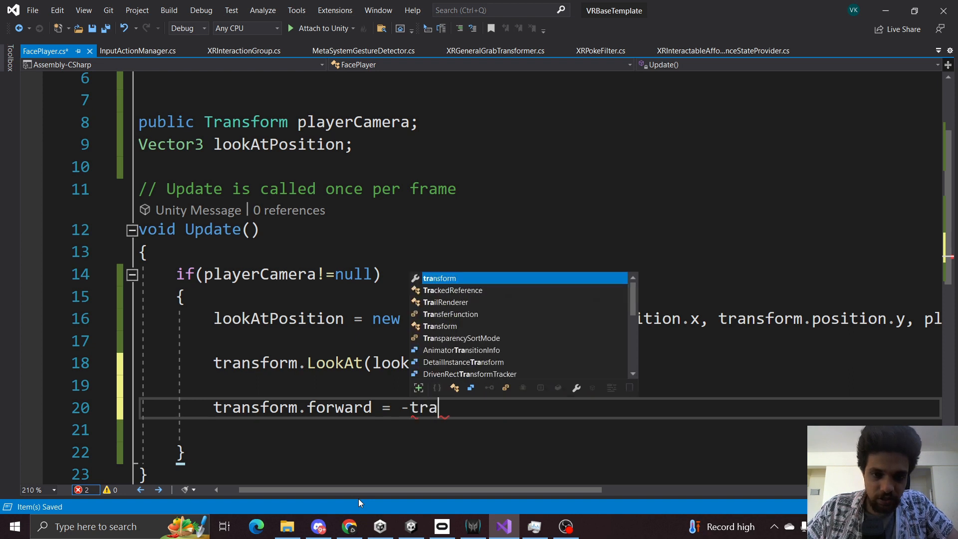
{"action": "type", "text": "nsform.forward"}
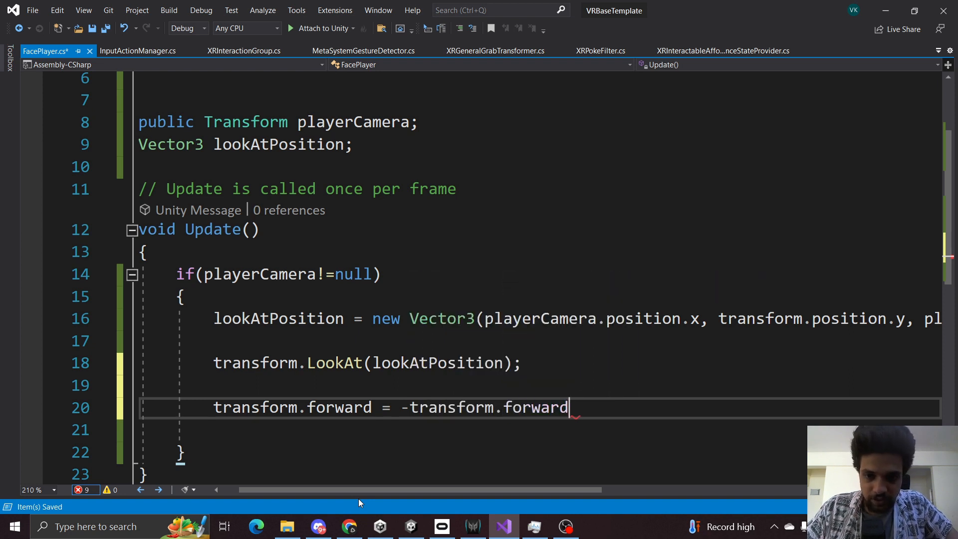
{"action": "type", "text": ";"}
{"action": "key", "text": "ctrl+s"}
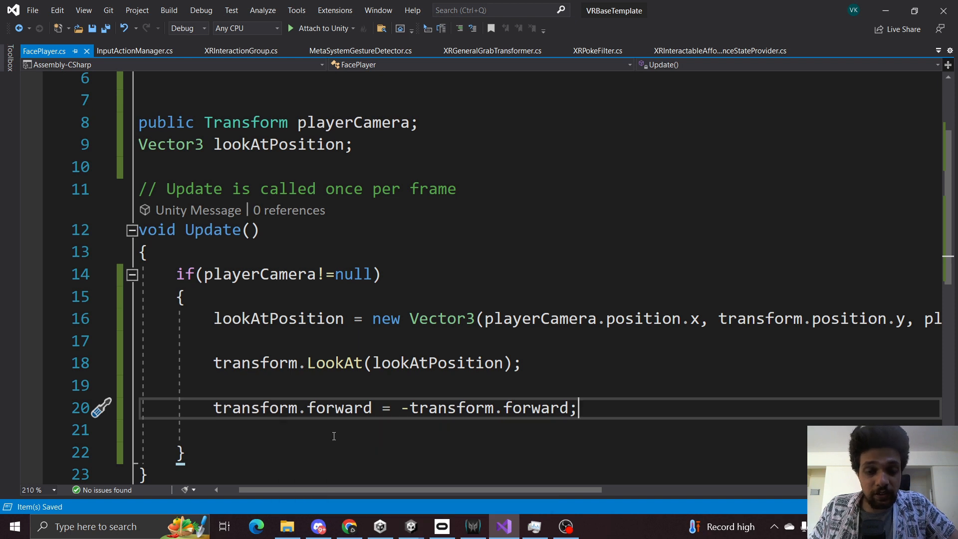
Switch to Unity, select VRCanvas and orbit the Scene view to examine the canvas from its front and back.
{"action": "left_click", "coordinate": [353, 469]}
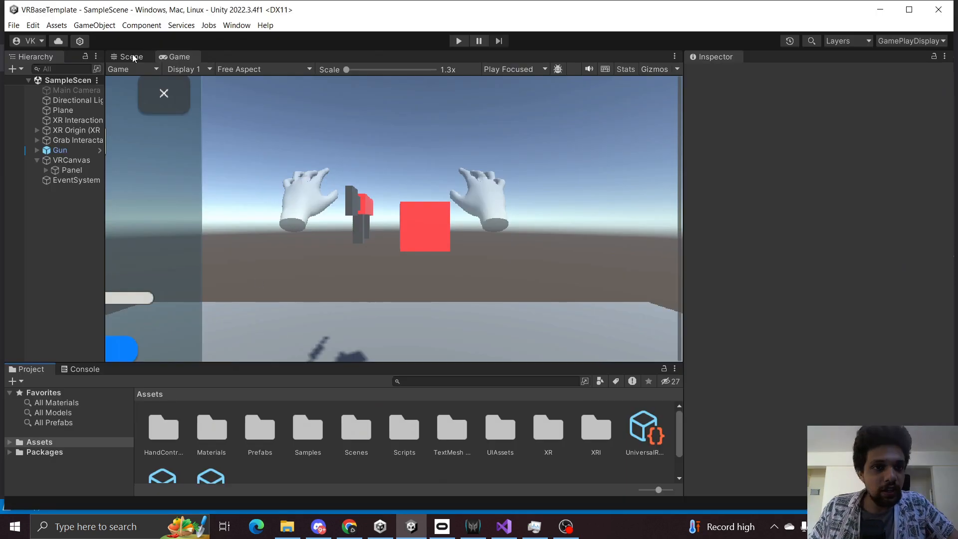
{"action": "left_click", "coordinate": [131, 56]}
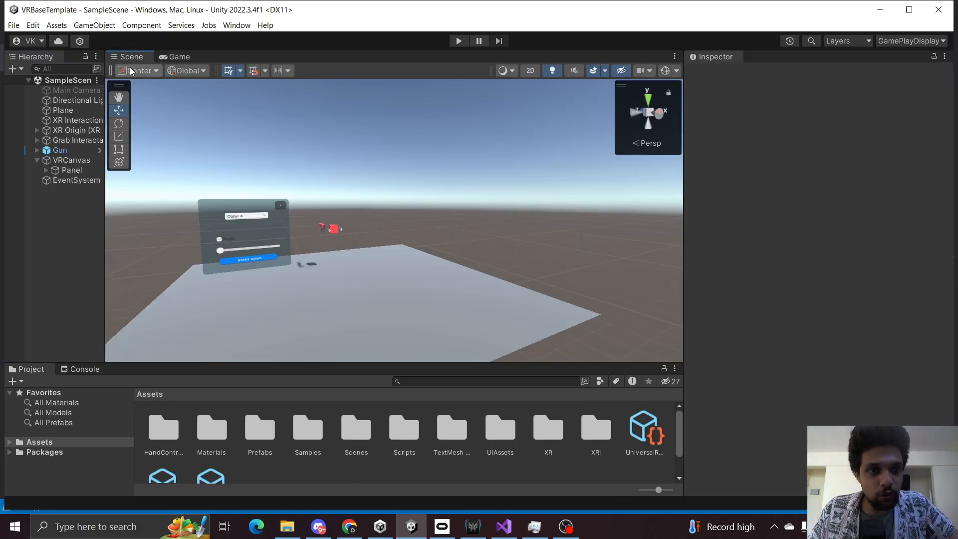
{"action": "left_click", "coordinate": [71, 159]}
{"action": "right_click_drag", "start_coordinate": [264, 234], "coordinate": [397, 236]}
{"action": "key", "text": "w"}
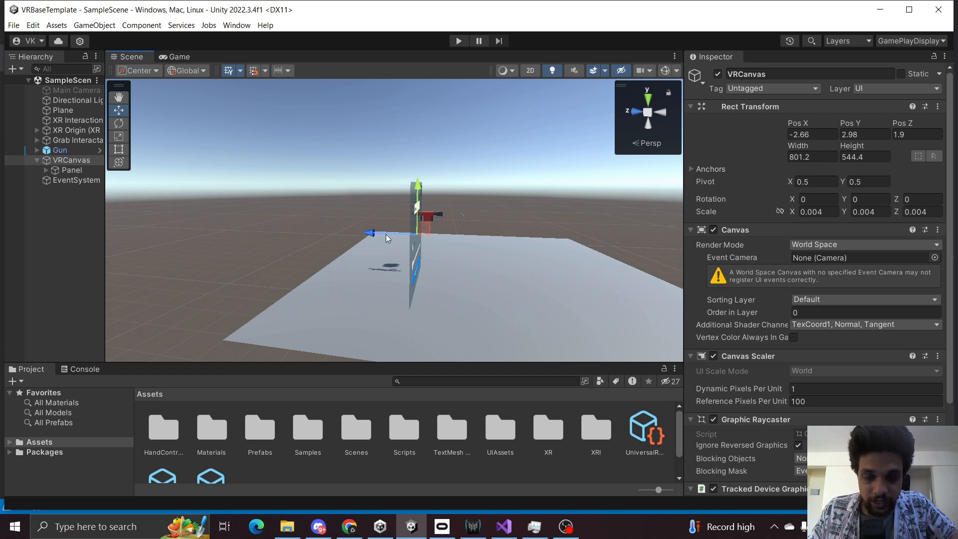
{"action": "right_click_drag", "start_coordinate": [478, 245], "coordinate": [838, 257]}
{"action": "key", "text": "a"}
{"action": "key", "text": "w"}
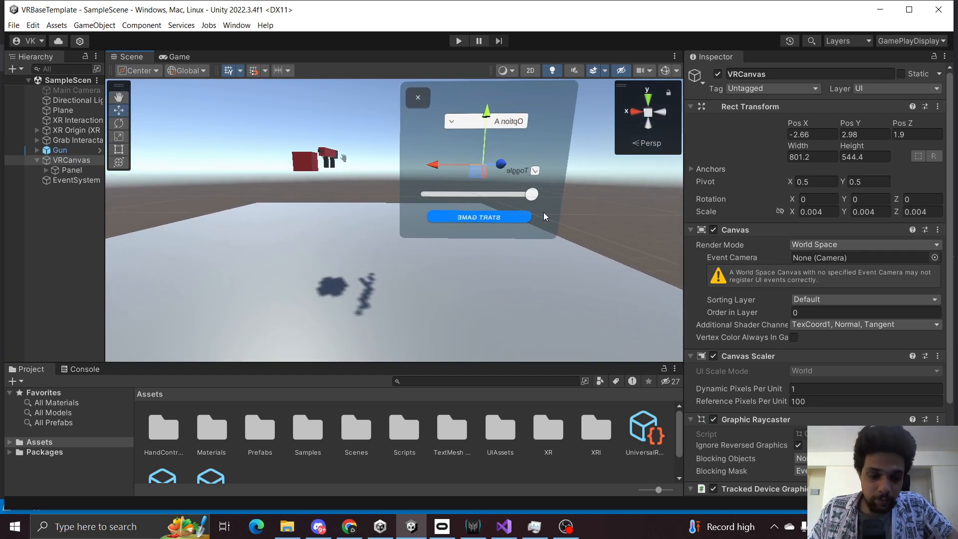
{"action": "right_click_drag", "start_coordinate": [478, 206], "coordinate": [482, 183]}
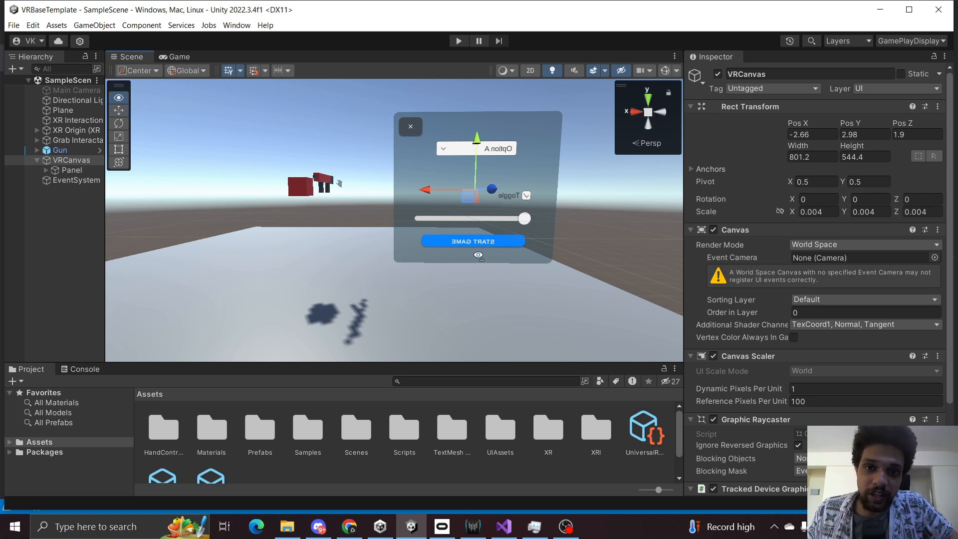
{"action": "key", "text": "a"}
{"action": "right_click_drag", "start_coordinate": [478, 255], "coordinate": [624, 237]}
{"action": "left_click", "coordinate": [506, 526]}
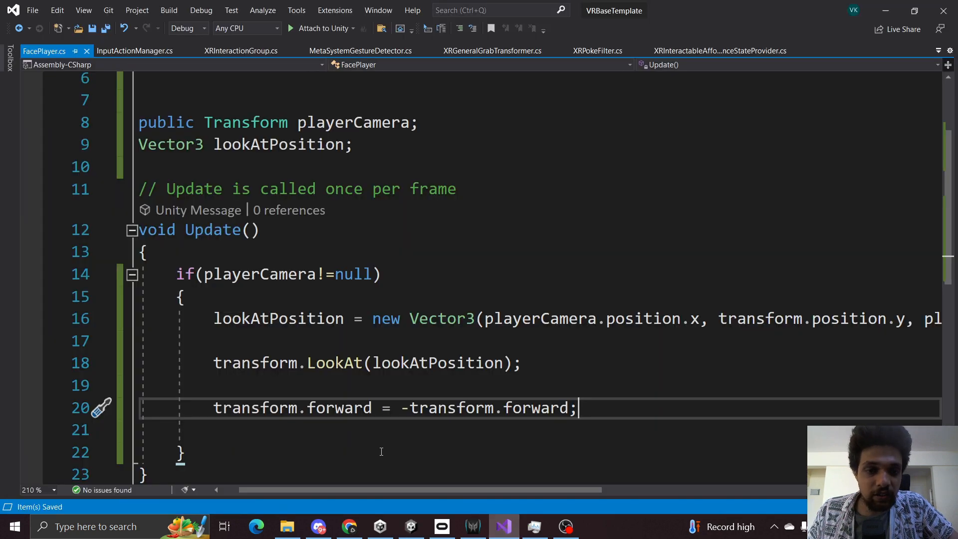
{"action": "left_click", "coordinate": [886, 11]}
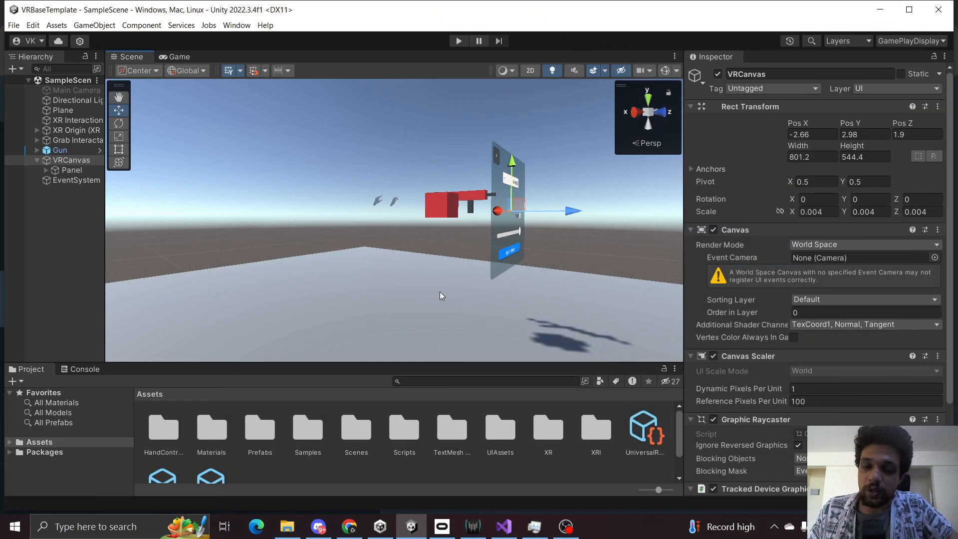
{"action": "key", "text": "a"}
{"action": "right_click_drag", "start_coordinate": [441, 294], "coordinate": [174, 215]}
{"action": "key", "text": "w"}
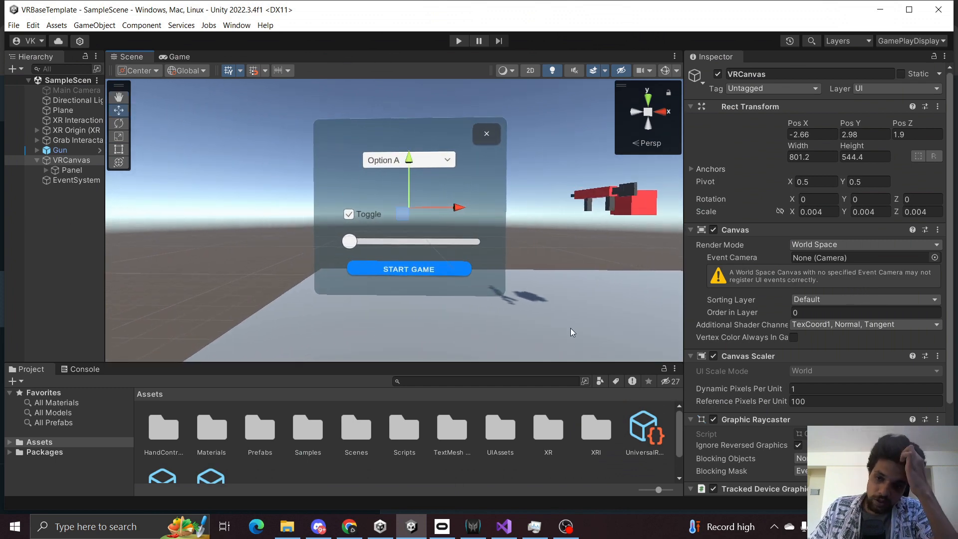
Open the Scripts folder and attach the FacePlayer script to VRCanvas as a new component.
{"action": "scroll", "coordinate": [813, 338], "scroll_direction": "down", "scroll_amount": 3}
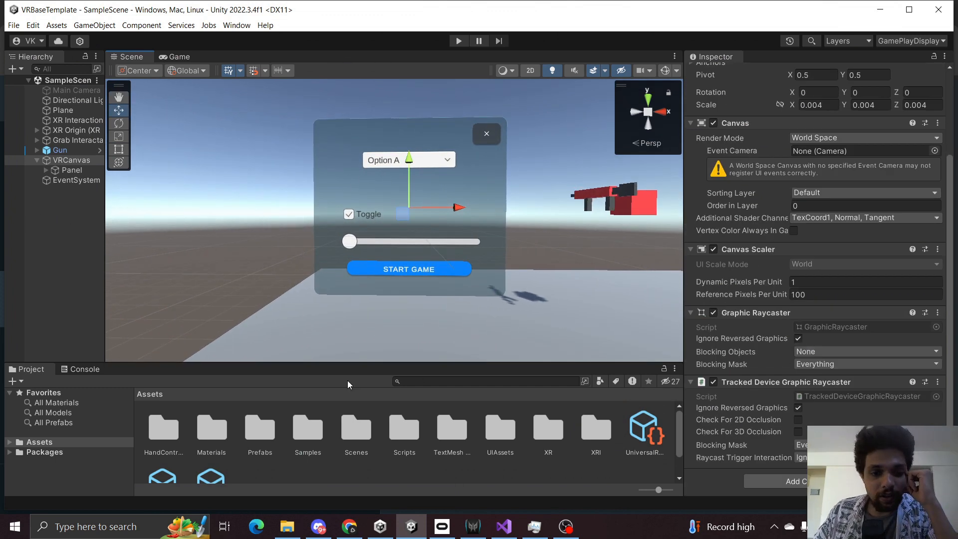
{"action": "double_click", "coordinate": [409, 443]}
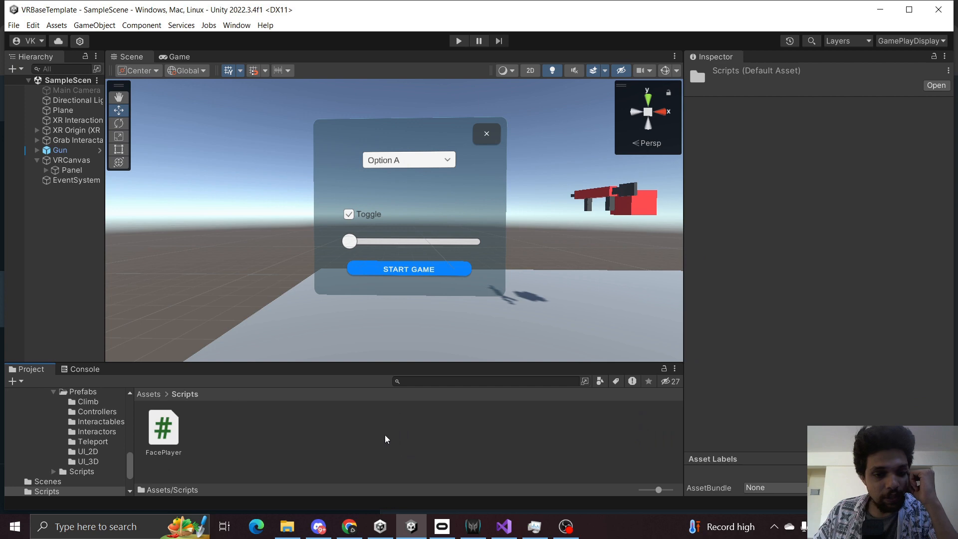
{"action": "left_click", "coordinate": [73, 161]}
{"action": "left_click", "coordinate": [36, 160]}
{"action": "scroll", "coordinate": [808, 374], "scroll_direction": "down", "scroll_amount": 3}
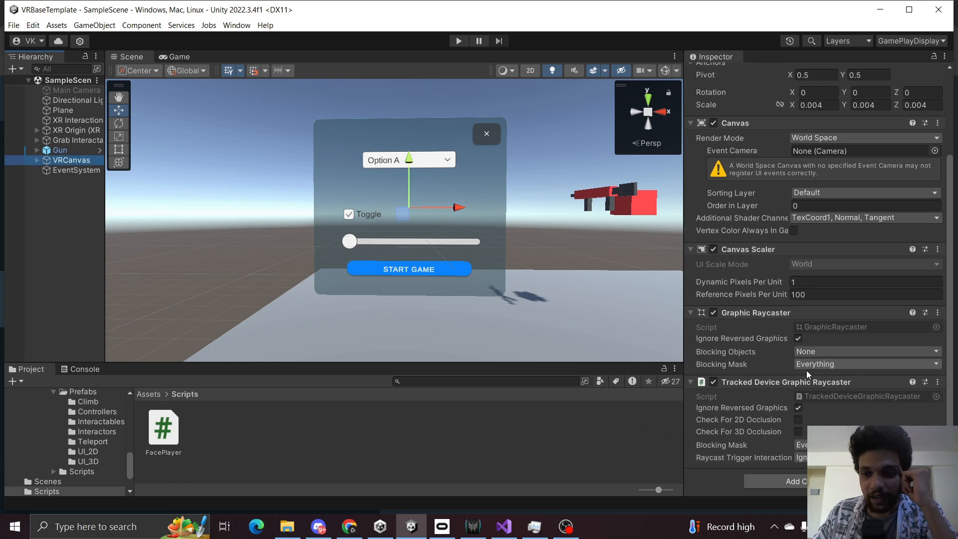
{"action": "left_click_drag", "start_coordinate": [164, 428], "coordinate": [756, 438]}
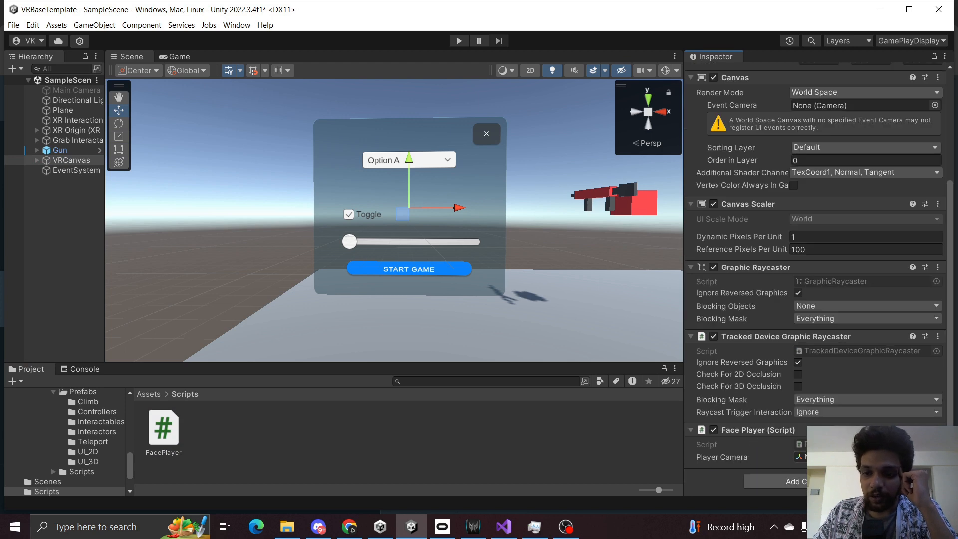
Expand XR Origin down to the Main Camera under Camera Offset, widen the Hierarchy, and save the scene.
{"action": "left_click", "coordinate": [37, 130]}
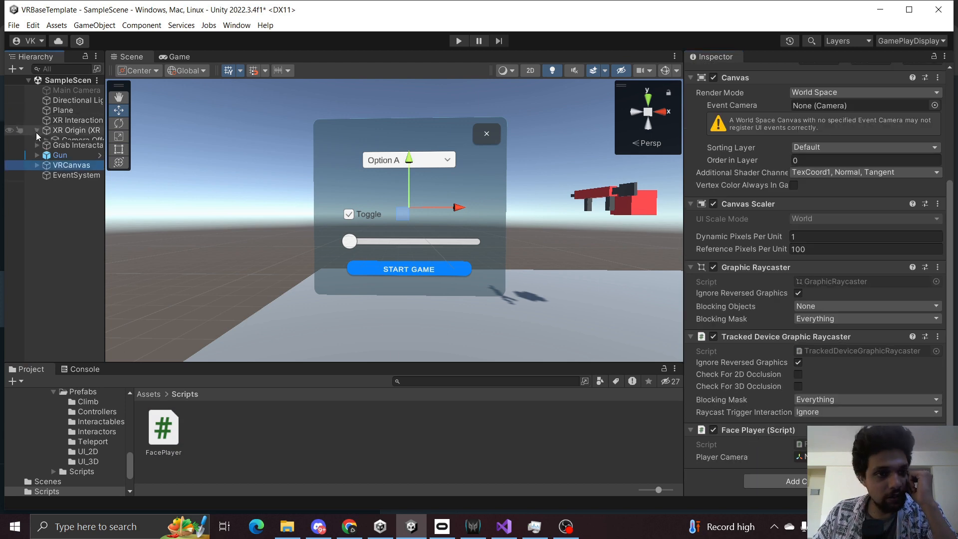
{"action": "left_click", "coordinate": [43, 139]}
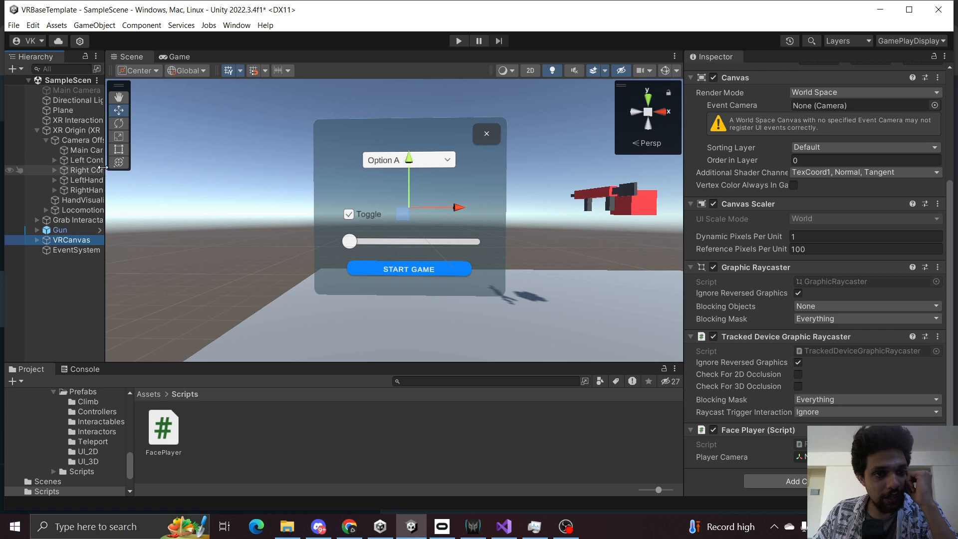
{"action": "left_click_drag", "start_coordinate": [105, 169], "coordinate": [134, 168]}
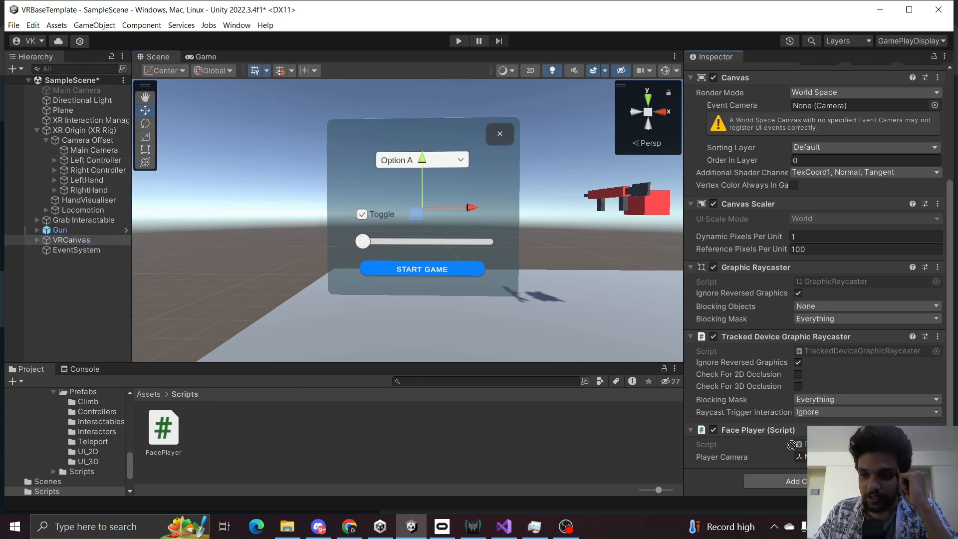
{"action": "left_click", "coordinate": [45, 306]}
{"action": "key", "text": "ctrl+s"}
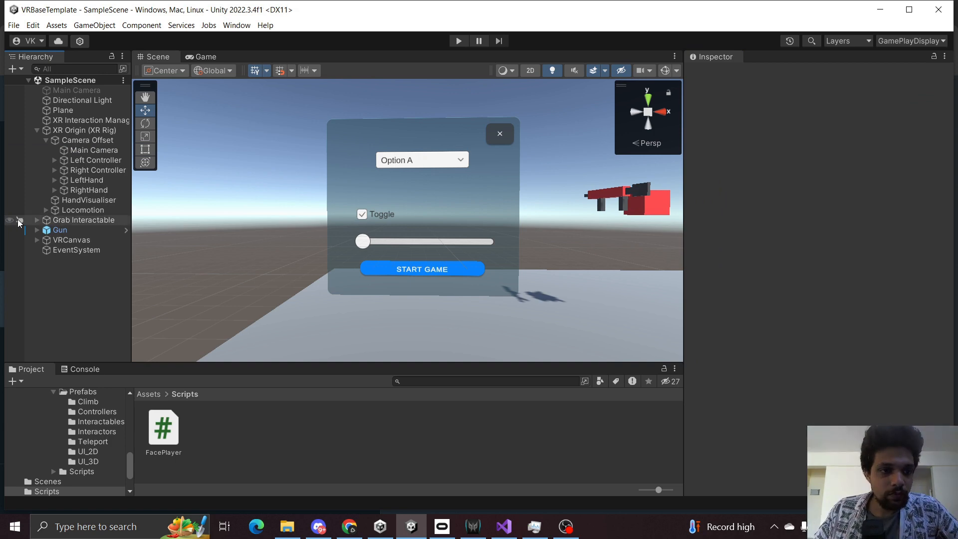
Collapse XR Origin and enter Play mode to test the facing canvas.
{"action": "left_click", "coordinate": [37, 130]}
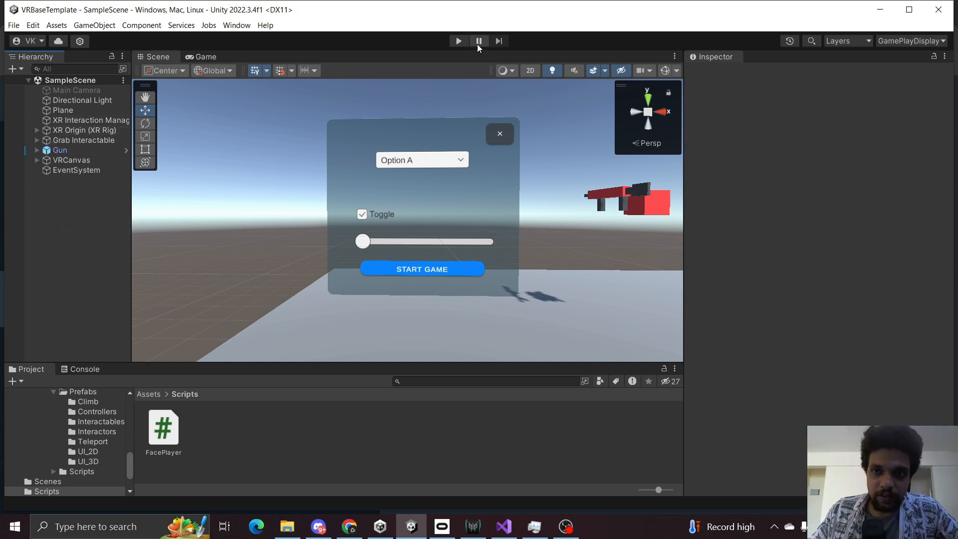
{"action": "left_click", "coordinate": [459, 41]}
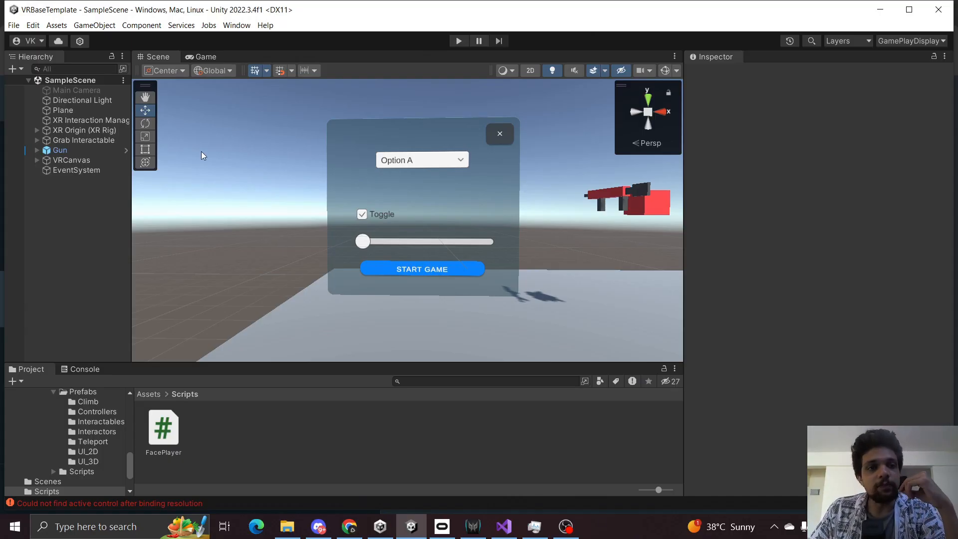
Select VRCanvas and orbit the Scene view around the canvas and interactables to examine it.
{"action": "left_click", "coordinate": [61, 158]}
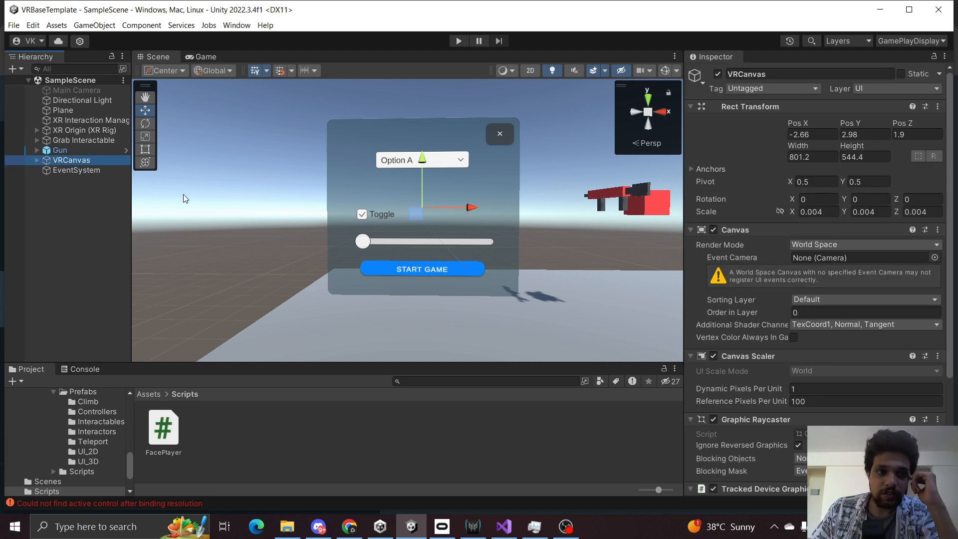
{"action": "right_click_drag", "start_coordinate": [217, 209], "coordinate": [150, 242]}
{"action": "left_click", "coordinate": [450, 273]}
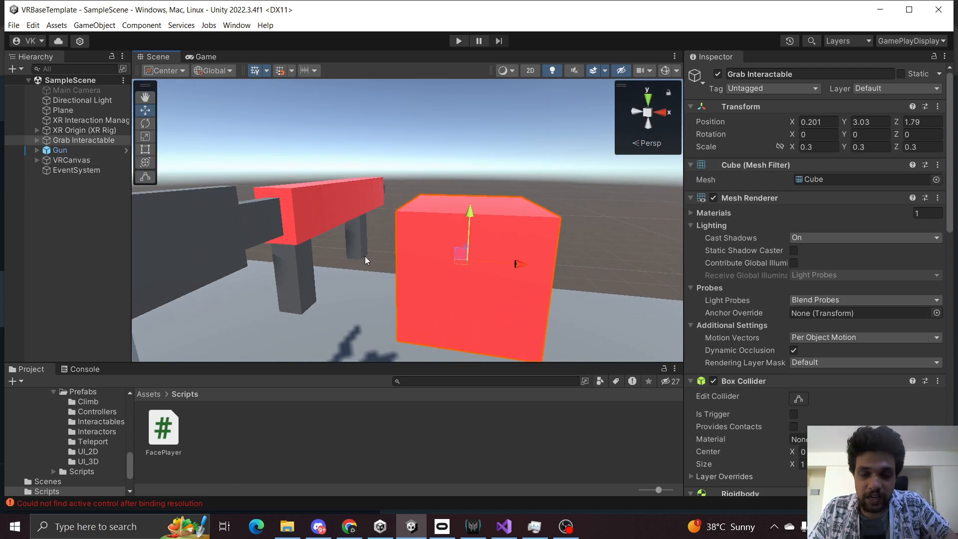
{"action": "scroll", "coordinate": [362, 252], "scroll_direction": "down", "scroll_amount": 10}
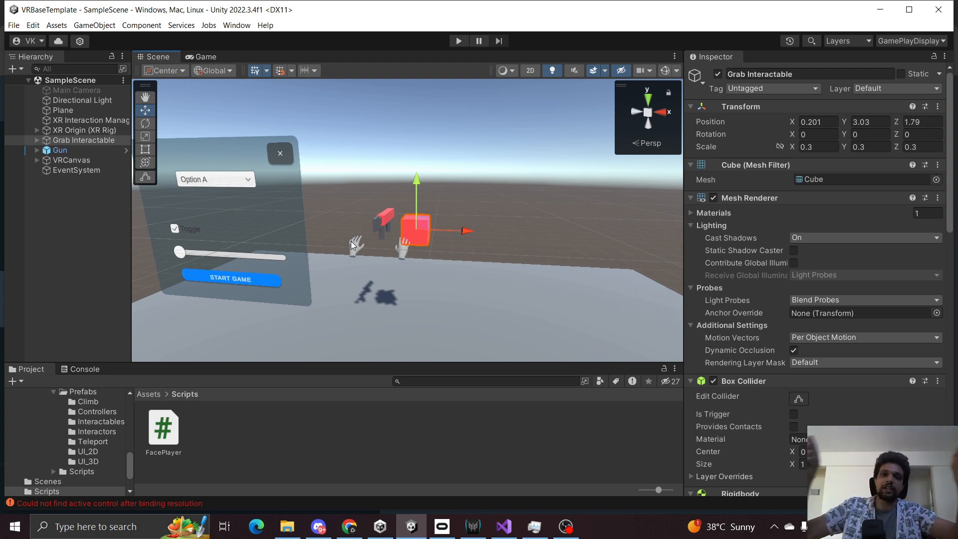
{"action": "middle_click_drag", "start_coordinate": [360, 243], "coordinate": [470, 281]}
{"action": "scroll", "coordinate": [385, 254], "scroll_direction": "down", "scroll_amount": 3}
{"action": "left_click", "coordinate": [71, 232]}
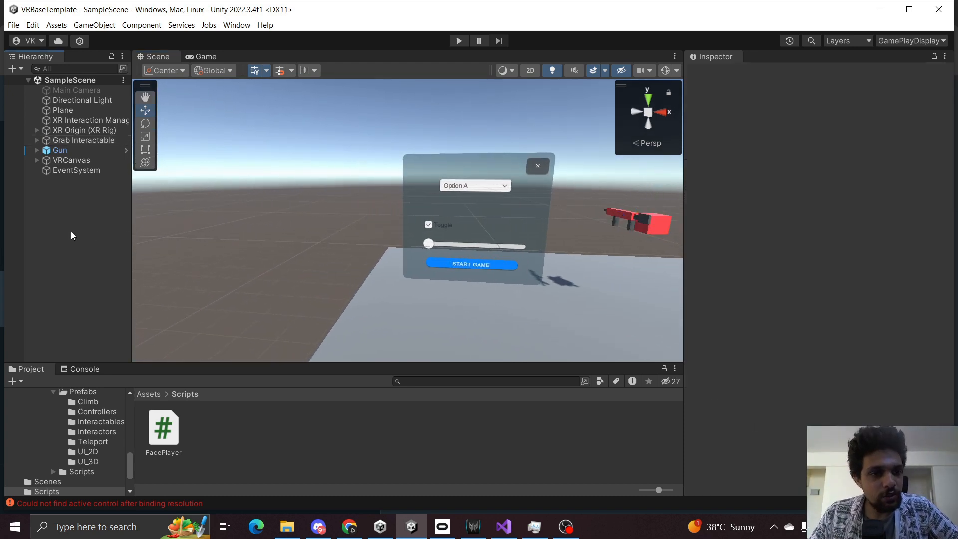
{"action": "right_click_drag", "start_coordinate": [392, 233], "coordinate": [479, 224]}
{"action": "right_click", "coordinate": [44, 196]}
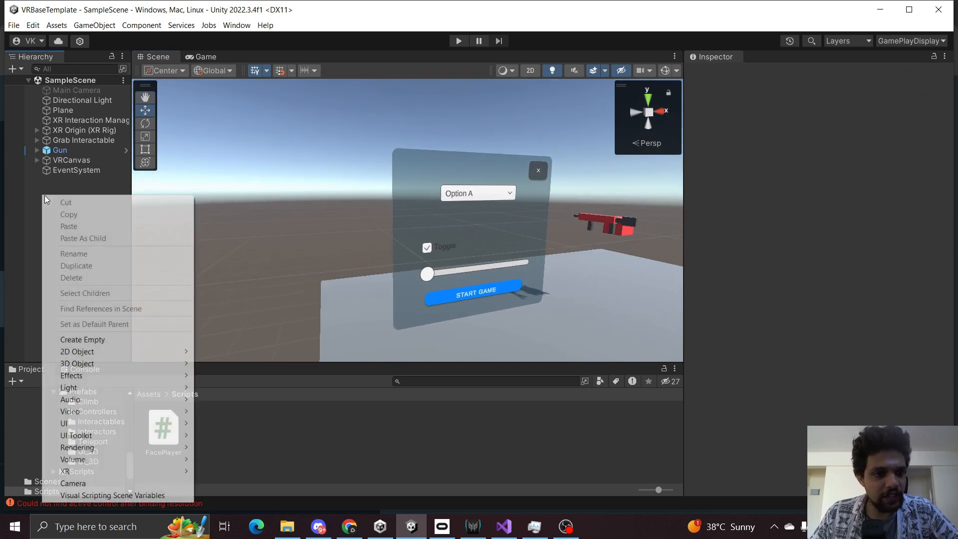
{"action": "mouse_move", "coordinate": [126, 364]}
{"action": "left_click", "coordinate": [218, 363]}
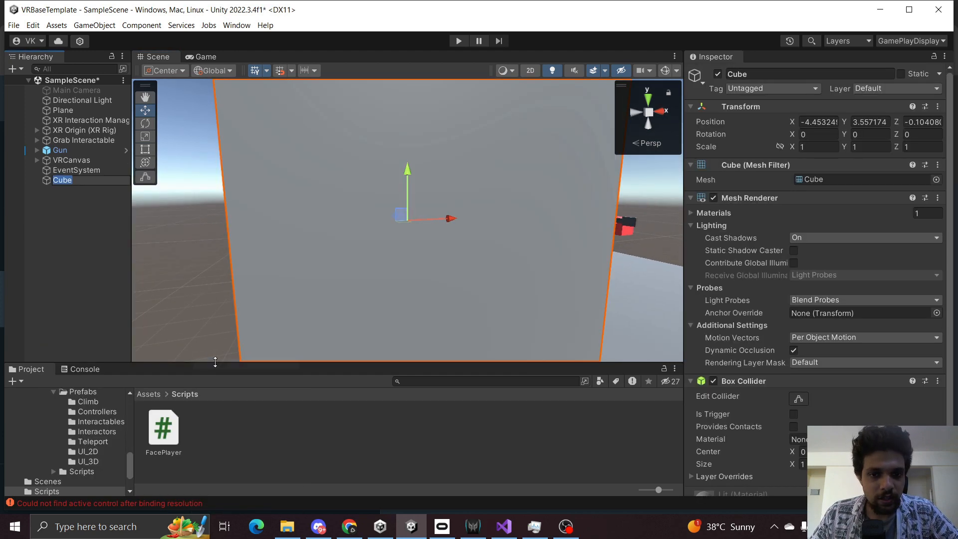
{"action": "left_click", "coordinate": [51, 240]}
{"action": "left_click", "coordinate": [65, 180]}
{"action": "key", "text": "Delete"}
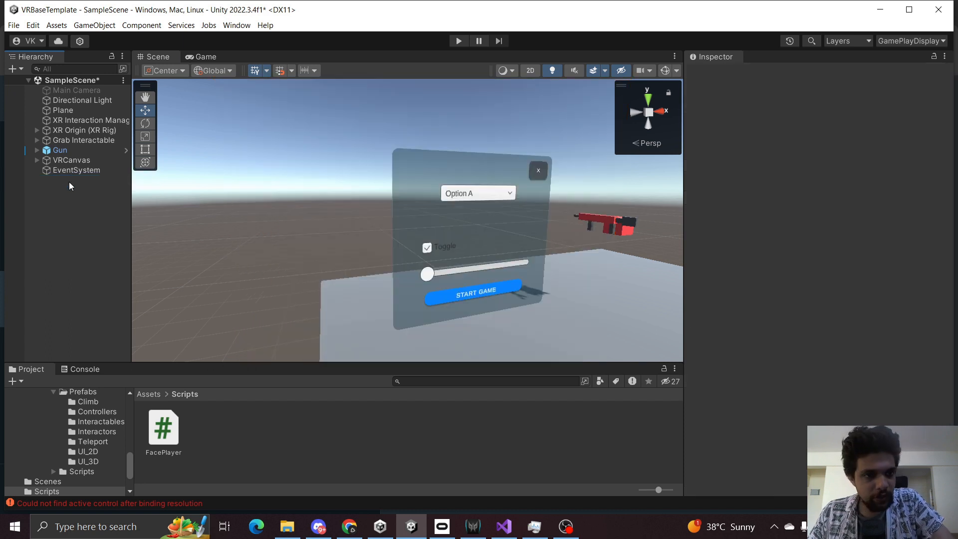
Duplicate VRCanvas and move the copy sideways to Pos X about 2.51.
{"action": "left_click", "coordinate": [71, 160]}
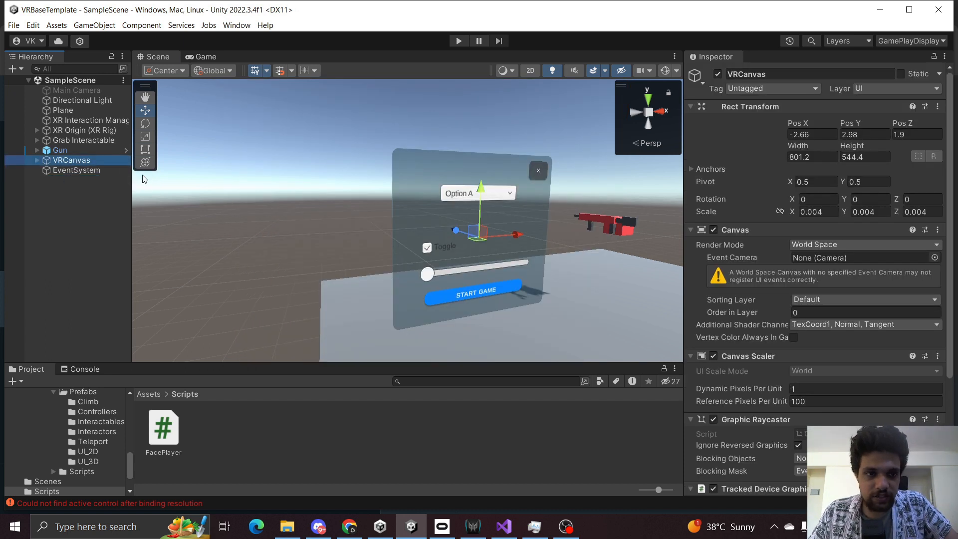
{"action": "key", "text": "ctrl+d"}
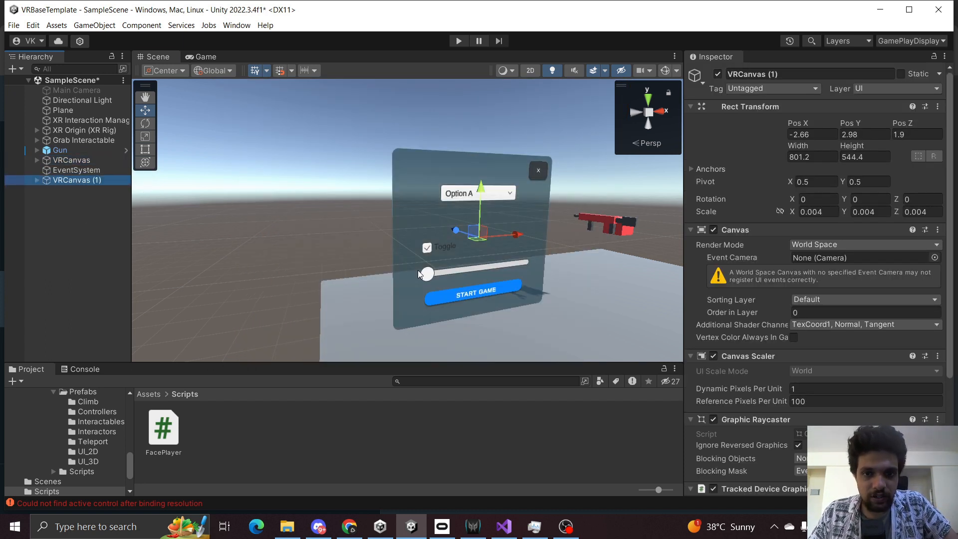
{"action": "scroll", "coordinate": [418, 270], "scroll_direction": "down", "scroll_amount": 5}
{"action": "left_click_drag", "start_coordinate": [375, 231], "coordinate": [553, 229]}
{"action": "key", "text": "f"}
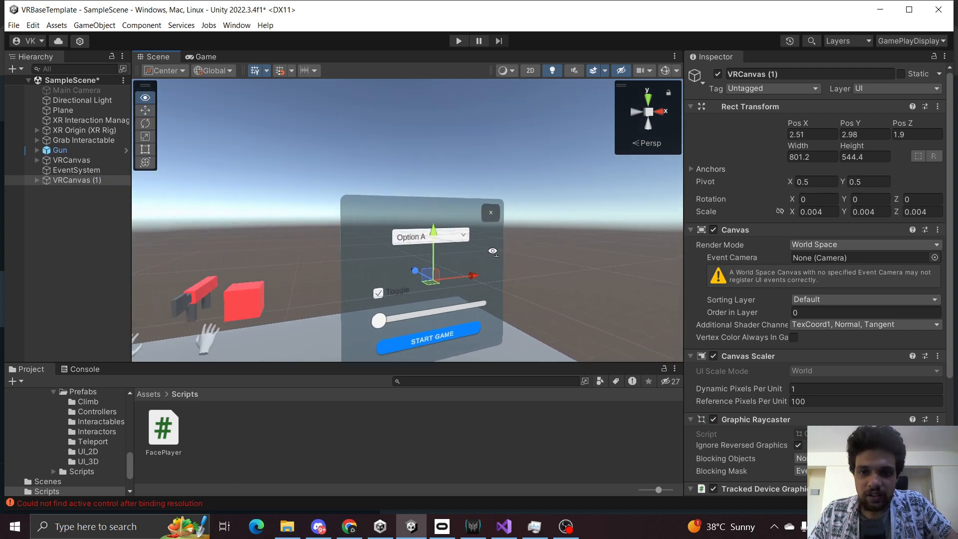
Set the duplicated canvas's scale to 0.0015 on X, Y and Z.
{"action": "left_click", "coordinate": [837, 211]}
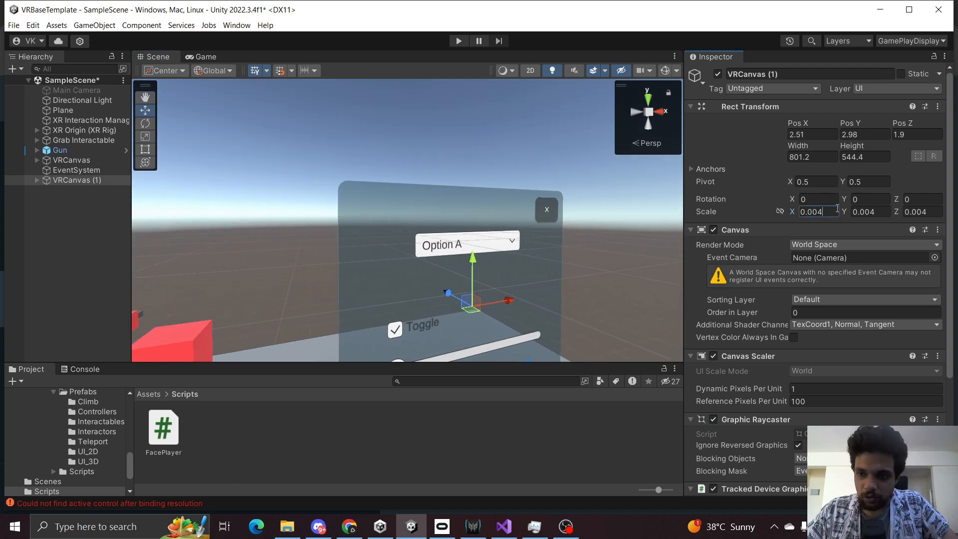
{"action": "type", "text": "0.0015"}
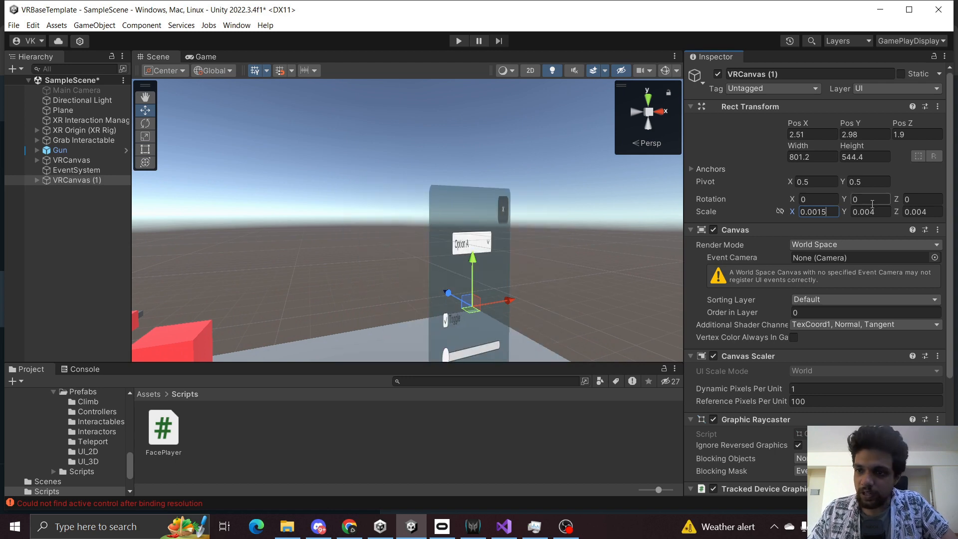
{"action": "left_click", "coordinate": [885, 213]}
{"action": "key", "text": "BackSpace"}
{"action": "type", "text": "1"}
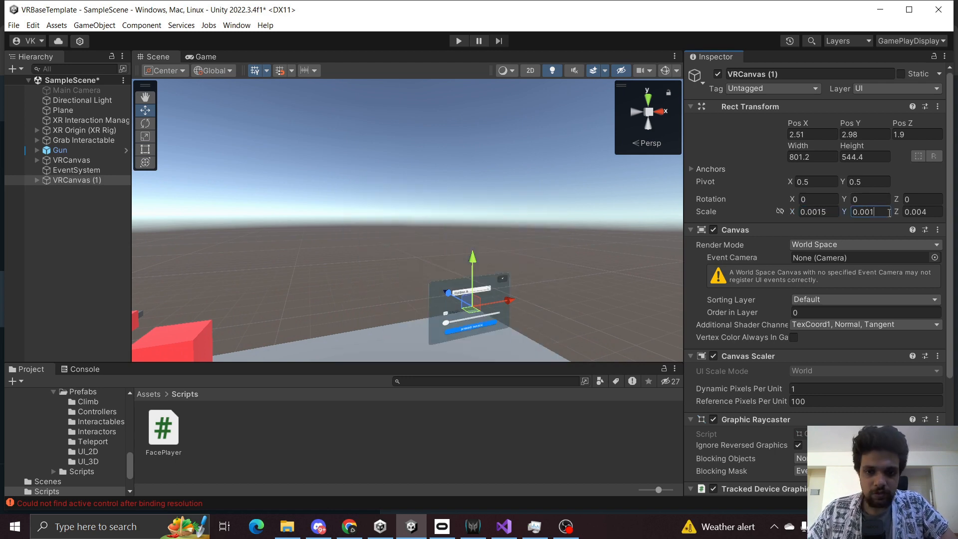
{"action": "type", "text": "5"}
{"action": "left_click", "coordinate": [938, 211]}
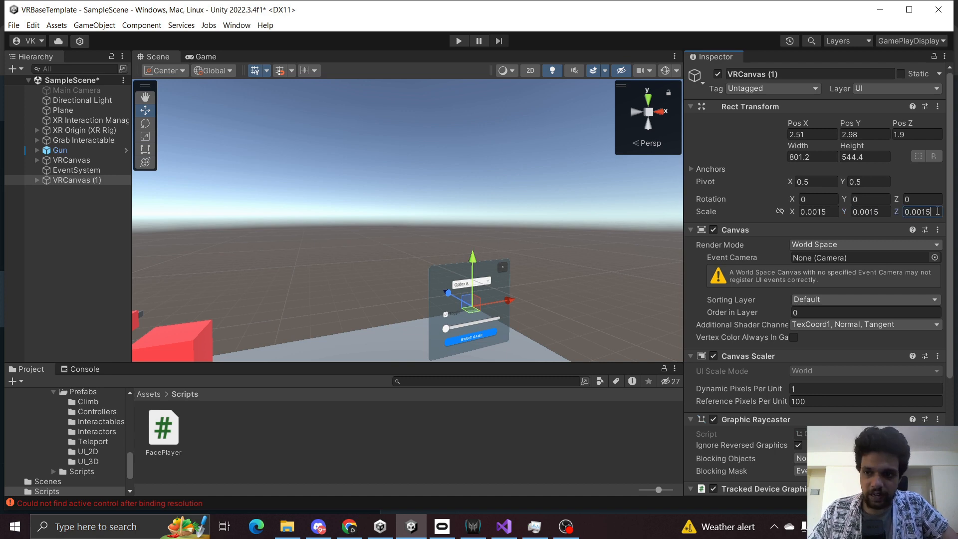
{"action": "type", "text": "0.0015"}
Save the scene and rename the duplicated canvas VRCanvas(Tablet).
{"action": "left_click", "coordinate": [82, 244]}
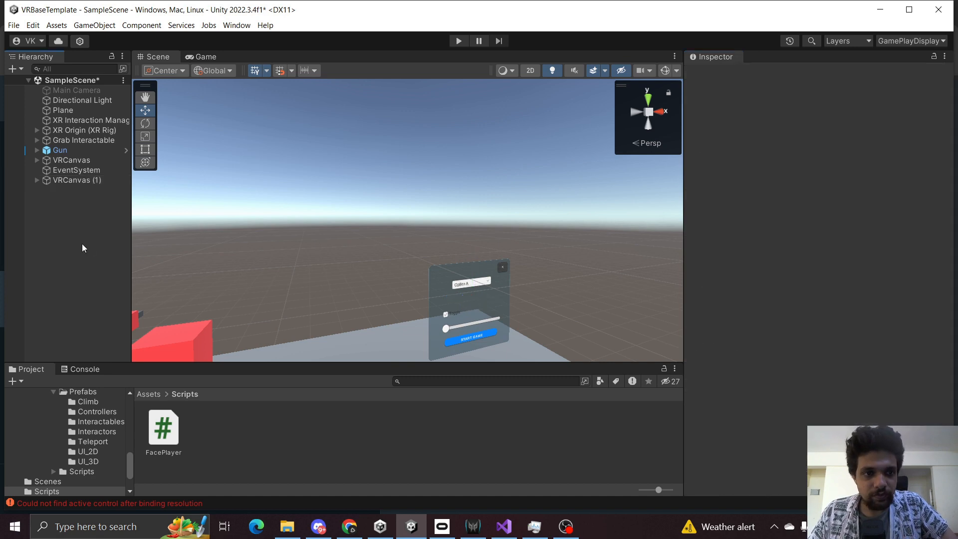
{"action": "left_click", "coordinate": [91, 179]}
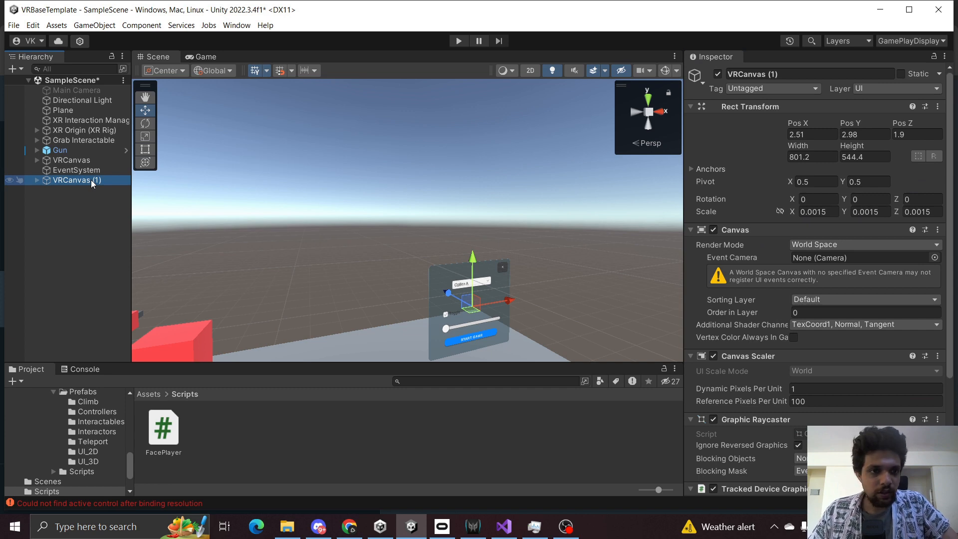
{"action": "left_click", "coordinate": [78, 224]}
{"action": "key", "text": "ctrl+s"}
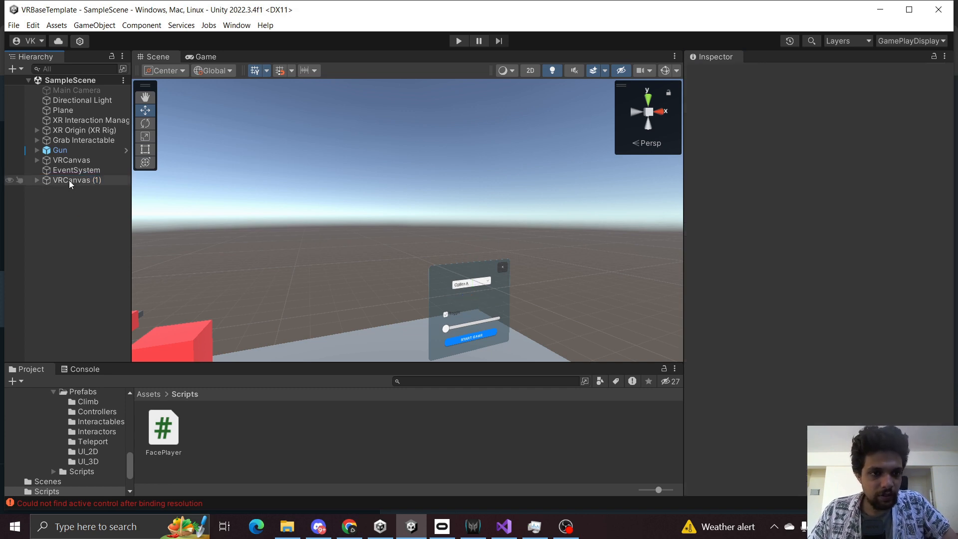
{"action": "left_click", "coordinate": [70, 179]}
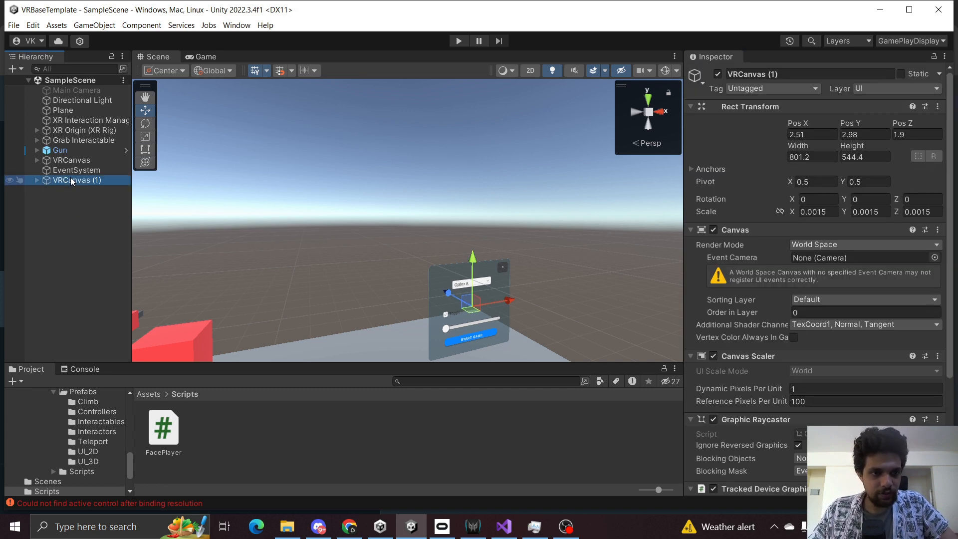
{"action": "left_click", "coordinate": [72, 181]}
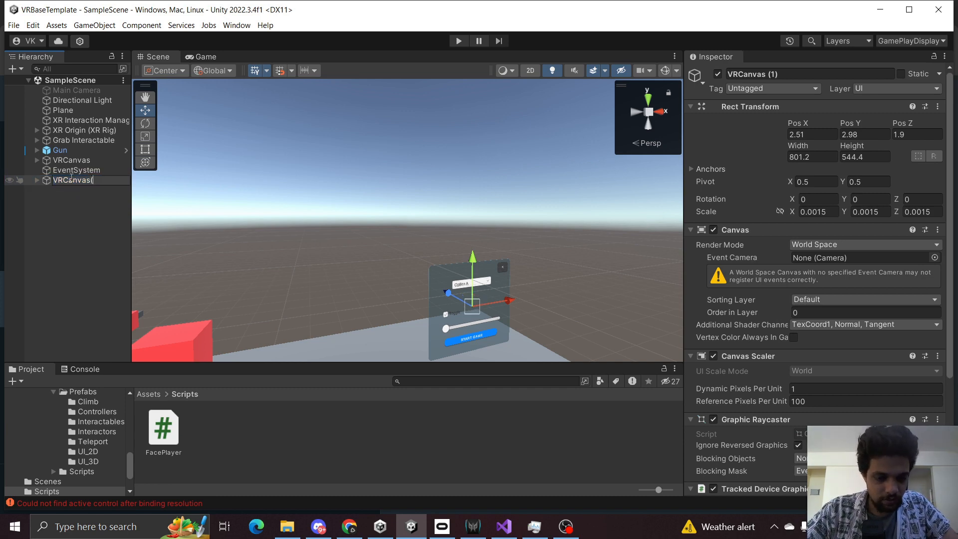
{"action": "key", "text": "Return"}
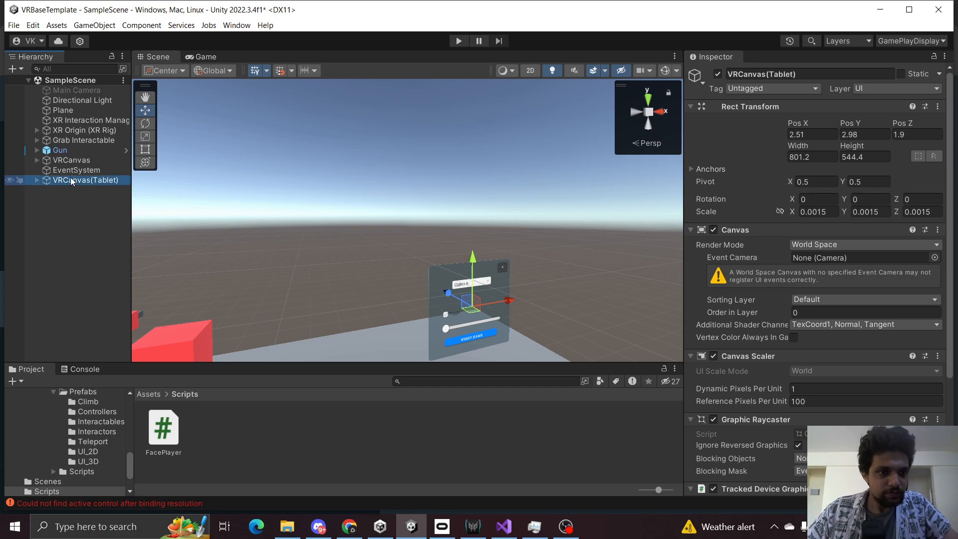
Create a 3D Cube and parent it under VRCanvas(Tablet).
{"action": "double_click", "coordinate": [83, 181]}
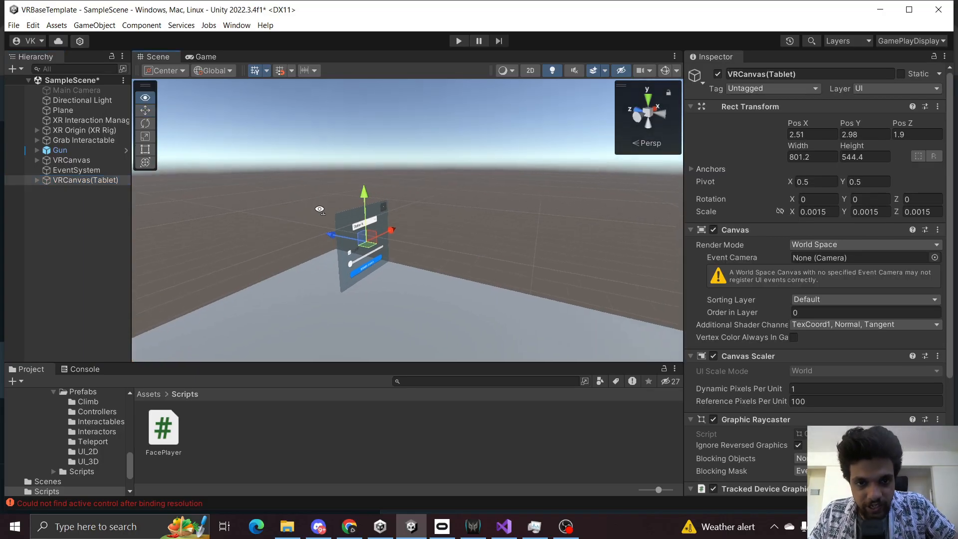
{"action": "left_click", "coordinate": [28, 250]}
{"action": "right_click", "coordinate": [33, 251]}
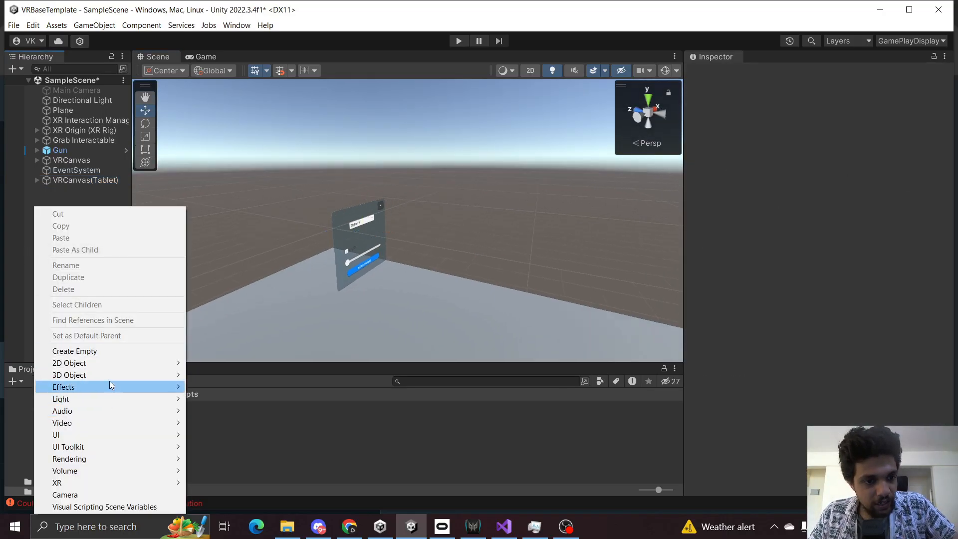
{"action": "mouse_move", "coordinate": [109, 375]}
{"action": "left_click", "coordinate": [207, 378]}
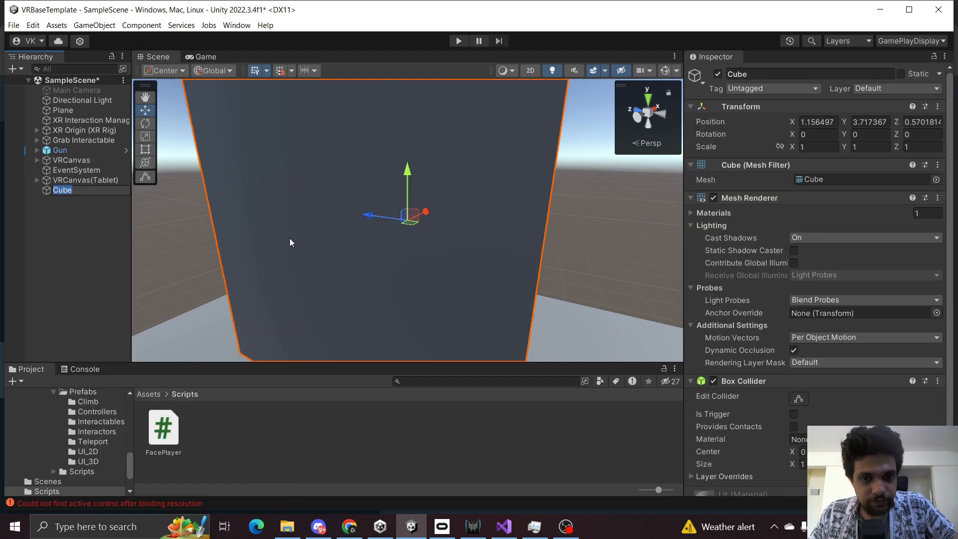
{"action": "key", "text": "s"}
{"action": "right_click_drag", "start_coordinate": [290, 238], "coordinate": [480, 252]}
{"action": "key", "text": "w"}
{"action": "key", "text": "a"}
{"action": "left_click", "coordinate": [82, 221]}
{"action": "left_click_drag", "start_coordinate": [79, 189], "coordinate": [94, 180]}
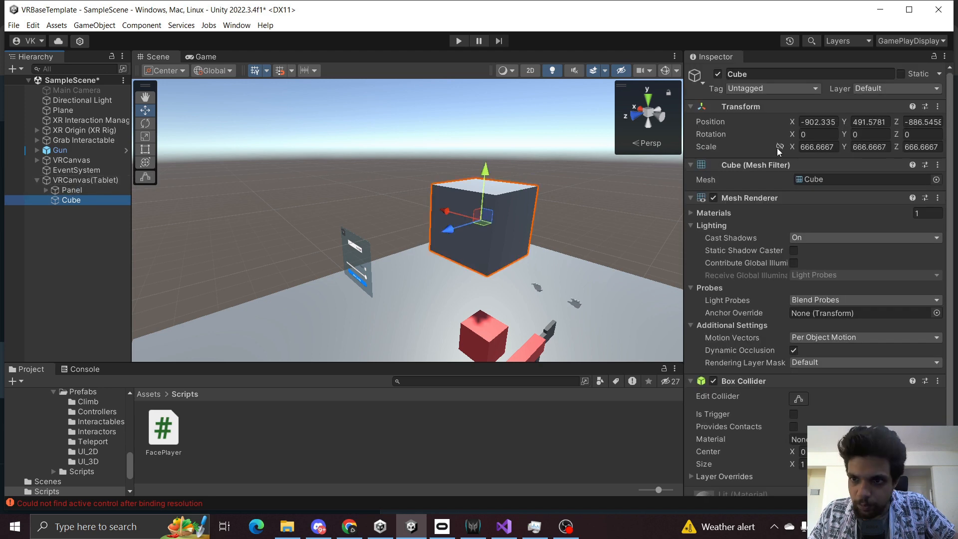
Set the cube's position to 0, 0, 0 inside the tablet canvas.
{"action": "left_click", "coordinate": [832, 125]}
{"action": "type", "text": "0"}
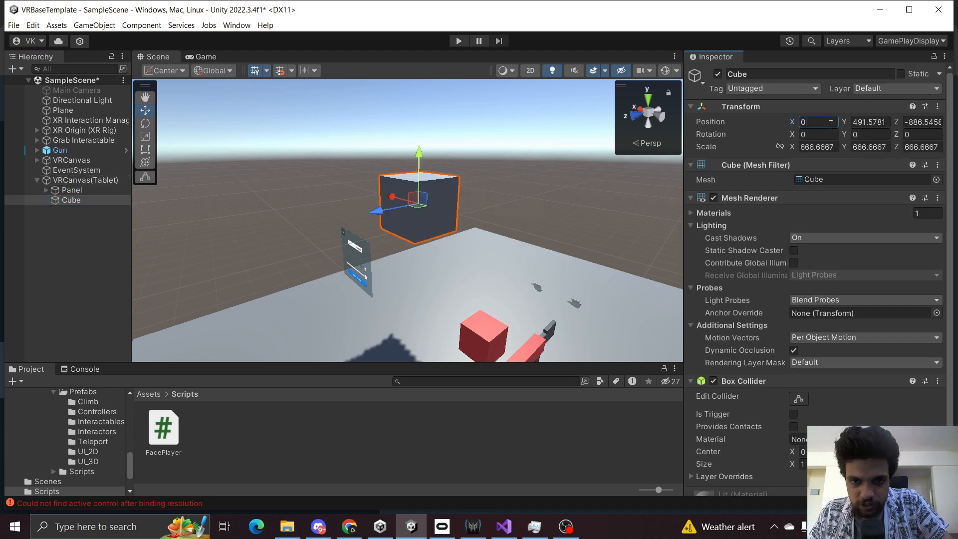
{"action": "left_click", "coordinate": [868, 122]}
{"action": "type", "text": "0"}
{"action": "left_click", "coordinate": [919, 122]}
{"action": "type", "text": "0"}
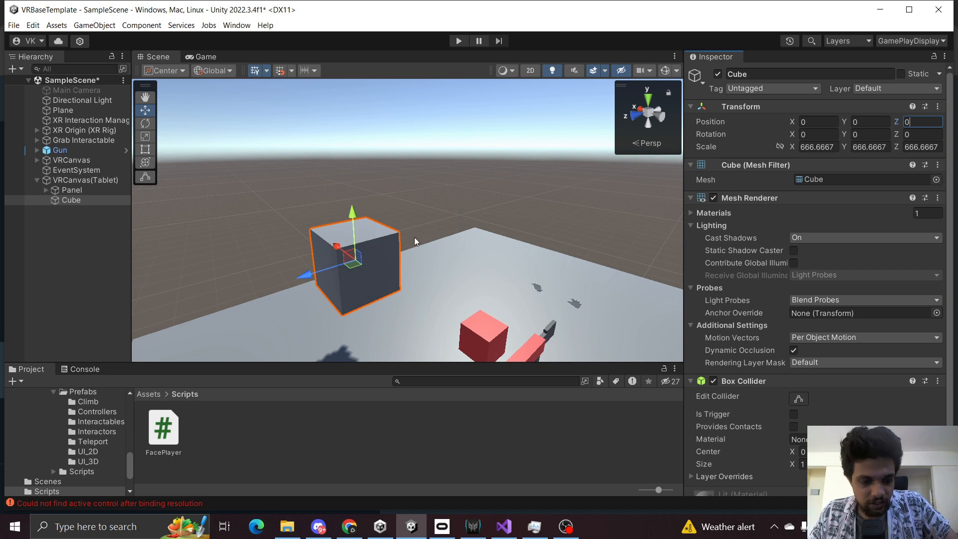
Move the cube out of VRCanvas(Tablet) back to the scene root and select it.
{"action": "right_click_drag", "start_coordinate": [414, 237], "coordinate": [210, 219]}
{"action": "left_click_drag", "start_coordinate": [75, 199], "coordinate": [79, 175]}
{"action": "left_click", "coordinate": [37, 191]}
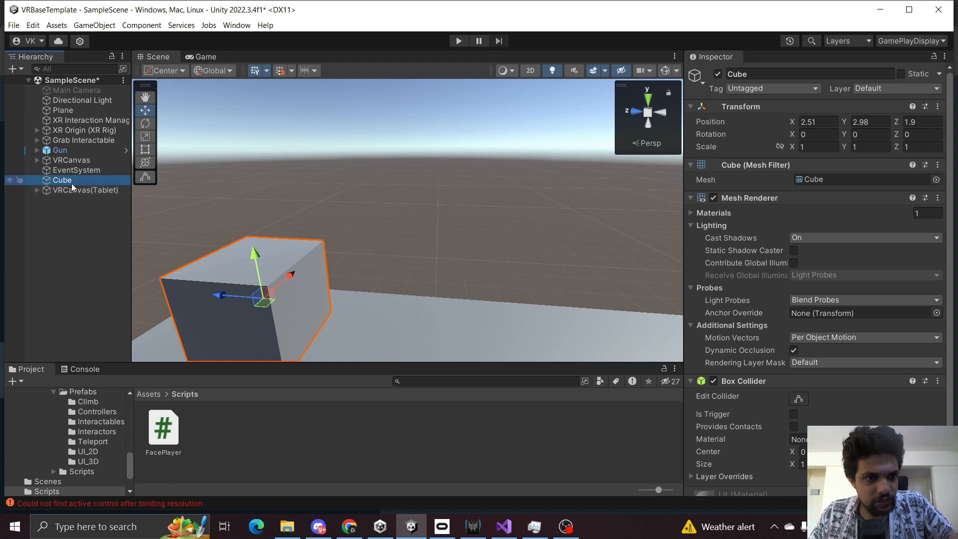
Set the cube's Z scale to 0.05 to make it a thin slab.
{"action": "left_click", "coordinate": [924, 148]}
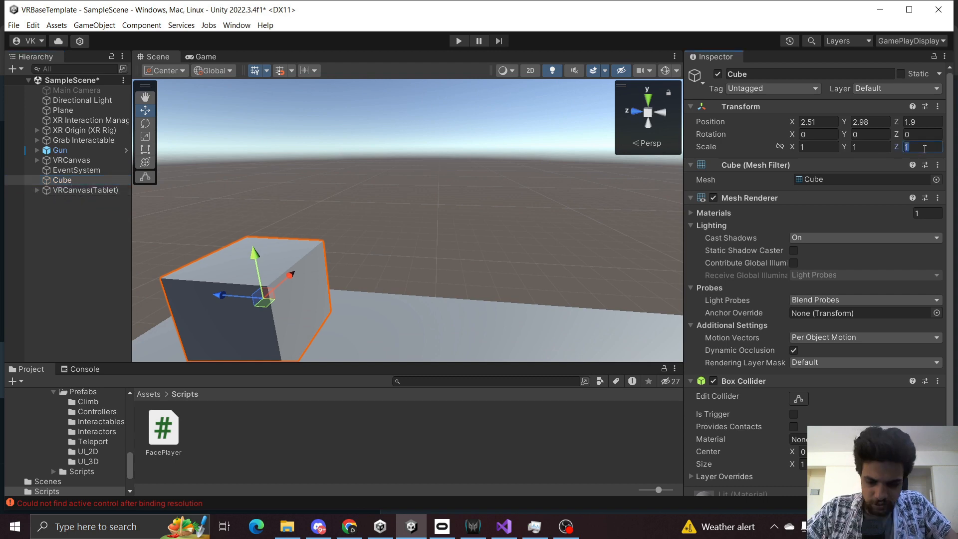
{"action": "type", "text": "0.05"}
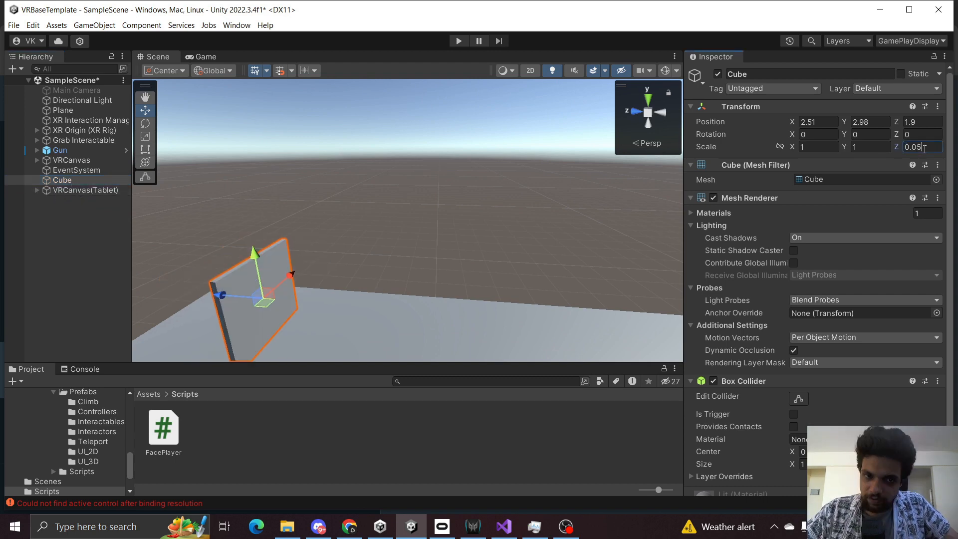
Set the cube's Z scale to 0.02 and nudge it slightly back along Z behind the tablet canvas.
{"action": "key", "text": "BackSpace"}
{"action": "type", "text": "2"}
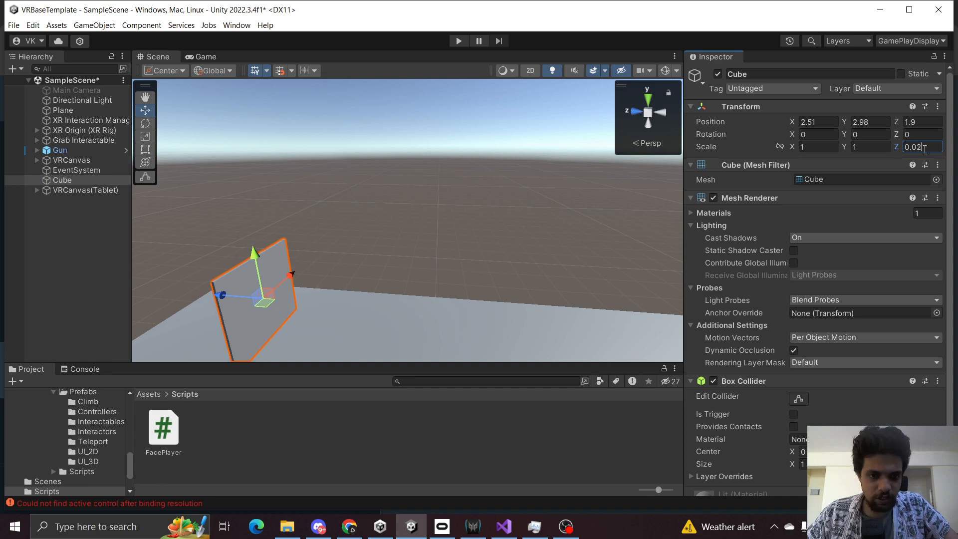
{"action": "key", "text": "a"}
{"action": "right_click_drag", "start_coordinate": [499, 282], "coordinate": [488, 264]}
{"action": "key", "text": "w"}
{"action": "key", "text": "d"}
{"action": "key", "text": "a"}
{"action": "key", "text": "d"}
{"action": "key", "text": "a"}
{"action": "key", "text": "s"}
{"action": "key", "text": "d"}
{"action": "key", "text": "w"}
{"action": "key", "text": "q"}
{"action": "key", "text": "a"}
{"action": "key", "text": "e"}
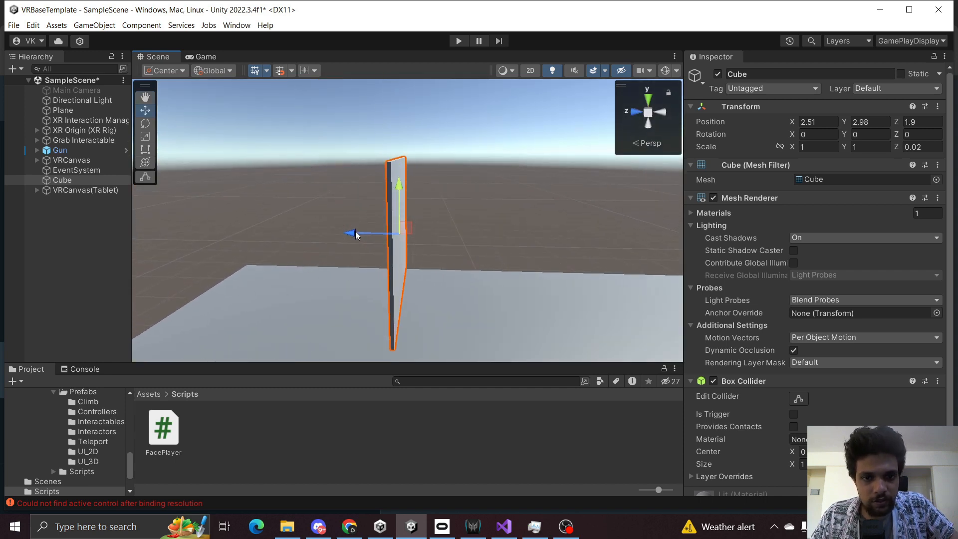
{"action": "left_click_drag", "start_coordinate": [356, 235], "coordinate": [351, 235]}
Resize the slab with the Rect tool to match the tablet canvas outline, about 0.97 by 0.89 in scale.
{"action": "key", "text": "d"}
{"action": "right_click_drag", "start_coordinate": [471, 231], "coordinate": [174, 189]}
{"action": "key", "text": "w"}
{"action": "key", "text": "q"}
{"action": "key", "text": "e"}
{"action": "key", "text": "a"}
{"action": "key", "text": "s"}
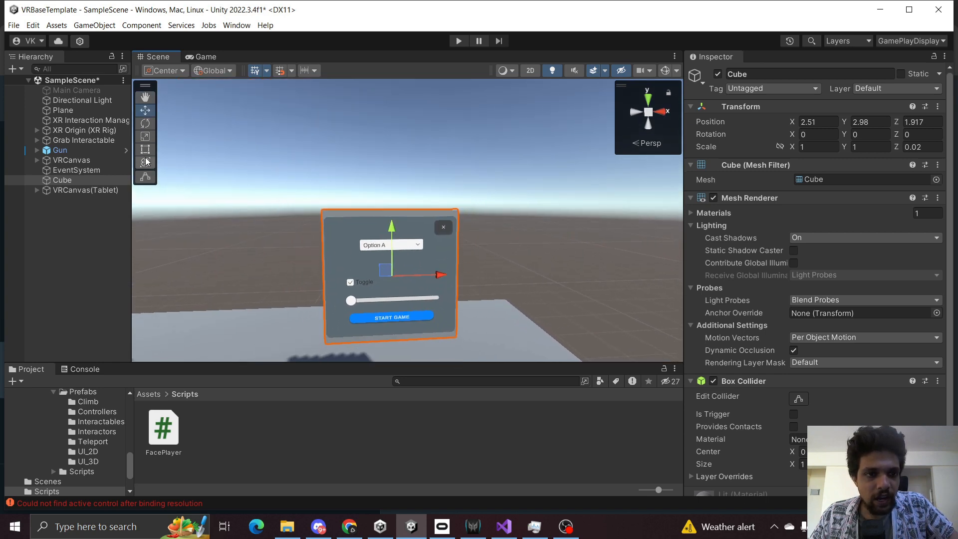
{"action": "left_click", "coordinate": [145, 149]}
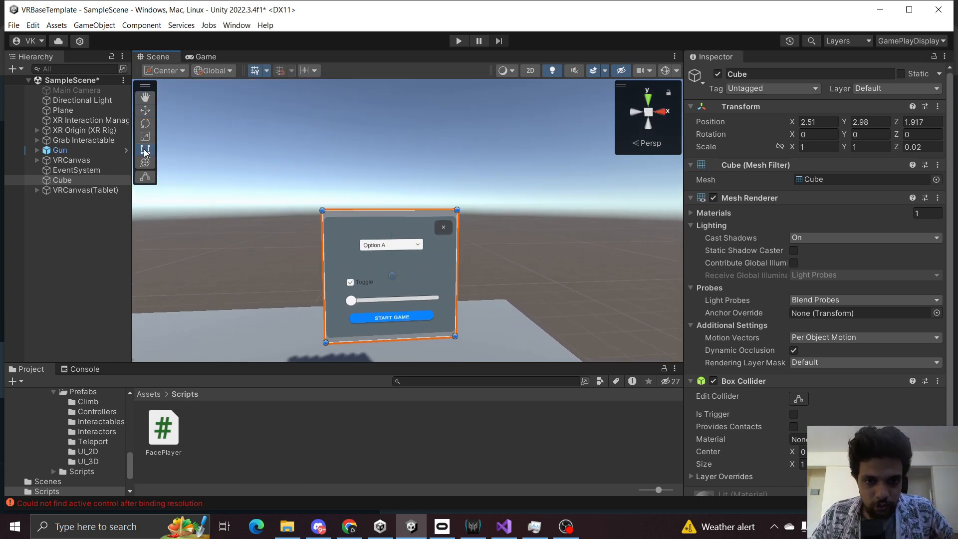
{"action": "left_click_drag", "start_coordinate": [323, 210], "coordinate": [326, 217]}
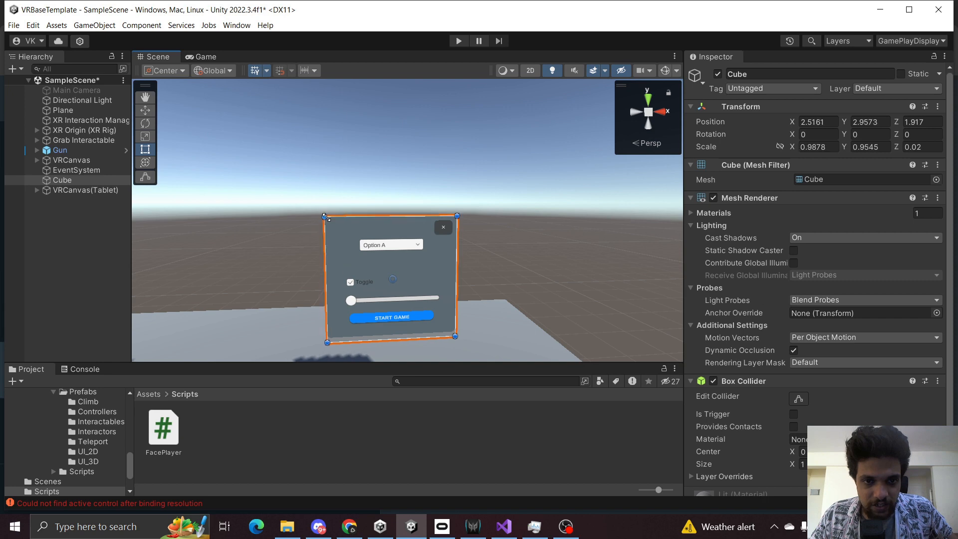
{"action": "left_click", "coordinate": [530, 70]}
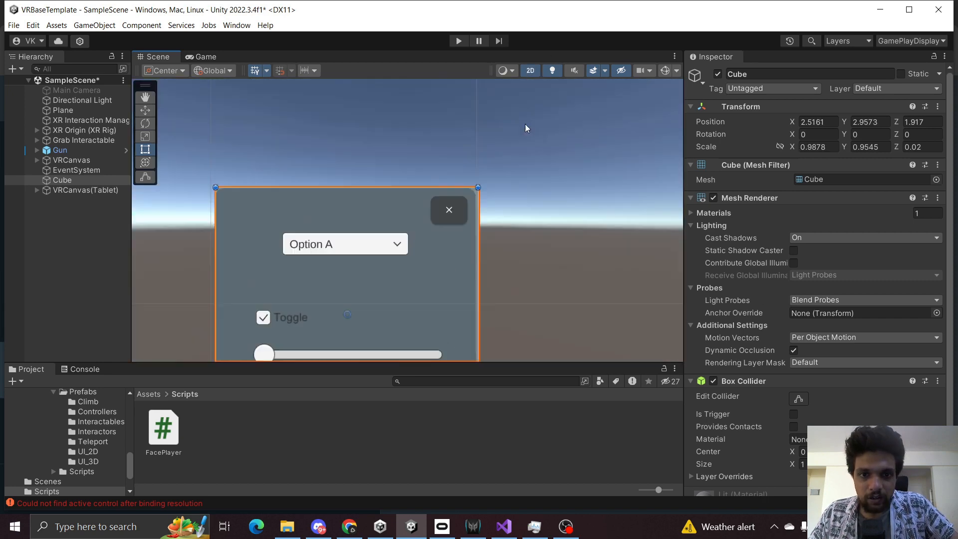
{"action": "scroll", "coordinate": [476, 255], "scroll_direction": "up", "scroll_amount": 3}
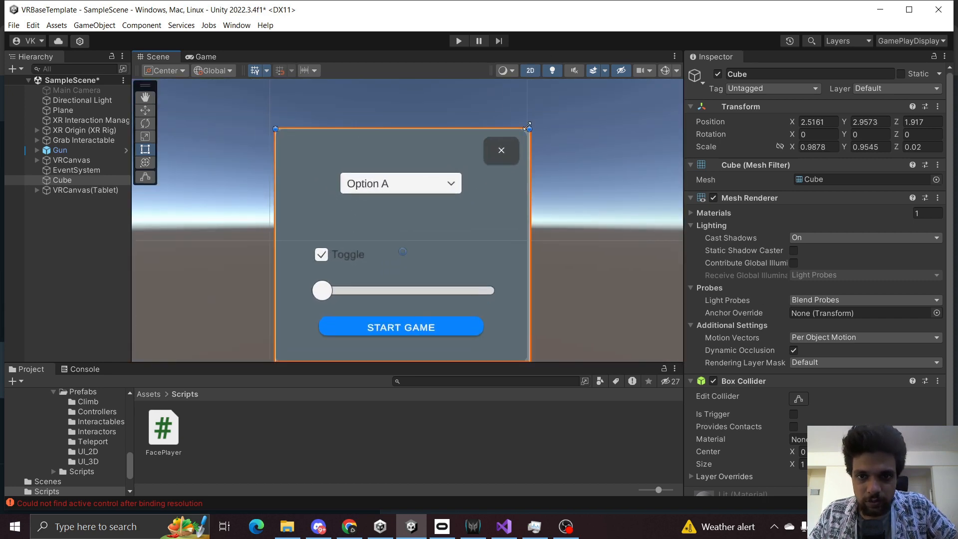
{"action": "left_click_drag", "start_coordinate": [528, 127], "coordinate": [522, 129]}
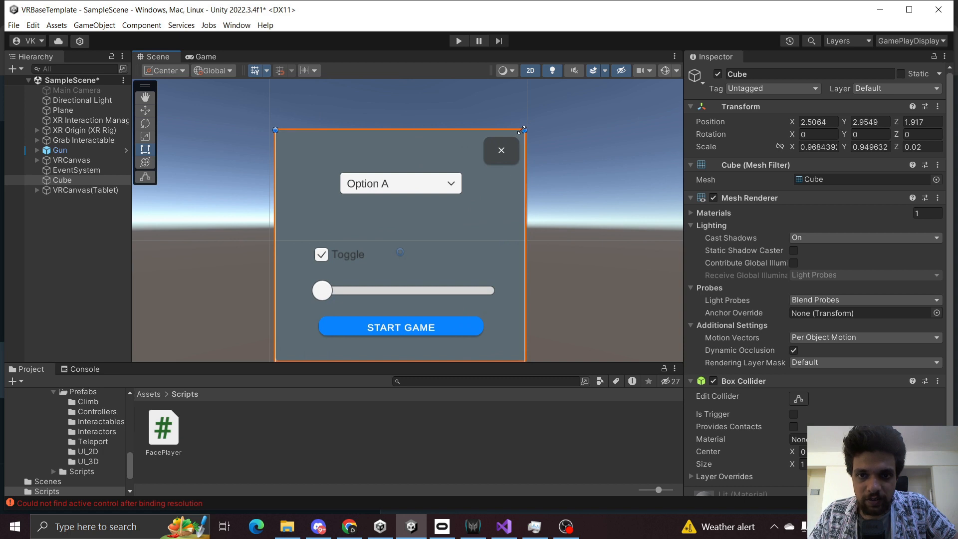
{"action": "middle_click_drag", "start_coordinate": [532, 192], "coordinate": [546, 140]}
{"action": "left_click_drag", "start_coordinate": [538, 320], "coordinate": [539, 308]}
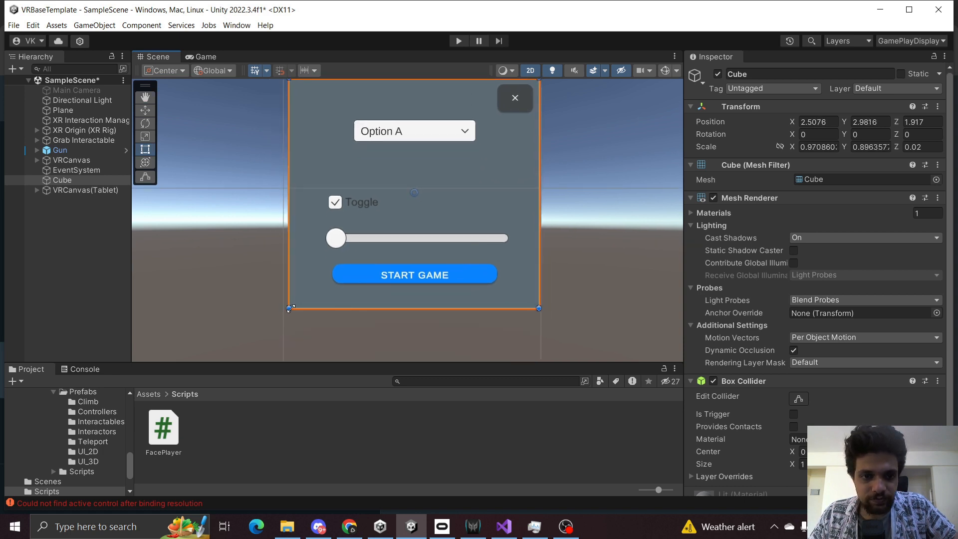
{"action": "left_click_drag", "start_coordinate": [291, 308], "coordinate": [292, 308]}
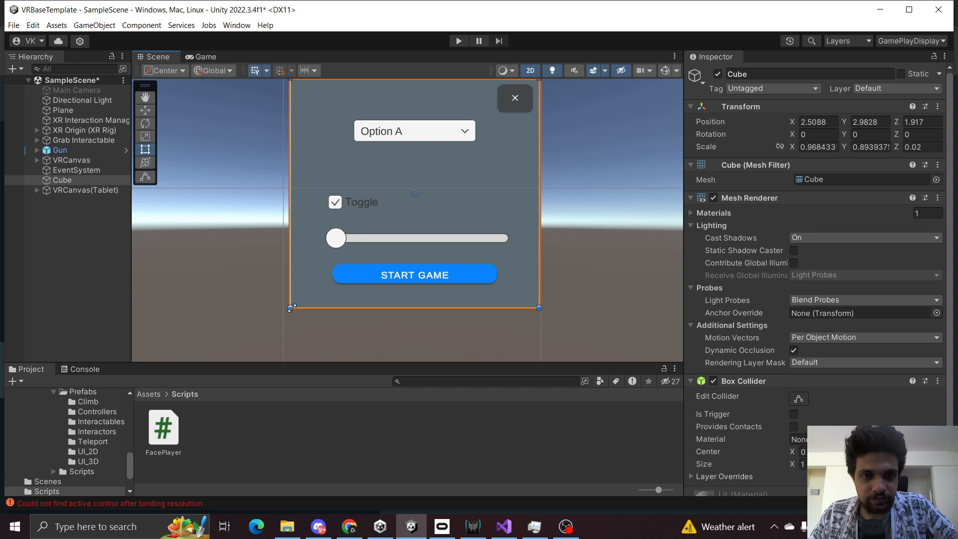
{"action": "left_click", "coordinate": [39, 268]}
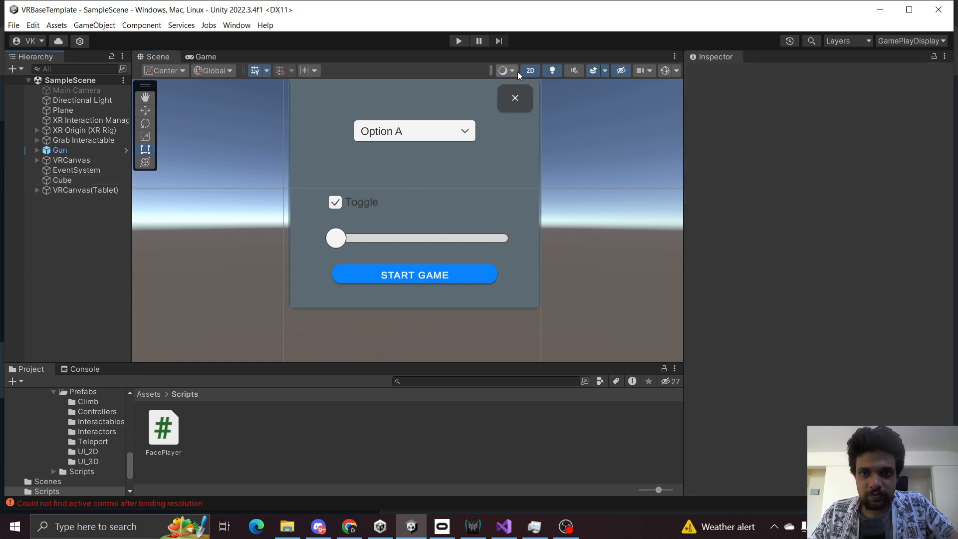
Apply the Black material from the Materials folder to the slab.
{"action": "left_click", "coordinate": [530, 70]}
{"action": "scroll", "coordinate": [298, 282], "scroll_direction": "down", "scroll_amount": 5}
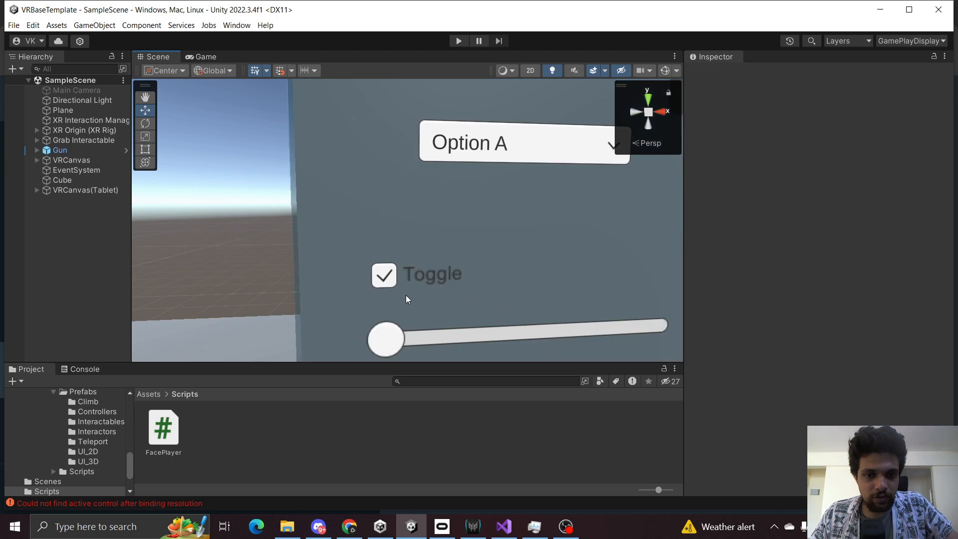
{"action": "scroll", "coordinate": [406, 297], "scroll_direction": "down", "scroll_amount": 6}
{"action": "left_click_drag", "start_coordinate": [412, 275], "coordinate": [691, 291], "text": "alt"}
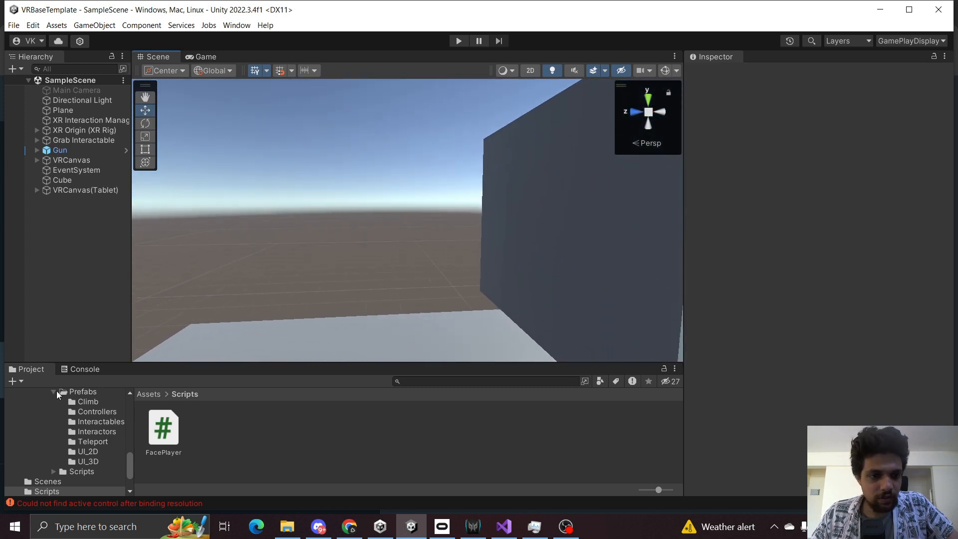
{"action": "left_click", "coordinate": [151, 393]}
{"action": "double_click", "coordinate": [205, 428]}
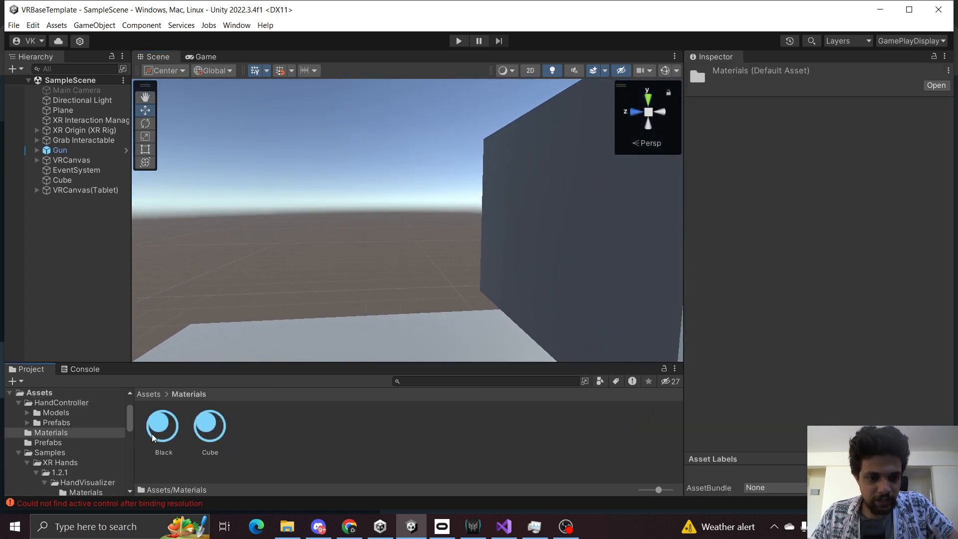
{"action": "left_click_drag", "start_coordinate": [161, 435], "coordinate": [128, 274]}
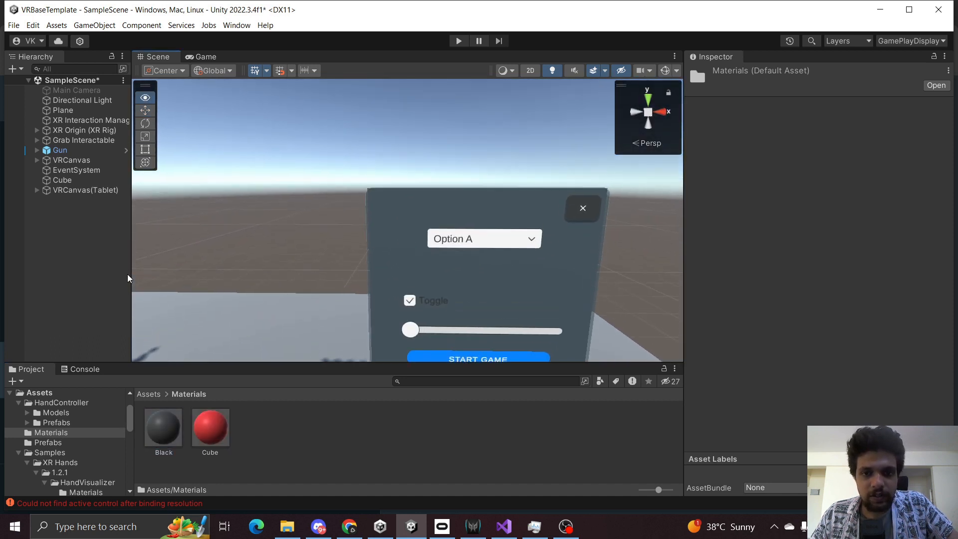
Review the components on VRCanvas(Tablet).
{"action": "left_click", "coordinate": [94, 191]}
{"action": "scroll", "coordinate": [809, 304], "scroll_direction": "down", "scroll_amount": 5}
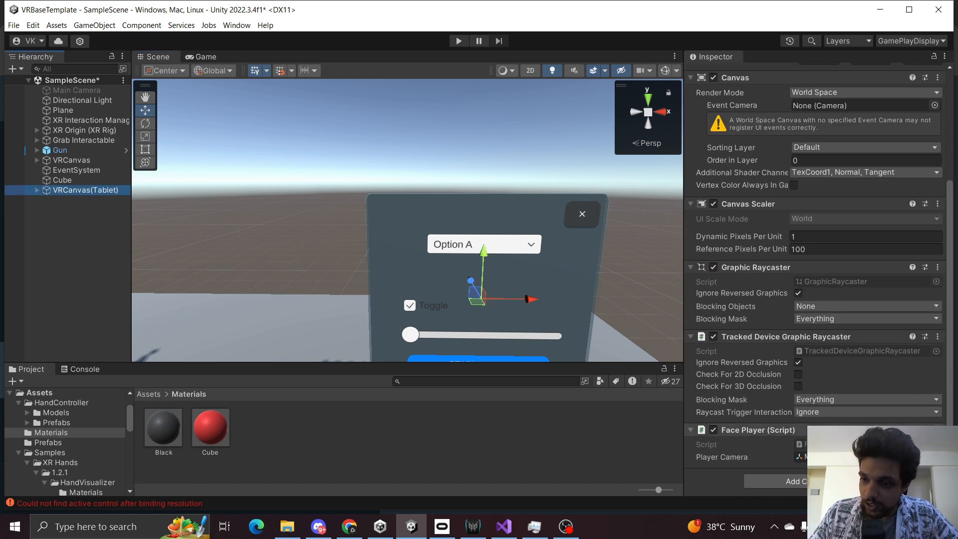
{"action": "left_click", "coordinate": [937, 267]}
{"action": "left_click", "coordinate": [919, 327]}
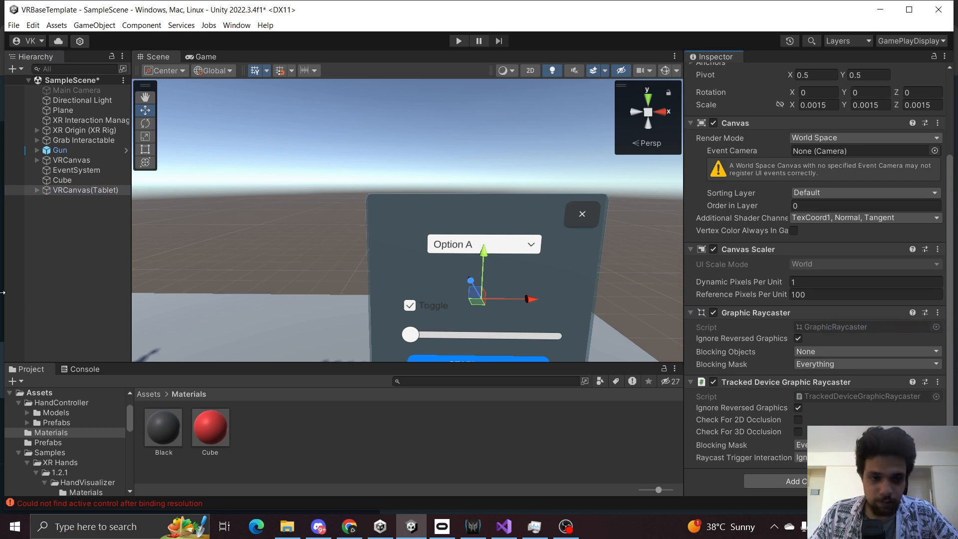
{"action": "left_click", "coordinate": [64, 303]}
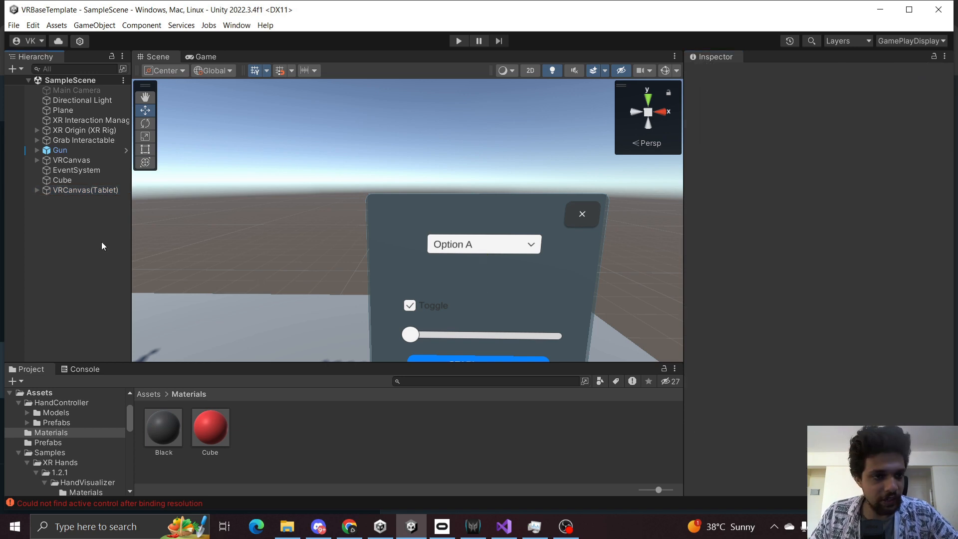
Rename the slab cube to Tablet.
{"action": "left_click", "coordinate": [85, 194]}
{"action": "double_click", "coordinate": [71, 190]}
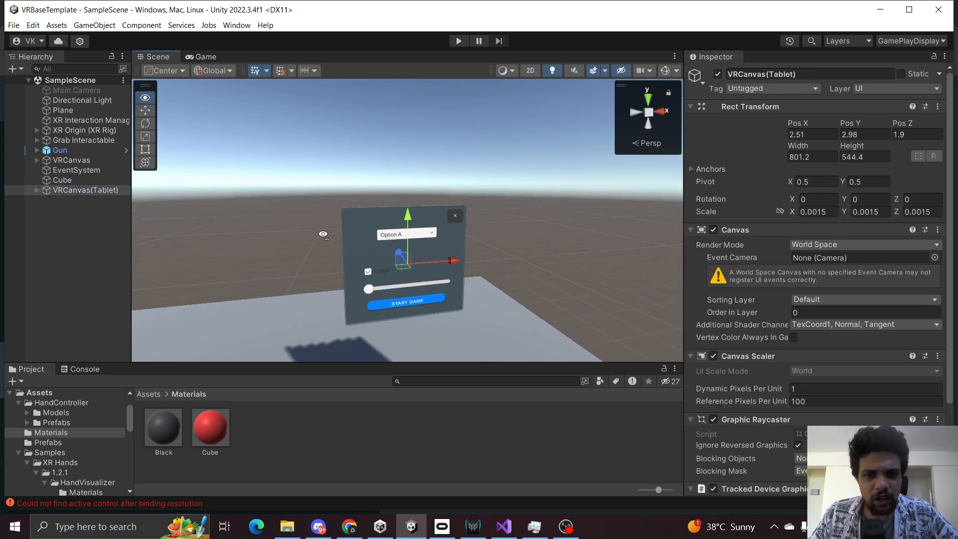
{"action": "left_click", "coordinate": [59, 180]}
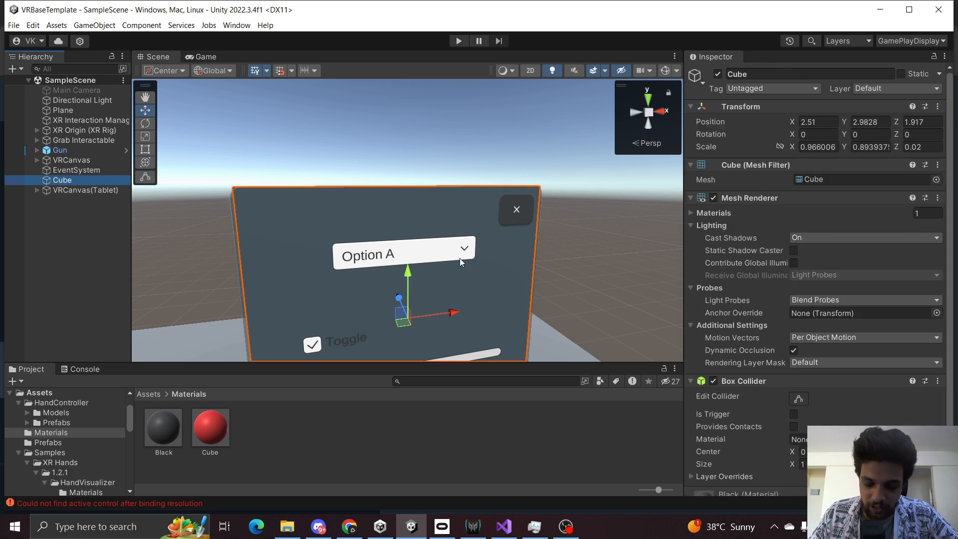
{"action": "key", "text": "F2"}
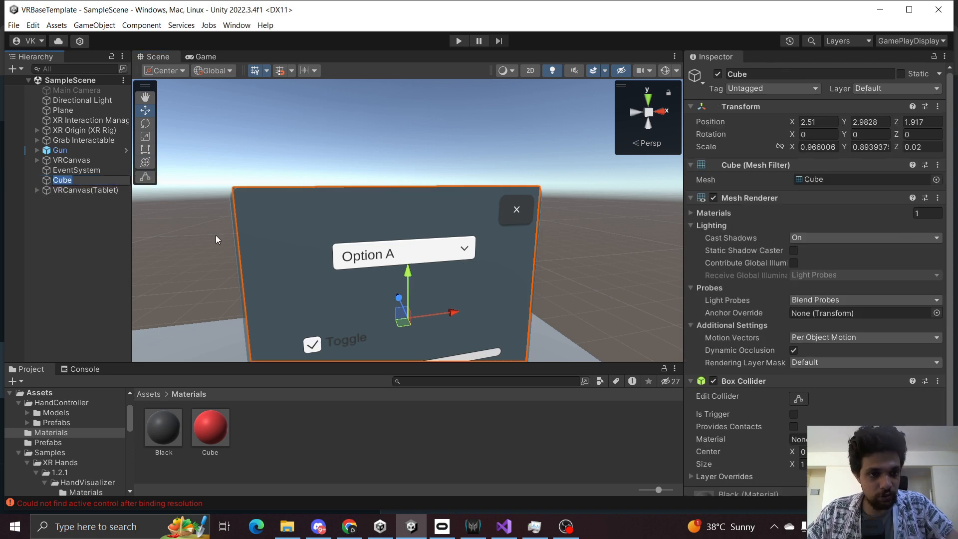
{"action": "type", "text": "Tablet"}
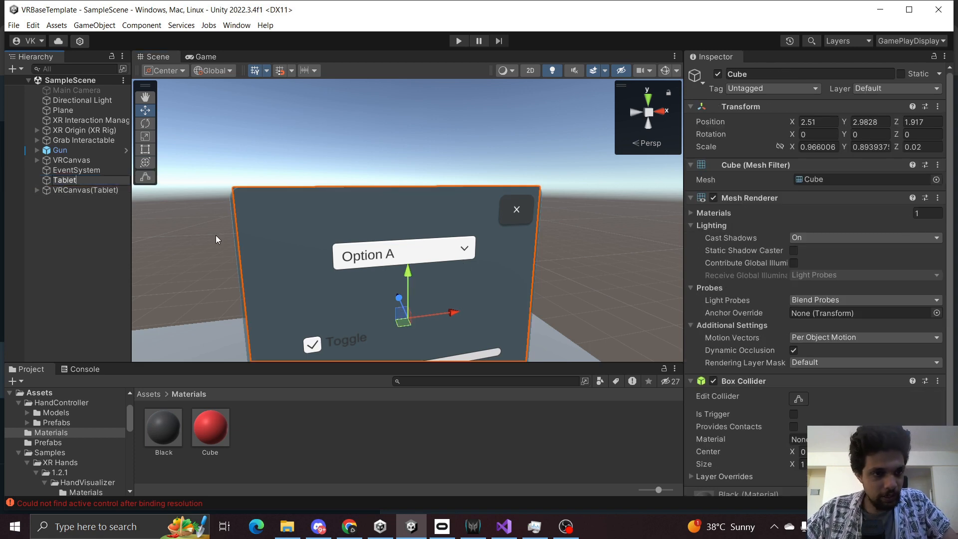
{"action": "key", "text": "Return"}
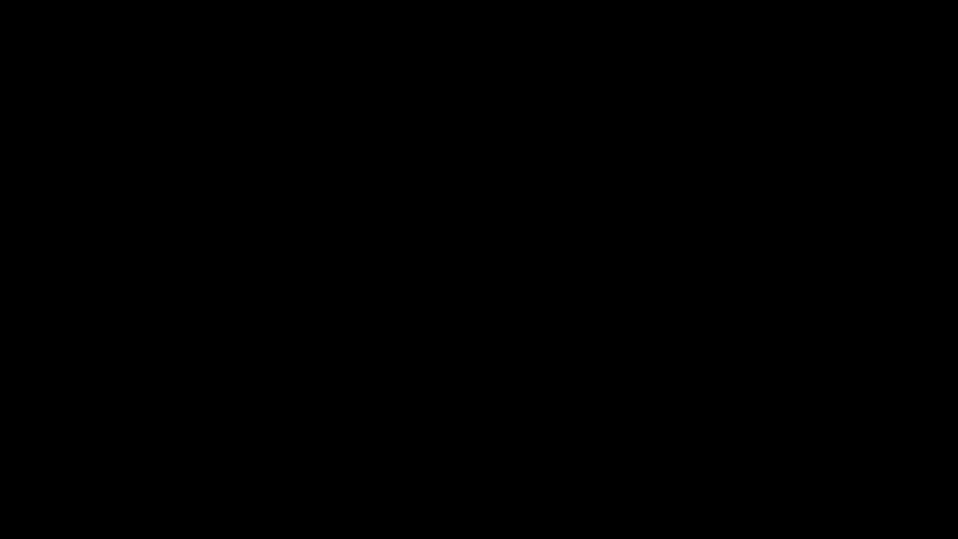
Add an XR Grab Interactable component to the Tablet.
{"action": "scroll", "coordinate": [791, 281], "scroll_direction": "down", "scroll_amount": 3}
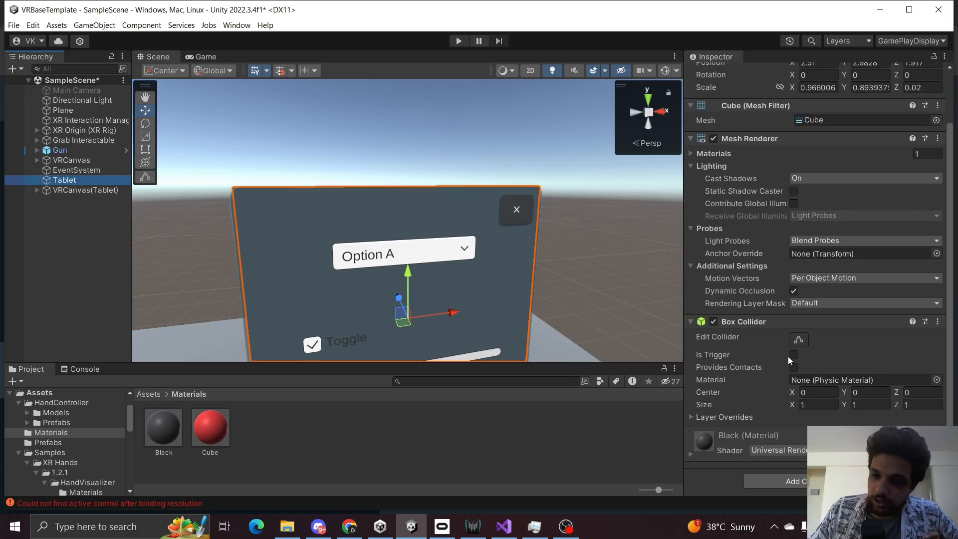
{"action": "left_click", "coordinate": [801, 480]}
{"action": "type", "text": "g"}
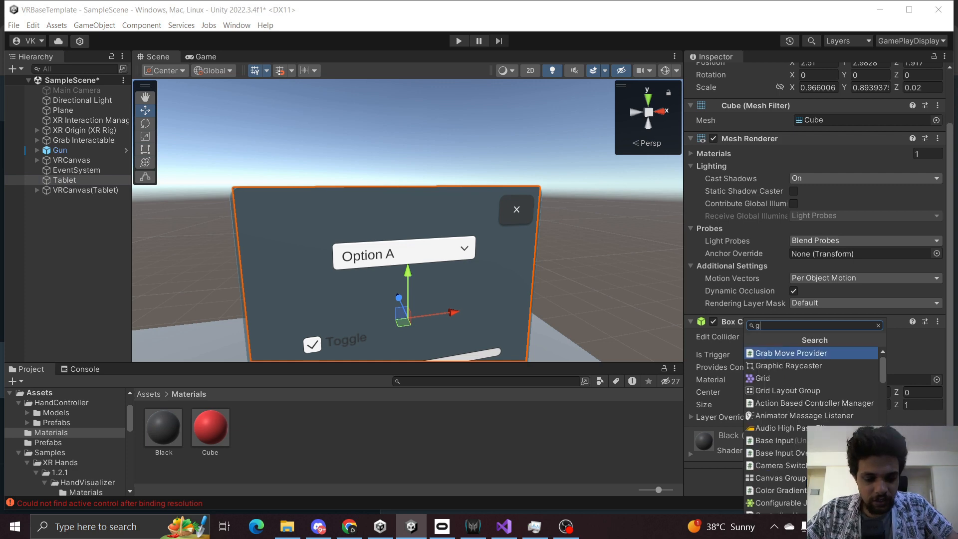
{"action": "type", "text": "rab inte"}
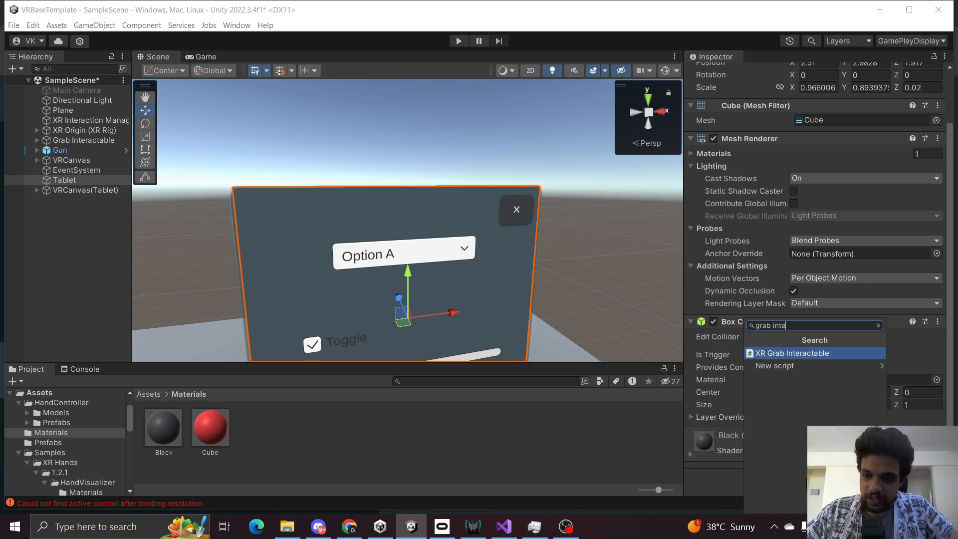
{"action": "key", "text": "Return"}
Enable Use Dynamic Attach on the Tablet's grab interactable and save the scene.
{"action": "scroll", "coordinate": [835, 379], "scroll_direction": "down", "scroll_amount": 10}
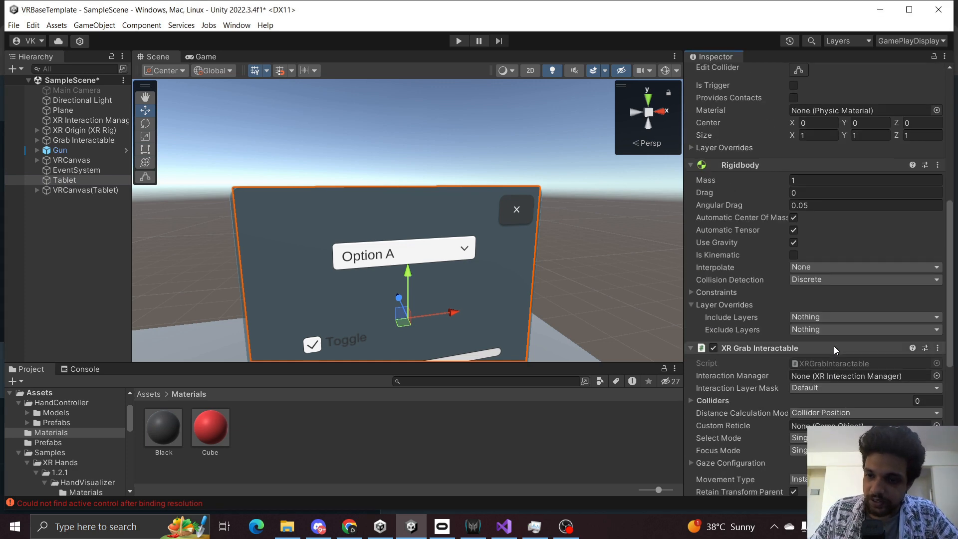
{"action": "scroll", "coordinate": [807, 340], "scroll_direction": "down", "scroll_amount": 6}
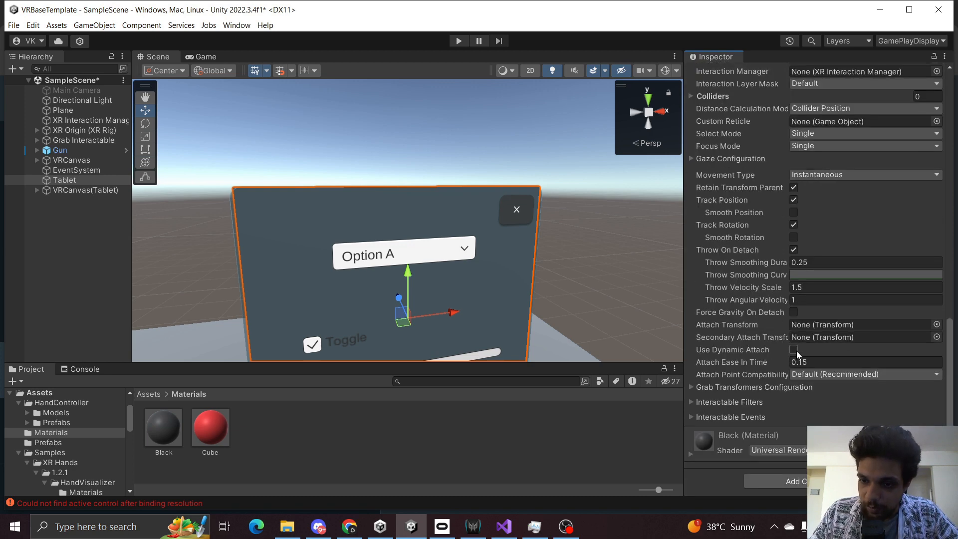
{"action": "left_click", "coordinate": [794, 350]}
{"action": "left_click", "coordinate": [67, 294]}
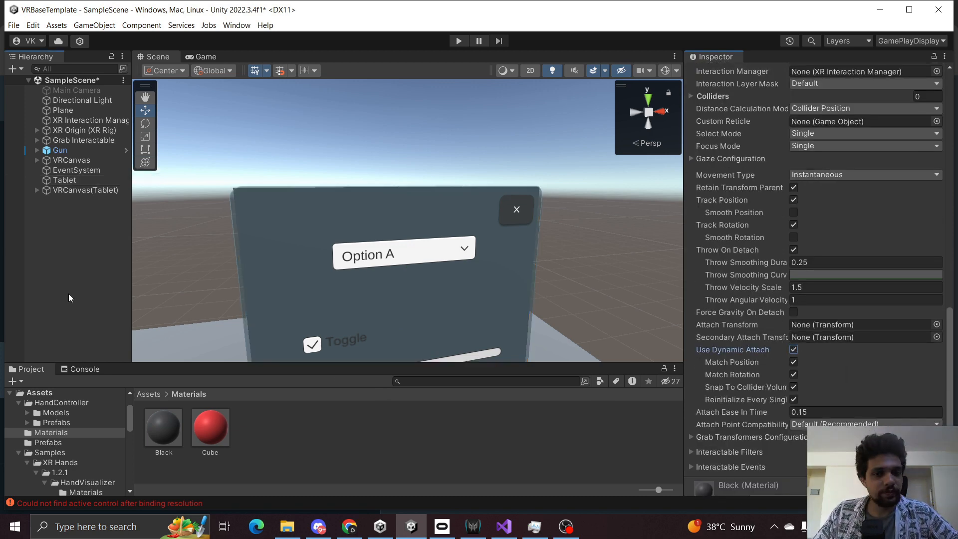
{"action": "key", "text": "ctrl+s"}
Parent VRCanvas(Tablet) under the Tablet and move the Tablet slightly along X.
{"action": "left_click", "coordinate": [84, 190]}
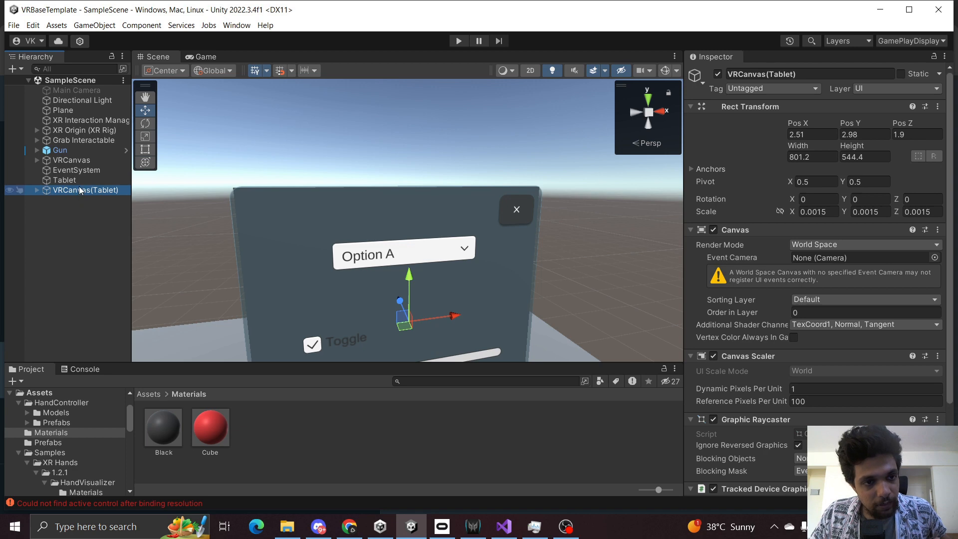
{"action": "left_click_drag", "start_coordinate": [92, 181], "coordinate": [91, 181]}
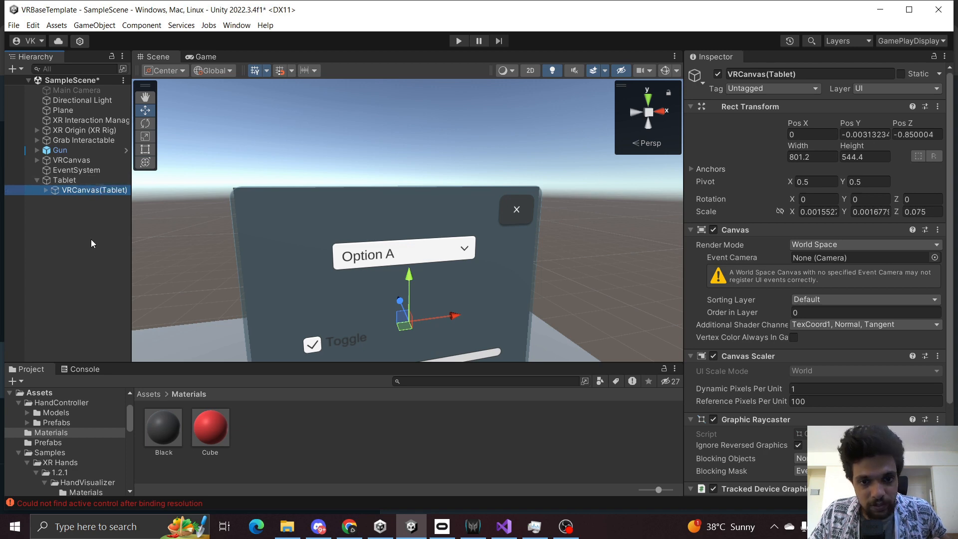
{"action": "left_click", "coordinate": [73, 182]}
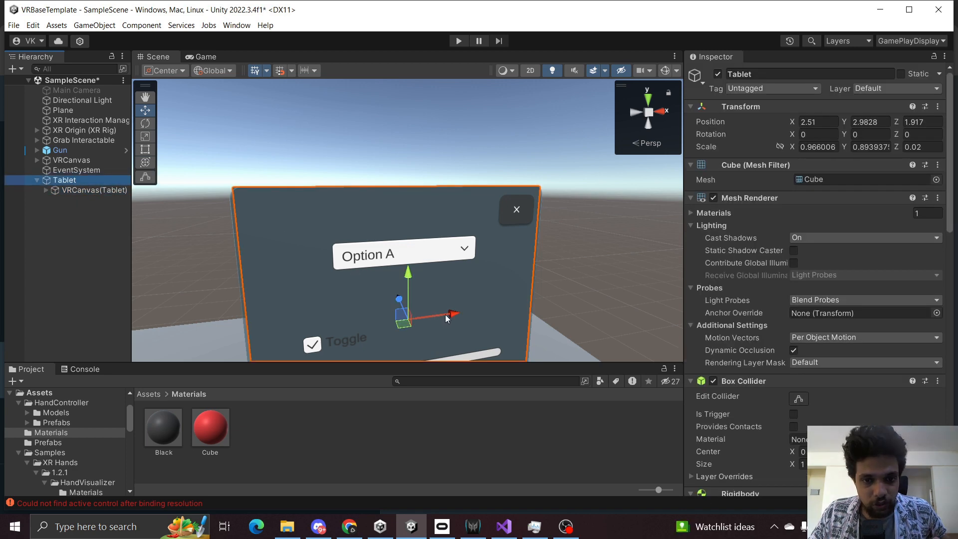
{"action": "left_click_drag", "start_coordinate": [446, 315], "coordinate": [374, 292]}
{"action": "left_click", "coordinate": [33, 283]}
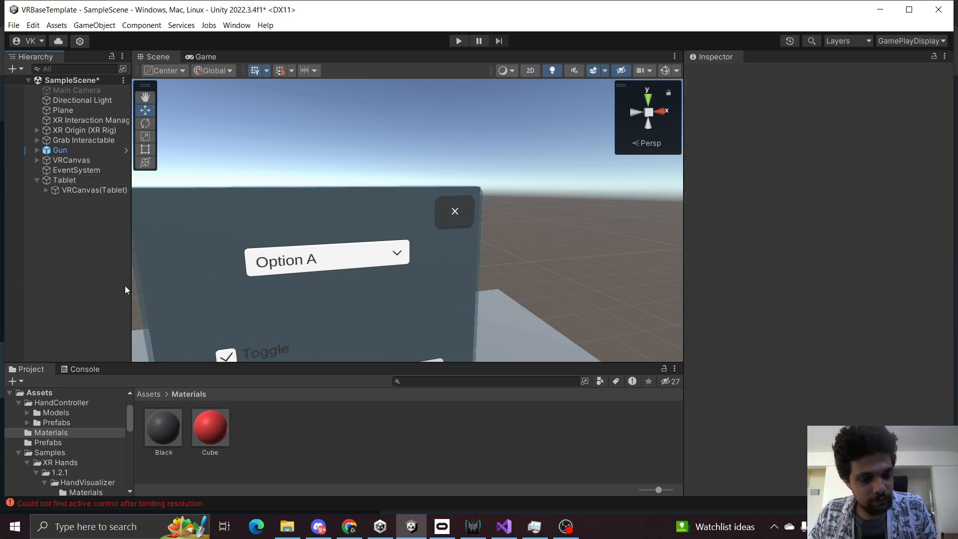
{"action": "left_click", "coordinate": [38, 181]}
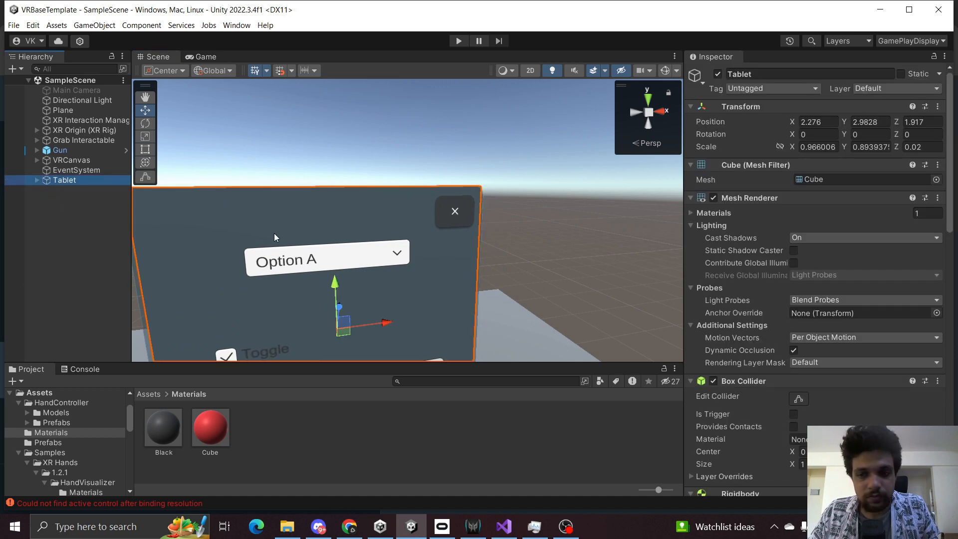
{"action": "key", "text": "f"}
{"action": "right_click_drag", "start_coordinate": [320, 238], "coordinate": [334, 229]}
{"action": "key", "text": "w"}
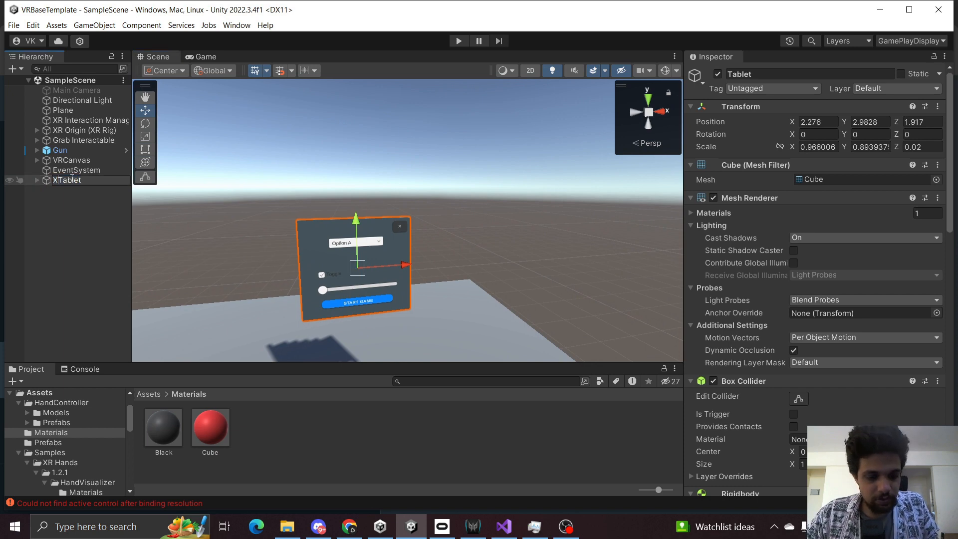
Rename the Tablet object to XR Tablet and check its VRCanvas(Tablet) child in the hierarchy.
{"action": "key", "text": "Return"}
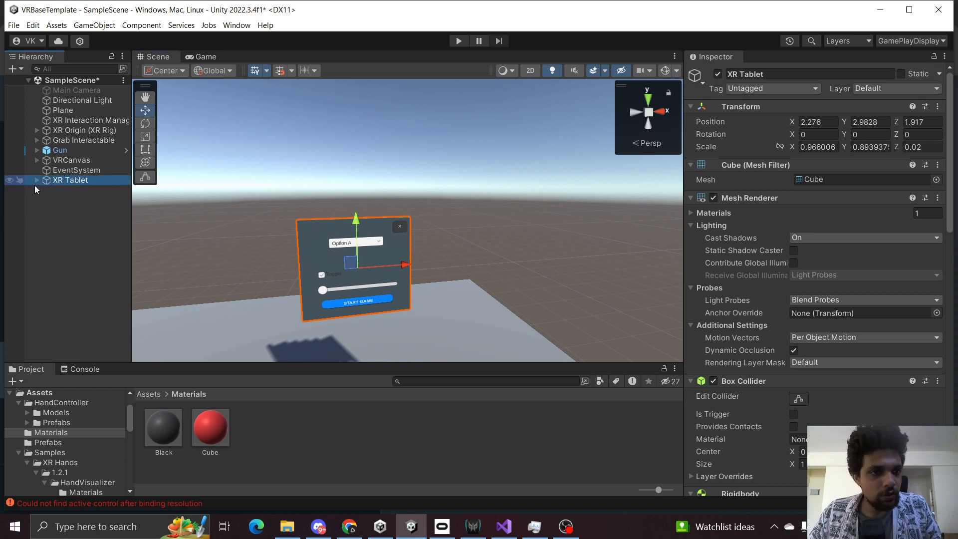
{"action": "left_click", "coordinate": [37, 181]}
{"action": "left_click", "coordinate": [89, 226]}
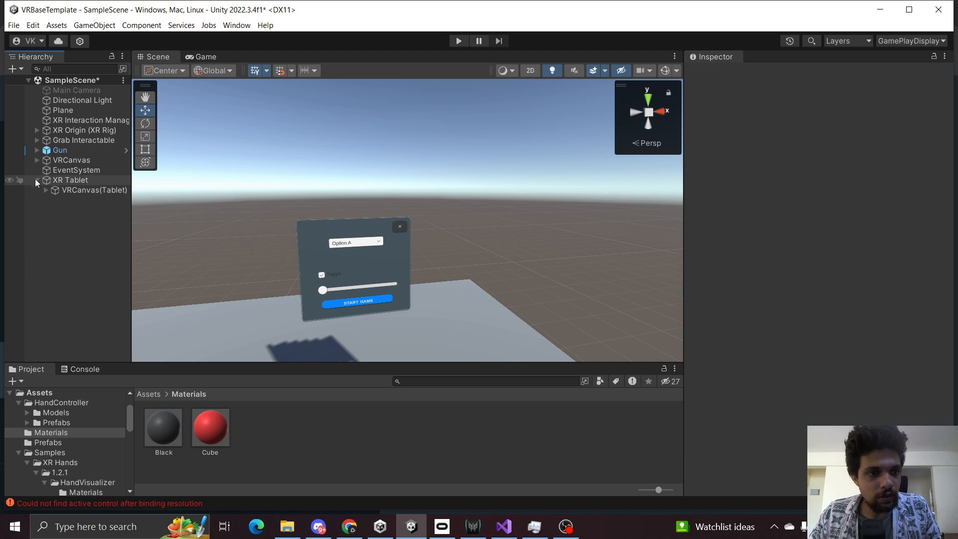
{"action": "left_click", "coordinate": [37, 181]}
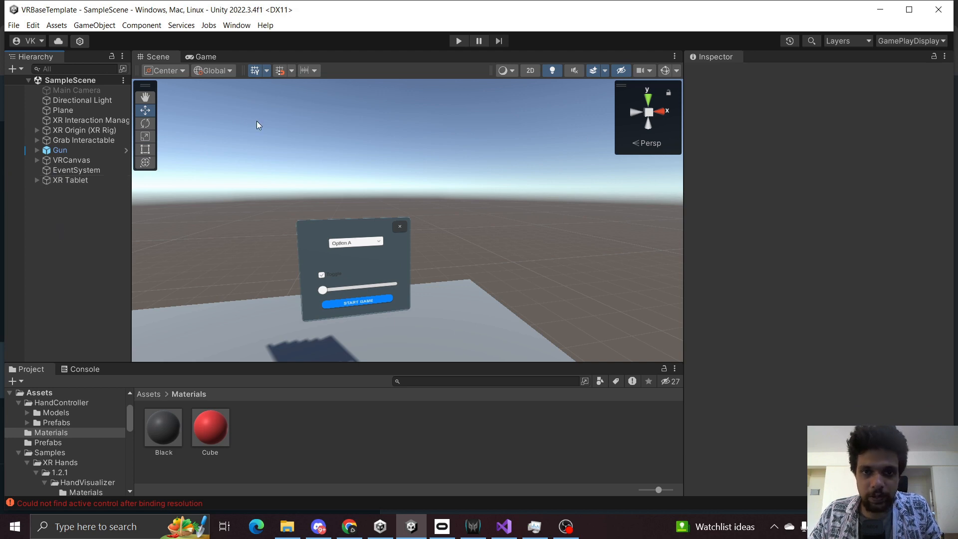
Run the scene in Play mode to test grabbing the tablet.
{"action": "left_click", "coordinate": [457, 42]}
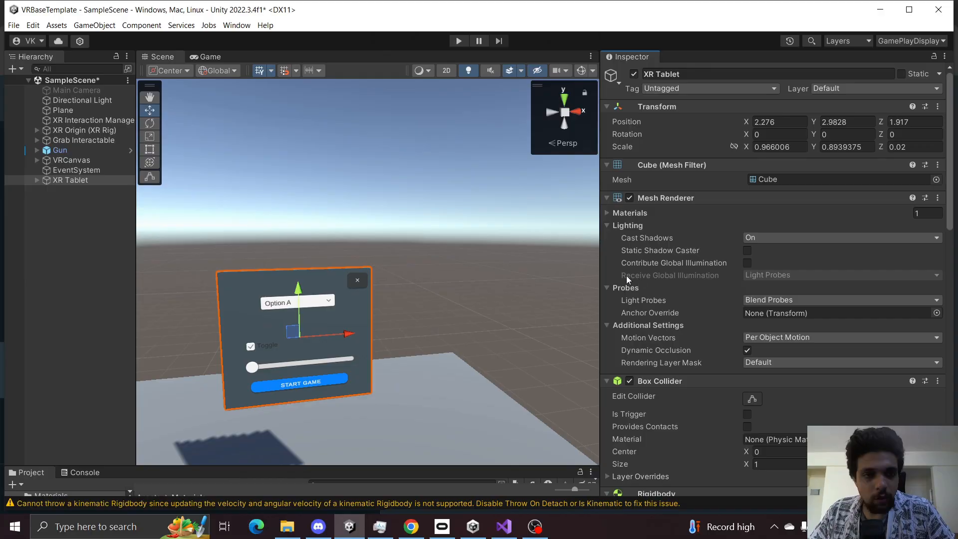
{"action": "scroll", "coordinate": [400, 305], "scroll_direction": "down", "scroll_amount": 4}
{"action": "mouse_move", "coordinate": [399, 304]}
{"action": "right_mouse_down"}
{"action": "mouse_move", "coordinate": [363, 319]}
{"action": "mouse_move", "coordinate": [394, 318]}
{"action": "right_mouse_up"}
{"action": "key", "text": "w"}
{"action": "key", "text": "s"}
{"action": "scroll", "coordinate": [755, 310], "scroll_direction": "down", "scroll_amount": 6}
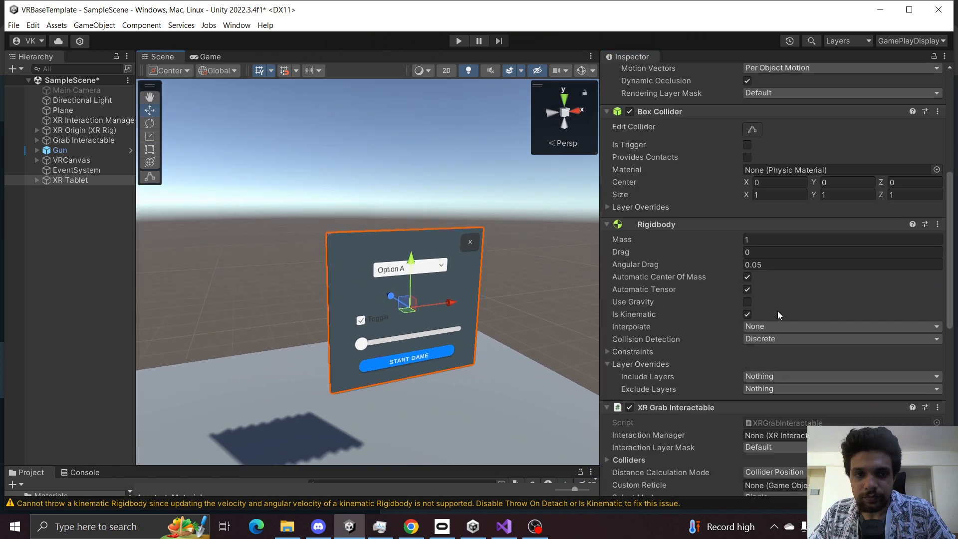
Set the XR Tablet grab interactable's Select Mode and Focus Mode to Multiple, then save the scene.
{"action": "left_click", "coordinate": [61, 179]}
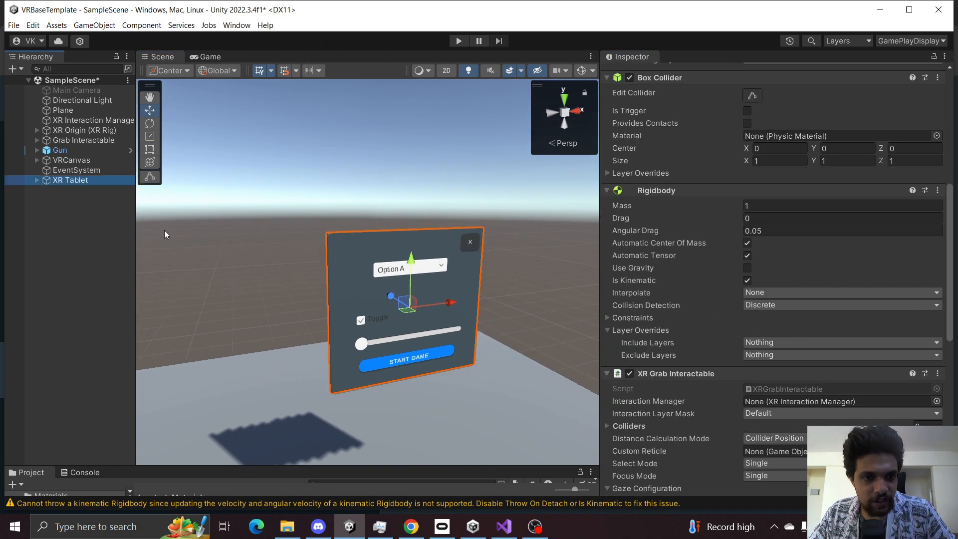
{"action": "scroll", "coordinate": [617, 219], "scroll_direction": "down", "scroll_amount": 5}
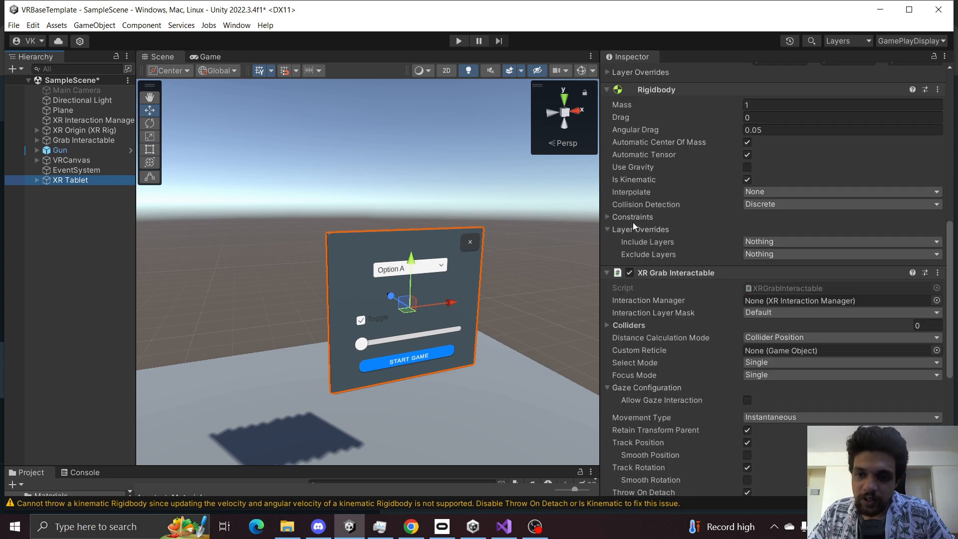
{"action": "scroll", "coordinate": [653, 159], "scroll_direction": "down", "scroll_amount": 2}
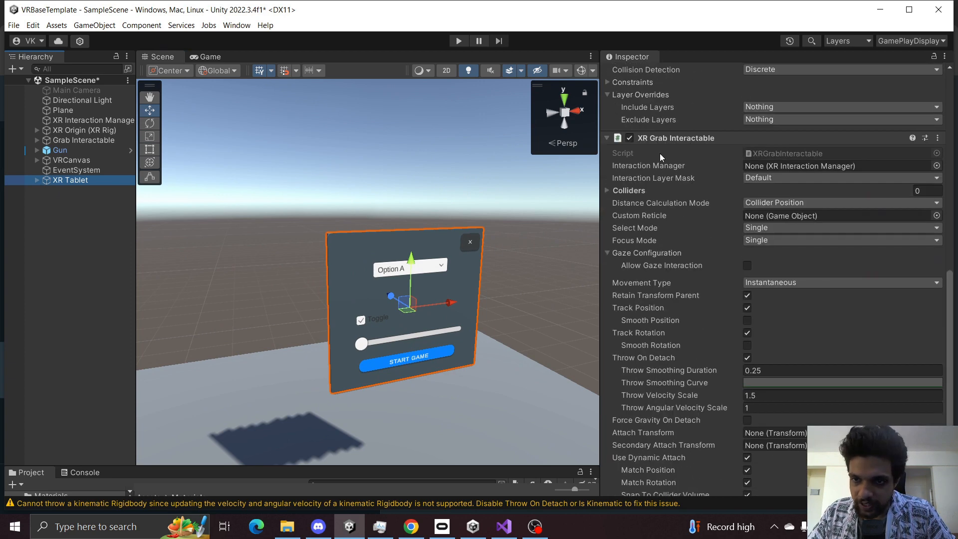
{"action": "left_click", "coordinate": [761, 230]}
{"action": "left_click", "coordinate": [773, 255]}
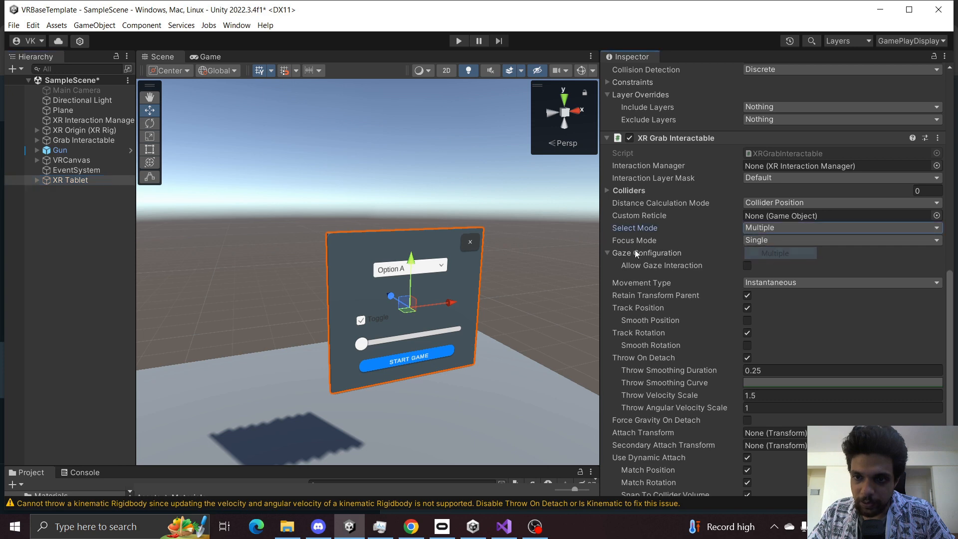
{"action": "left_click", "coordinate": [780, 241]}
{"action": "left_click", "coordinate": [763, 277]}
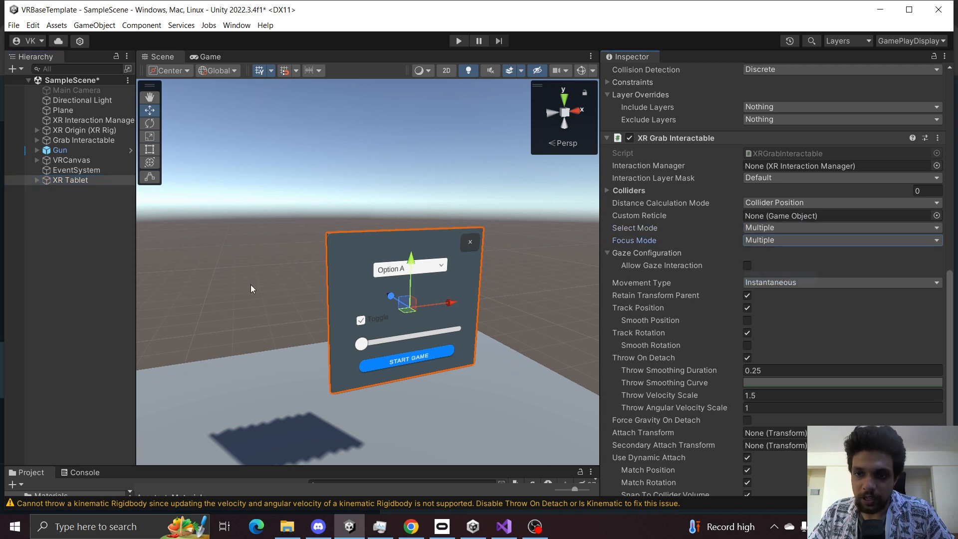
{"action": "left_click", "coordinate": [91, 268]}
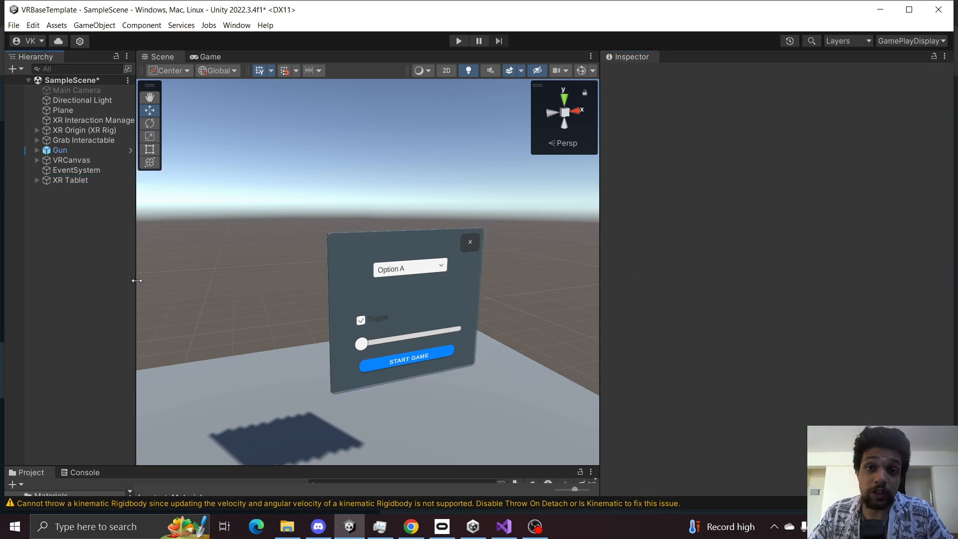
{"action": "key", "text": "ctrl+s"}
Add an XR General Grab Transformer component to the XR Tablet and save the scene.
{"action": "left_click", "coordinate": [97, 181]}
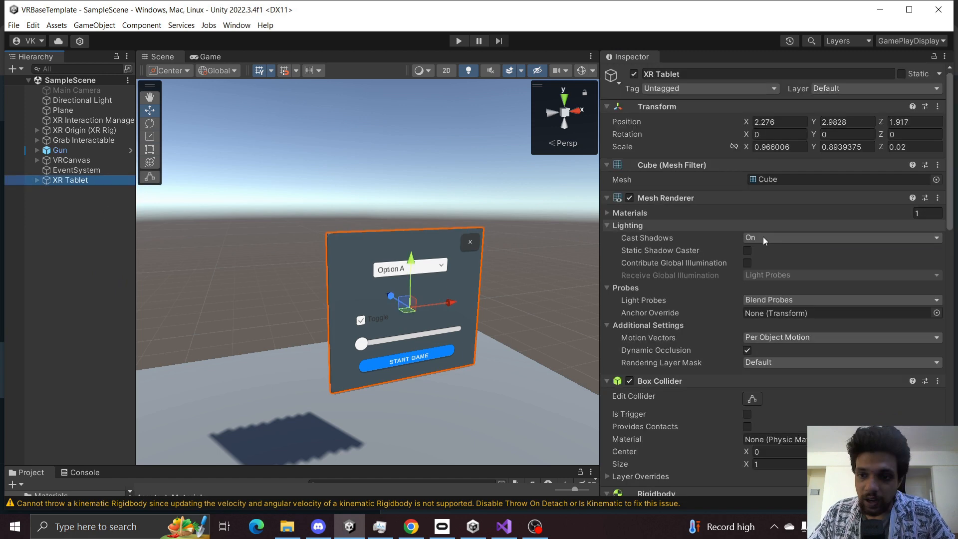
{"action": "scroll", "coordinate": [762, 237], "scroll_direction": "down", "scroll_amount": 15}
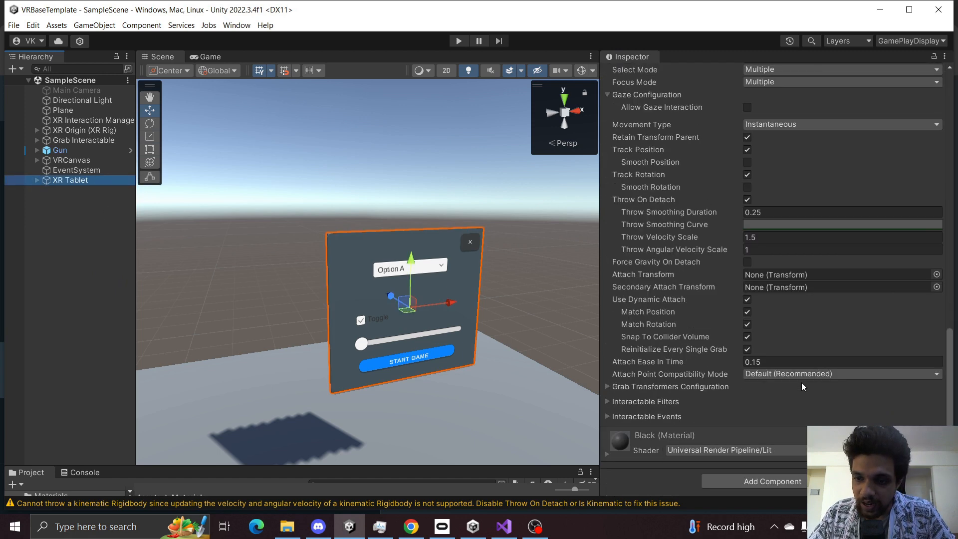
{"action": "left_click", "coordinate": [777, 483]}
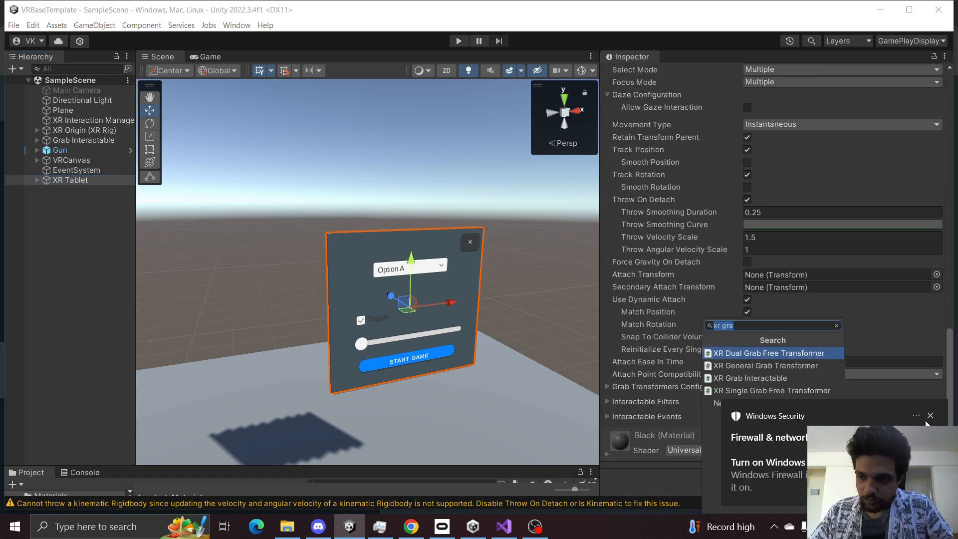
{"action": "left_click", "coordinate": [936, 412]}
{"action": "left_click", "coordinate": [791, 483]}
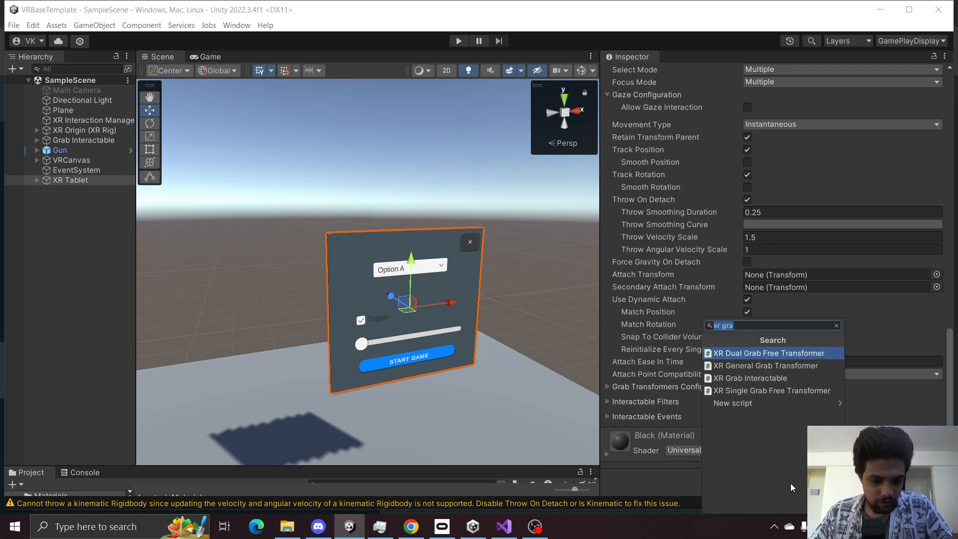
{"action": "key", "text": "Return"}
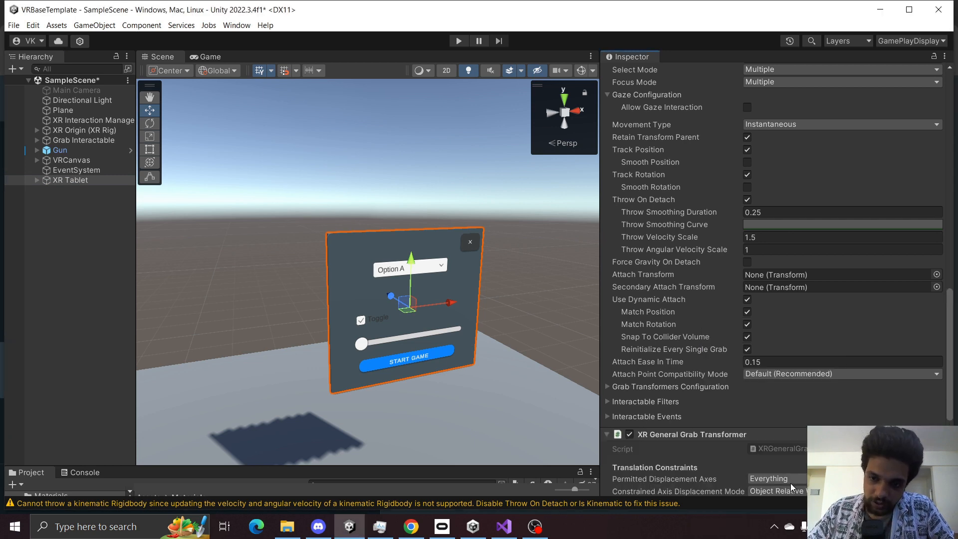
{"action": "scroll", "coordinate": [789, 401], "scroll_direction": "down", "scroll_amount": 4}
{"action": "scroll", "coordinate": [716, 376], "scroll_direction": "down", "scroll_amount": 3}
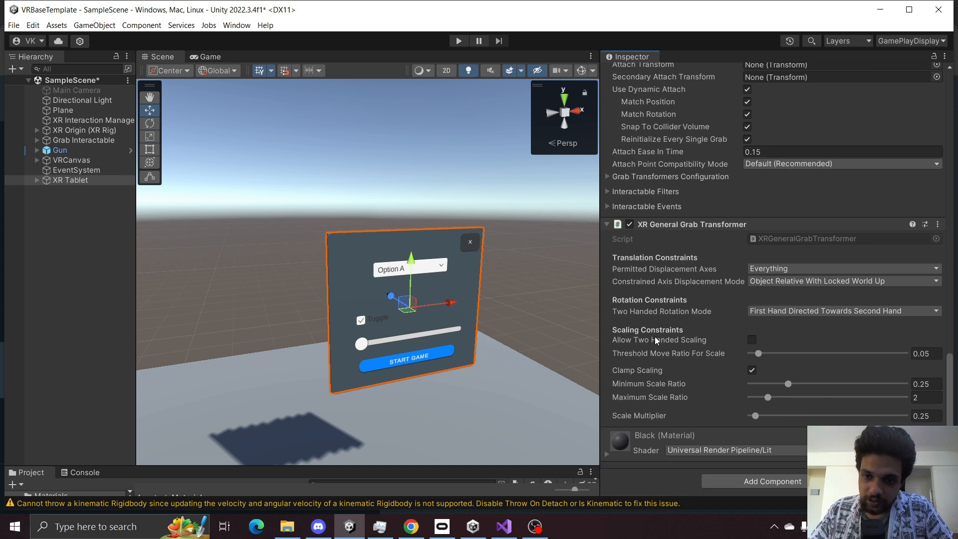
{"action": "left_click", "coordinate": [91, 280]}
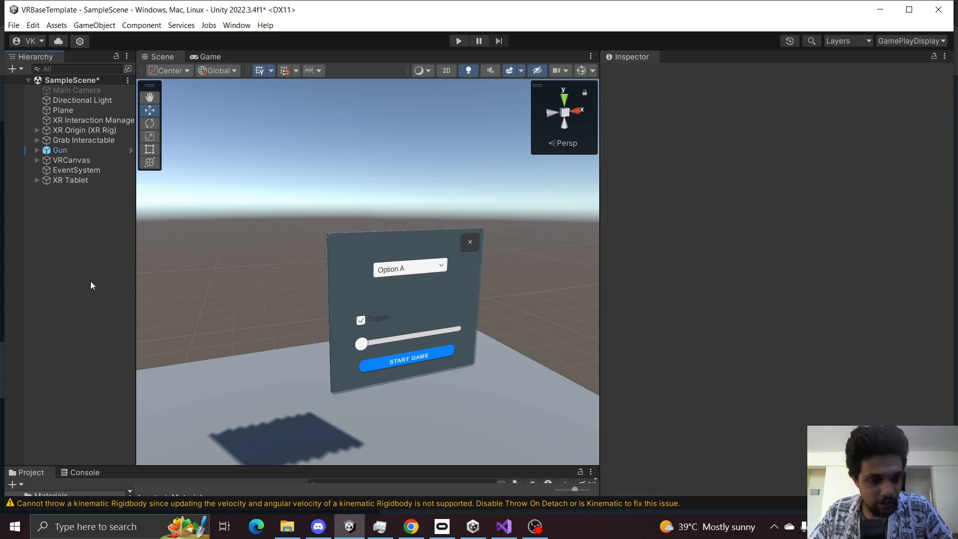
{"action": "key", "text": "ctrl+s"}
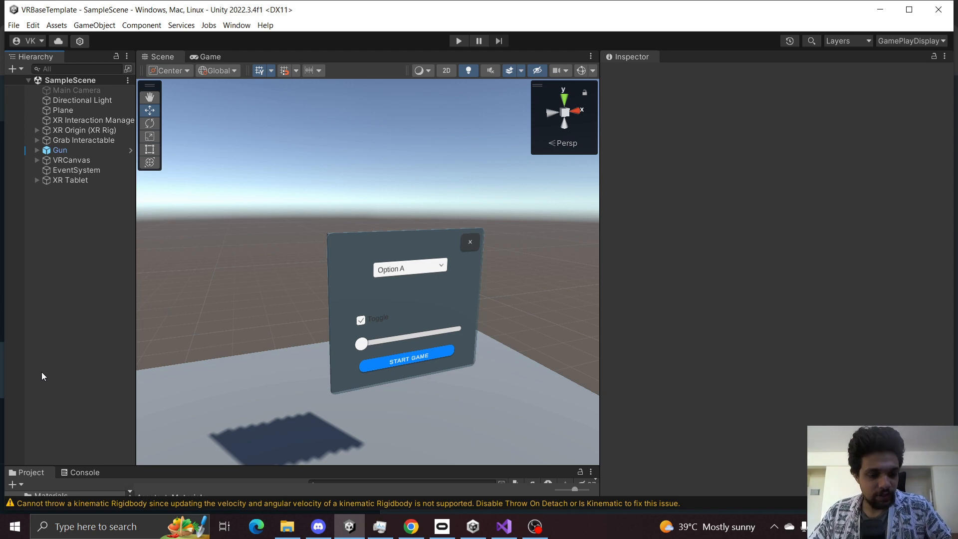
Play the scene and examine the tablet and its canvas from the Scene view.
{"action": "left_click", "coordinate": [74, 180]}
{"action": "left_click", "coordinate": [459, 41]}
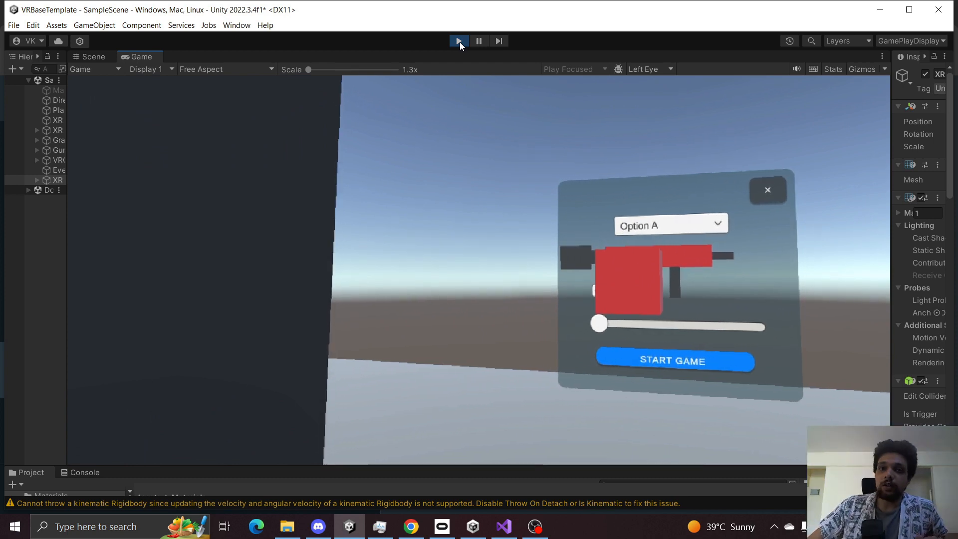
{"action": "left_click", "coordinate": [460, 42]}
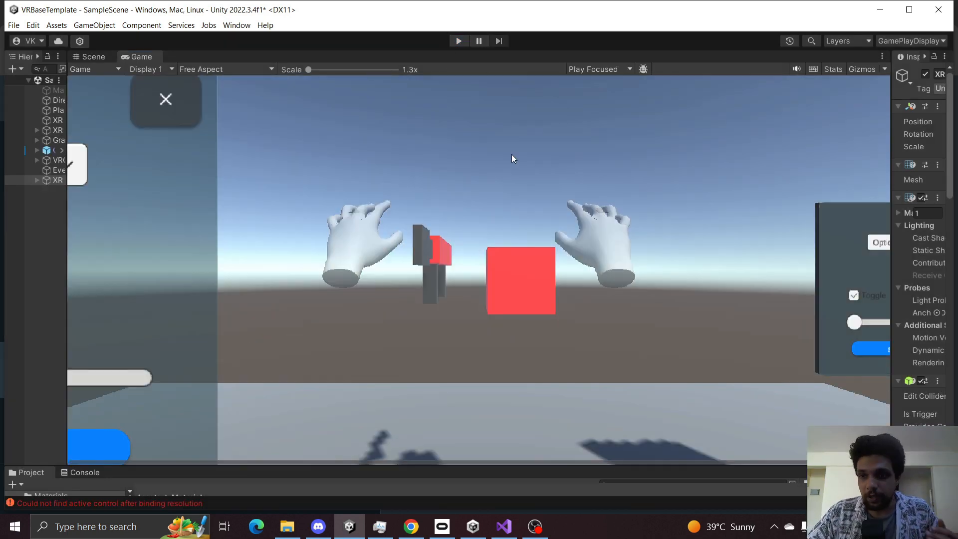
{"action": "left_click", "coordinate": [102, 56]}
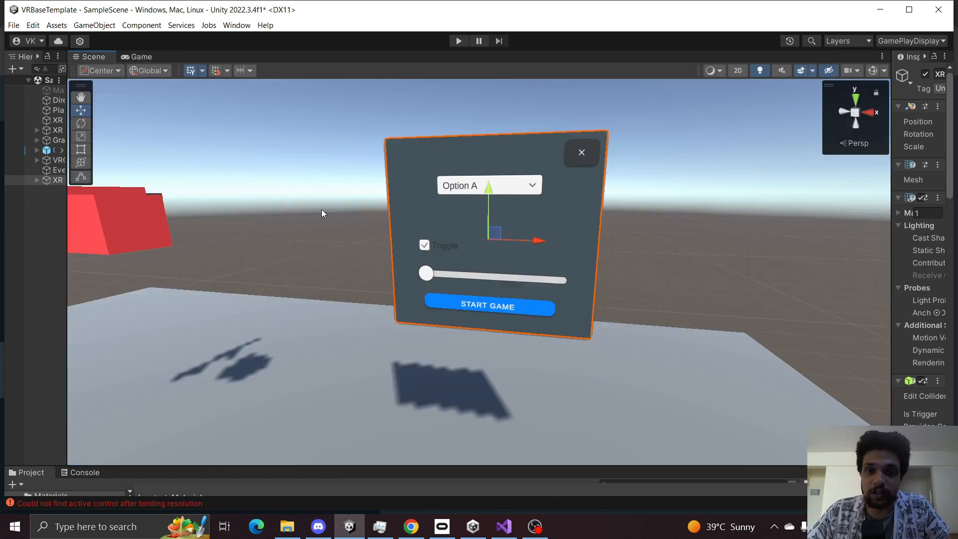
{"action": "right_click_drag", "start_coordinate": [322, 209], "coordinate": [467, 198]}
{"action": "key", "text": "s"}
{"action": "key", "text": "a"}
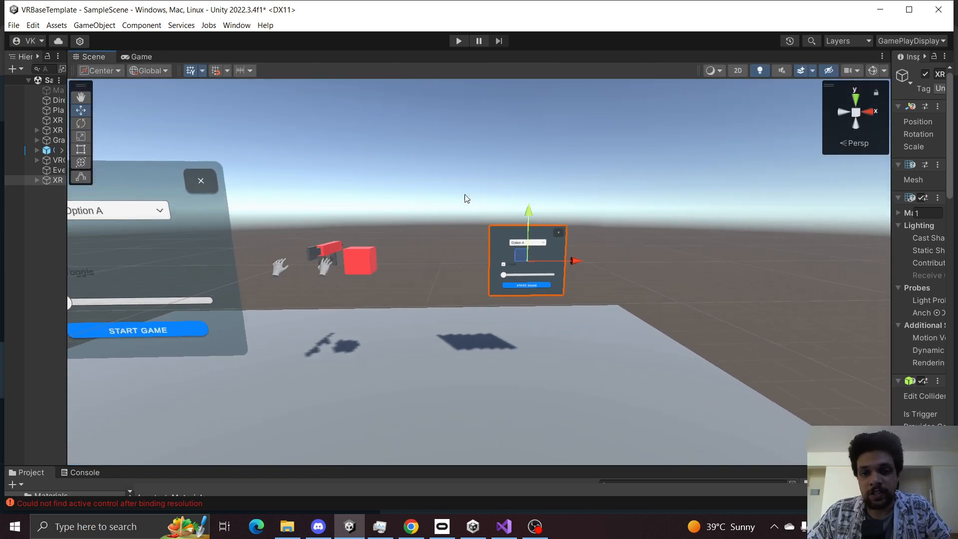
{"action": "key", "text": "s"}
{"action": "right_click_drag", "start_coordinate": [697, 285], "coordinate": [657, 267]}
{"action": "key", "text": "w"}
{"action": "key", "text": "a"}
{"action": "key", "text": "s"}
{"action": "key", "text": "w"}
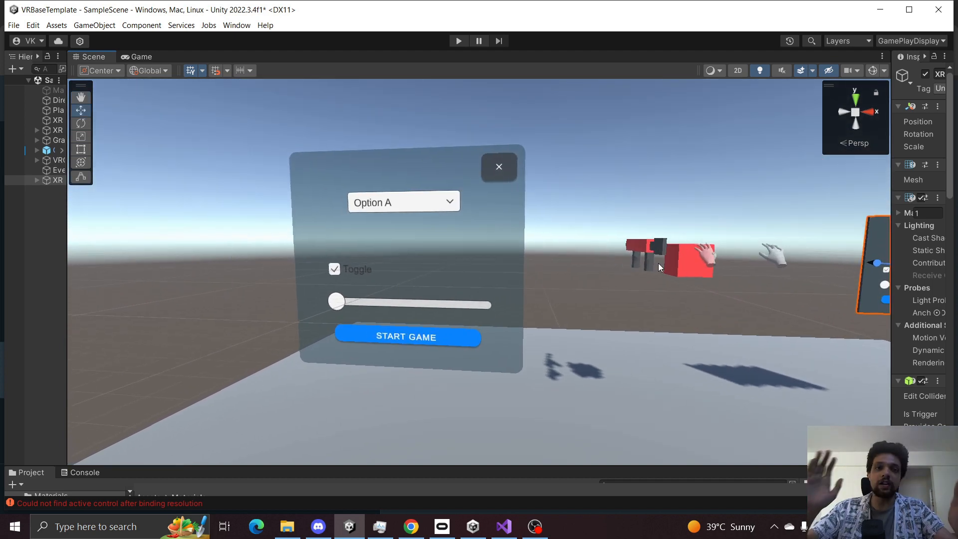